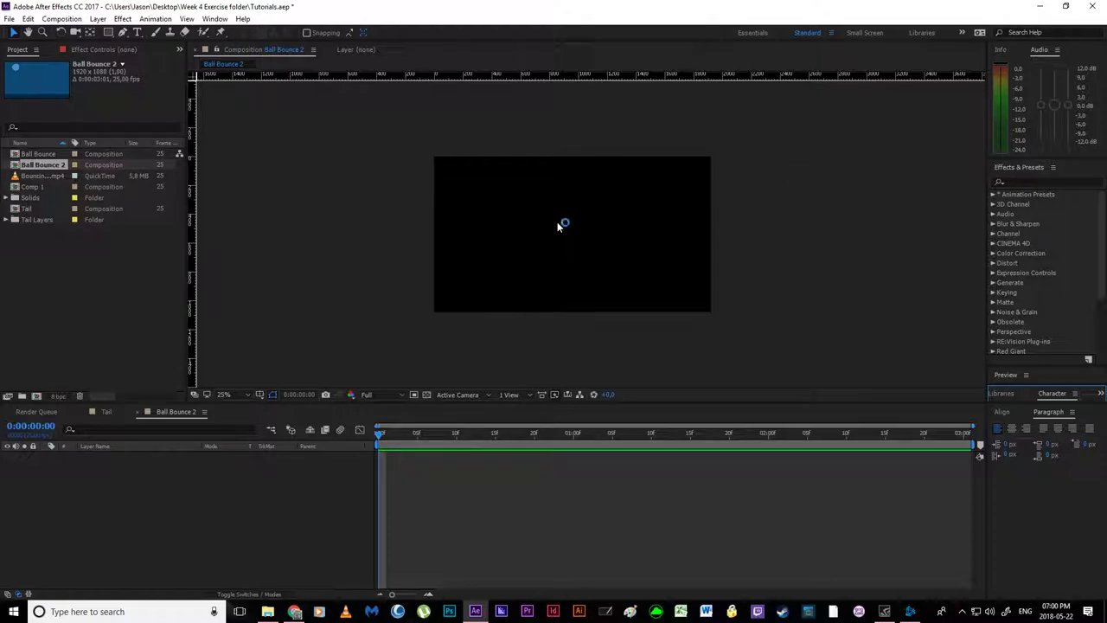
- Set the Ball Bounce 2 composition's duration to 0:00:05:01
key(ctrl+k)
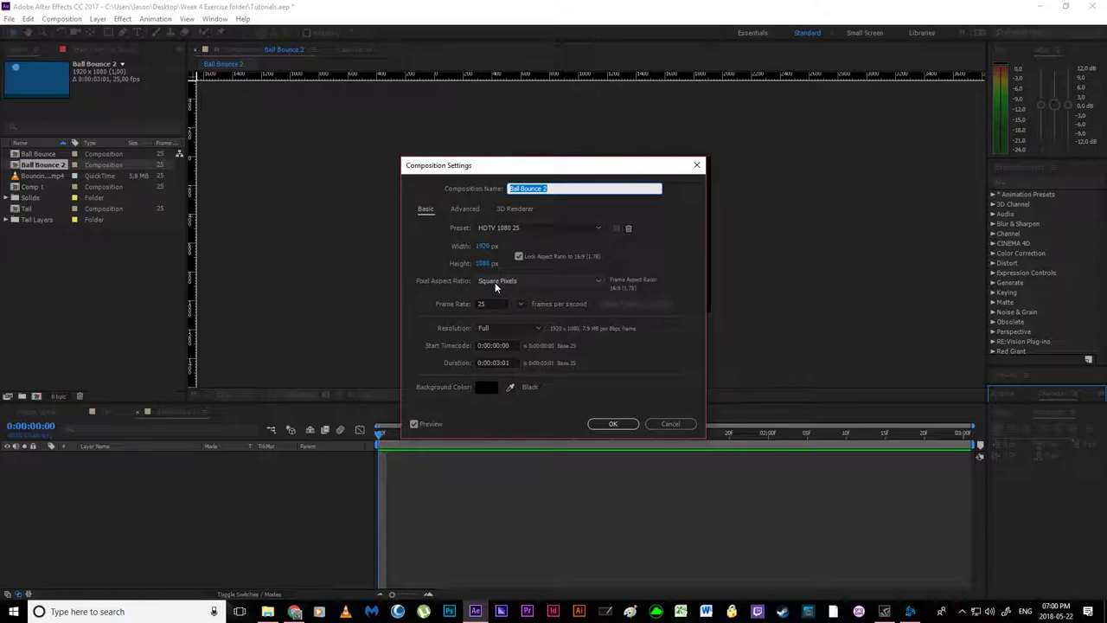
click(496, 364)
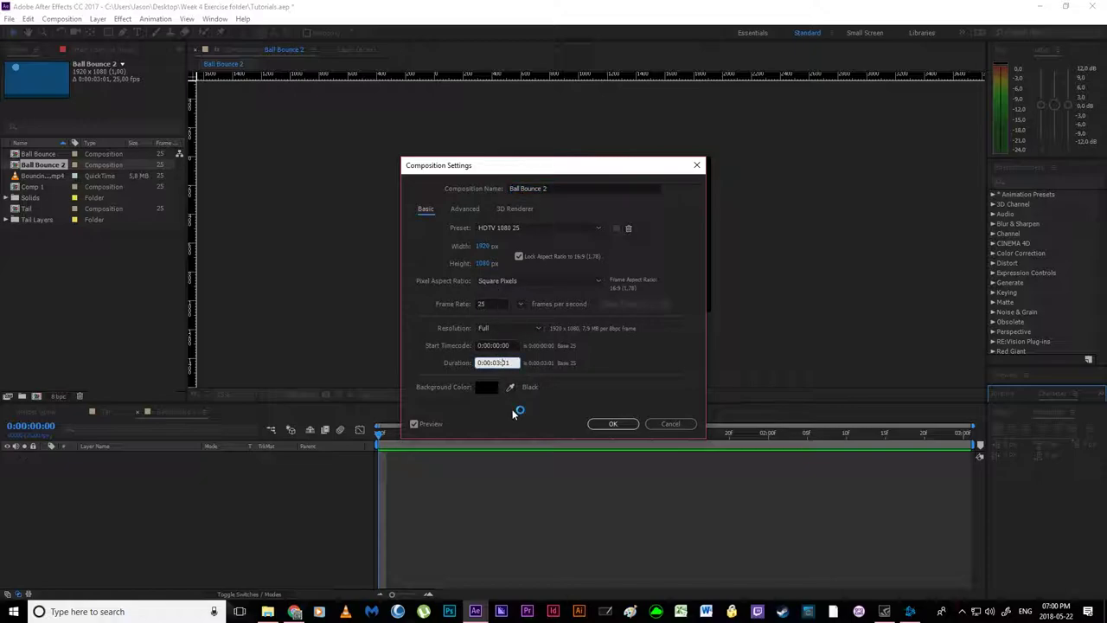
key(BackSpace)
text(5)
drag(541, 189, 621, 187)
click(611, 424)
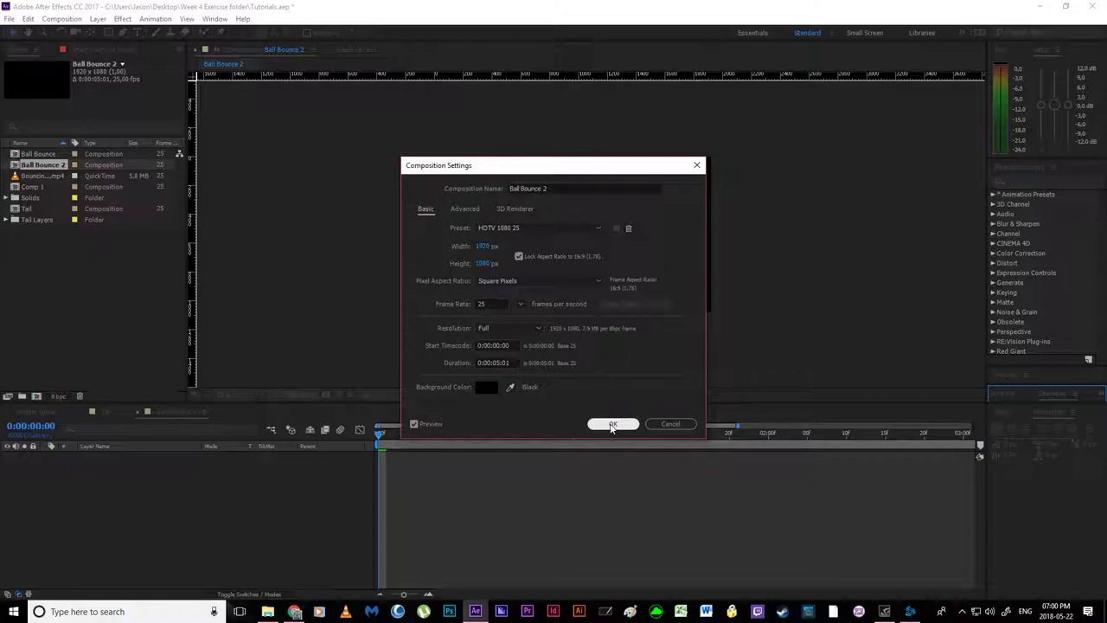
click(611, 425)
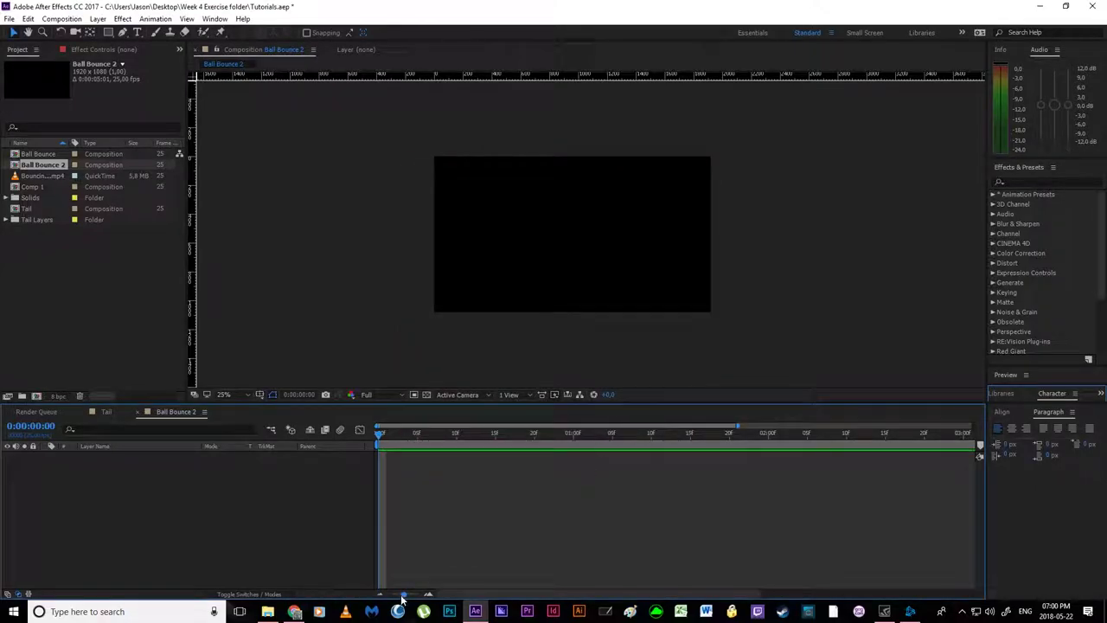
drag(403, 596, 375, 592)
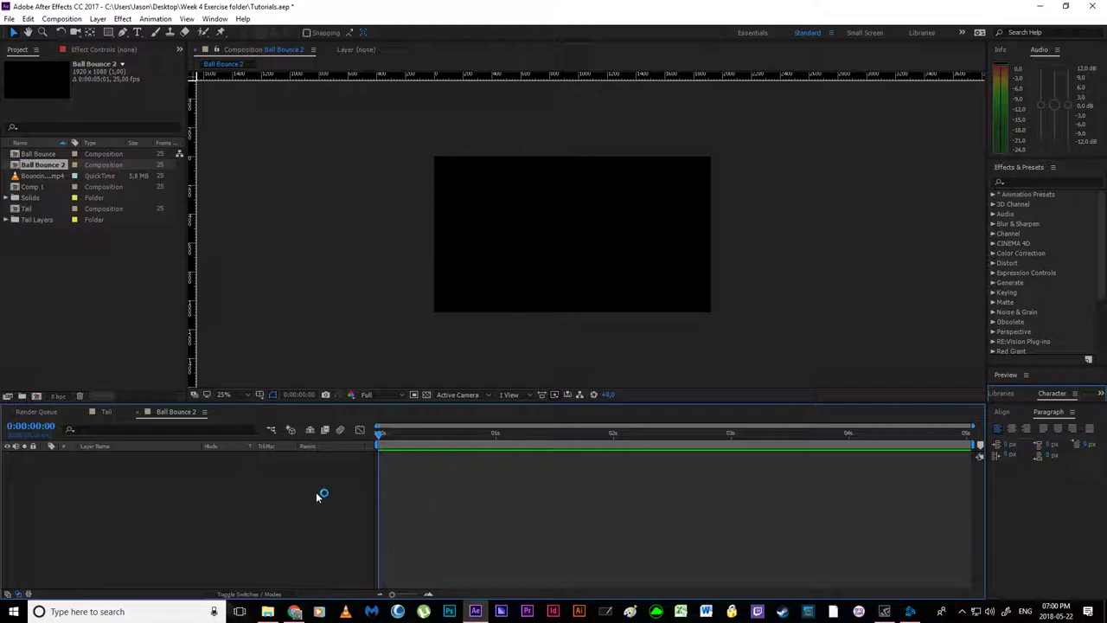
- Draw a small blue circle with the Ellipse tool and center it in the composition
click(477, 279)
scroll(476, 279, up, 2)
scroll(476, 279, down, 2)
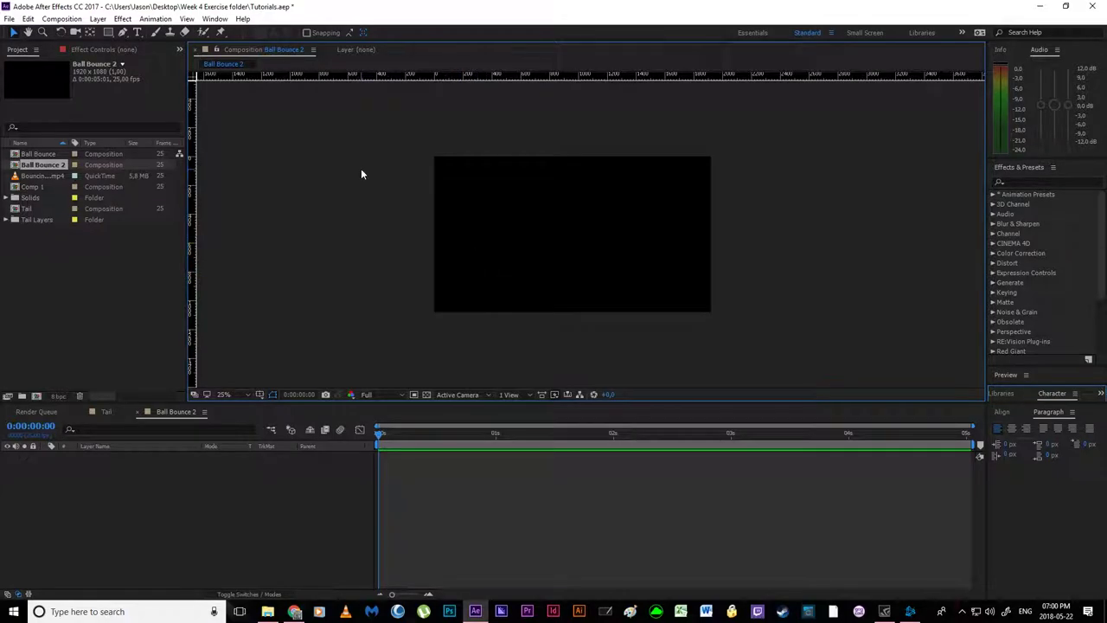
drag(110, 32, 155, 61)
mouse_move(503, 219)
mouse_down()
mouse_move(538, 251)
mouse_move(523, 239)
mouse_up()
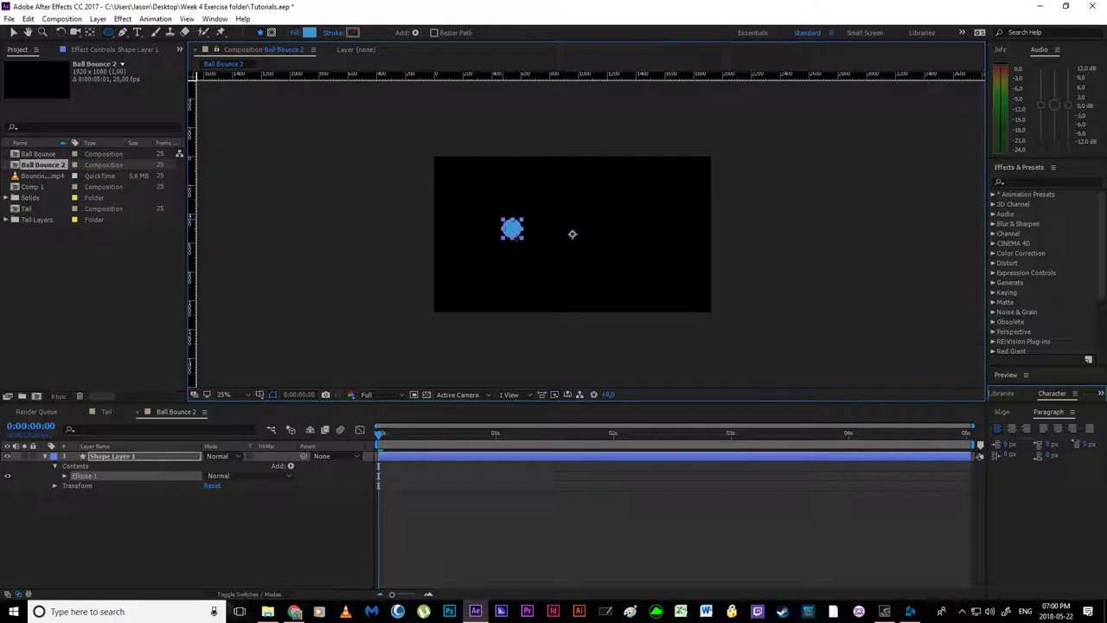
mouse_move(525, 240)
mouse_down()
mouse_move(543, 270)
mouse_move(527, 240)
mouse_move(529, 263)
mouse_move(548, 246)
mouse_move(519, 242)
mouse_move(574, 241)
mouse_move(533, 250)
mouse_move(545, 258)
mouse_move(522, 240)
mouse_move(584, 246)
mouse_up()
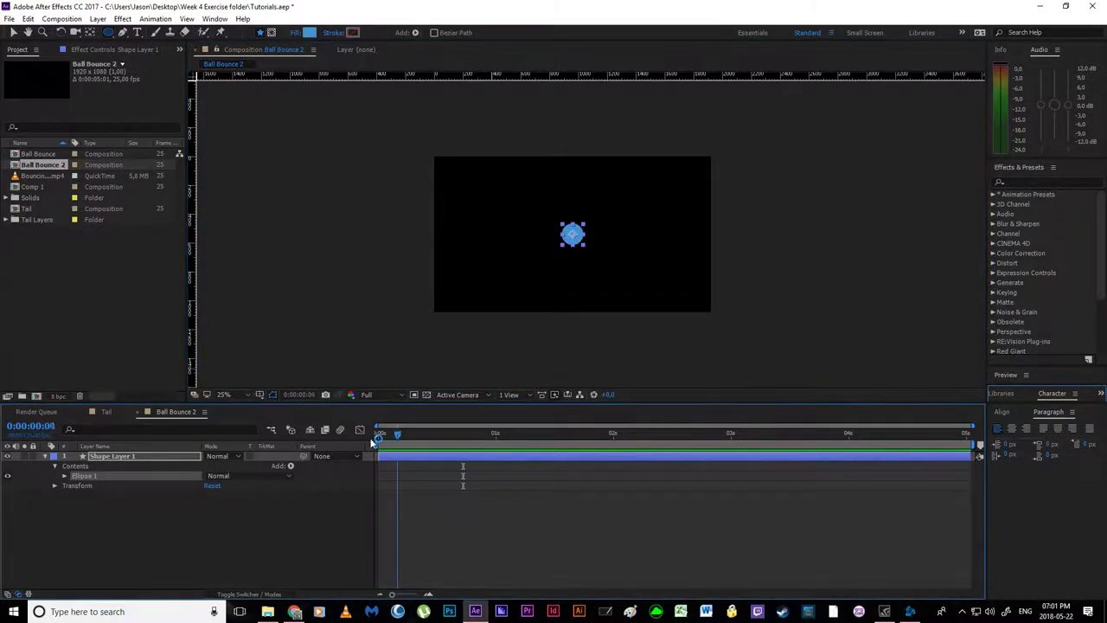
click(242, 523)
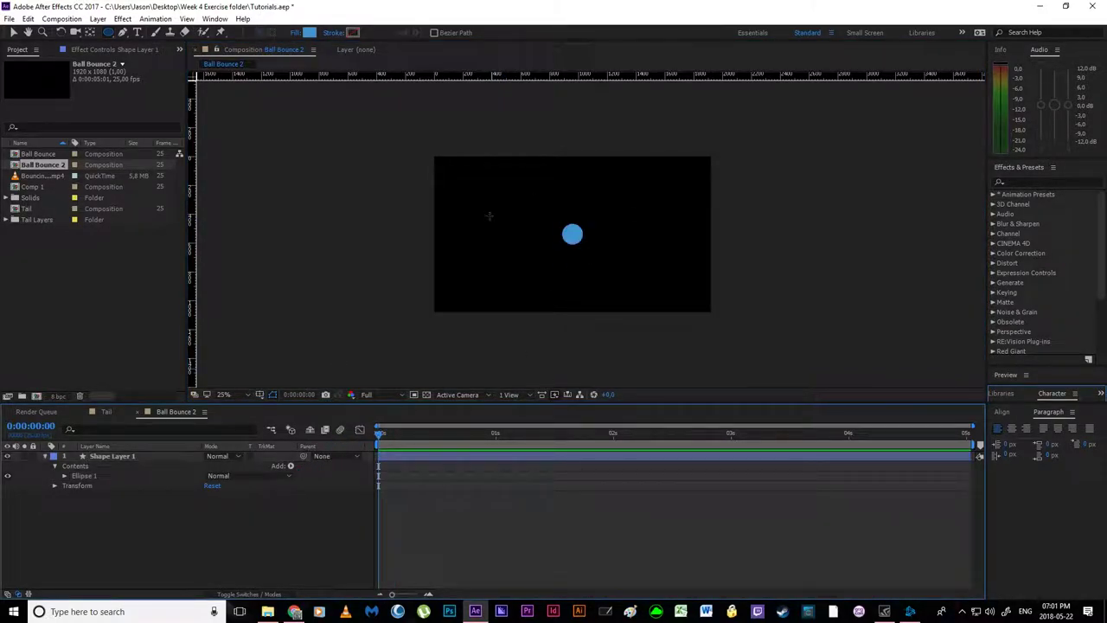
- Move the circle's anchor point from its center to its bottom edge with the Pan Behind tool
click(14, 33)
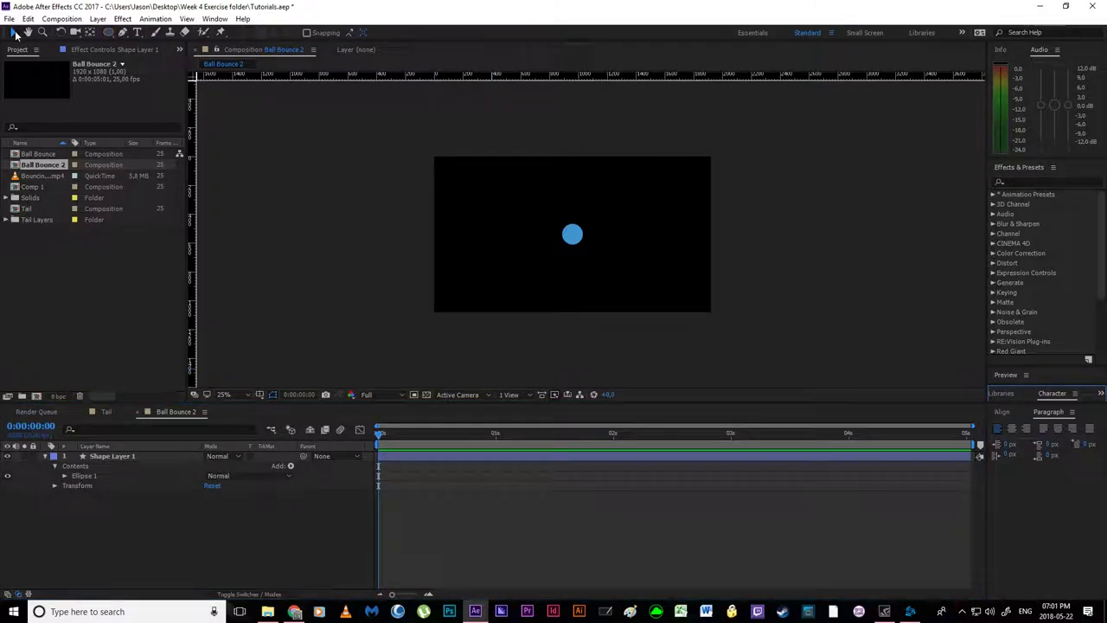
click(572, 234)
click(89, 32)
click(573, 244)
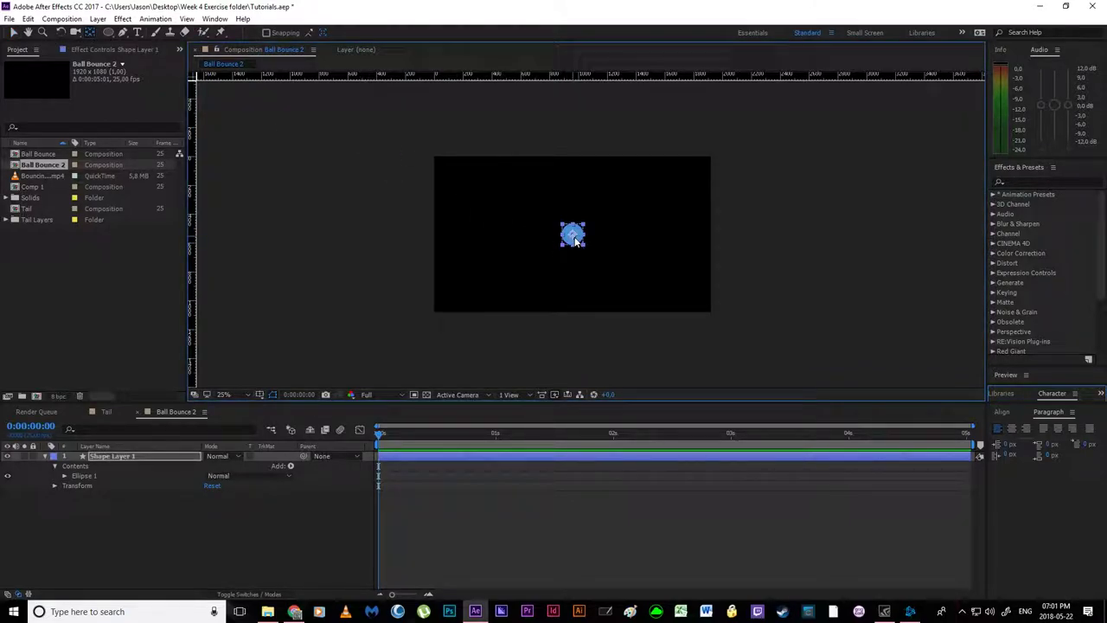
drag(574, 237, 571, 248)
key(period)
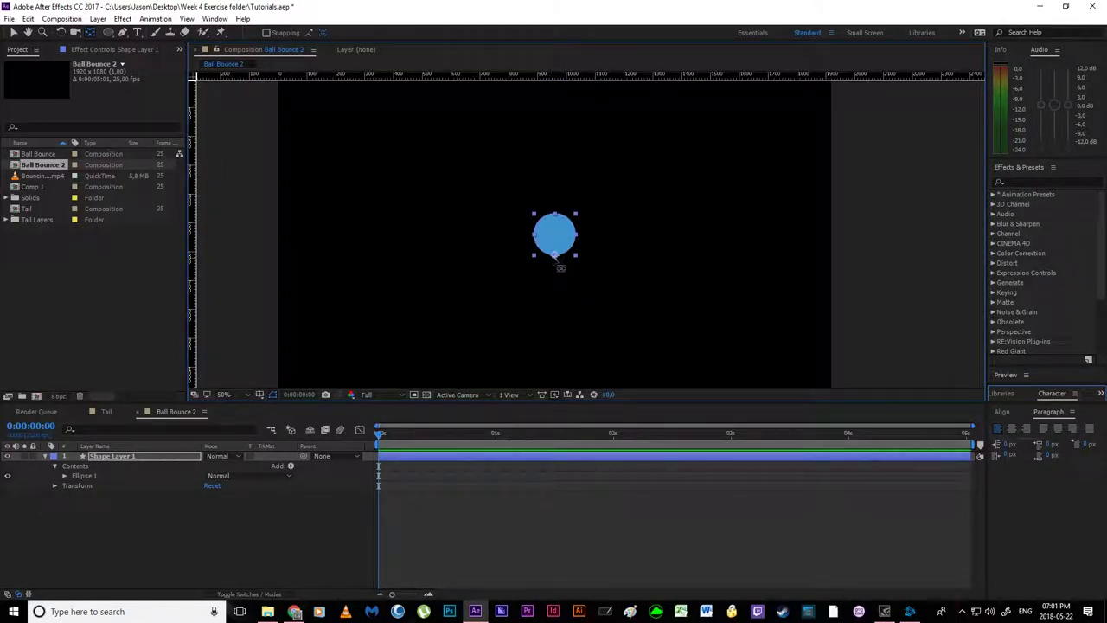
- Try stretching the circle's vertical scale to 177% from the bottom anchor point, and restore it to 100%
click(114, 456)
key(s)
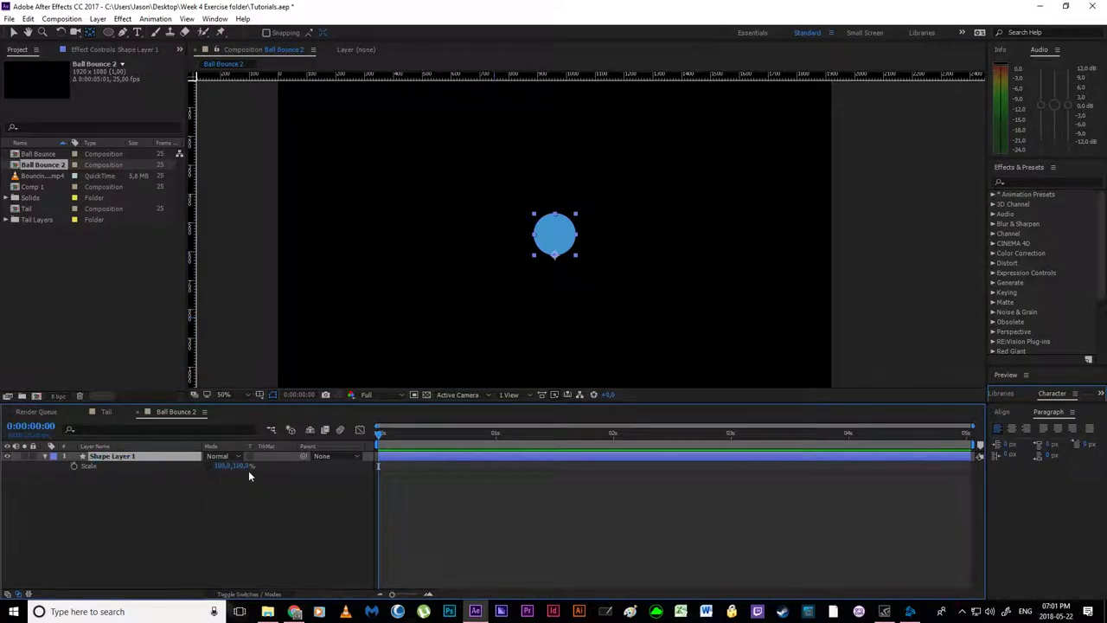
drag(240, 467, 300, 467)
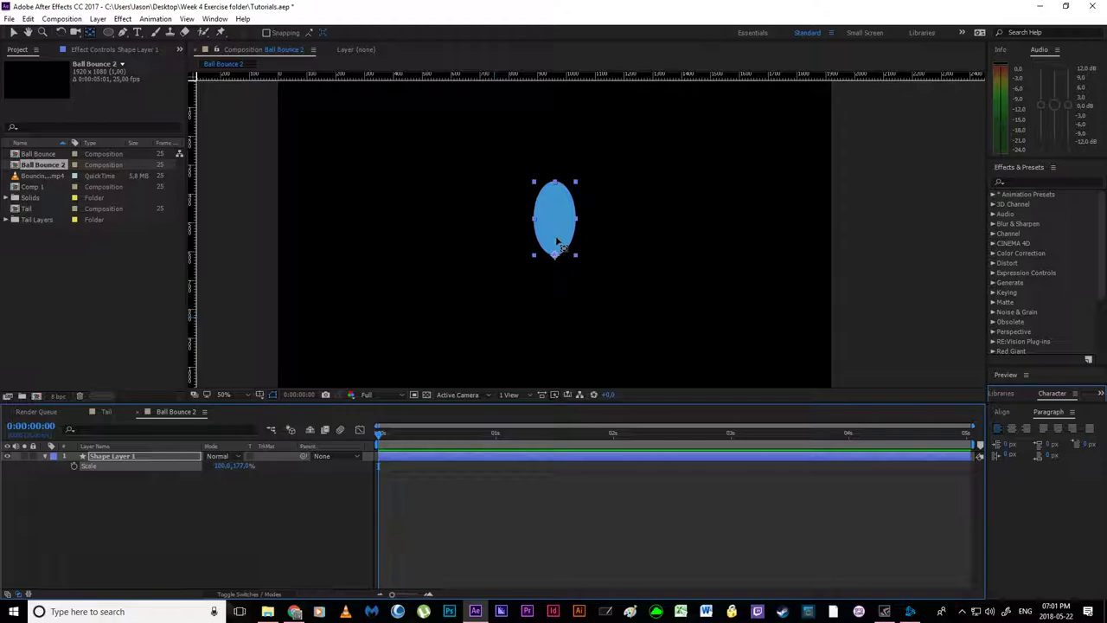
click(241, 465)
text(100)
key(Return)
click(160, 456)
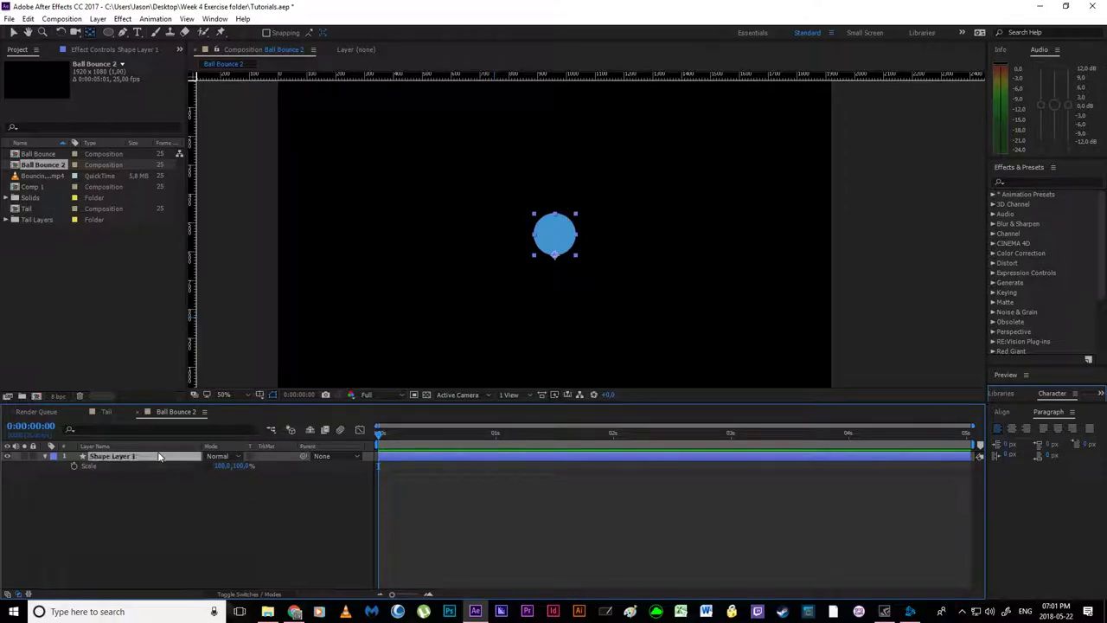
- Reveal the circle layer's Position property and rename the layer as Ball
key(v)
scroll(443, 286, down, 2)
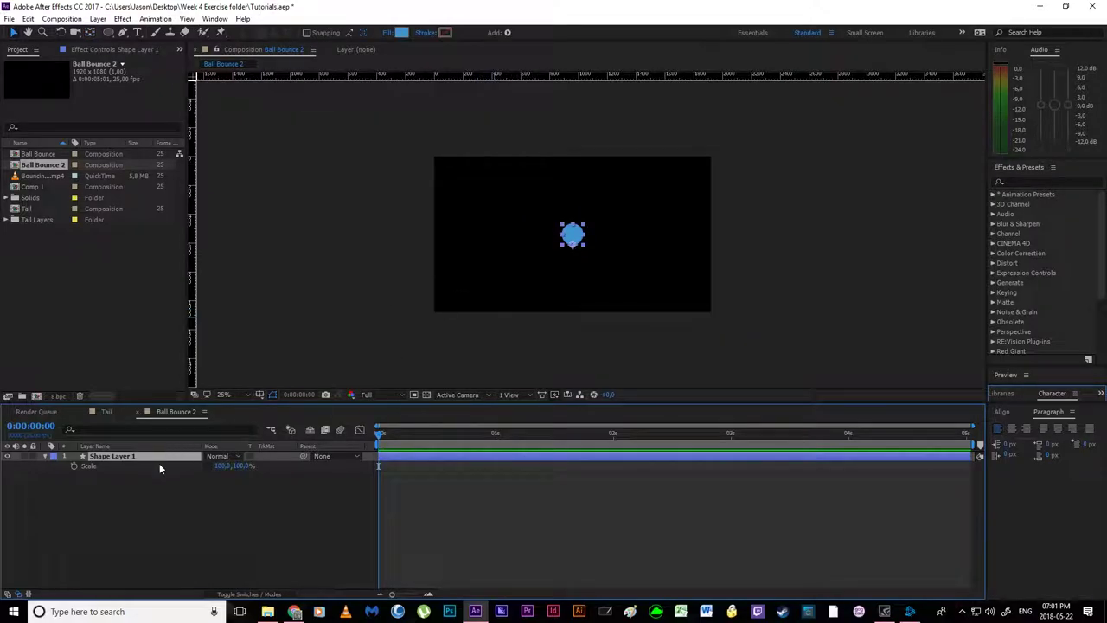
key(p)
right_click(133, 459)
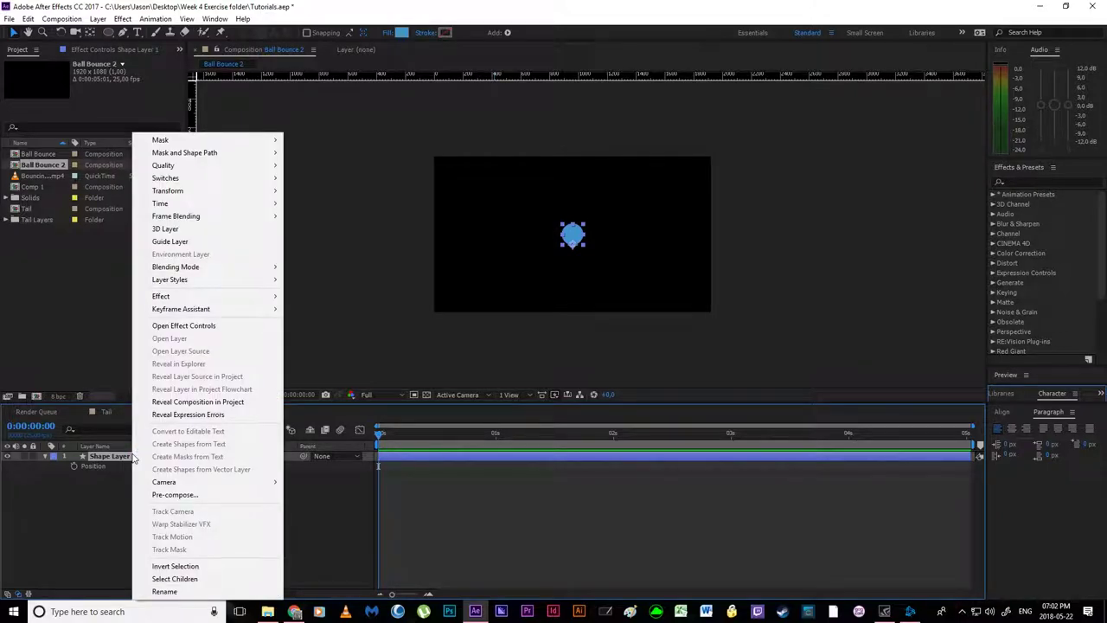
click(163, 592)
click(139, 526)
click(121, 458)
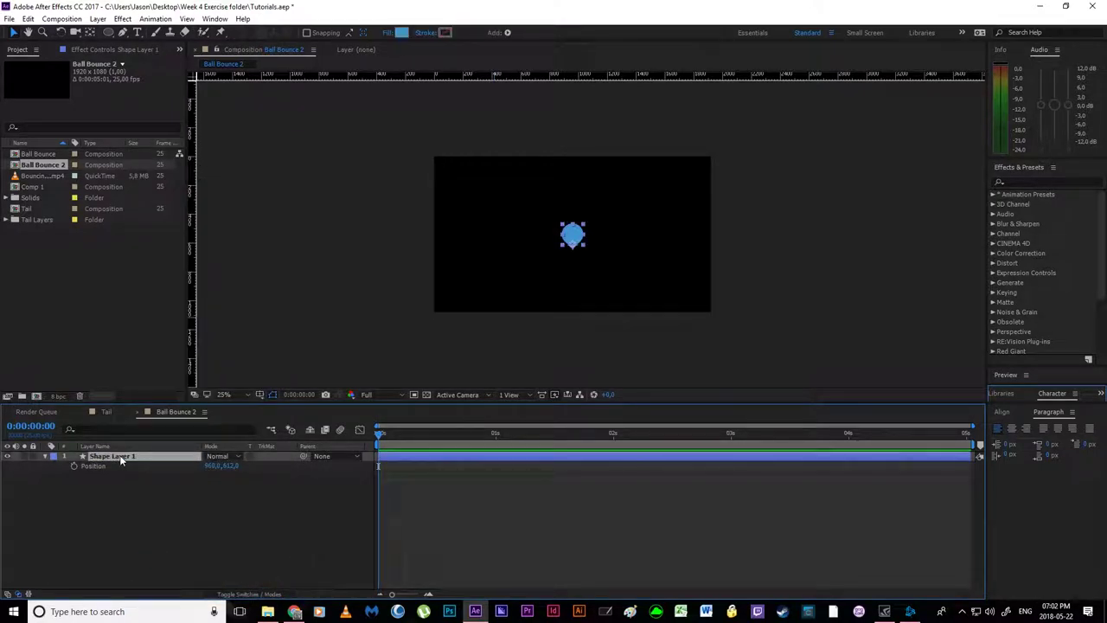
key(Return)
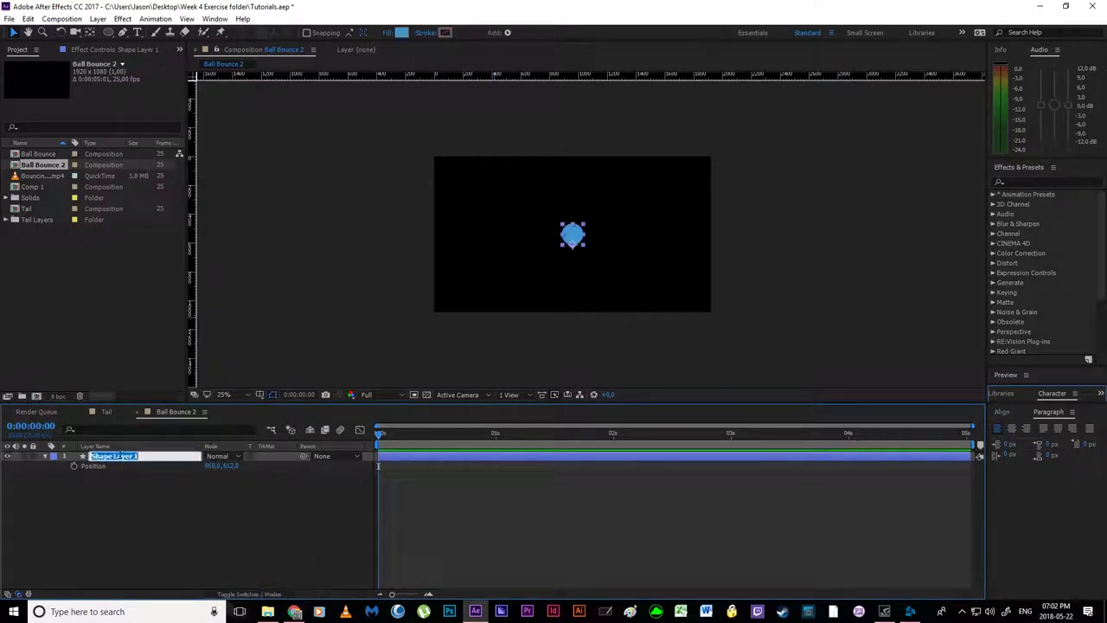
text(Ball)
key(Return)
click(126, 510)
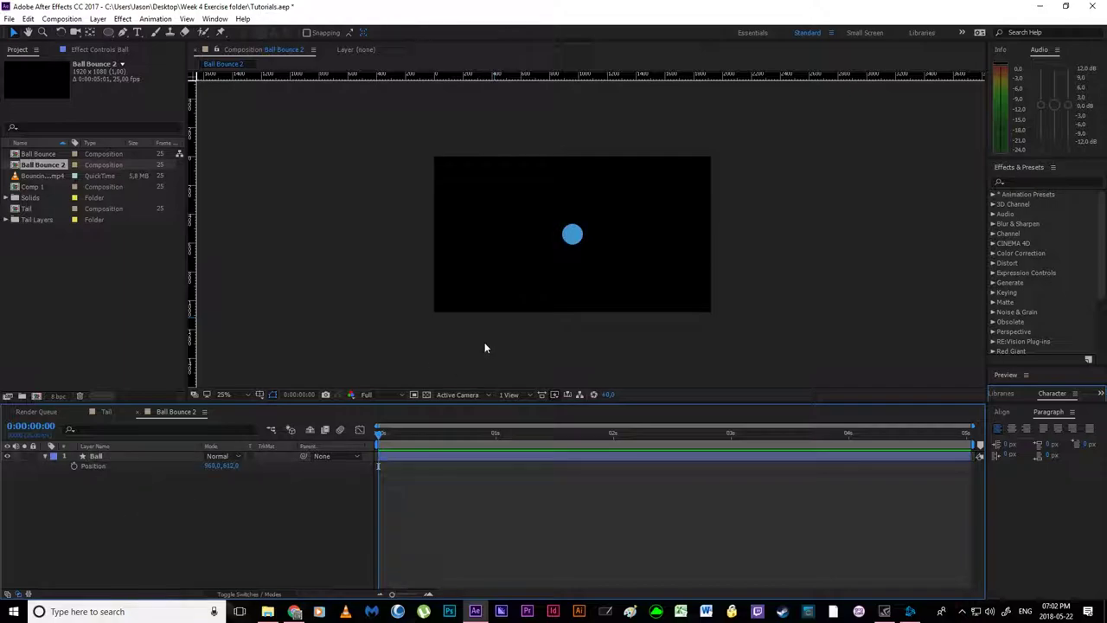
- Keyframe the ball's position every second from 0 to 5 s as a diminishing bounce, starting near the frame's upper-left corner
drag(571, 234, 464, 192)
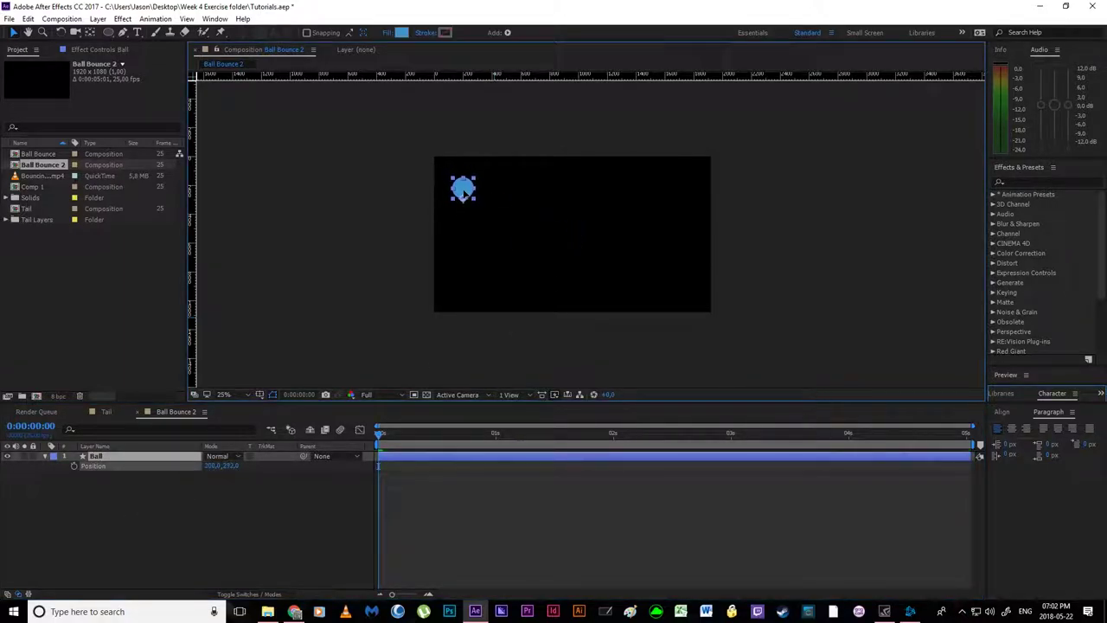
click(75, 467)
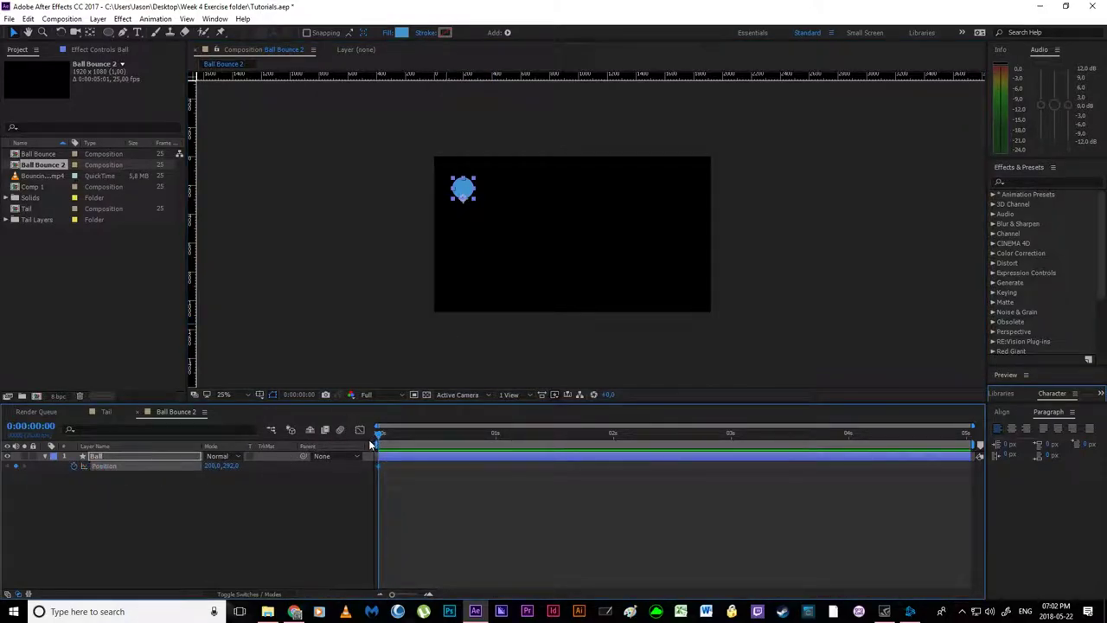
click(496, 434)
drag(463, 189, 610, 212)
click(613, 434)
click(731, 433)
click(848, 433)
click(966, 433)
scroll(609, 301, up, 2)
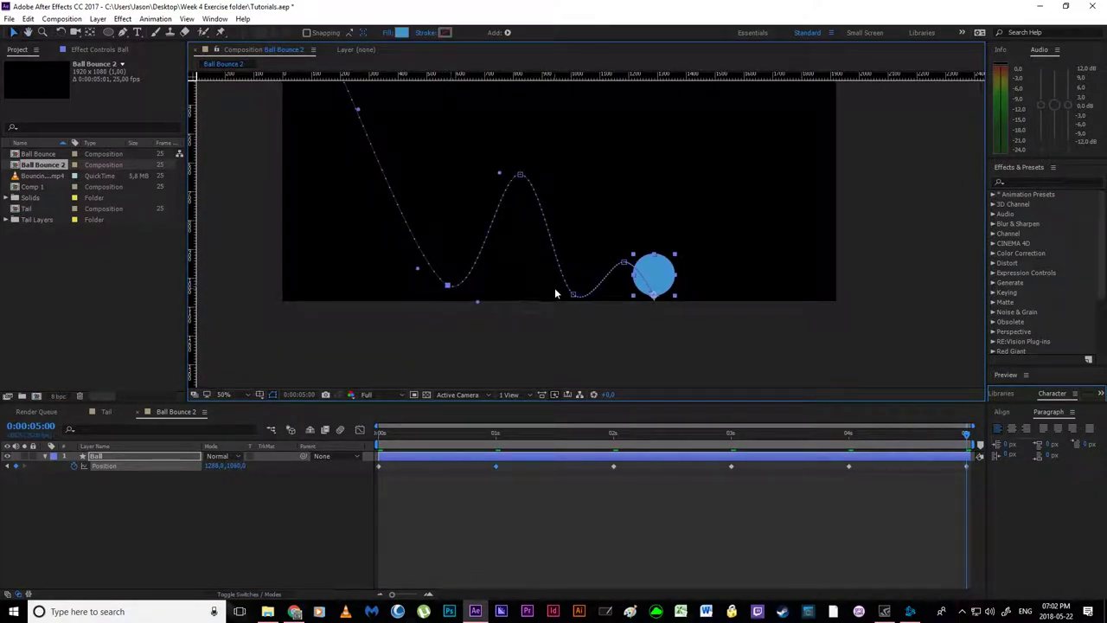
click(655, 295)
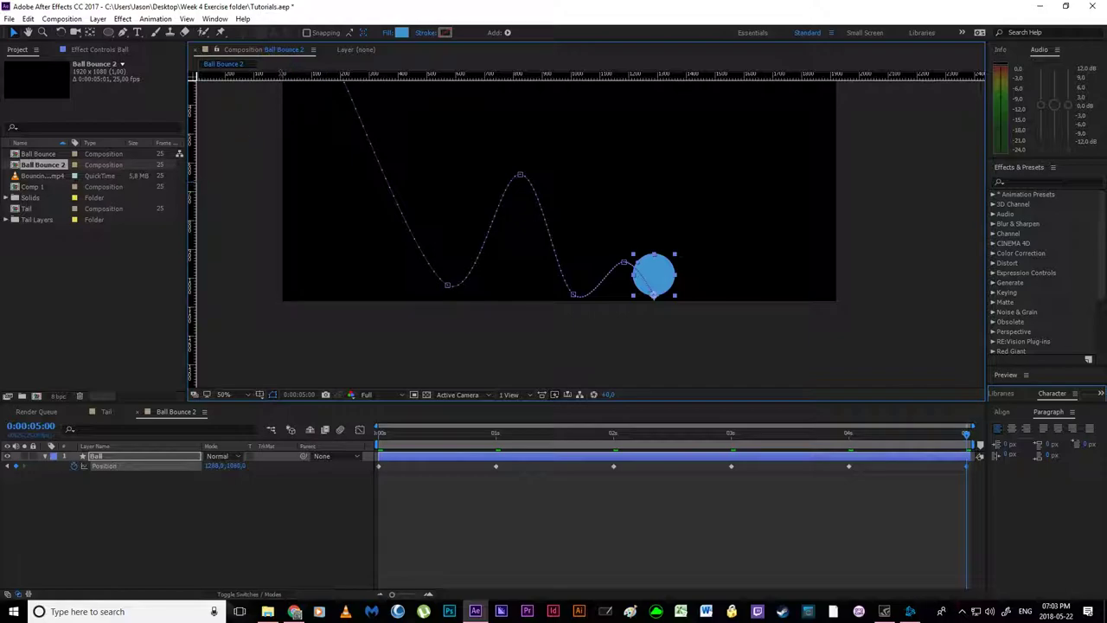
- Toggle the composition rulers off and on repeatedly, leaving them shown
key(ctrl+r)
key(ctrl+r)
key(ctrl+r)
key(ctrl+r)
key(ctrl+r)
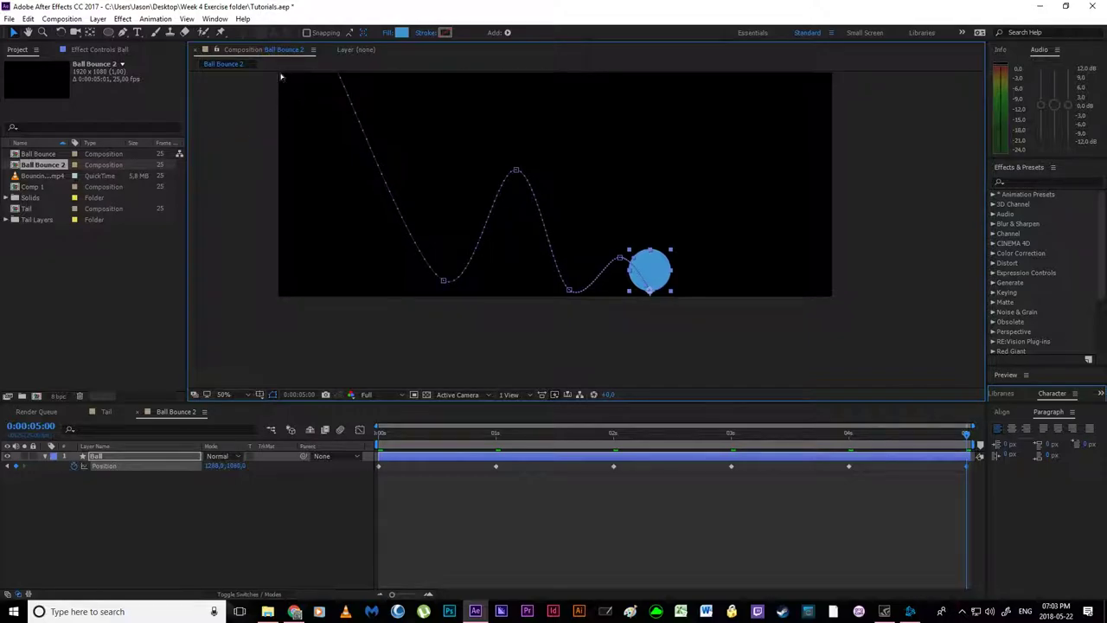
key(ctrl+r)
- Show the guides and replace the existing guide with a horizontal one through the ball's first ground contact point
click(187, 21)
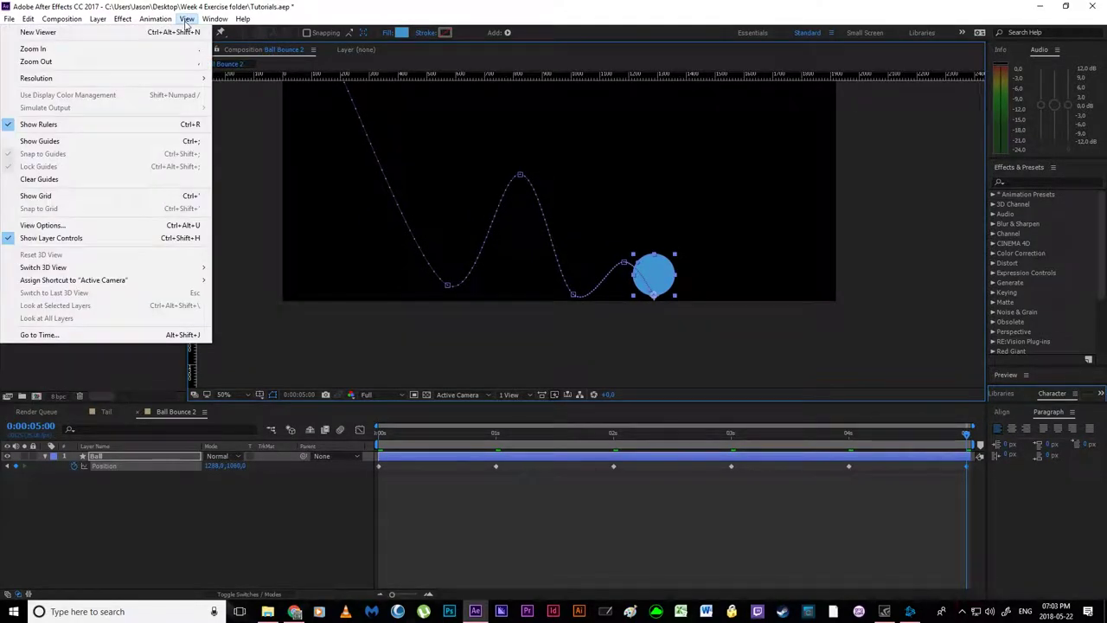
click(127, 142)
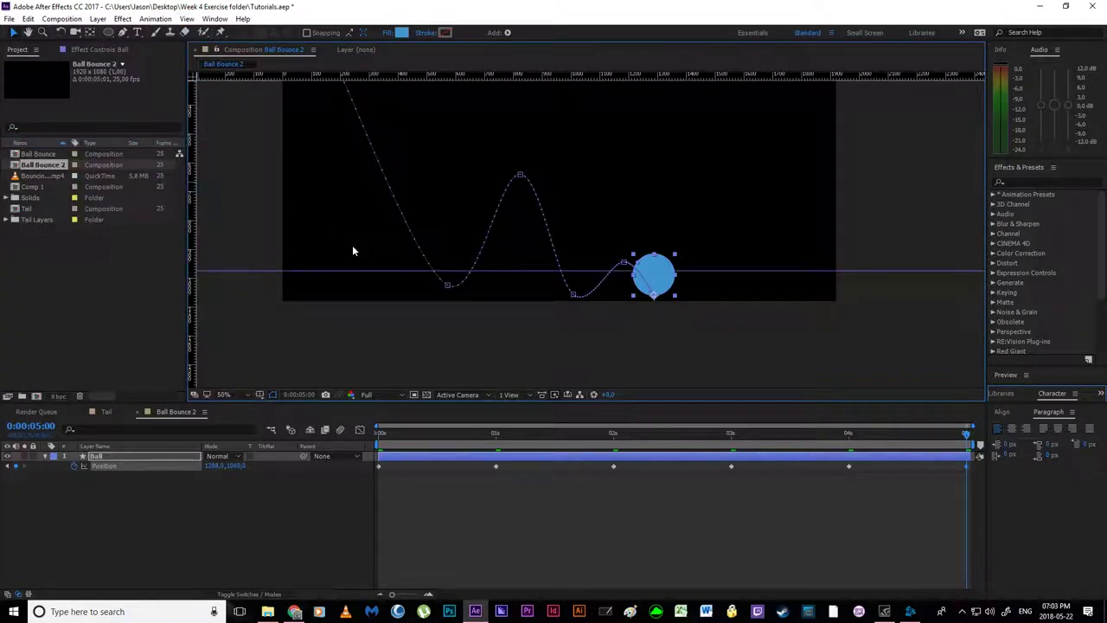
click(187, 18)
click(52, 179)
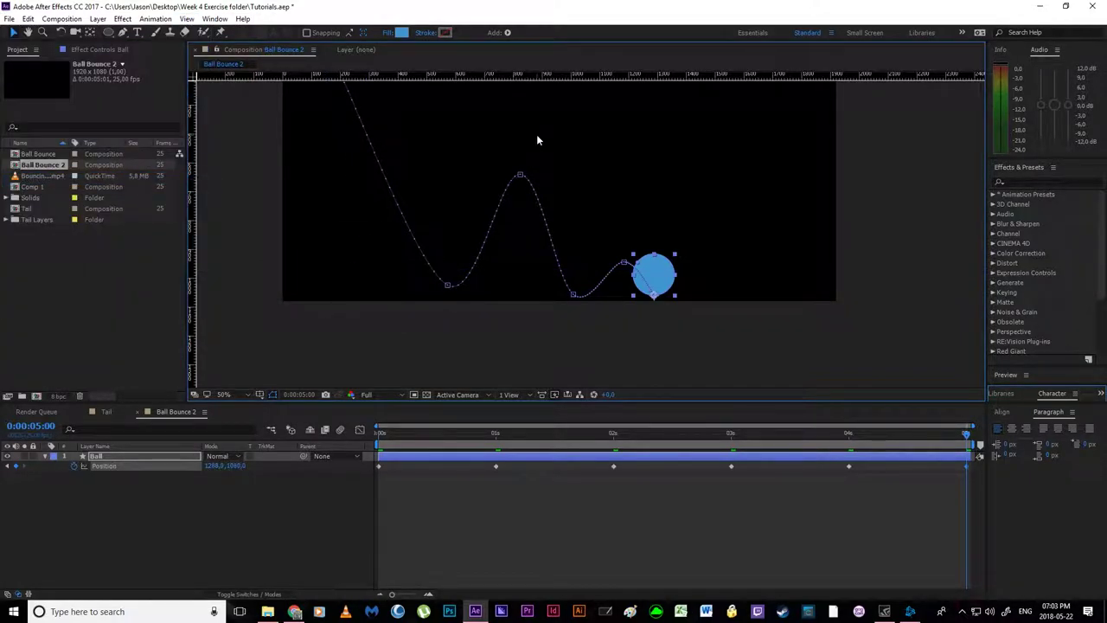
drag(521, 75, 717, 285)
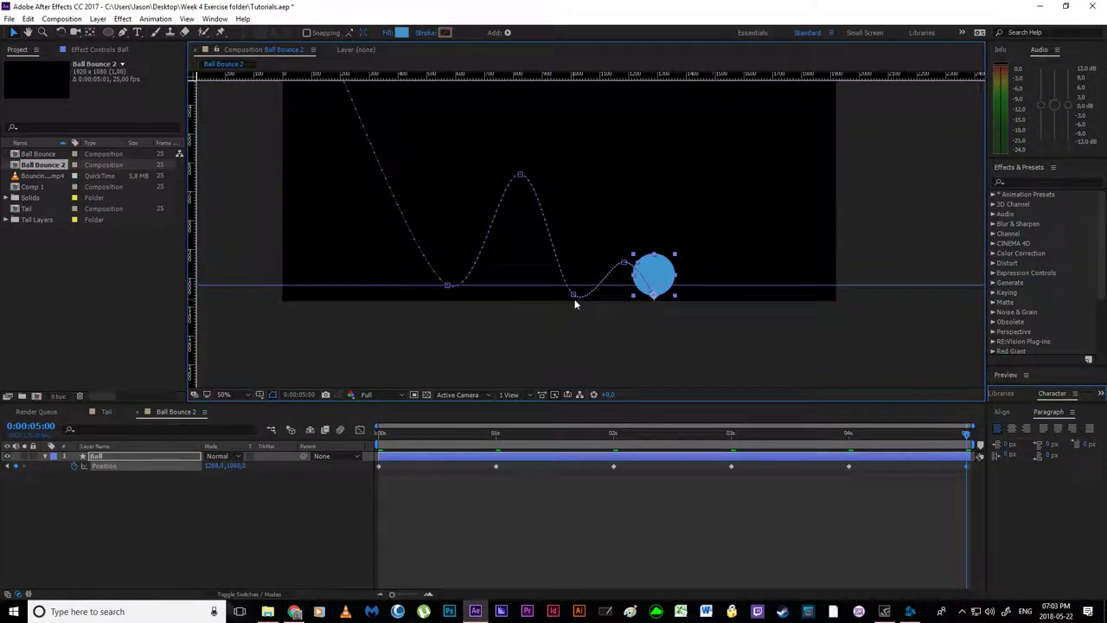
- Align the ball's position keyframes at 3 s and 5 s vertically to the horizontal ground guide
scroll(574, 299, up, 4)
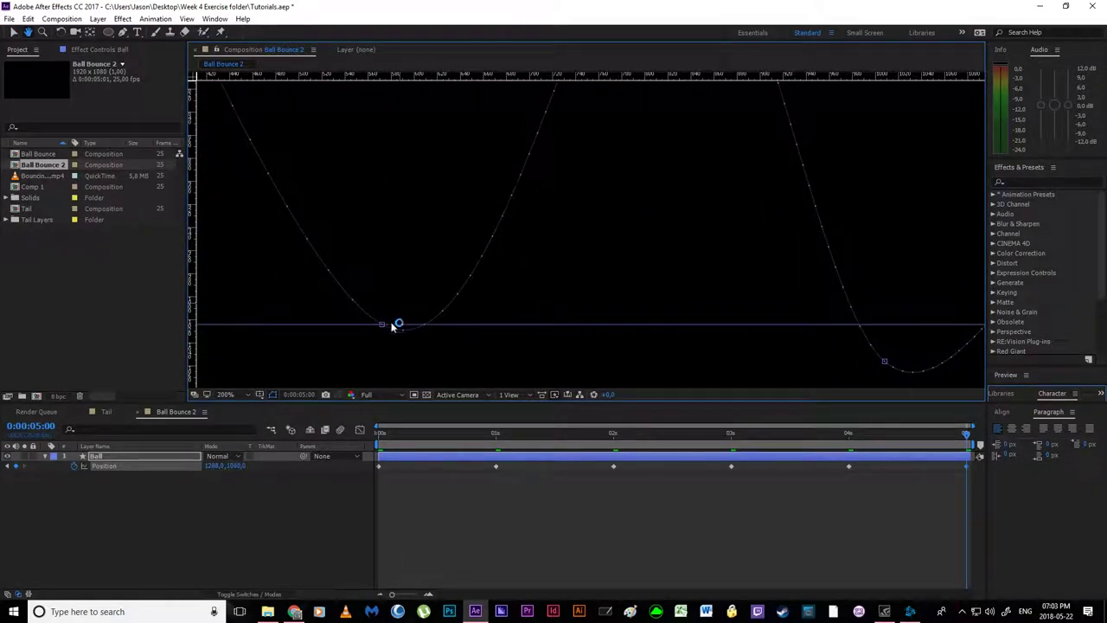
drag(853, 350, 682, 272)
drag(810, 258, 452, 249)
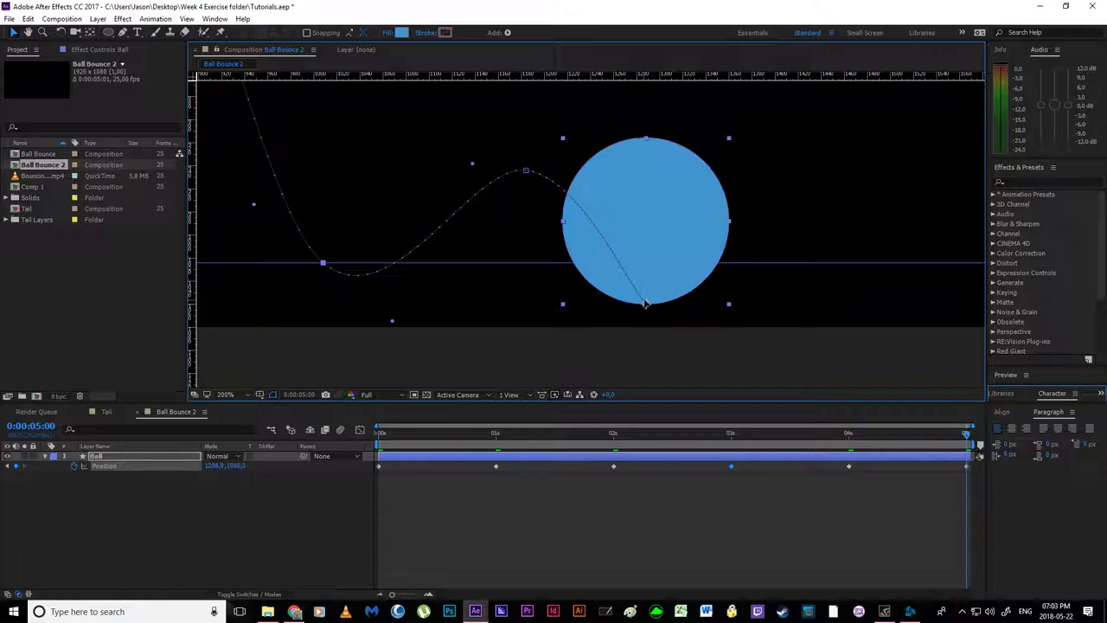
drag(645, 303, 645, 262)
scroll(480, 264, down, 4)
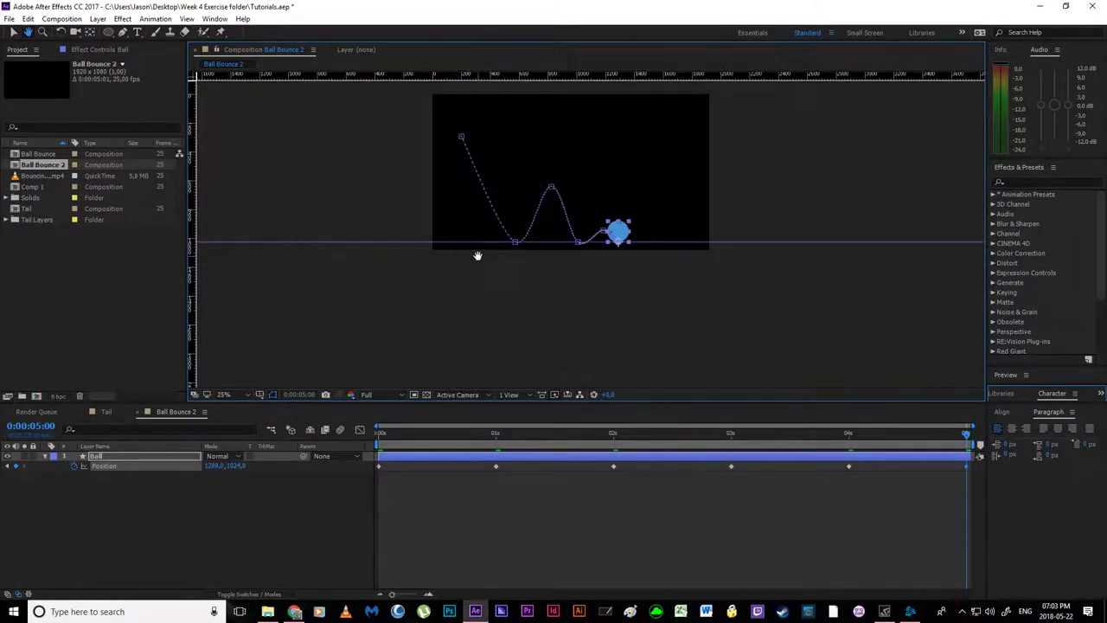
drag(467, 212, 486, 307)
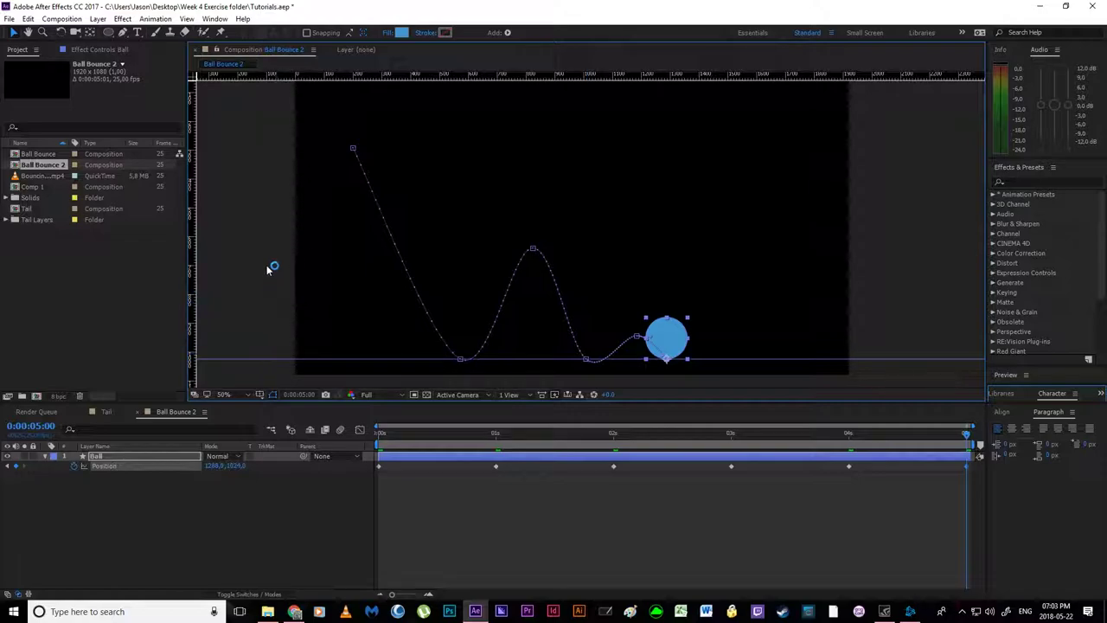
- Hide the composition rulers and check whether the guides are locked
key(ctrl+r)
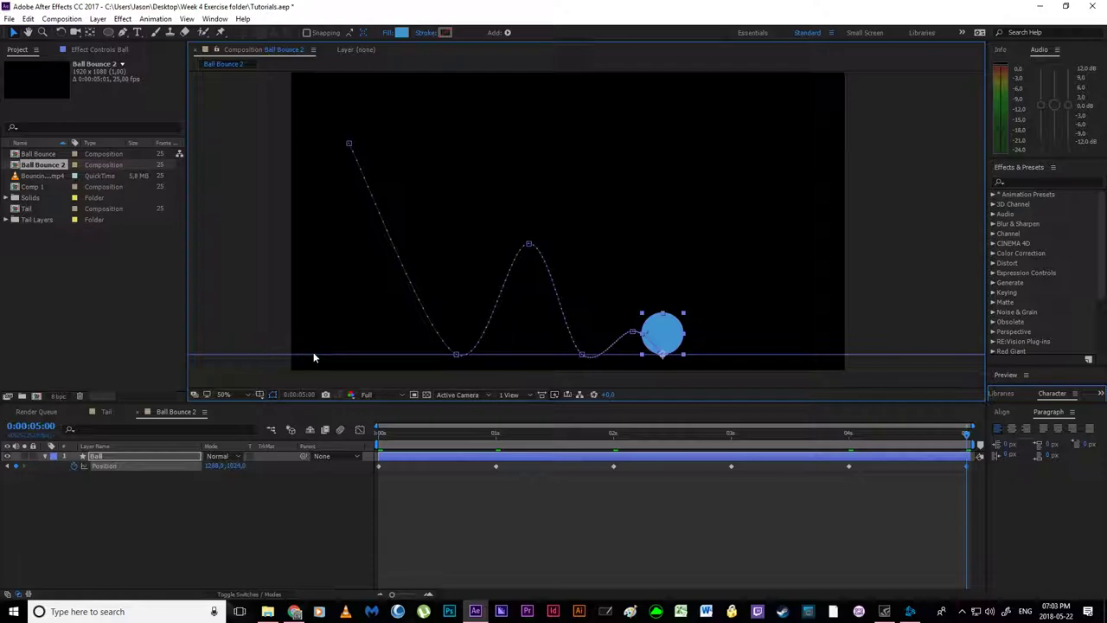
click(186, 18)
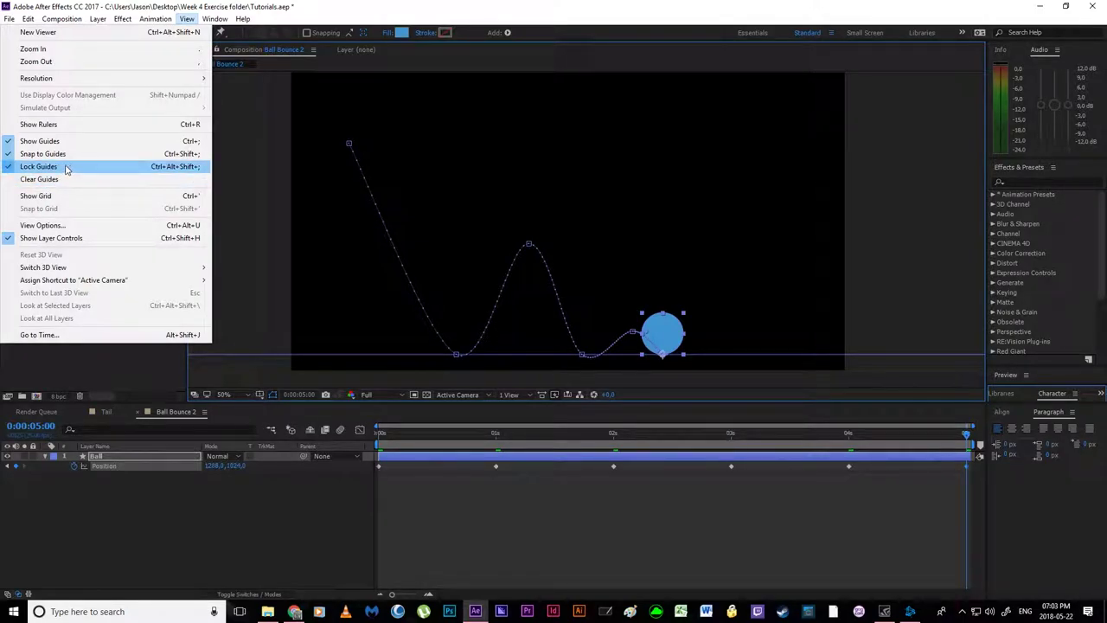
click(274, 338)
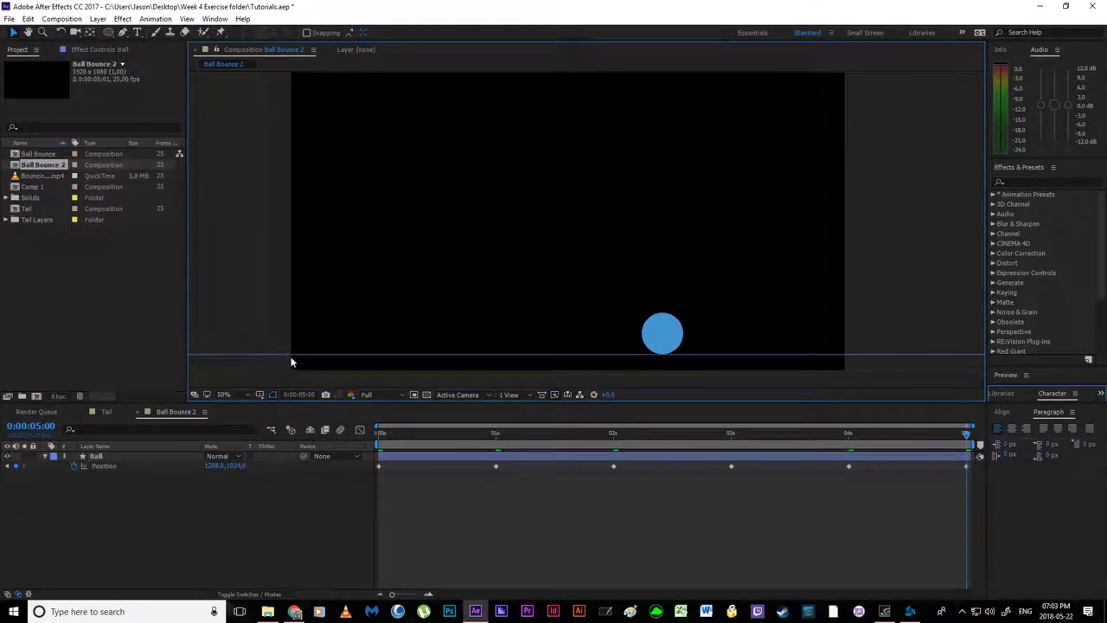
- Unlock the guides, try adjusting the horizontal ground guide, and lock the guides again
click(185, 19)
click(48, 166)
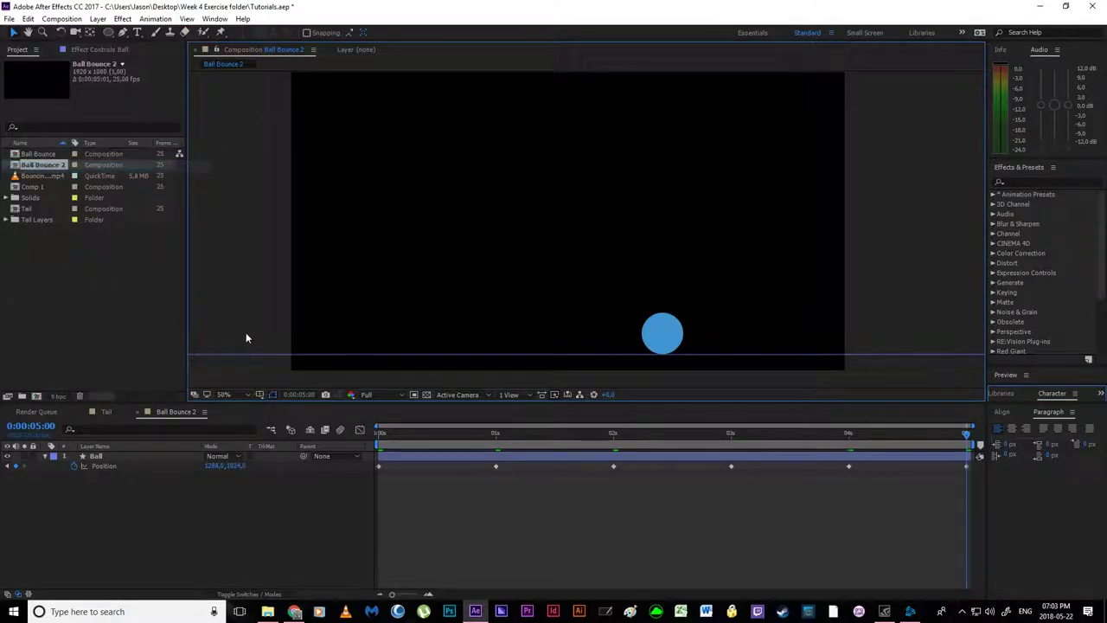
mouse_move(278, 355)
mouse_down()
mouse_move(285, 318)
mouse_move(283, 364)
mouse_move(283, 353)
mouse_up()
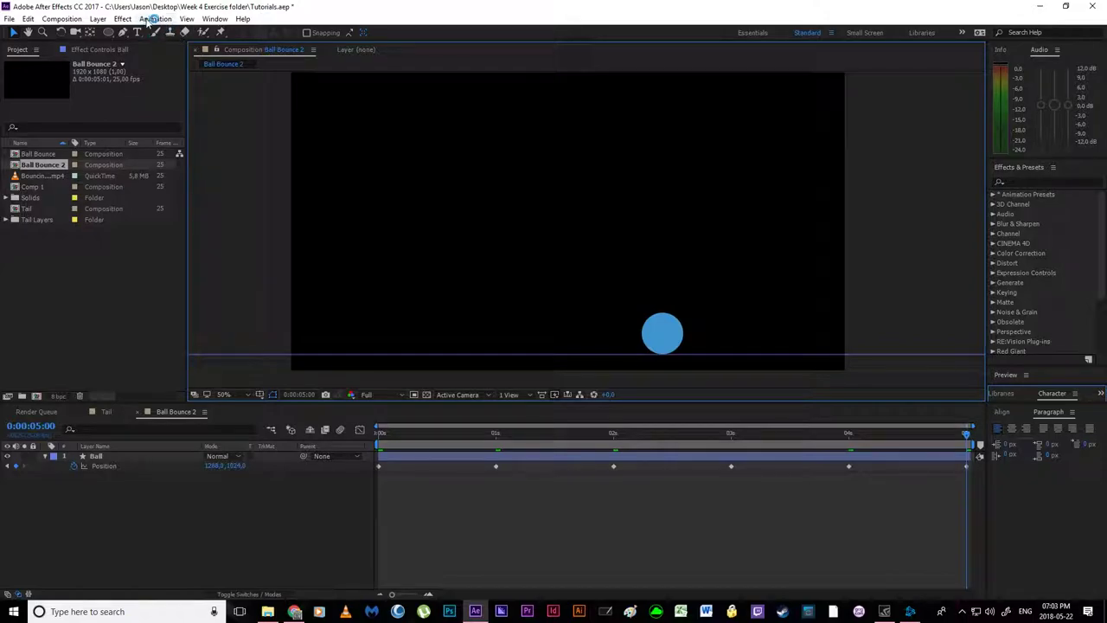
click(186, 19)
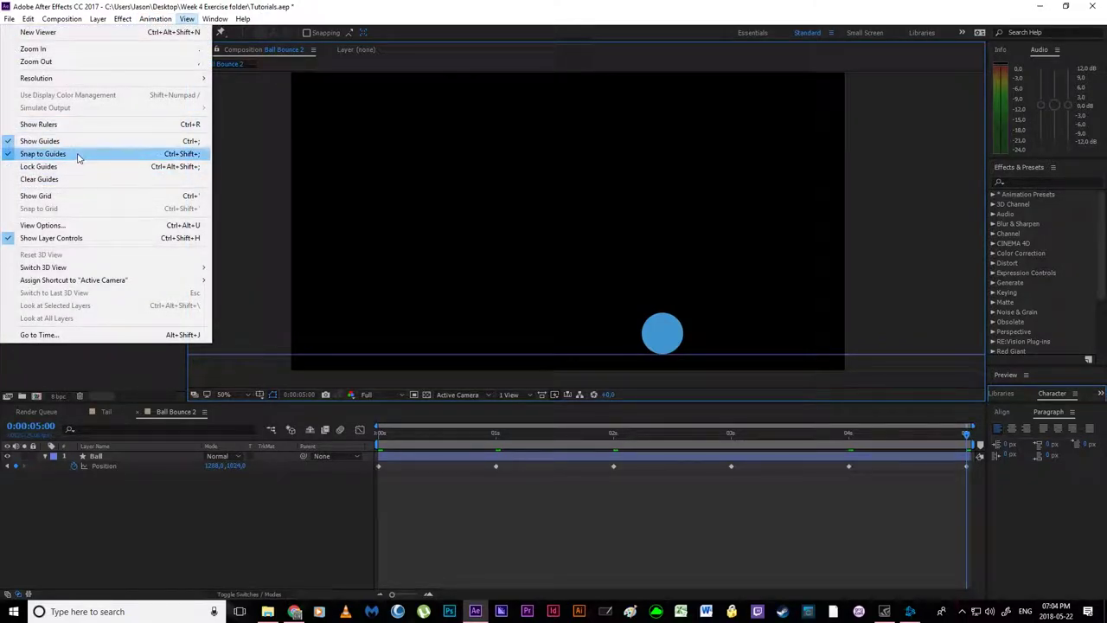
click(64, 166)
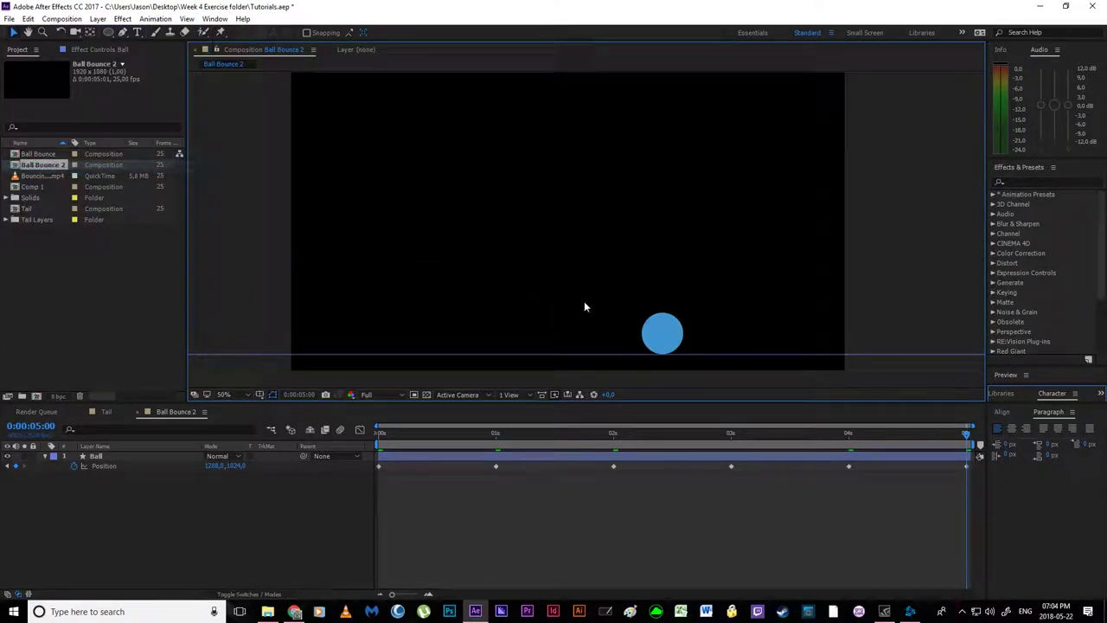
- Try moving the ball's first ground-contact point while the guides are locked, and undo the move
click(662, 333)
mouse_move(456, 355)
mouse_down()
mouse_move(458, 338)
mouse_move(452, 355)
mouse_up()
key(ctrl+z)
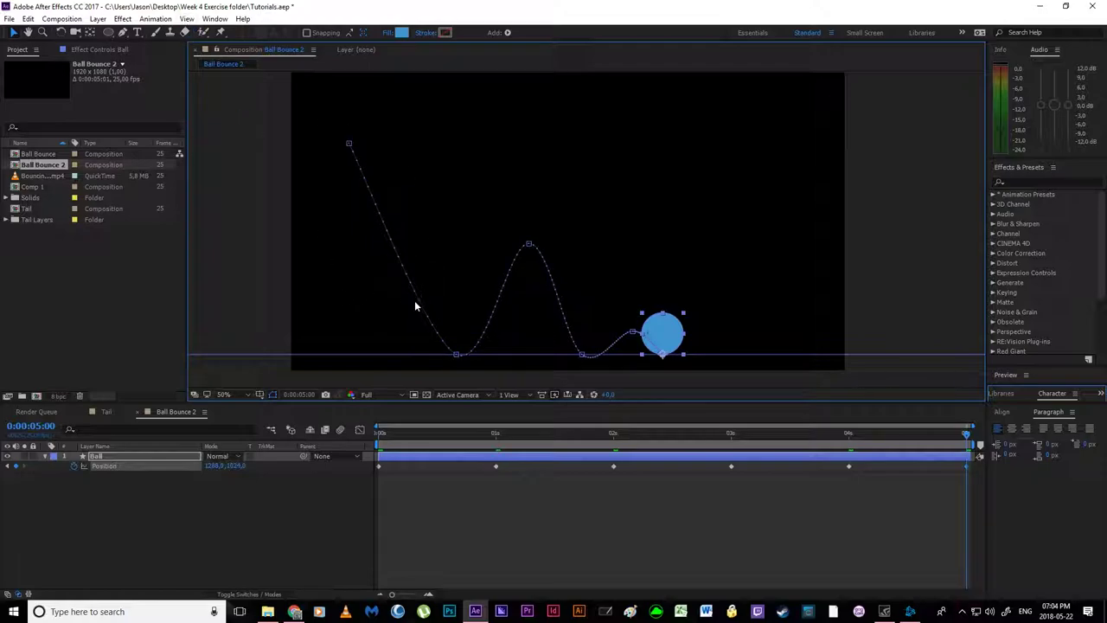
- Hide the guides in the composition view
click(187, 18)
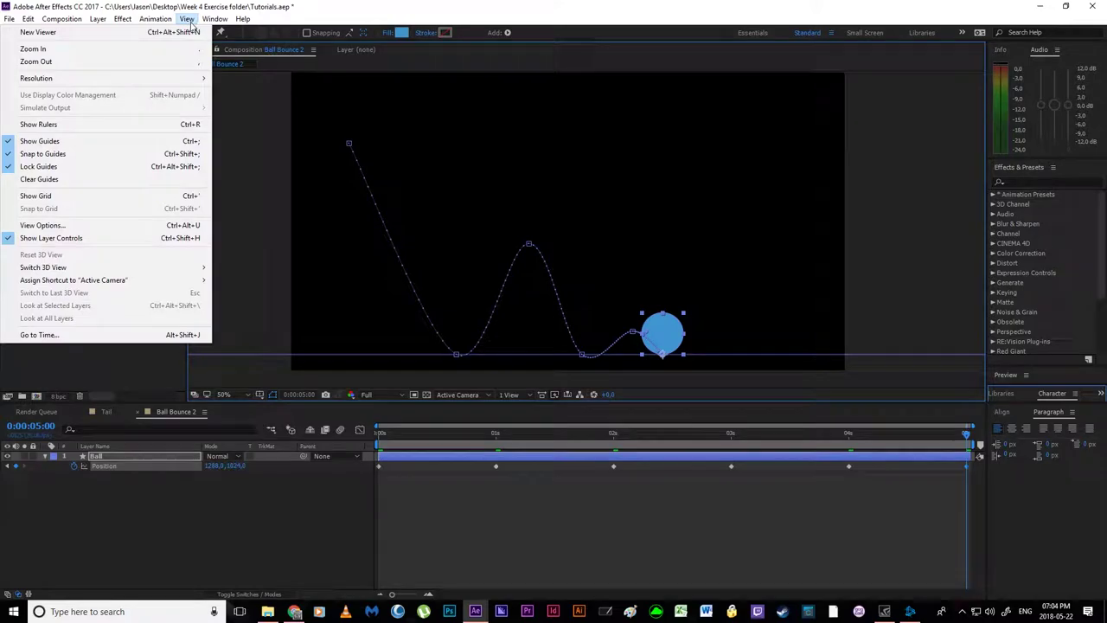
click(49, 143)
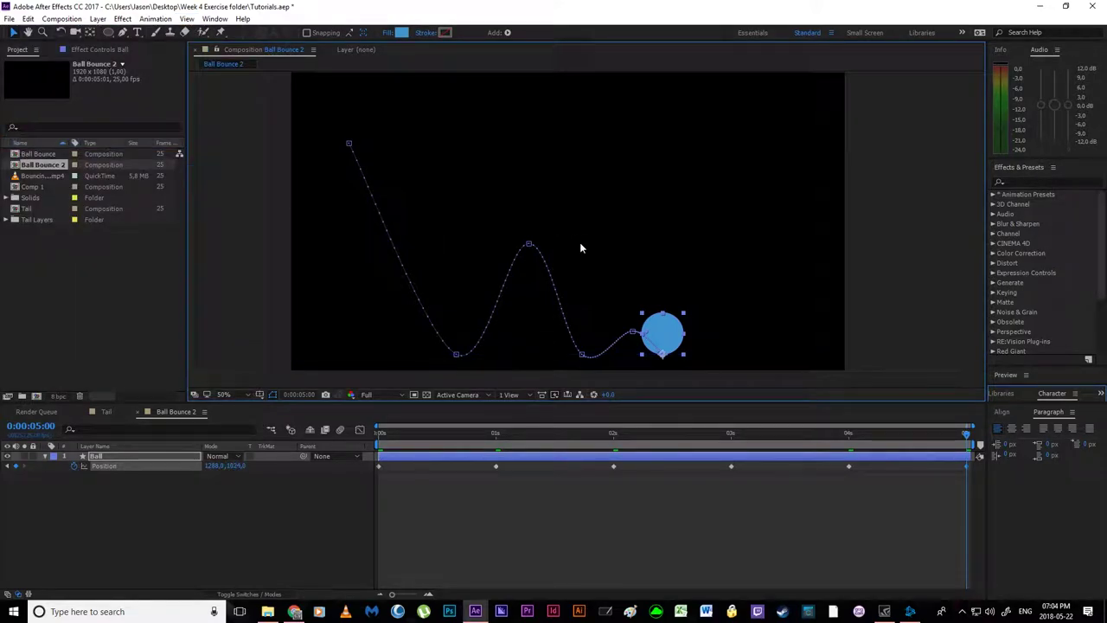
scroll(544, 241, up, 1)
key(space)
drag(518, 267, 635, 202)
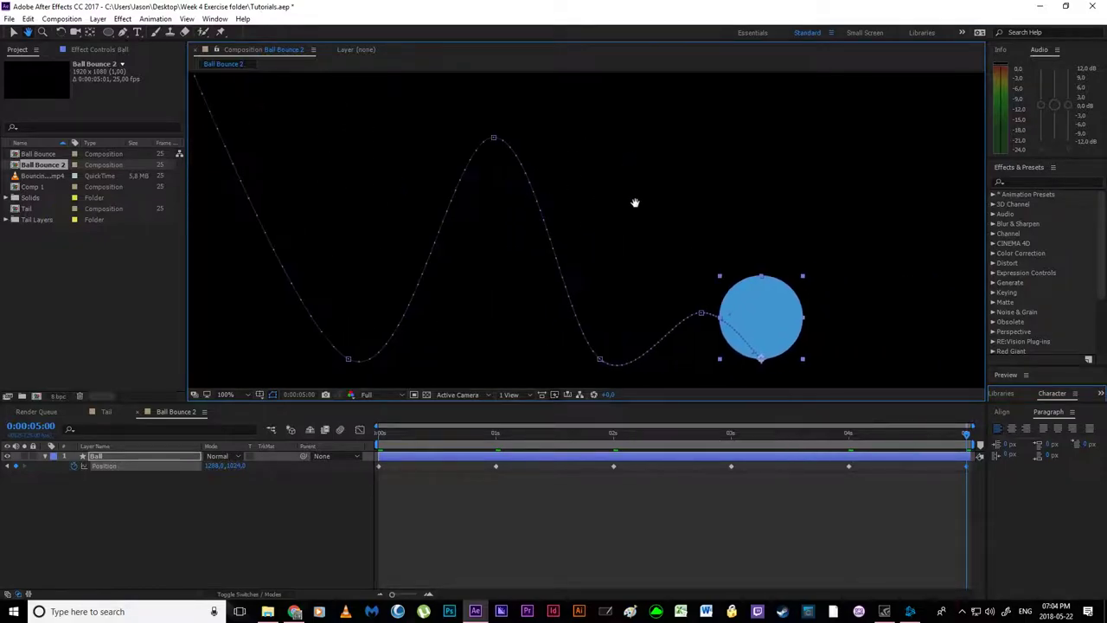
scroll(635, 202, down, 1)
drag(562, 285, 528, 312)
drag(484, 171, 484, 260)
drag(373, 354, 320, 304)
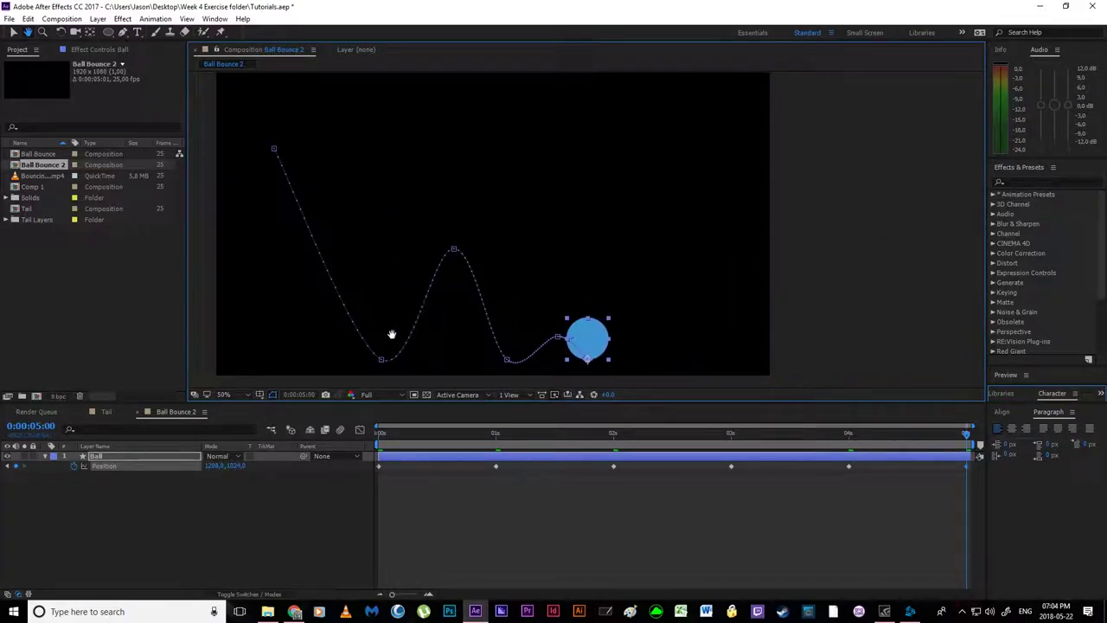
key(v)
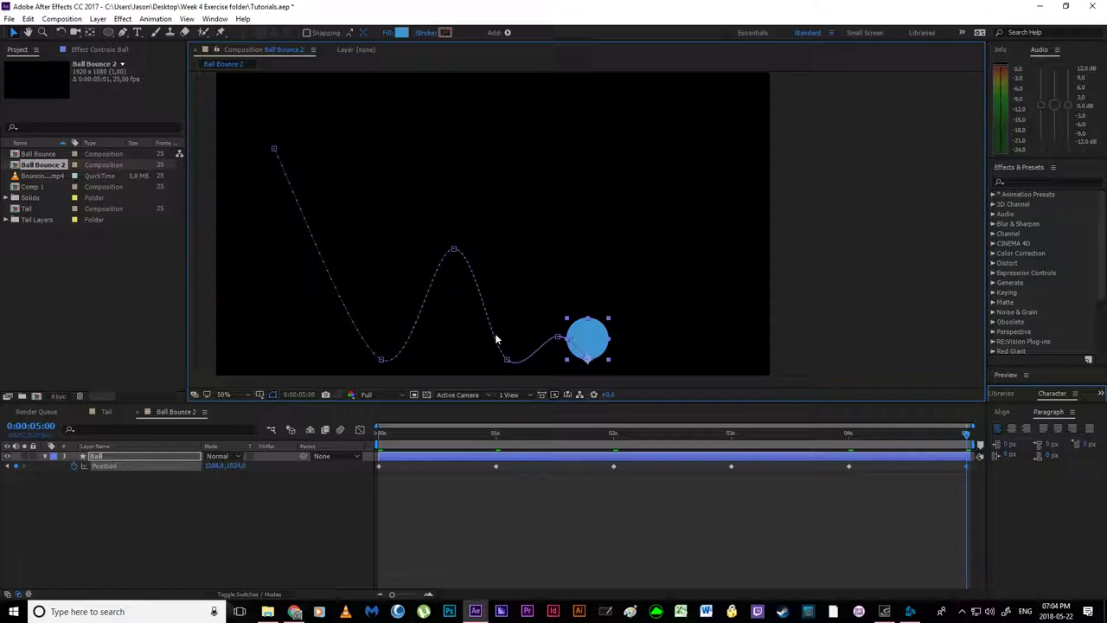
drag(495, 336, 529, 333)
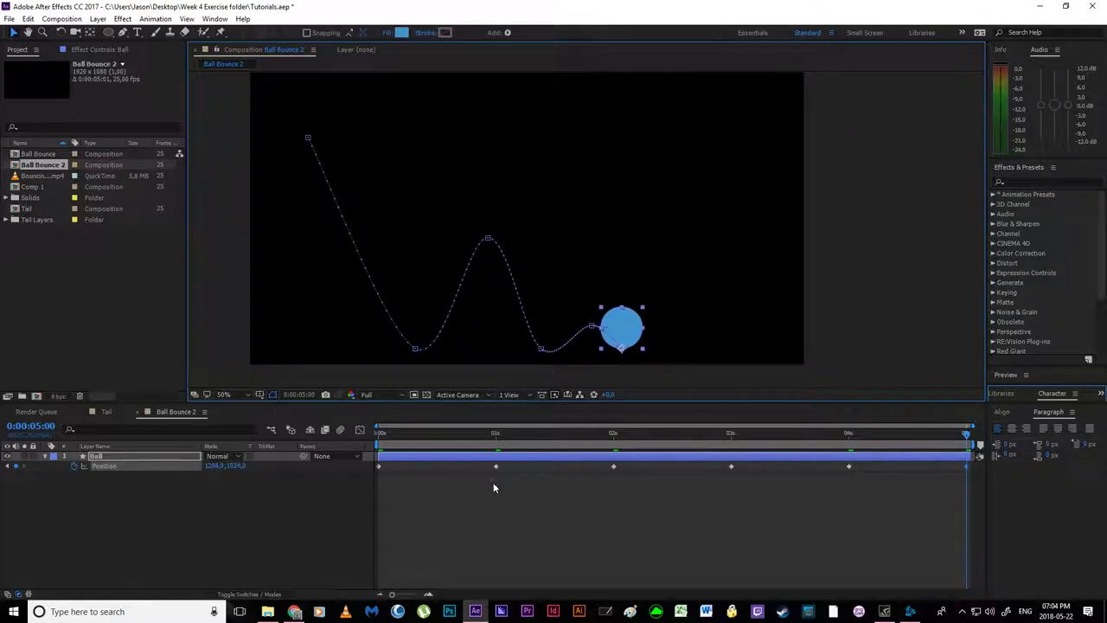
- Preview the bounce animation and scrub from 1 s to 0:00:01:14 to examine how the ball leaves the ground
click(484, 516)
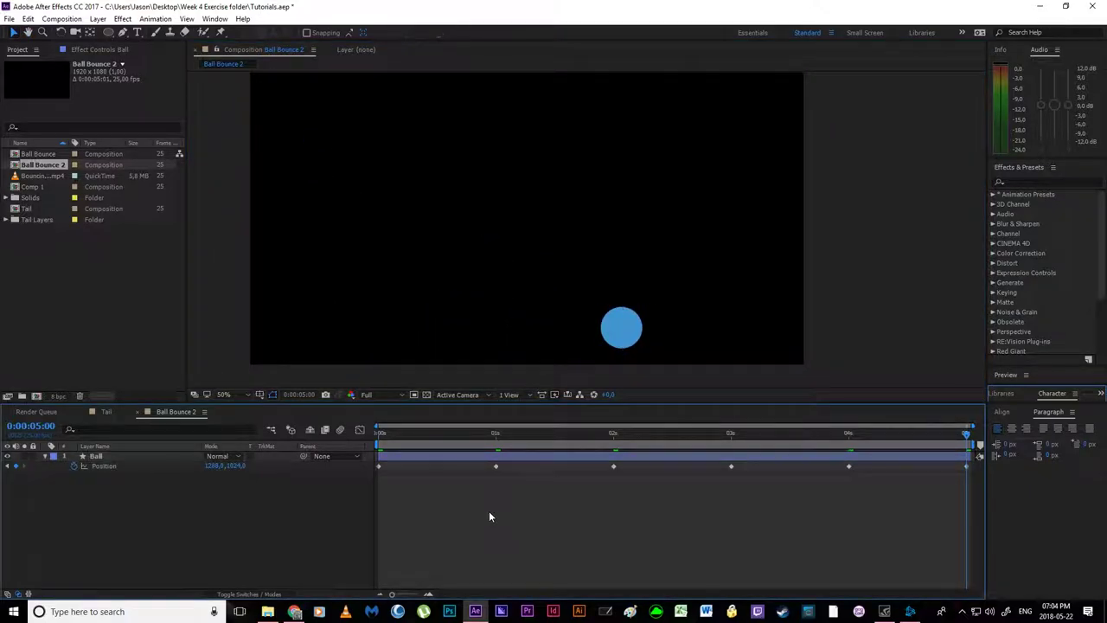
click(496, 432)
click(426, 336)
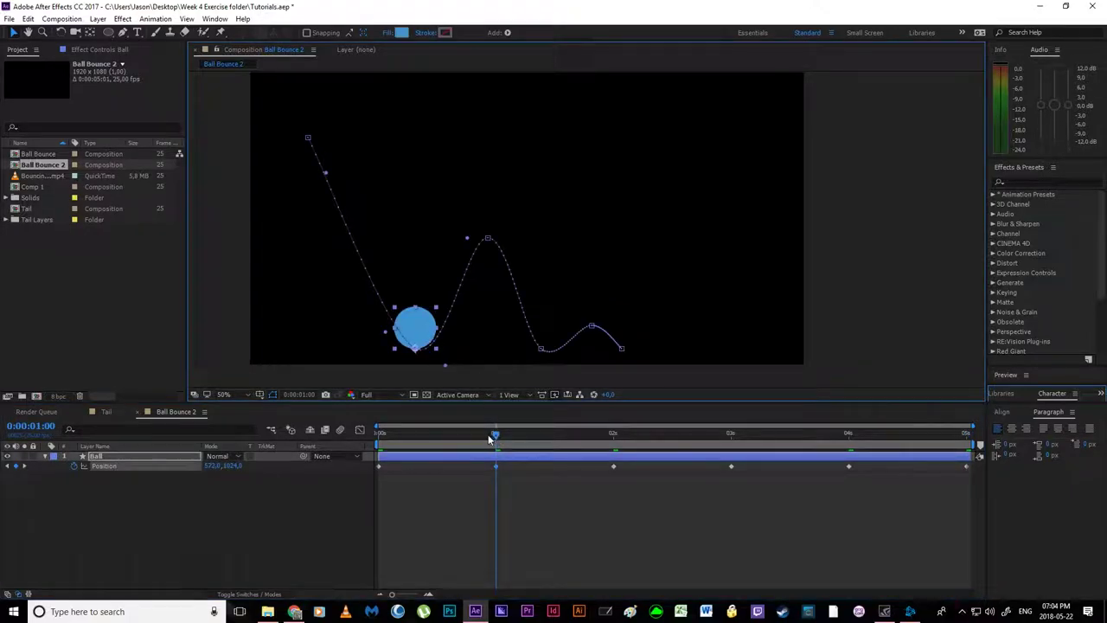
key(space)
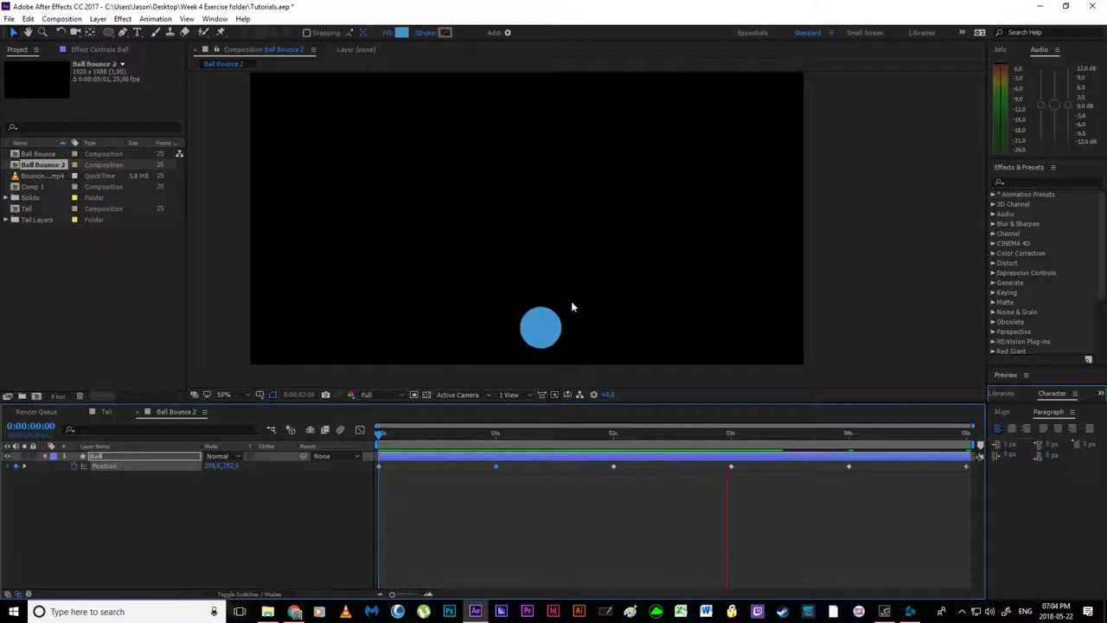
key(space)
click(497, 433)
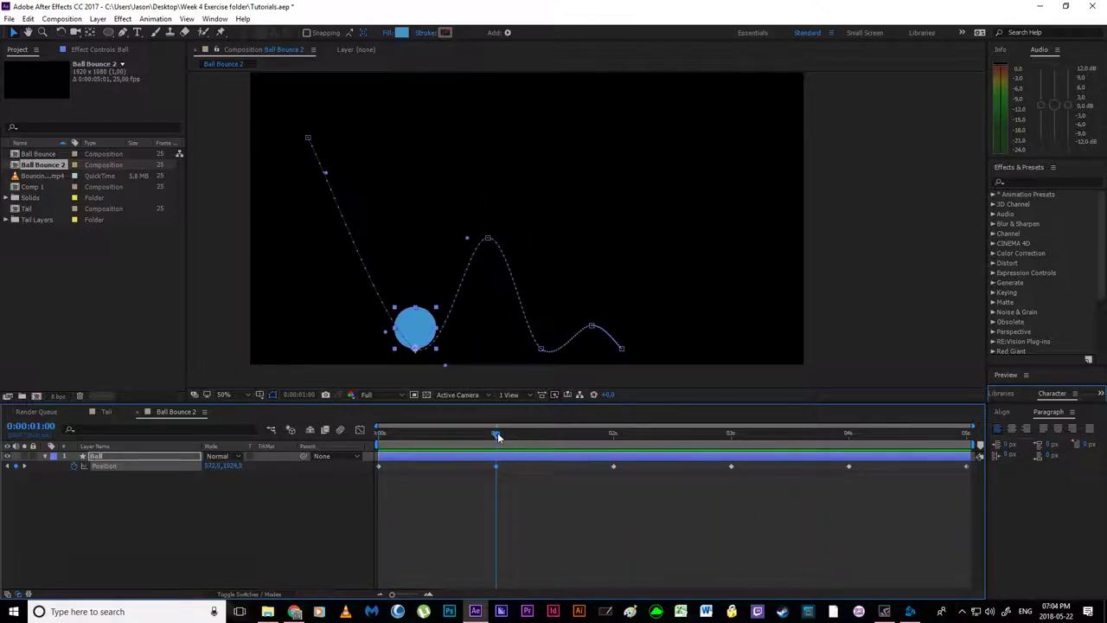
drag(498, 433, 563, 432)
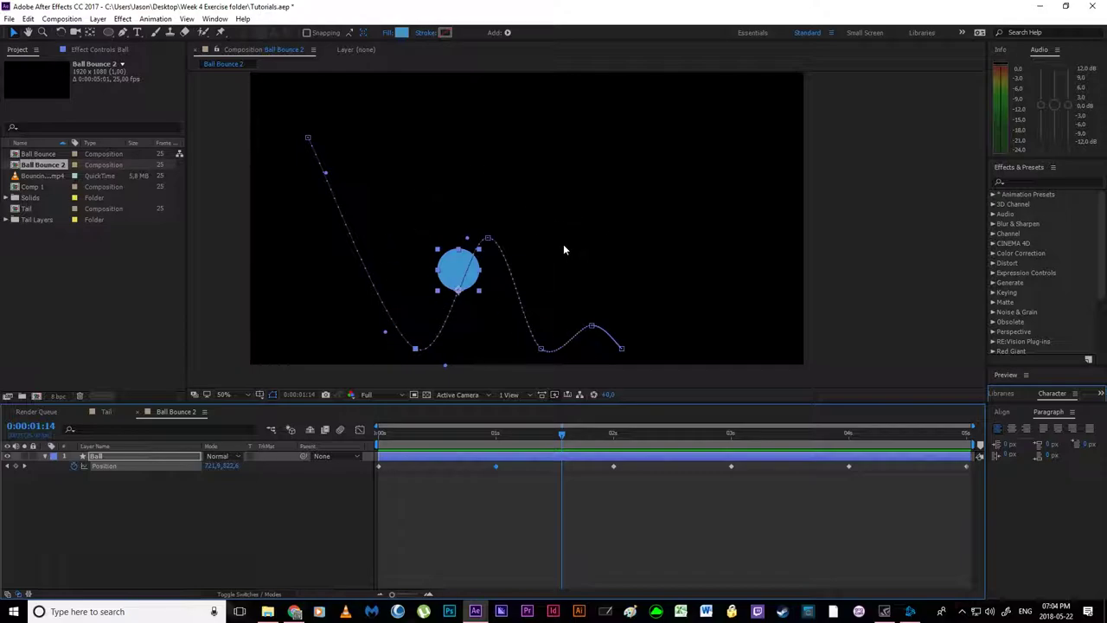
- Convert all keyframe points on the ball's motion path to sharp corners with the Convert Vertex tool
click(124, 33)
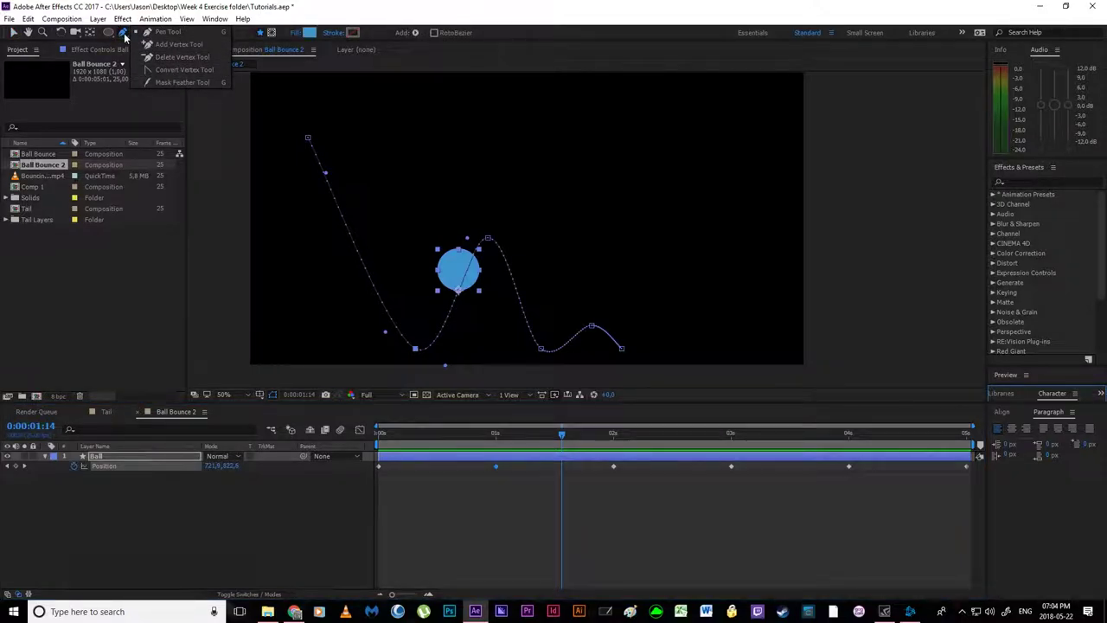
click(183, 68)
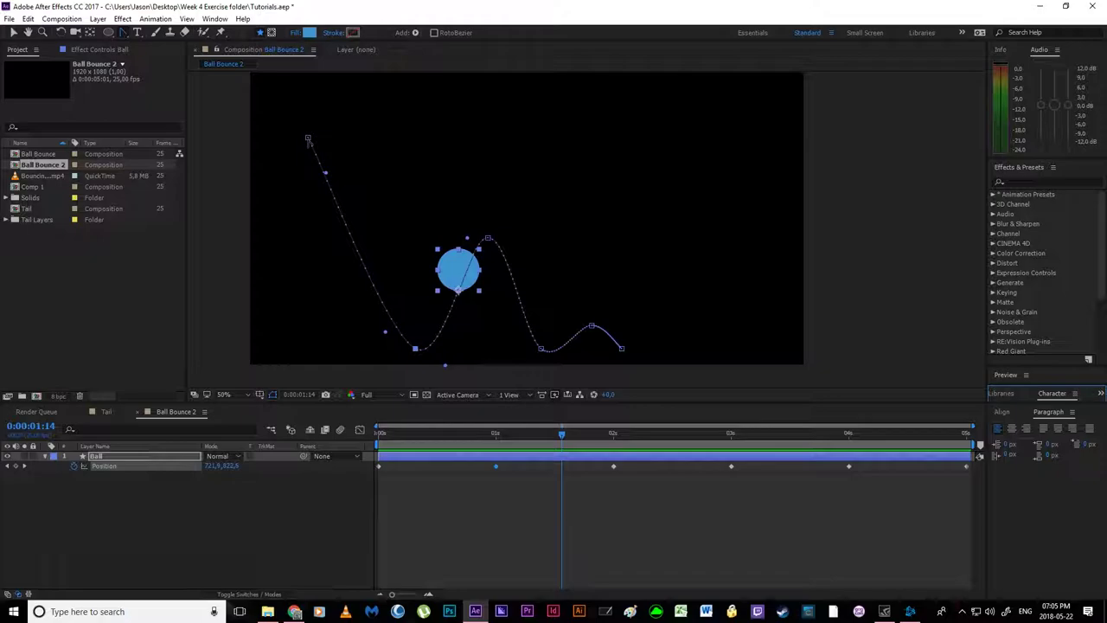
click(308, 139)
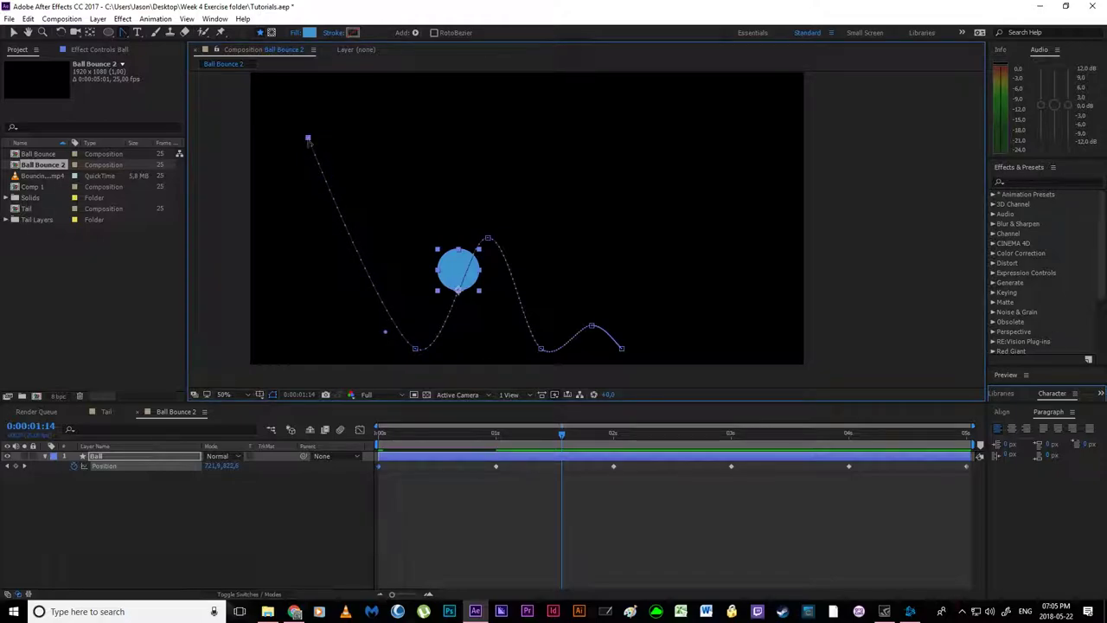
ctrl+click(415, 349)
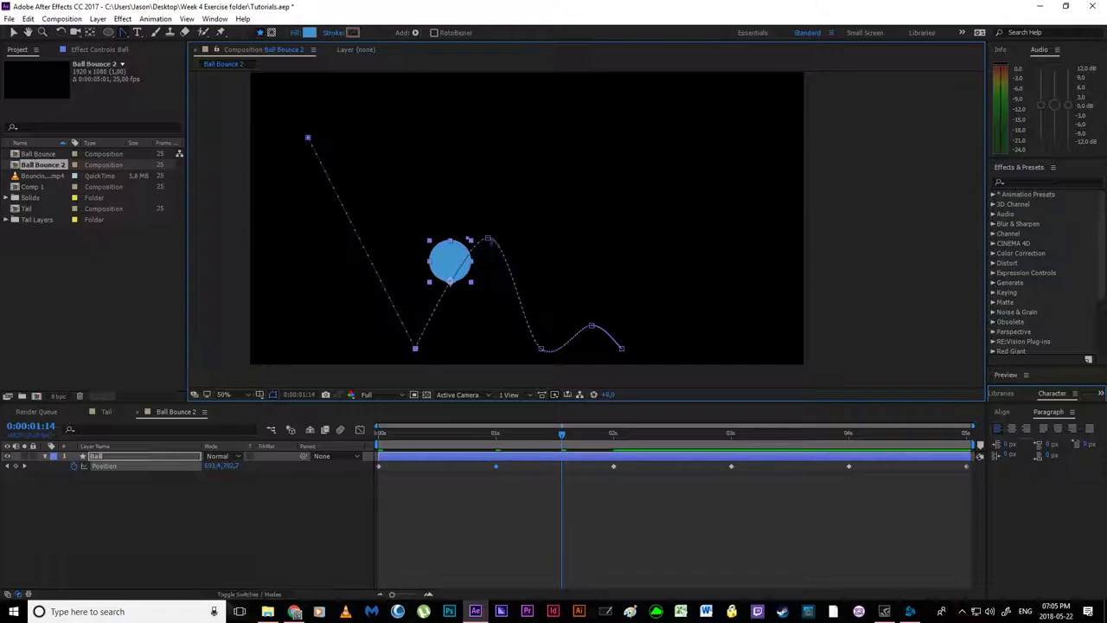
ctrl+click(488, 238)
ctrl+click(540, 348)
ctrl+click(591, 327)
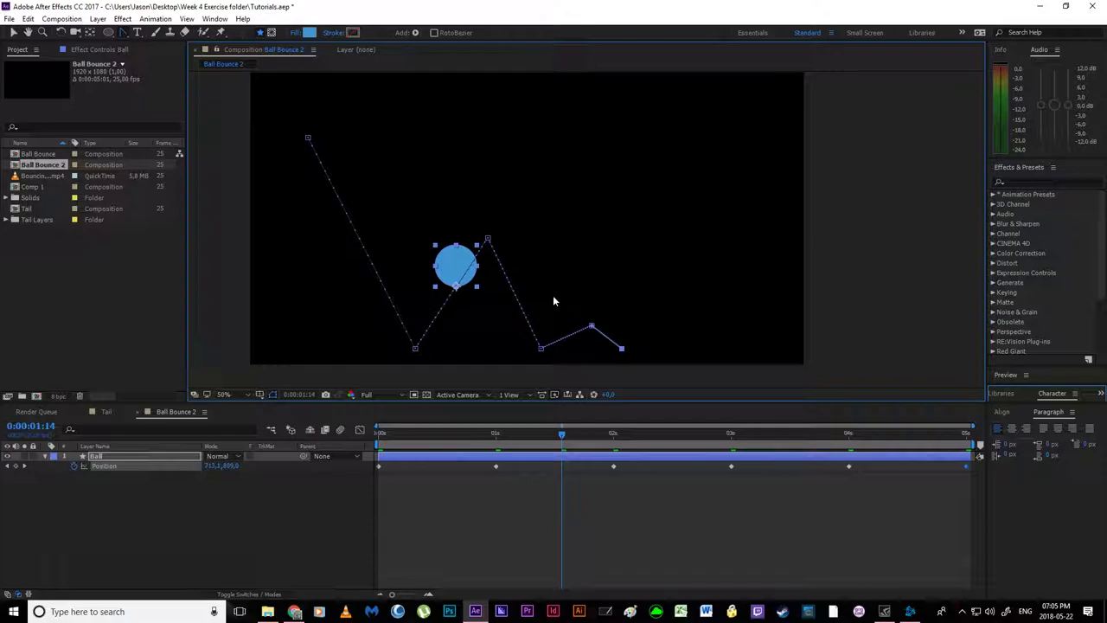
- Shift the motion path's two bounce peaks at 2 s and 4 s and its 5 s end point leftward to even out the bounces
key(v)
drag(490, 242, 478, 240)
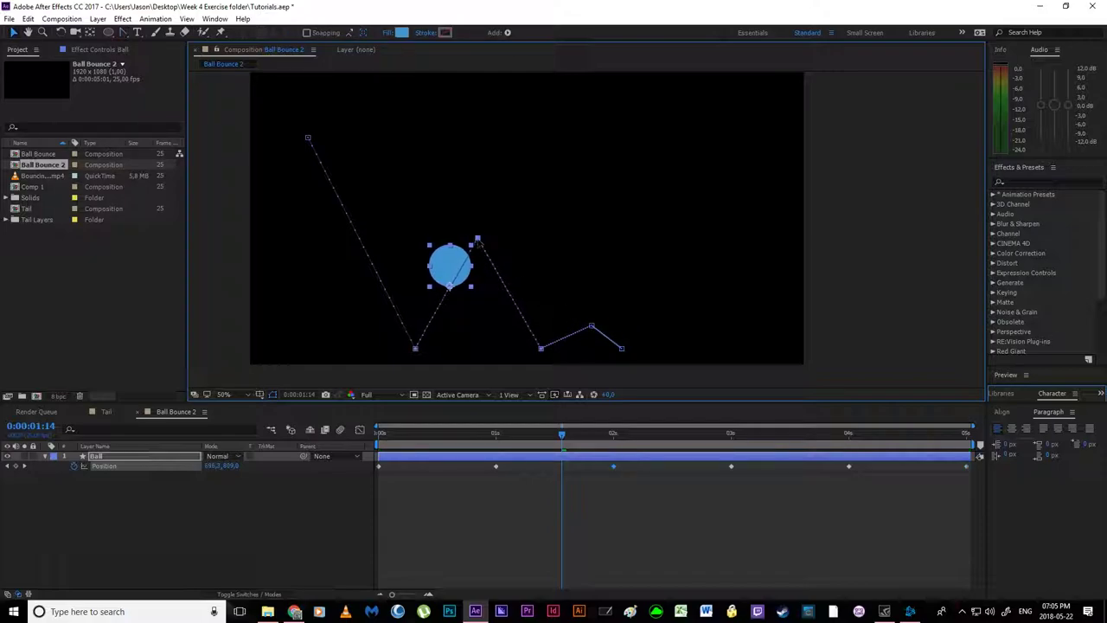
drag(592, 326, 582, 326)
drag(582, 326, 597, 350)
mouse_move(595, 353)
mouse_down()
mouse_move(638, 355)
mouse_move(594, 352)
mouse_up()
- Curve the motion path into arcs at the 0 s, 2 s and 4 s peaks with the Convert Vertex tool, keeping the ground contacts sharp
click(123, 32)
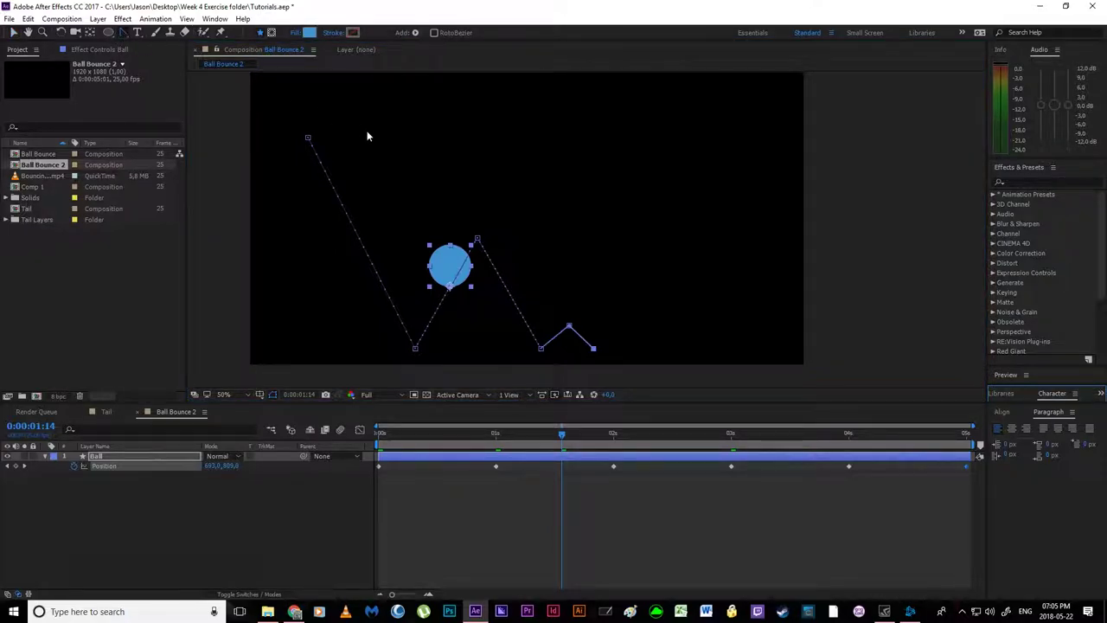
click(308, 139)
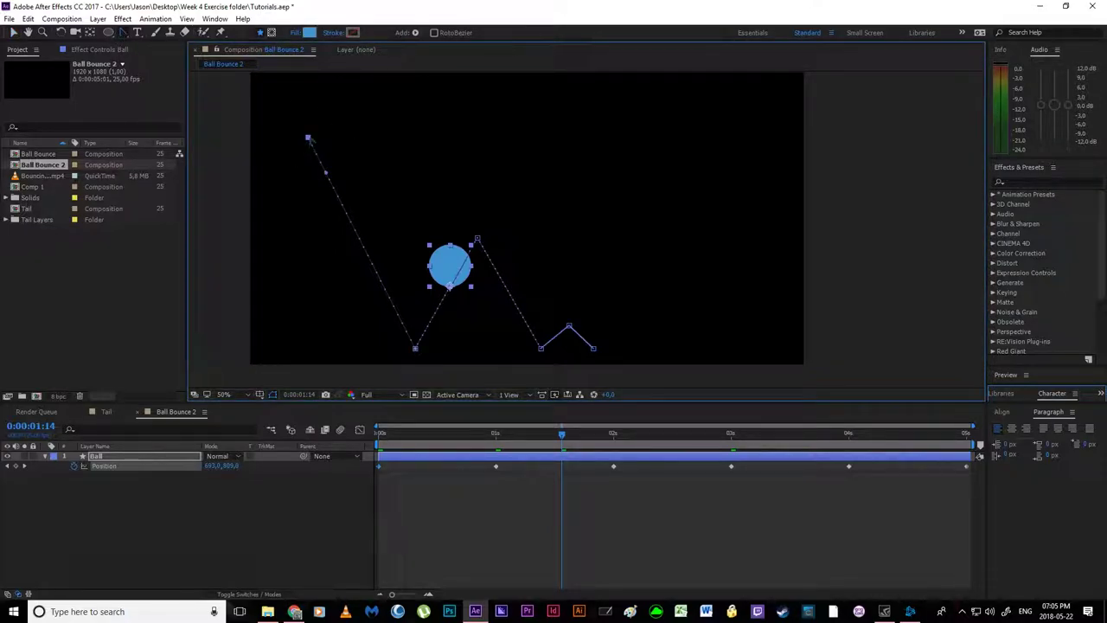
drag(308, 138, 416, 201)
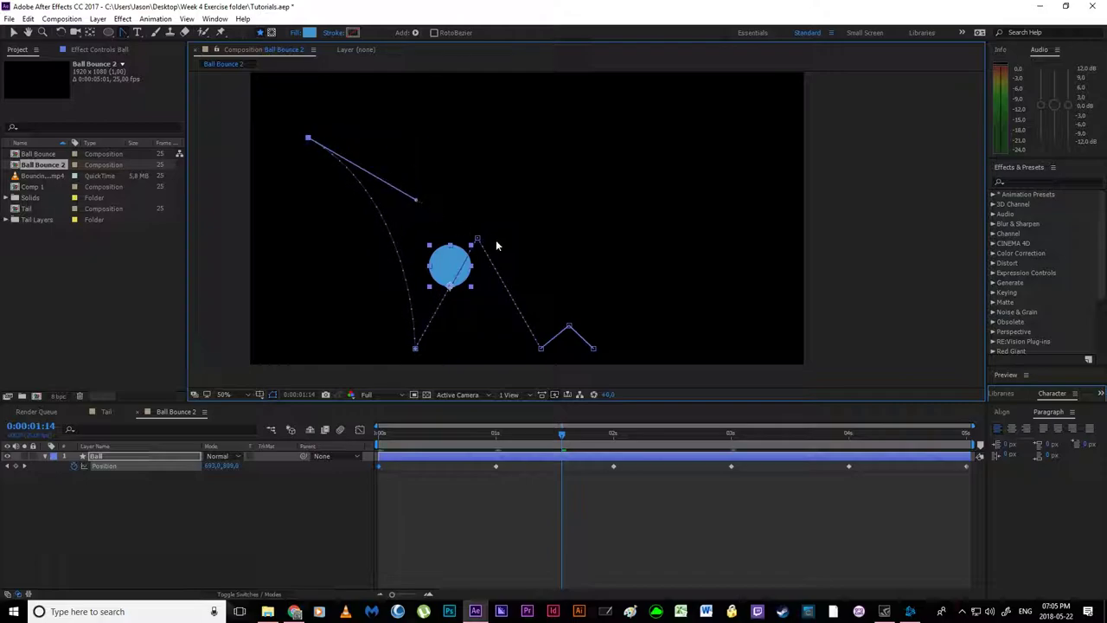
drag(477, 240, 534, 243)
drag(568, 326, 592, 334)
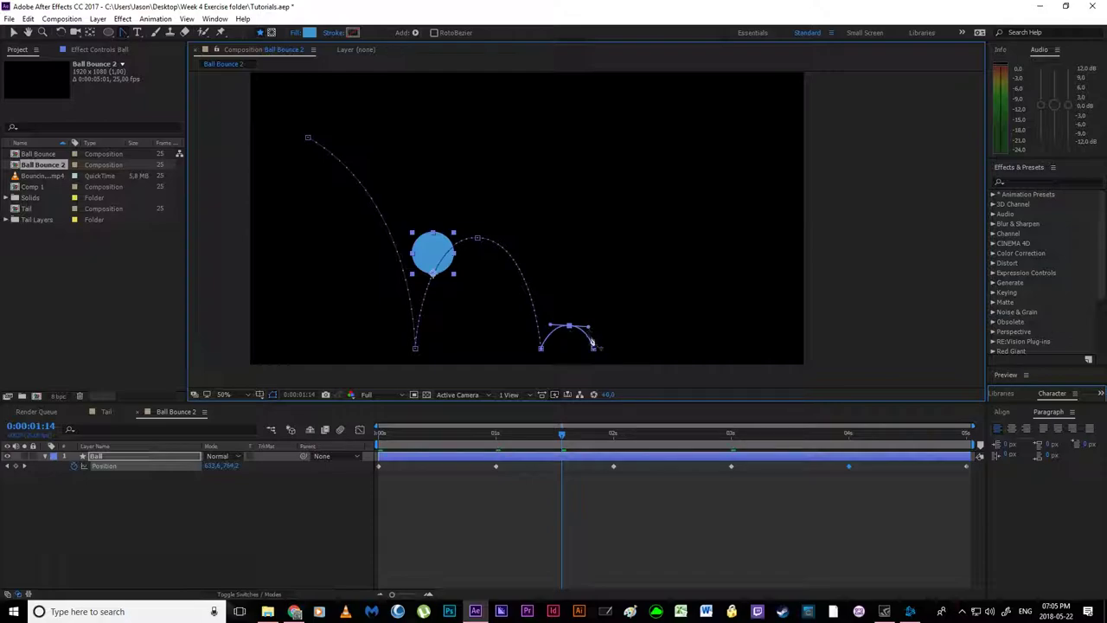
key(v)
- Preview the ball's arced bounce from the start of the composition and return the playhead to 0 s
click(496, 481)
drag(451, 436, 378, 436)
click(404, 455)
key(space)
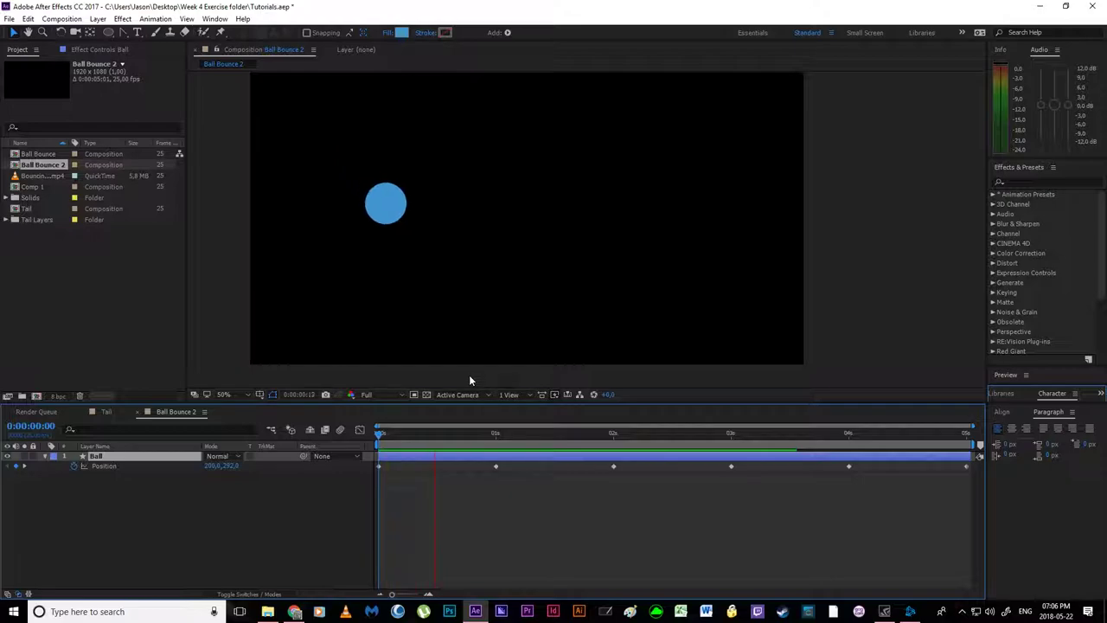
drag(521, 433, 376, 487)
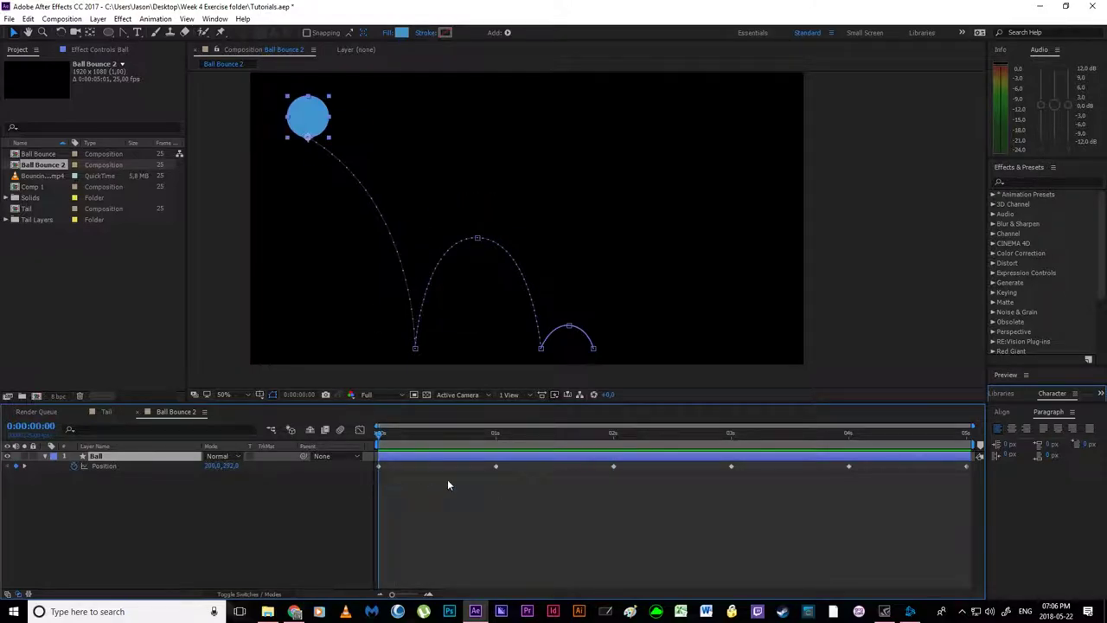
- Scrub the opening of the animation to examine the ball's fall, and return to the first frame
drag(380, 433, 475, 482)
click(480, 500)
click(377, 437)
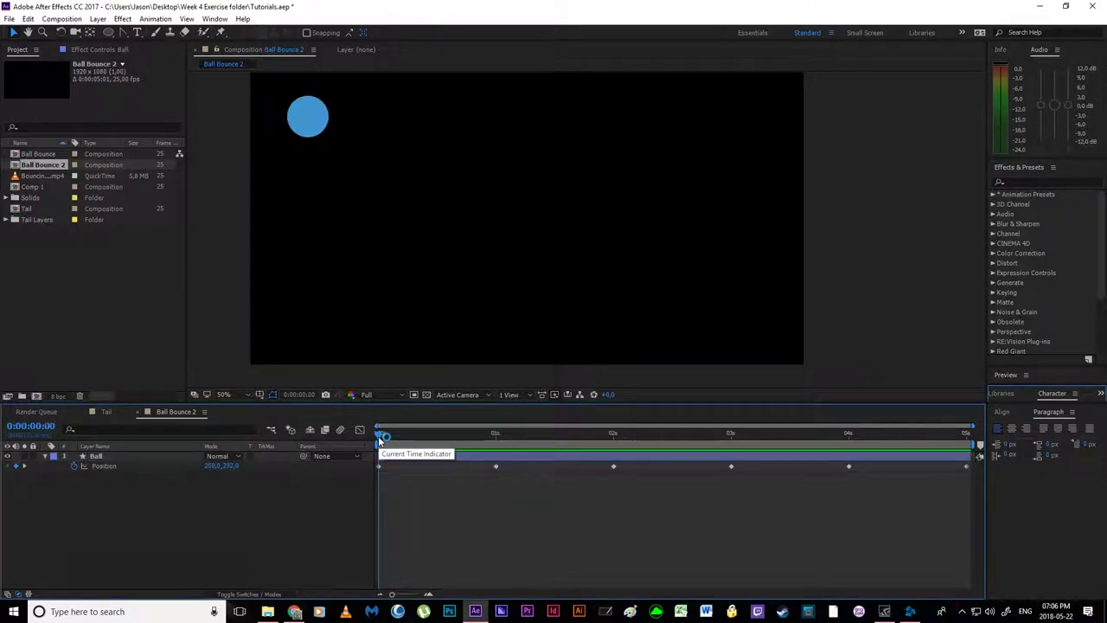
drag(378, 436, 497, 470)
mouse_move(379, 467)
mouse_down()
mouse_move(493, 470)
mouse_move(372, 470)
mouse_up()
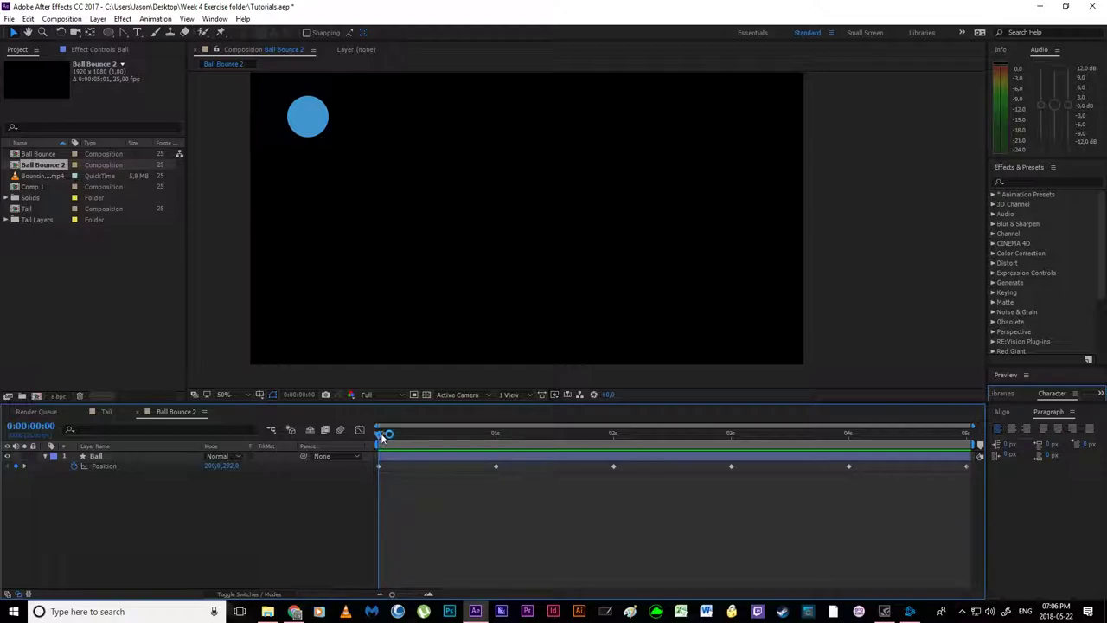
mouse_move(376, 437)
mouse_down()
mouse_move(486, 452)
mouse_move(406, 455)
mouse_move(445, 456)
mouse_move(411, 432)
mouse_move(459, 433)
mouse_move(379, 438)
mouse_up()
- Jump to frame 18 with Go to Time to check the ball's fall, and return to the first frame
click(317, 393)
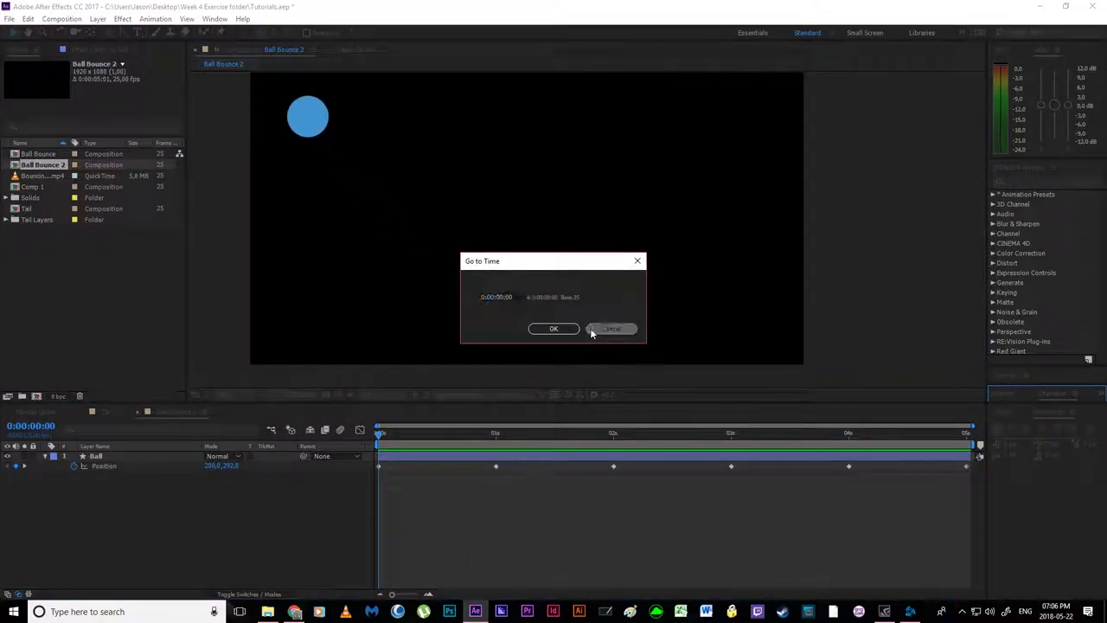
click(592, 330)
click(311, 396)
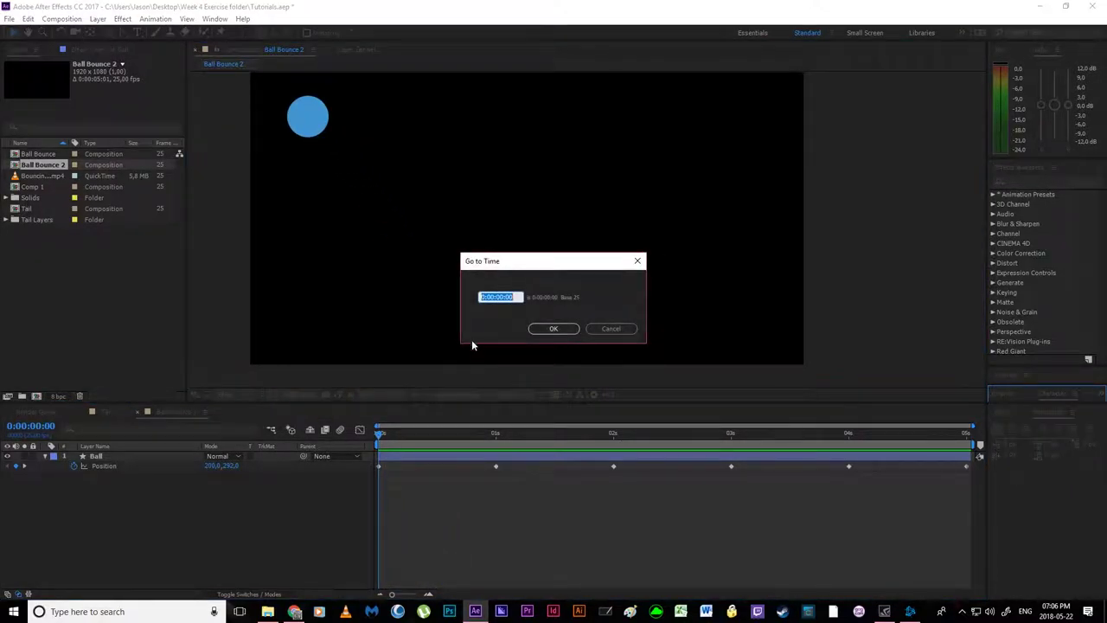
text(18)
key(Return)
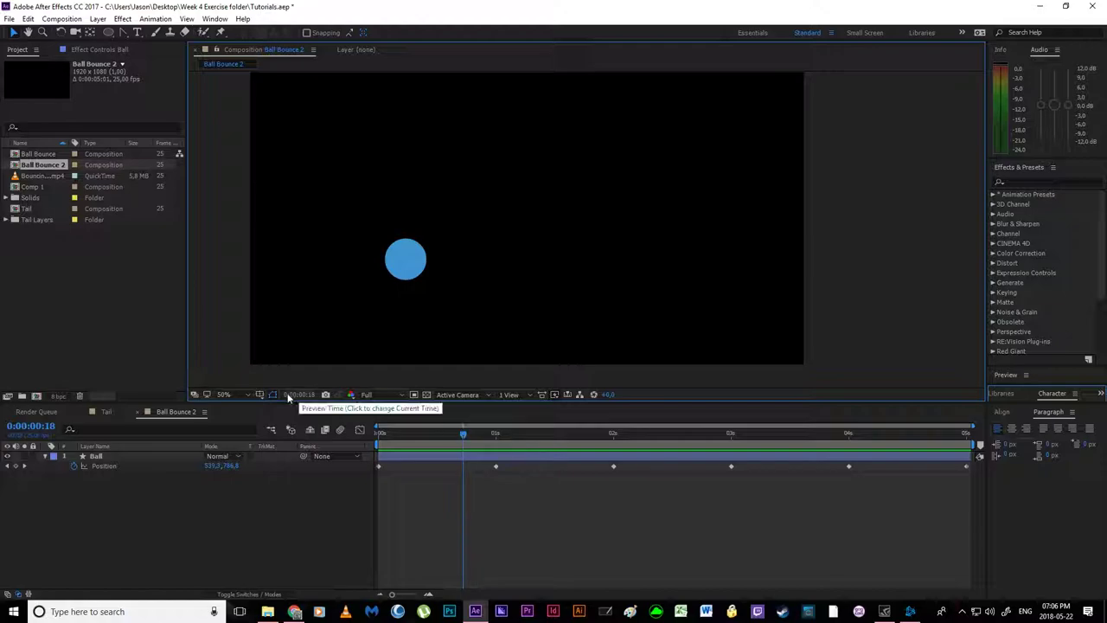
drag(463, 433, 358, 441)
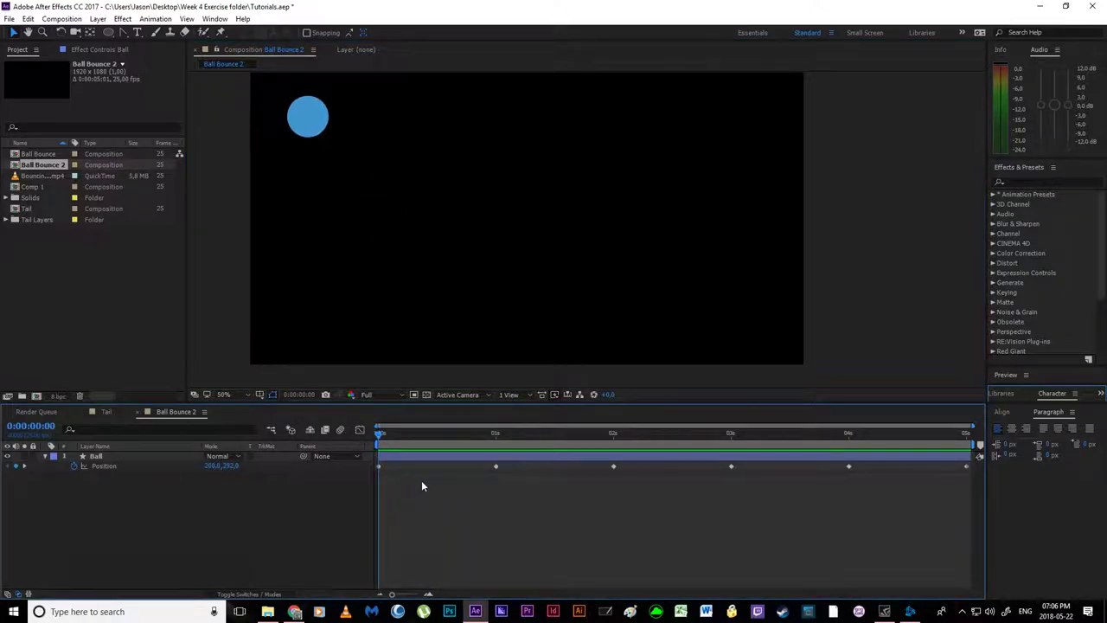
- Move the first ground-contact position keyframe from 1 s to 0:00:00:18 and the following peak keyframe from 2 s to 0:00:01:11
key(space)
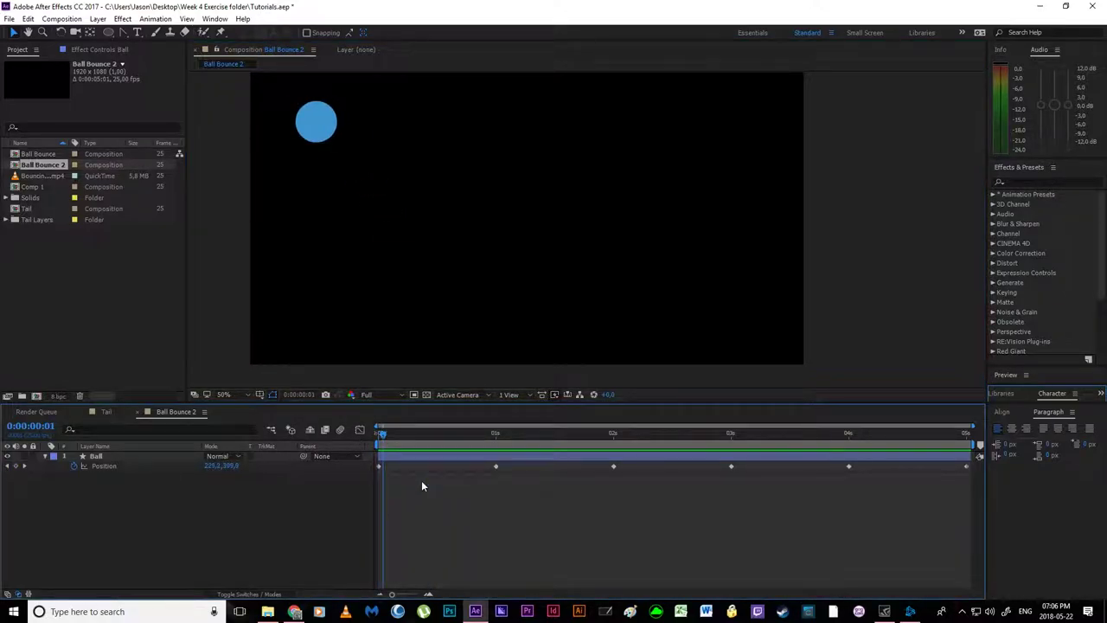
key(space)
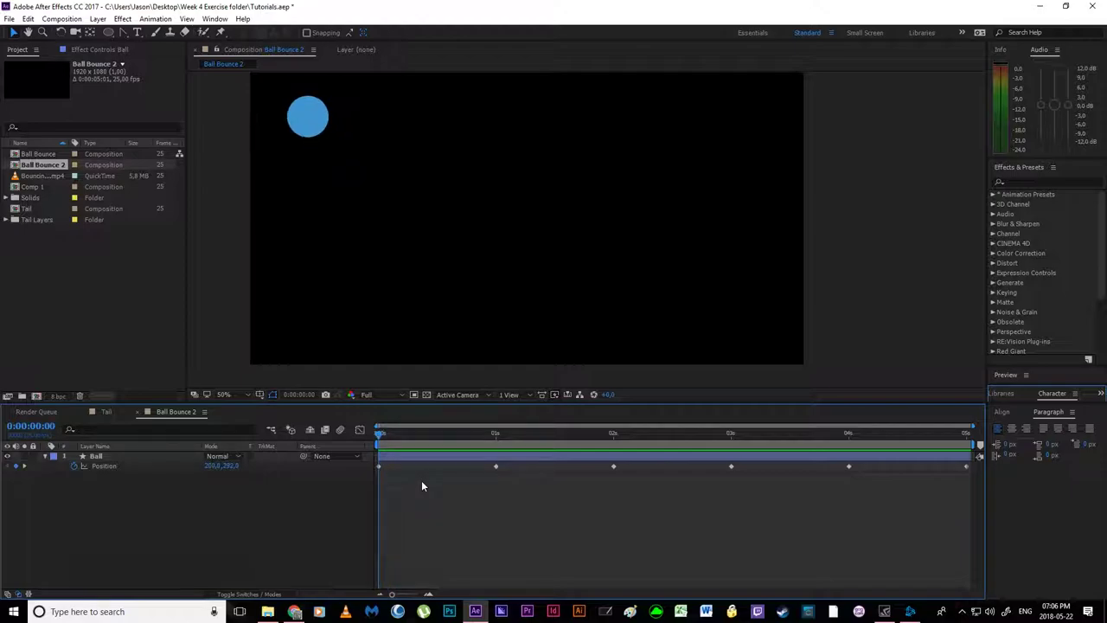
key(space)
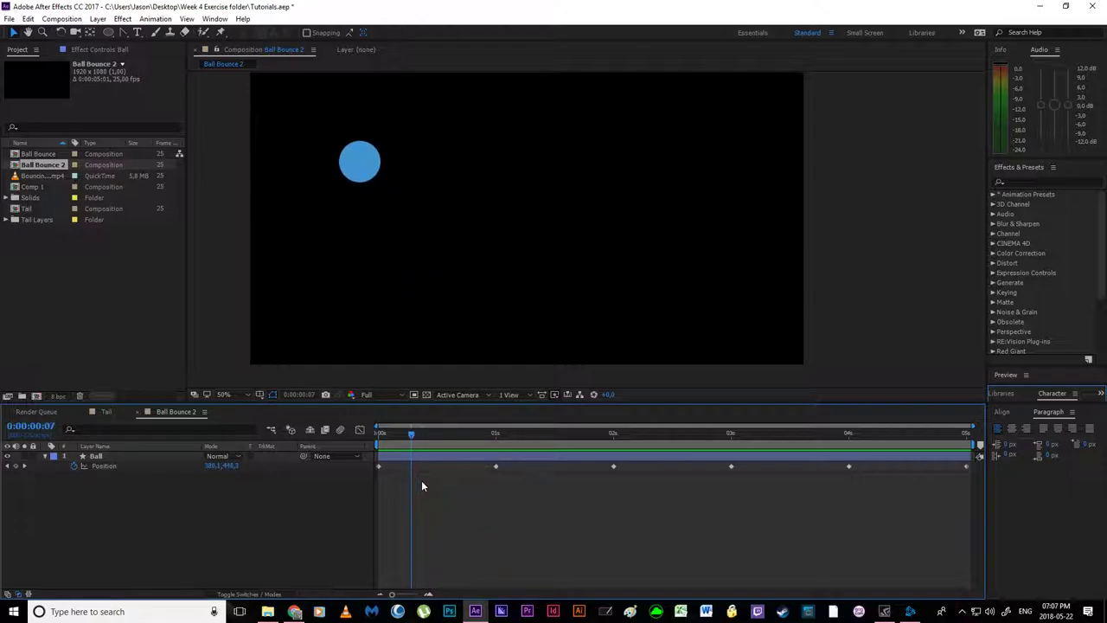
key(space)
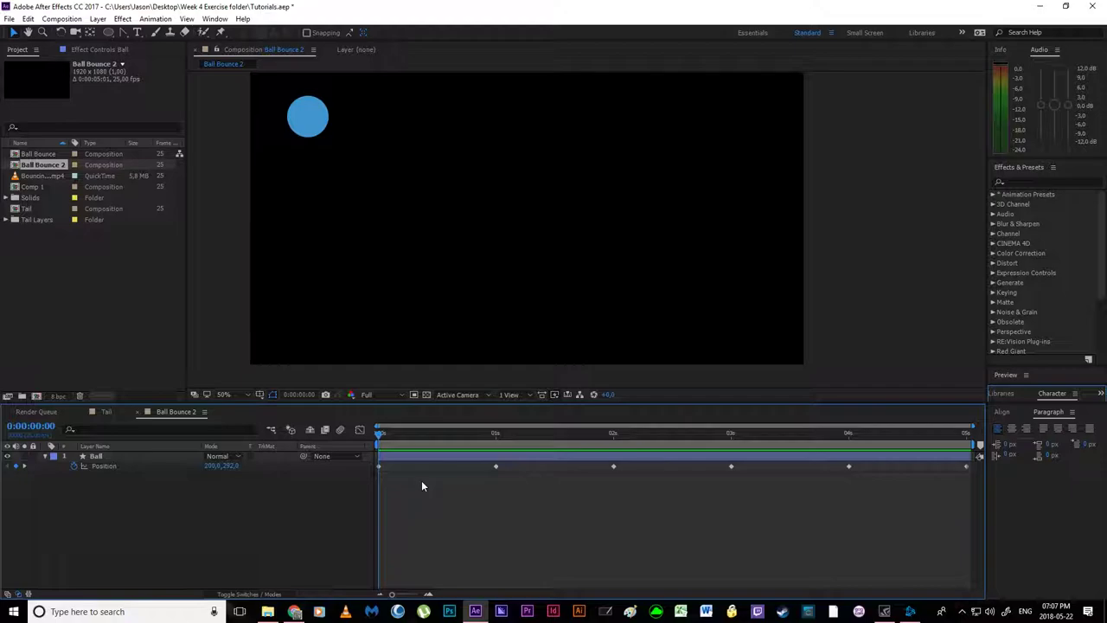
key(space)
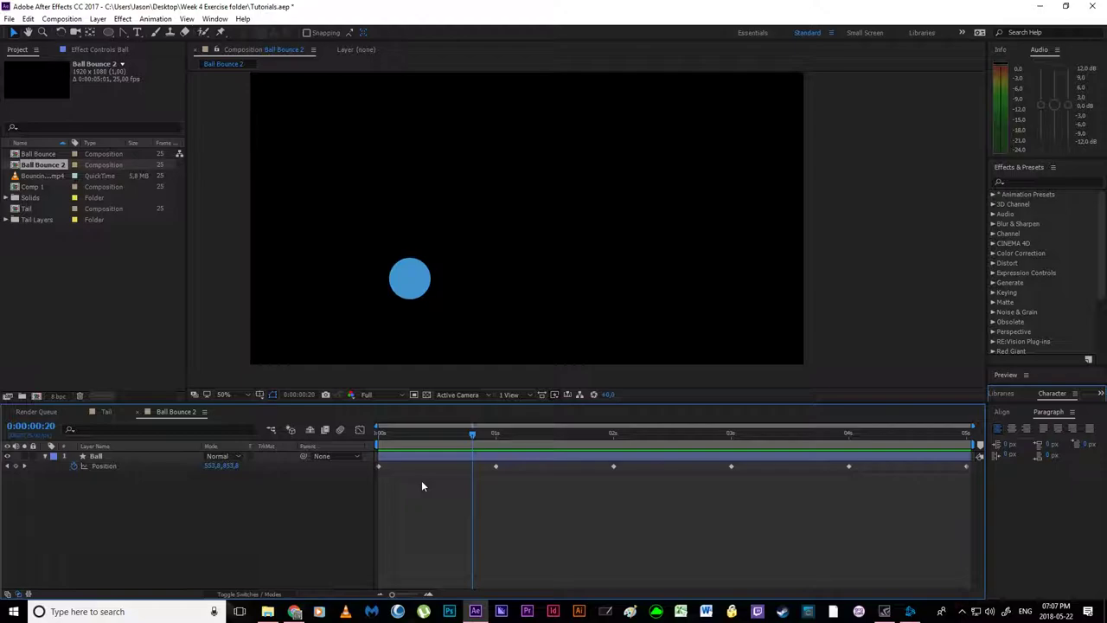
key(Page_Up)
key(Page_Up)
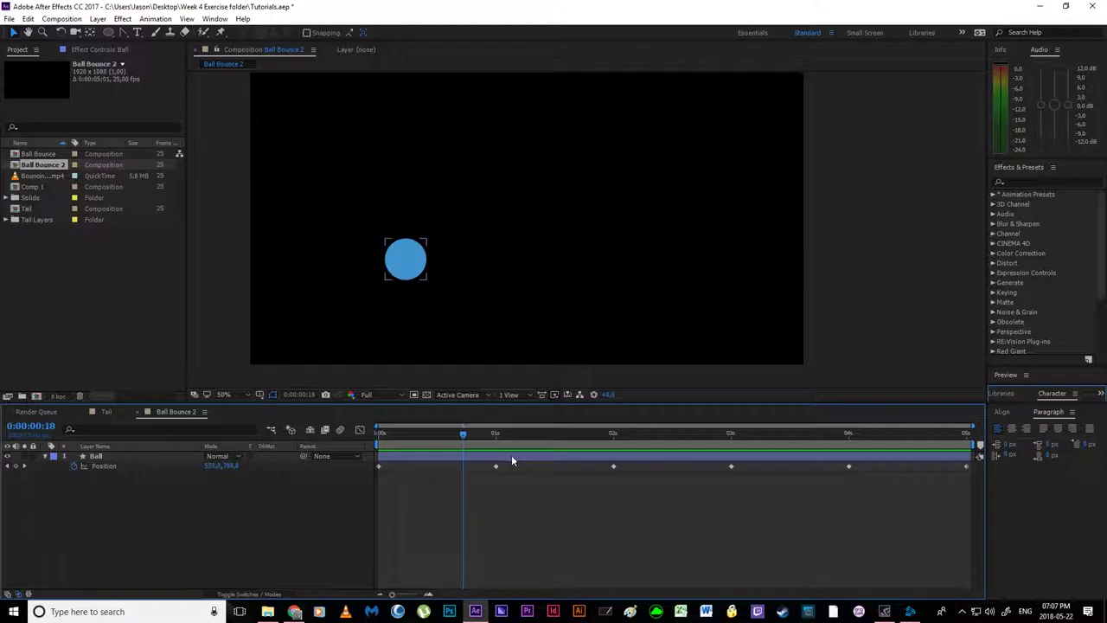
drag(496, 468, 465, 480)
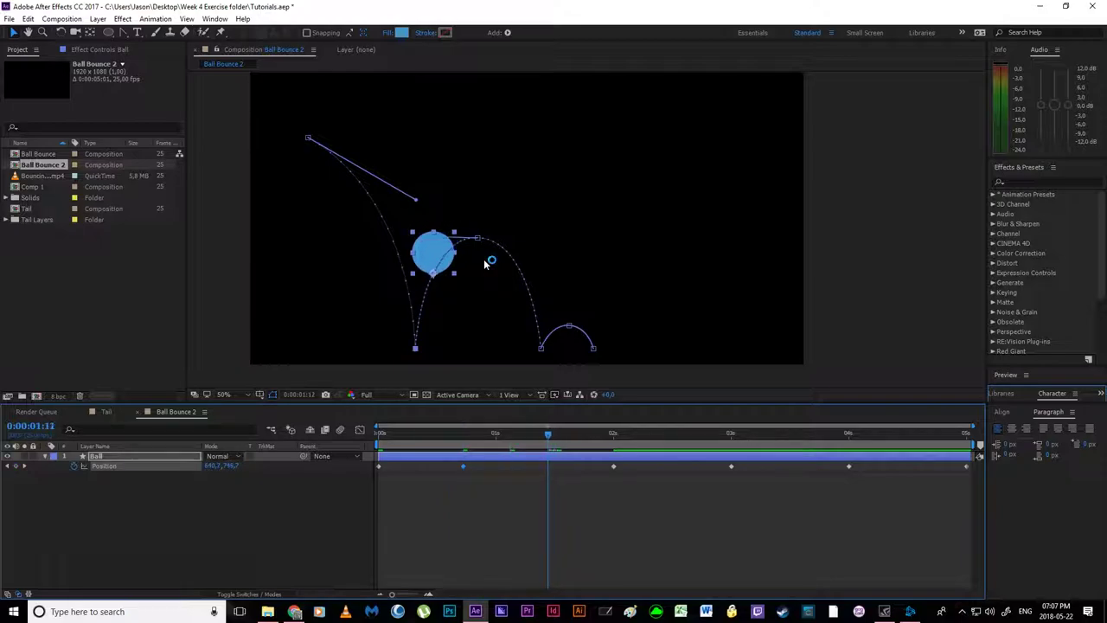
drag(613, 467, 548, 466)
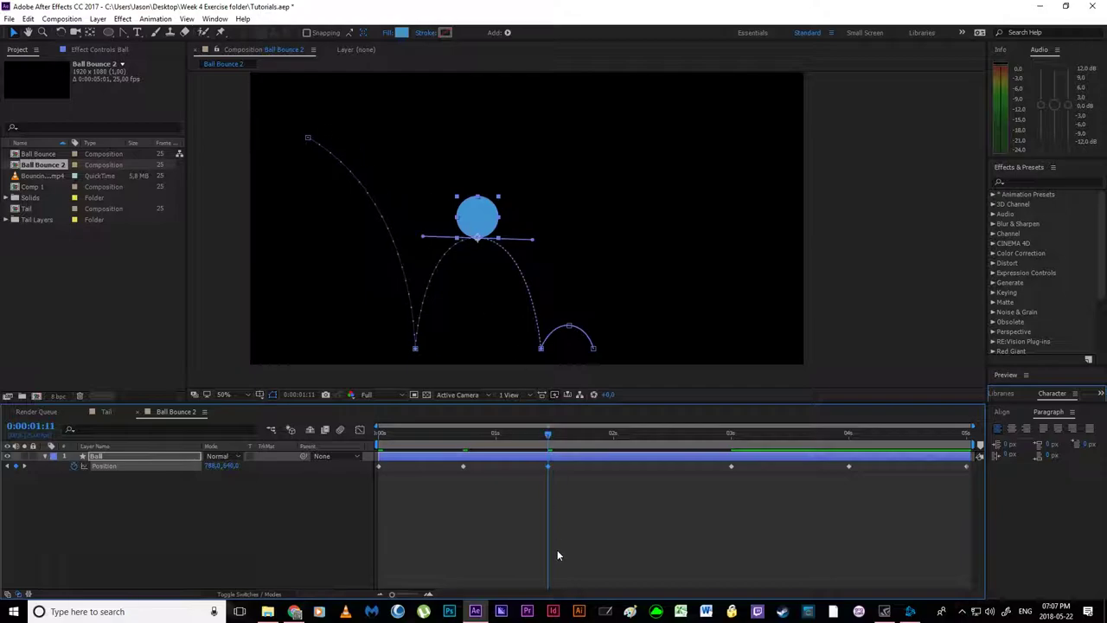
click(468, 517)
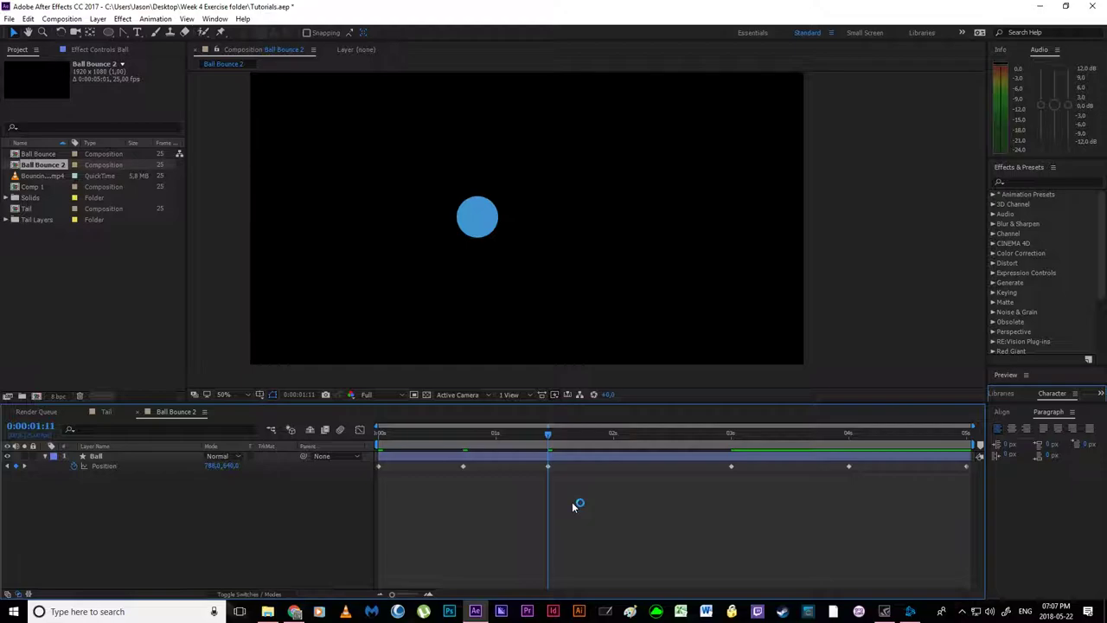
- Move the second ground-contact position keyframe from 3 s to 0:00:02:01
key(shift+Page_Down)
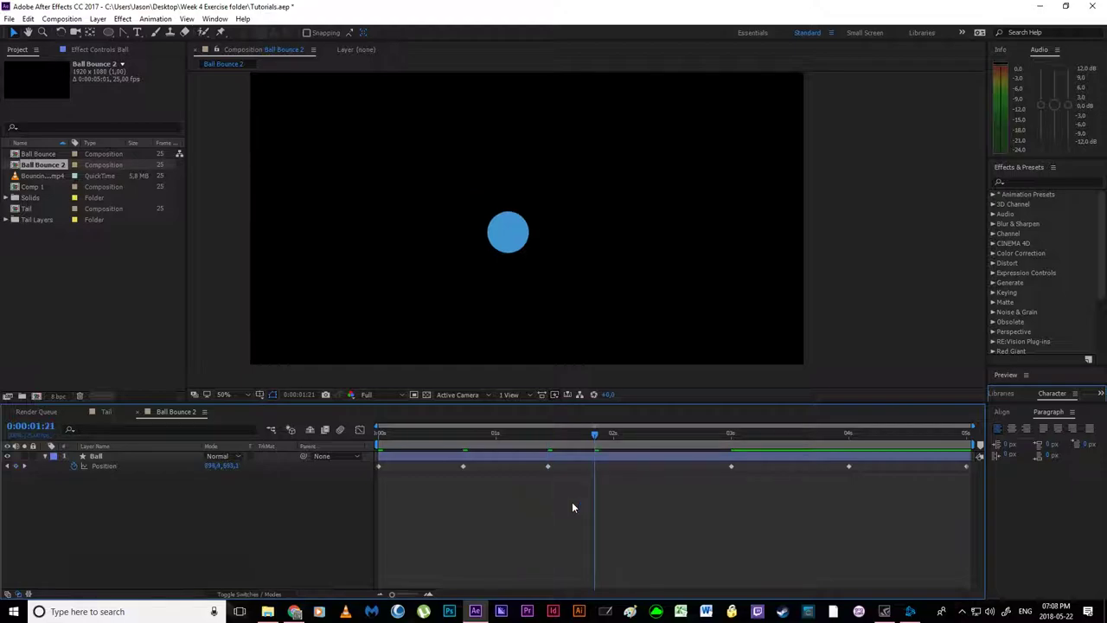
key(Page_Down)
key(Page_Down)
key(Page_Down)
key(Page_Down)
key(Page_Down)
click(719, 459)
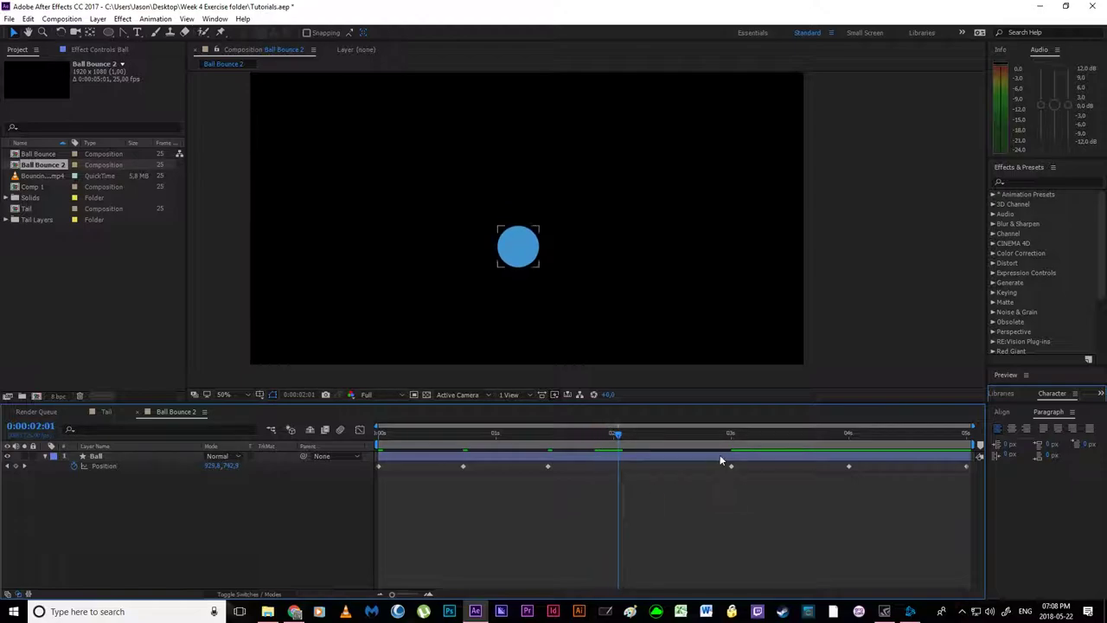
drag(731, 467, 625, 482)
click(635, 527)
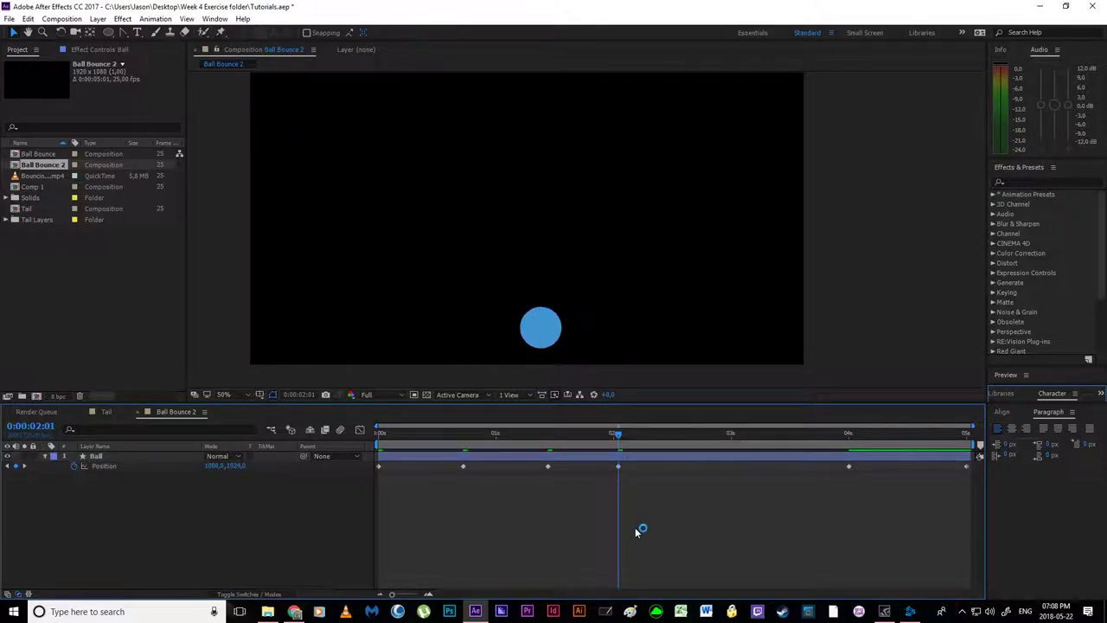
- Dismiss the Battle.net update window and move the low peak's position keyframe from 4 s to 0:00:02:16
key(shift+Page_Down)
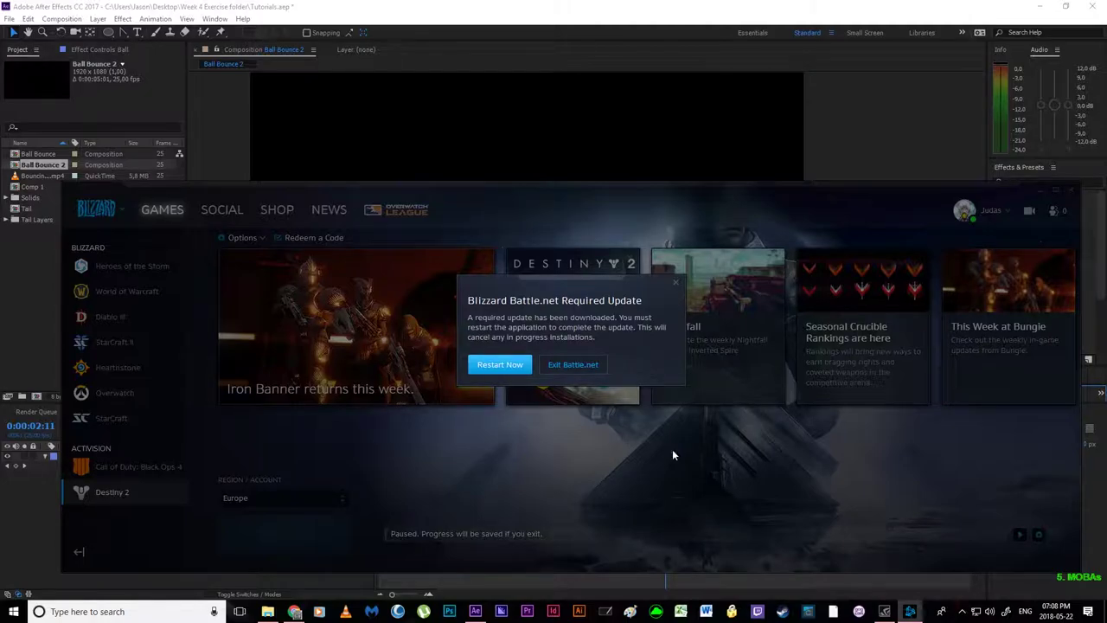
click(670, 19)
key(space)
drag(849, 466, 688, 478)
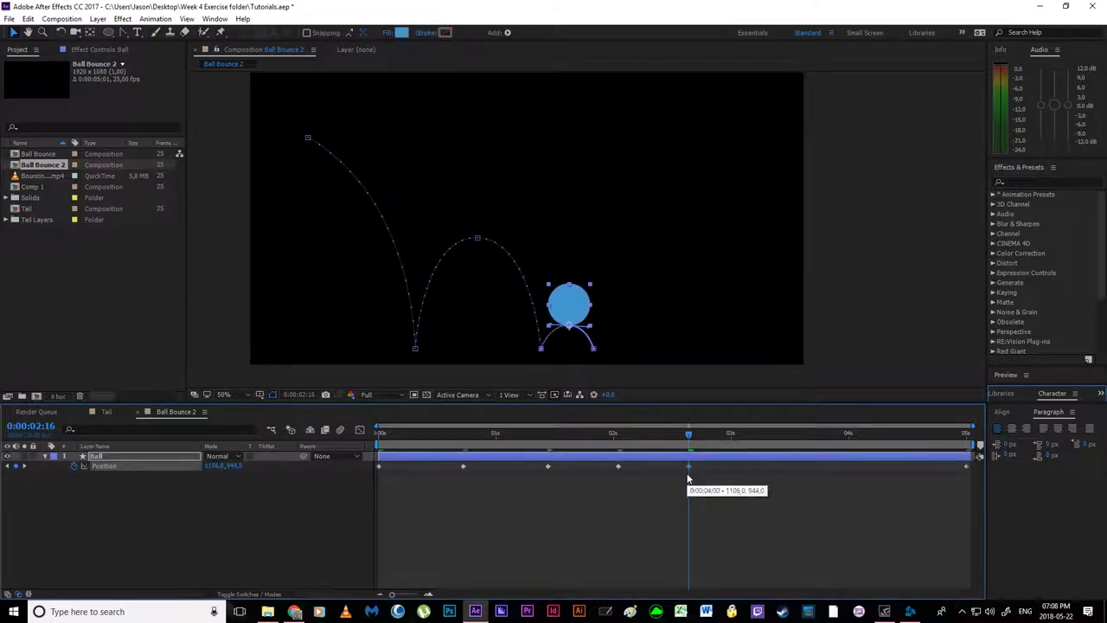
click(714, 519)
- Move the final position keyframe from 5 s to 0:00:03:01
key(space)
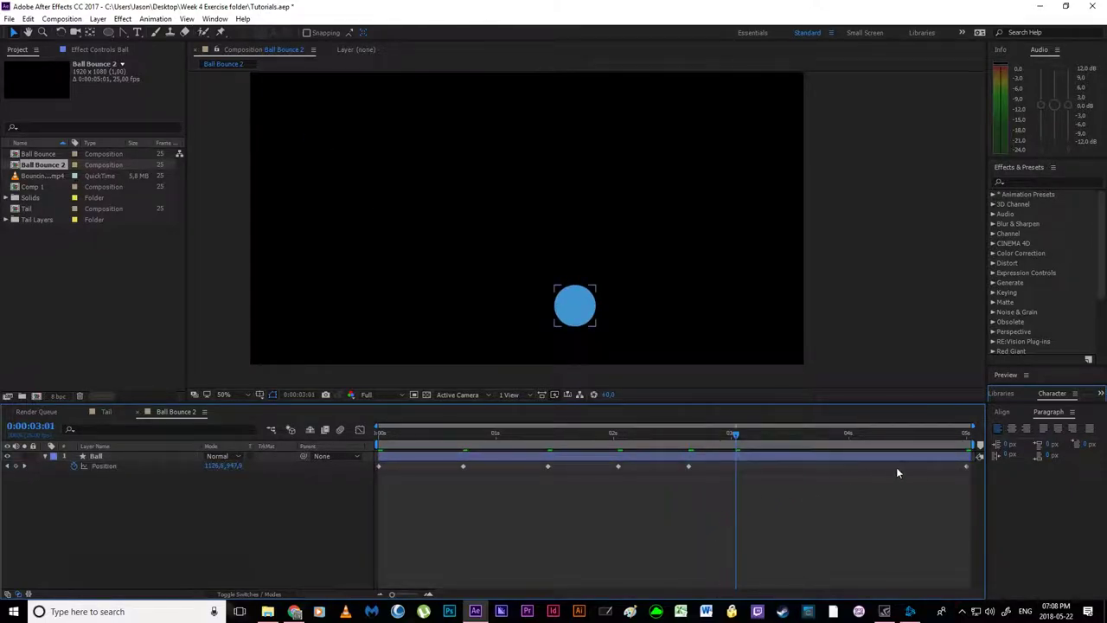
drag(967, 466, 735, 476)
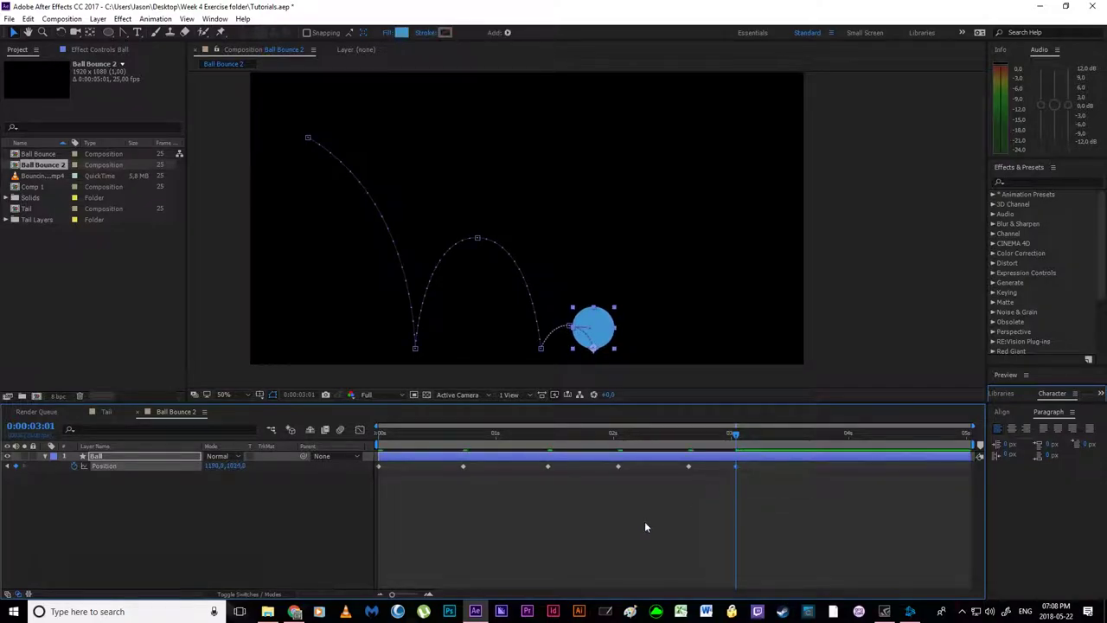
click(672, 509)
- Preview the retimed bounce from the start, check the first ground contact, and return to the first frame
drag(548, 439, 361, 447)
key(space)
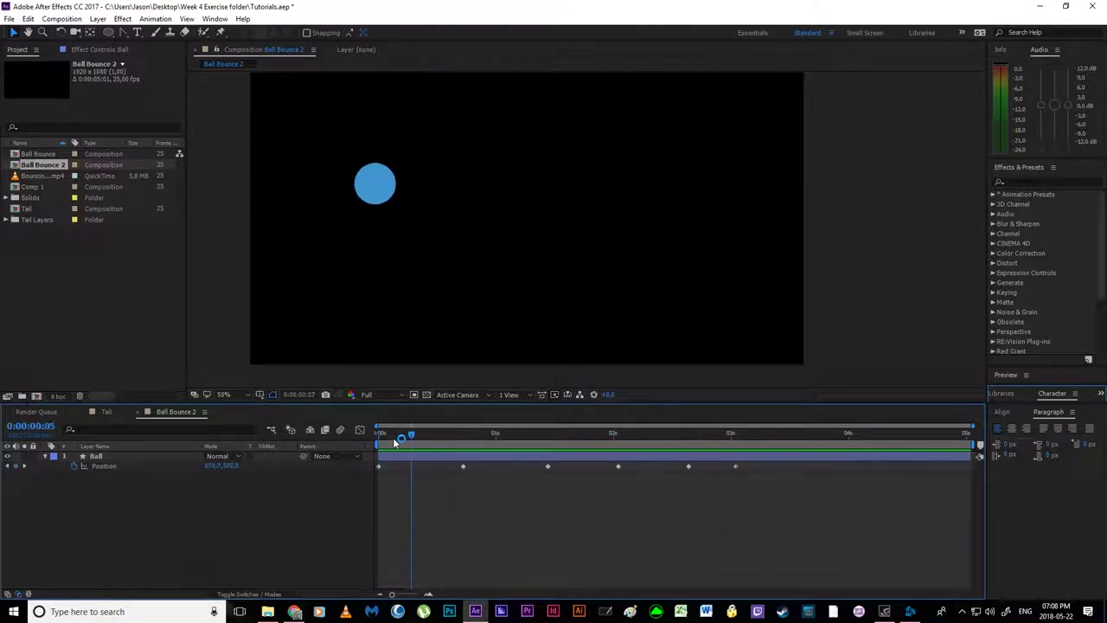
click(463, 437)
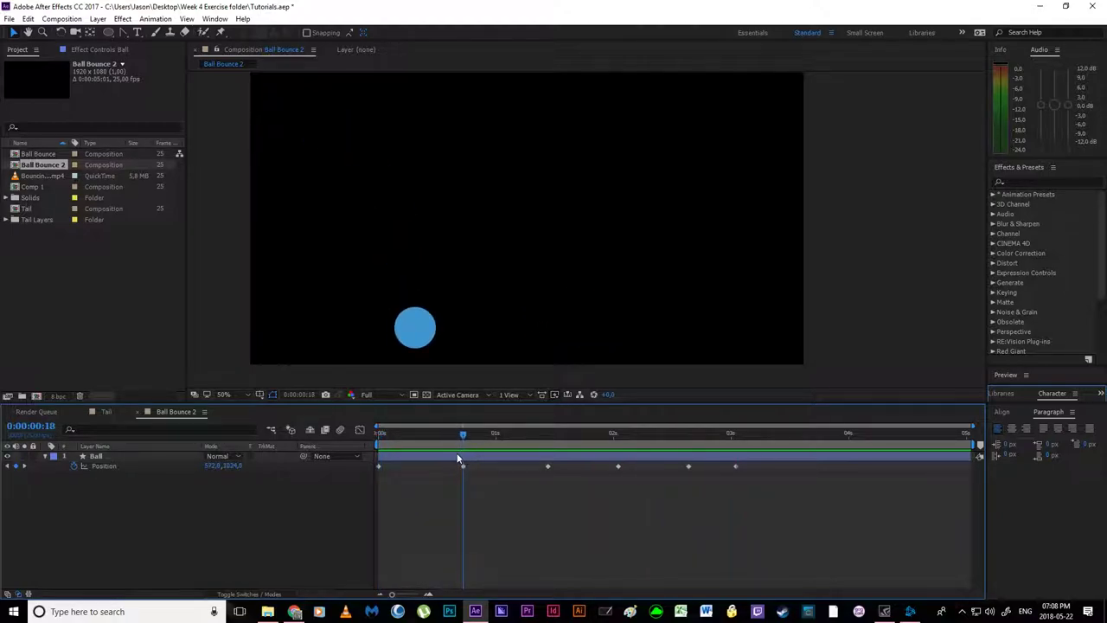
key(Home)
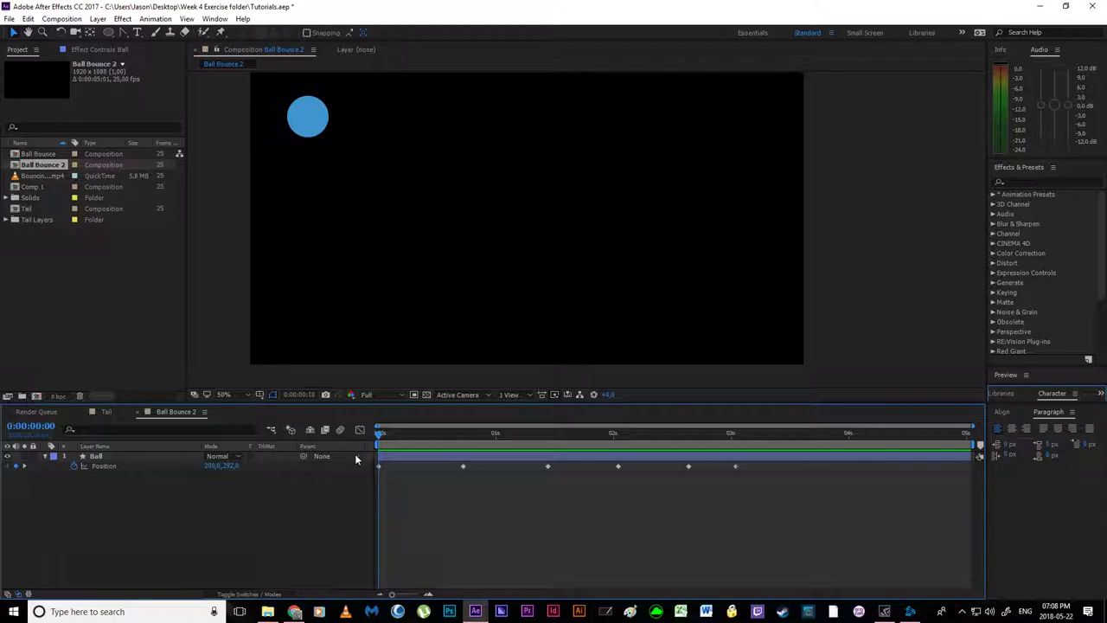
- Shift the first ground contact and all following keyframes earlier to about frame 15, with the first peak onward starting at 0:00:01:05
key(space)
drag(447, 498, 754, 454)
drag(463, 466, 747, 466)
click(464, 481)
key(space)
drag(534, 463, 522, 464)
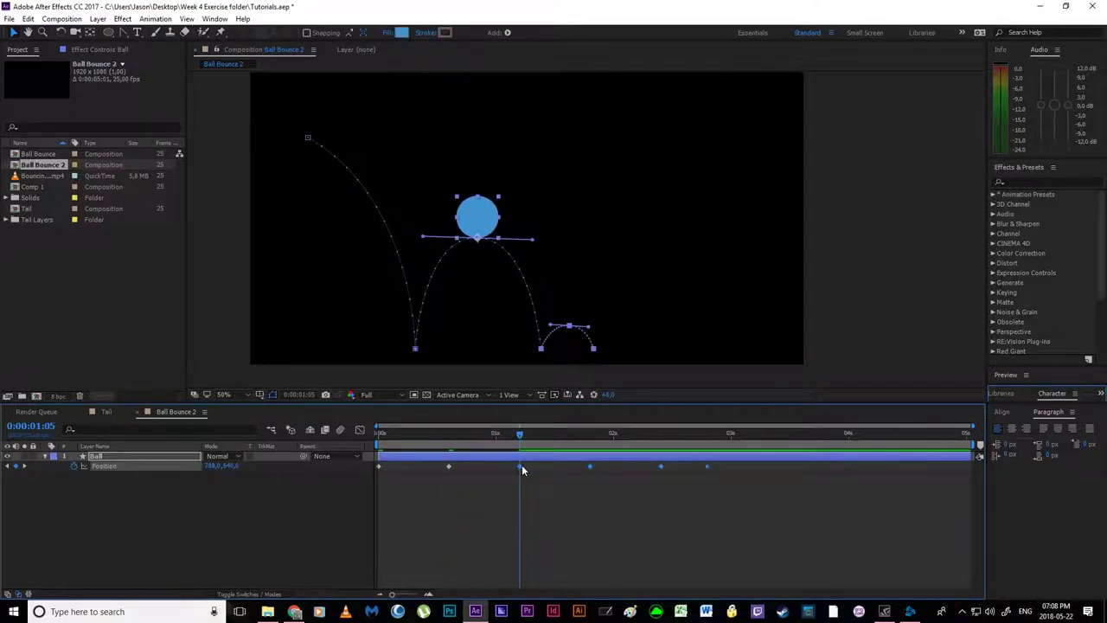
click(539, 510)
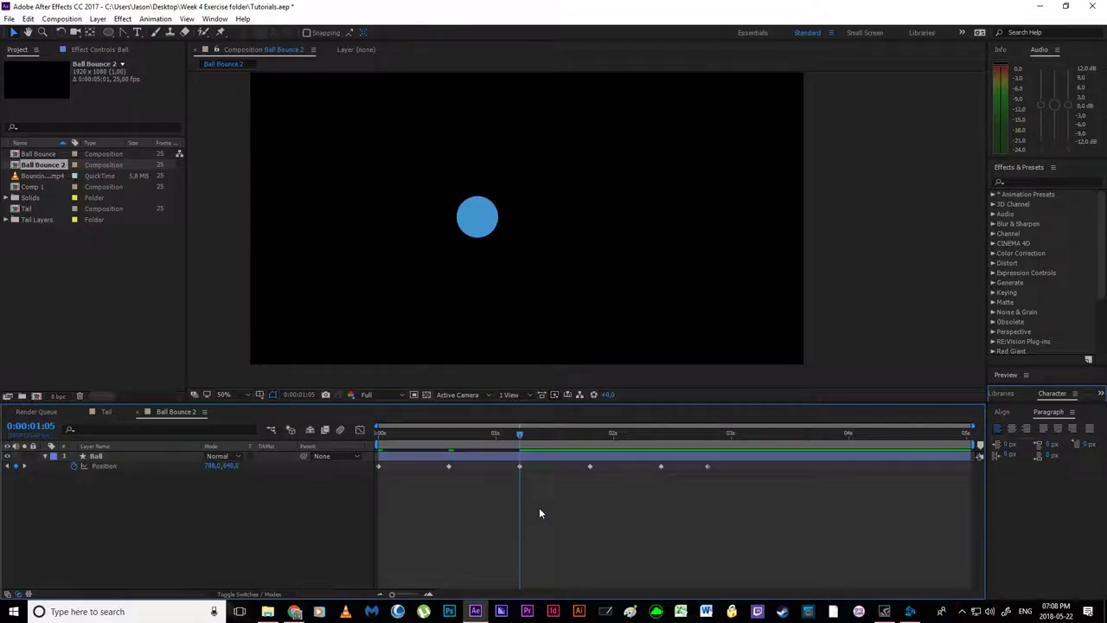
- Shift the second ground-contact keyframe and the two keyframes after it earlier so the contact falls at 0:00:01:17
key(space)
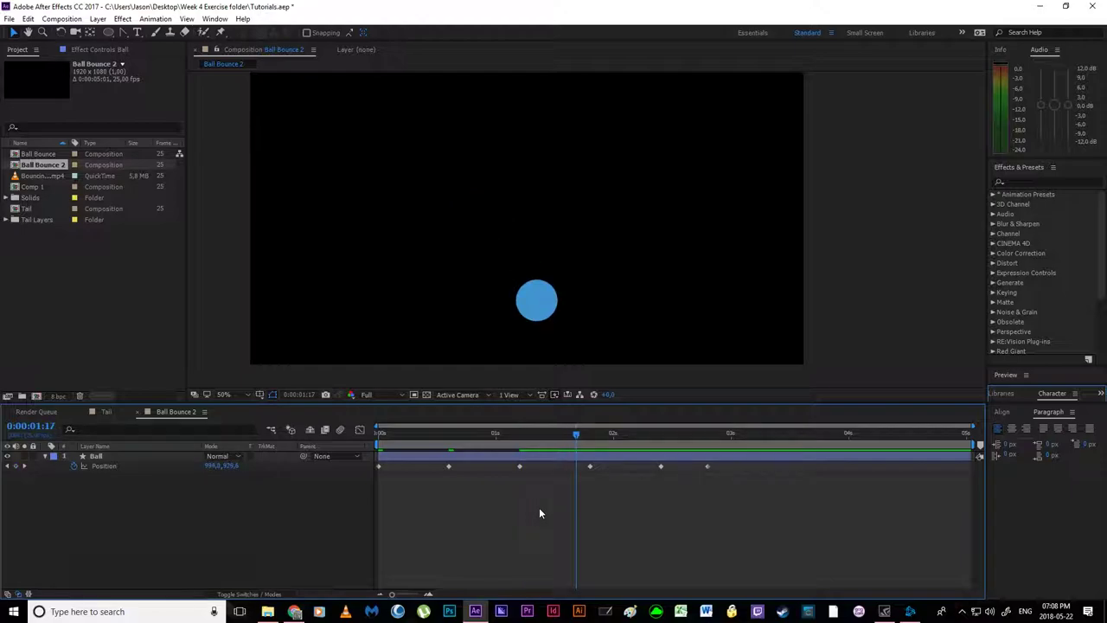
drag(622, 481, 725, 458)
drag(589, 466, 576, 461)
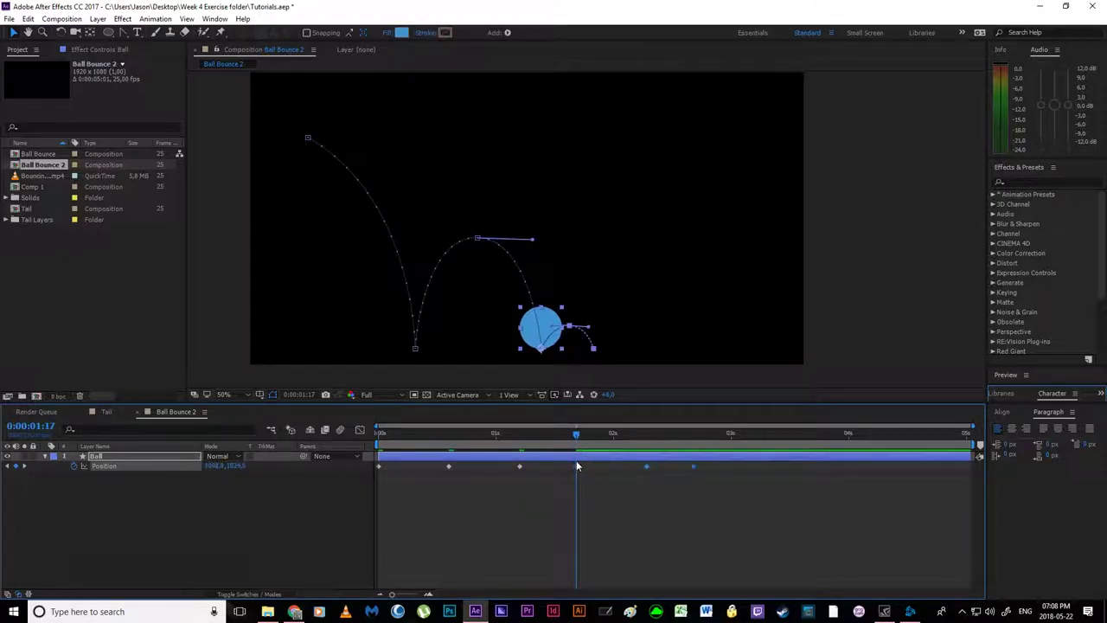
- Shift the low peak's keyframe and the final keyframe earlier so the peak falls at about 0:00:02:04
key(space)
key(Page_Down)
key(Page_Down)
drag(607, 497, 641, 489)
key(space)
- Move the final position keyframe earlier to 0:00:02:12
click(677, 468)
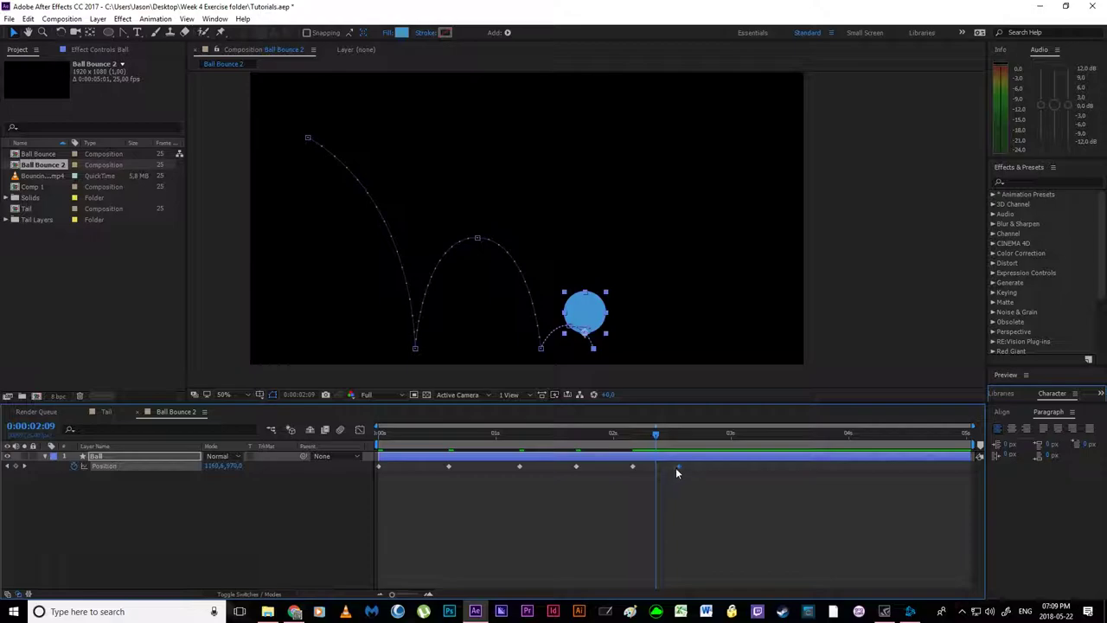
key(Page_Down)
key(Page_Down)
key(Page_Down)
drag(678, 467, 381, 454)
click(723, 503)
- Preview the tightened bounce from the start, scrub to 3 s and check the final keyframe's time
key(space)
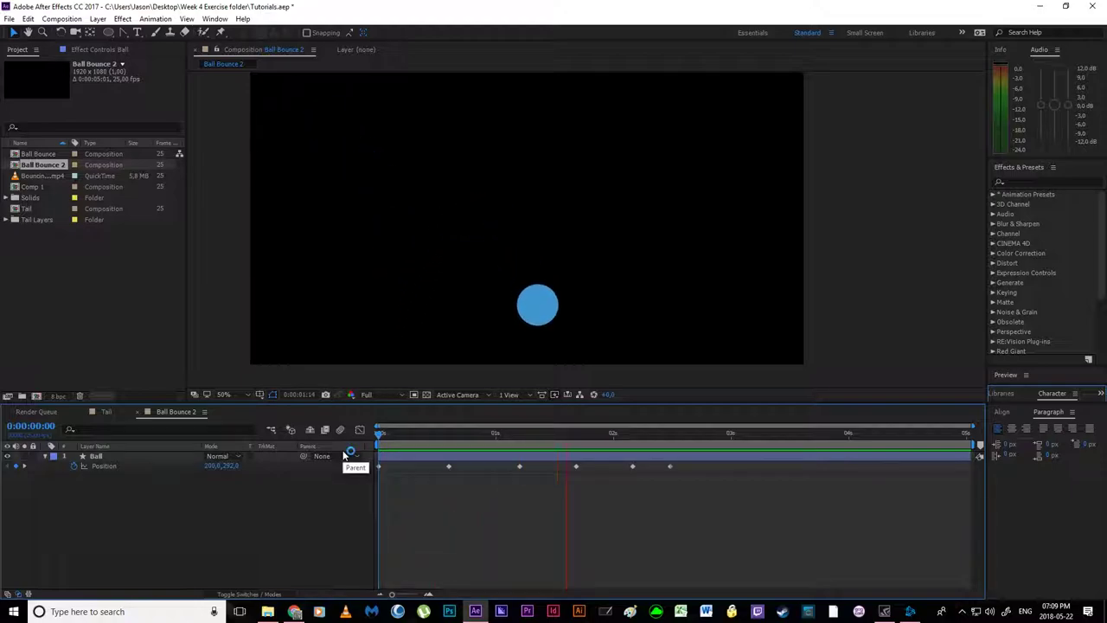
key(space)
drag(379, 436, 735, 502)
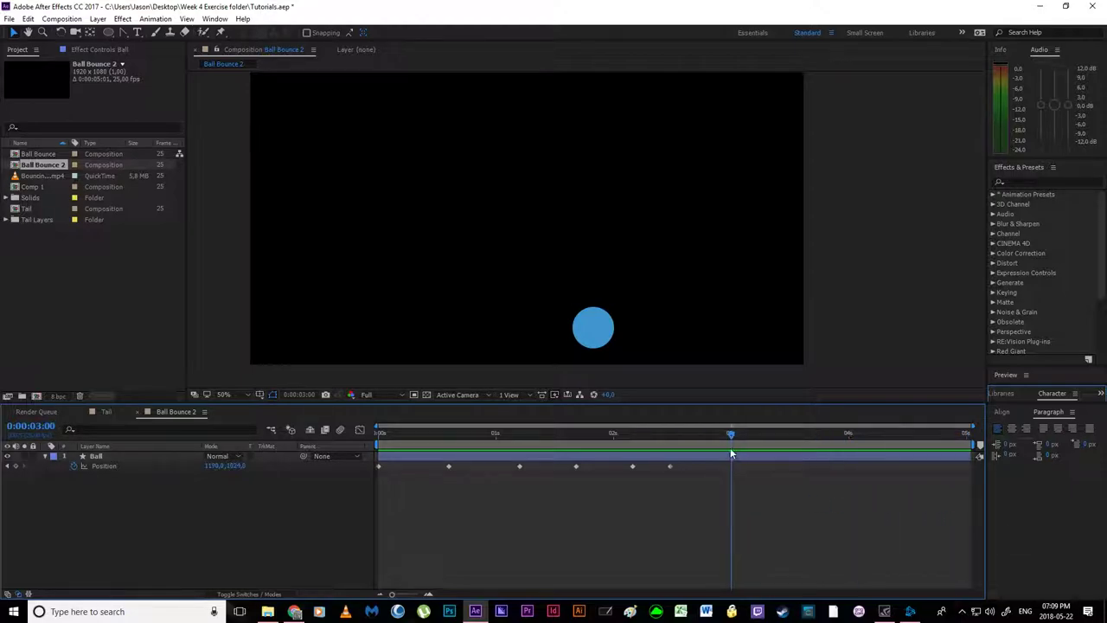
click(681, 468)
mouse_move(671, 470)
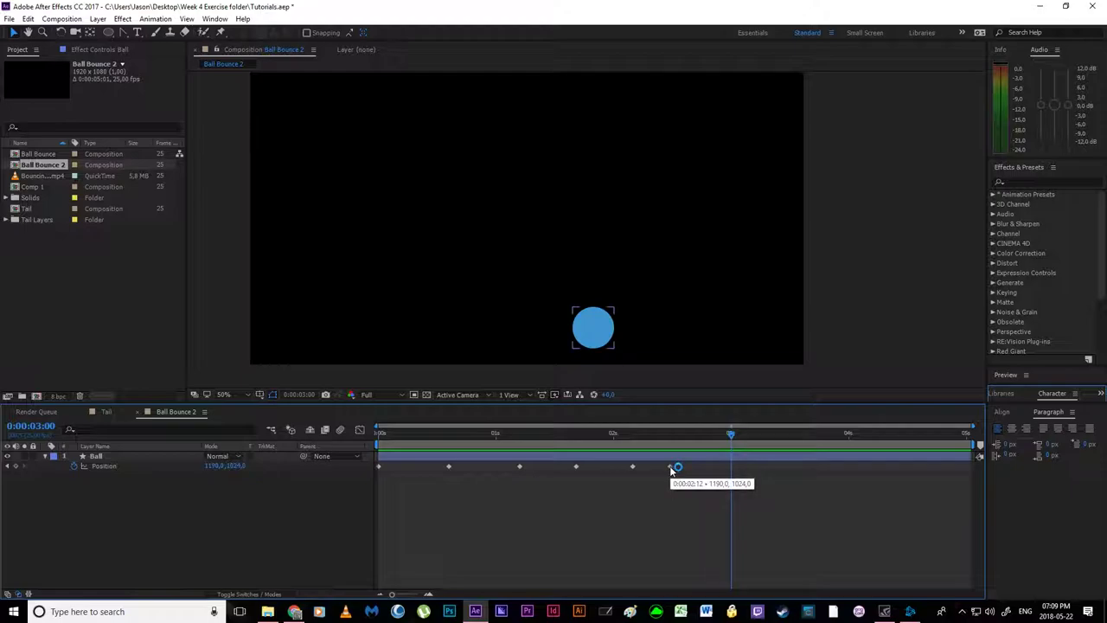
click(666, 530)
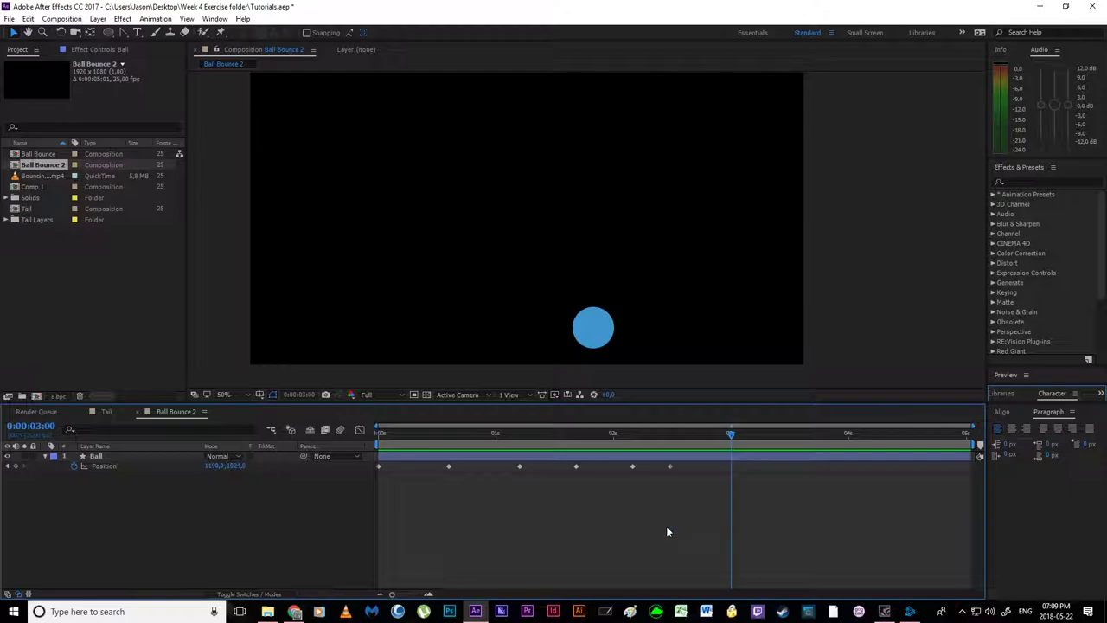
- Create a paragraph text box above the ball containing the letter N, and select the letter
key(t)
key(ctrl+t)
drag(433, 123, 589, 230)
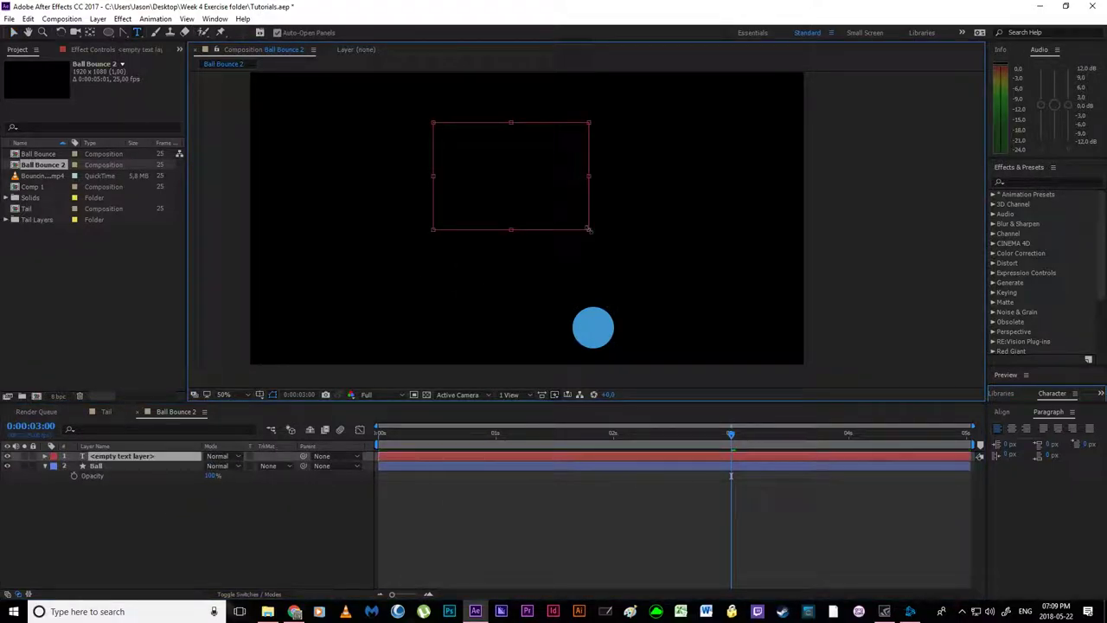
text(N)
drag(441, 126, 357, 88)
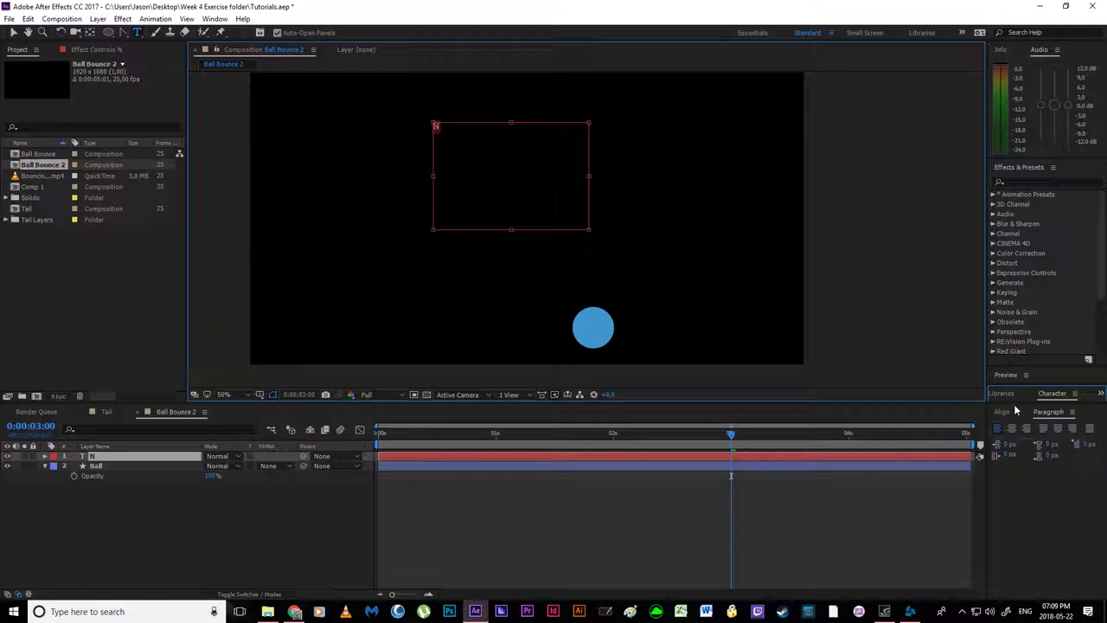
- Expand the character settings and raise the selected letter N's font size to 264 px
click(1100, 394)
click(1004, 412)
click(1050, 412)
click(1068, 396)
click(1073, 395)
click(1054, 405)
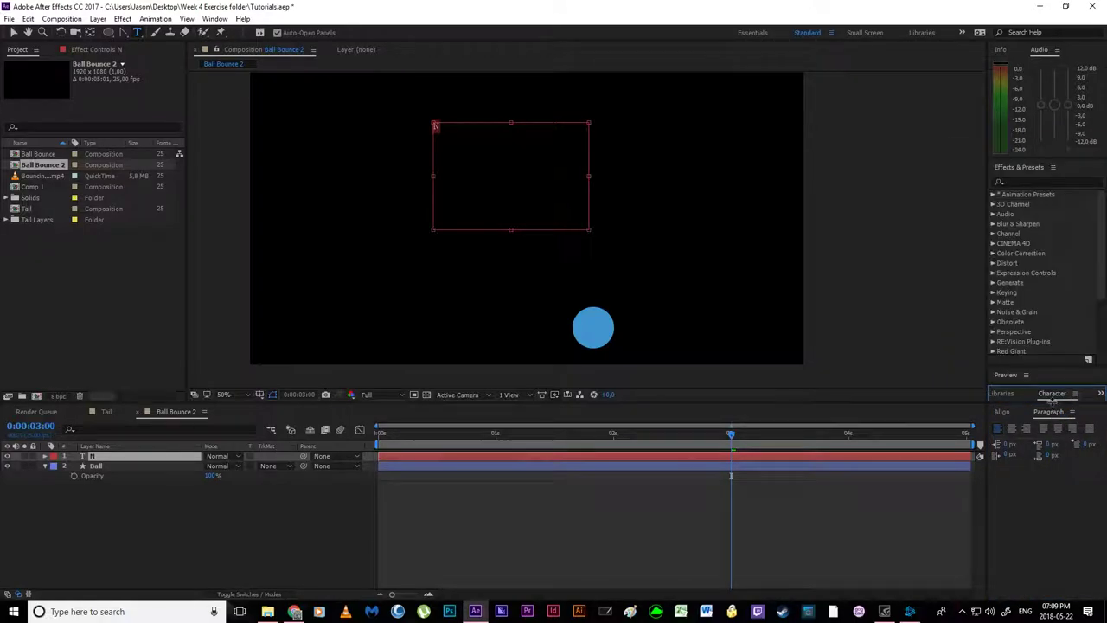
drag(1048, 436, 1027, 314)
drag(1011, 373, 1072, 423)
drag(1009, 372, 1100, 386)
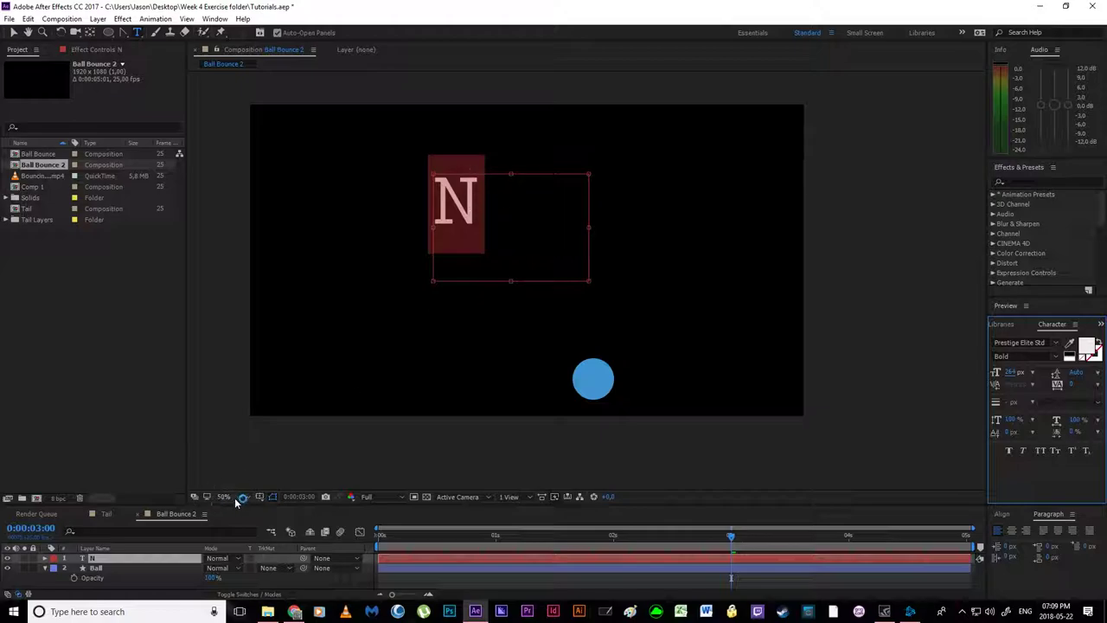
- Enlarge the timeline area again and delete the N text layer
drag(235, 509, 235, 396)
click(147, 518)
click(128, 449)
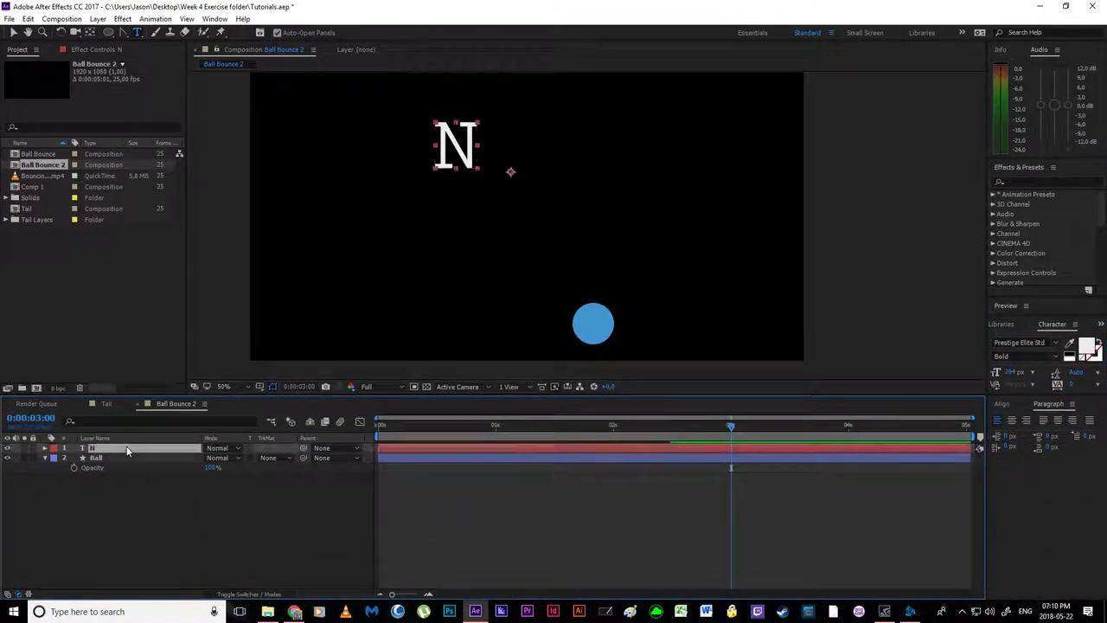
key(Delete)
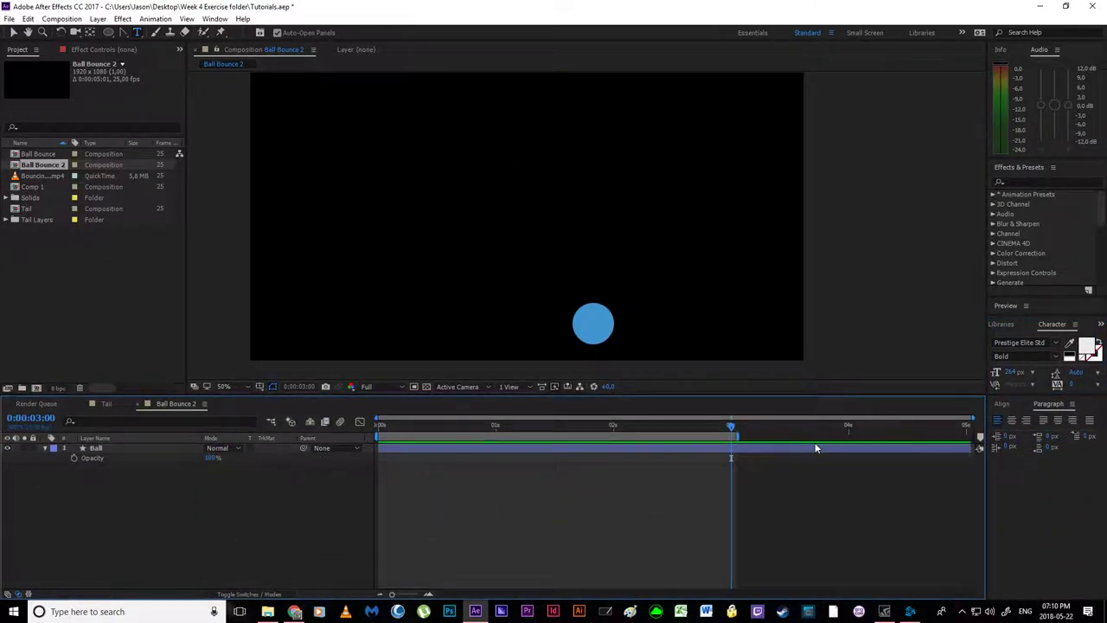
- Reveal the Ball layer's Position keyframes and trim the composition to its work area
click(638, 449)
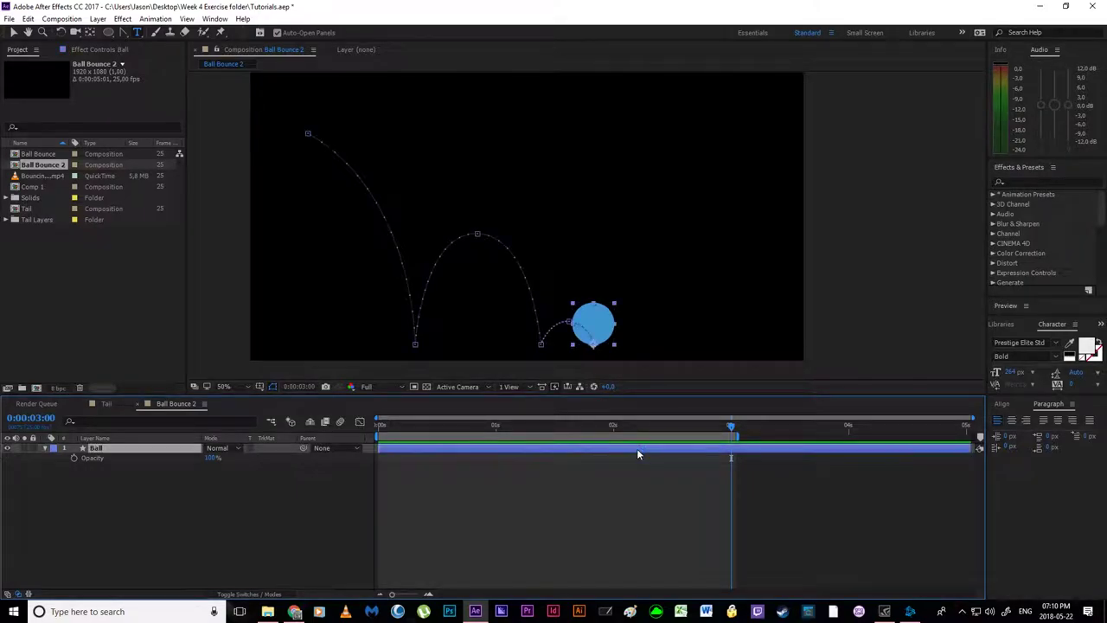
key(p)
click(656, 502)
right_click(692, 441)
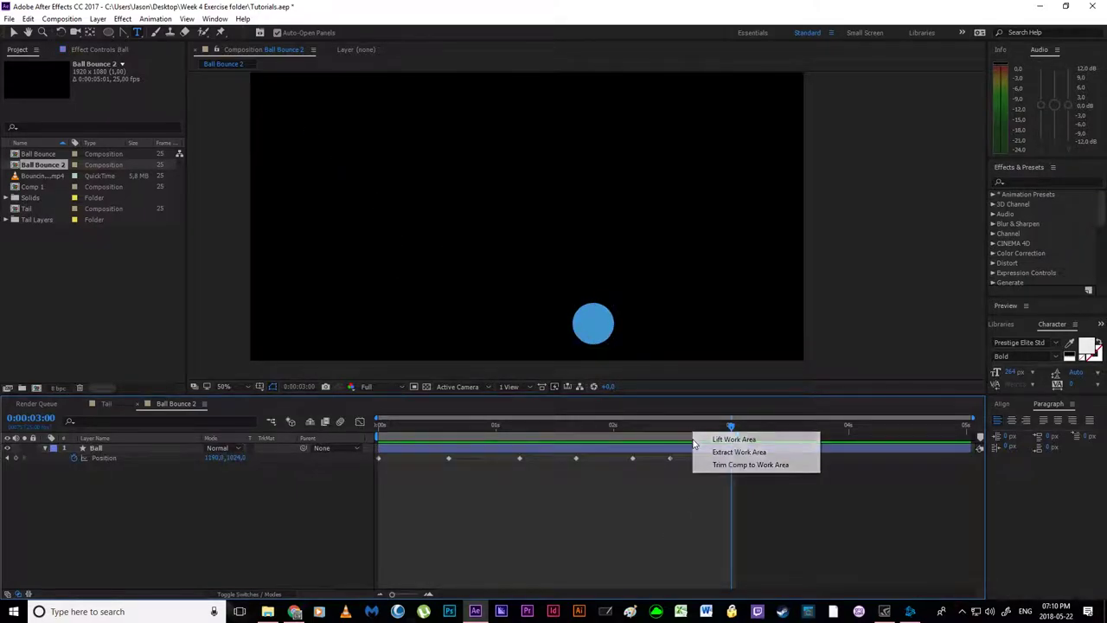
click(658, 504)
right_click(670, 438)
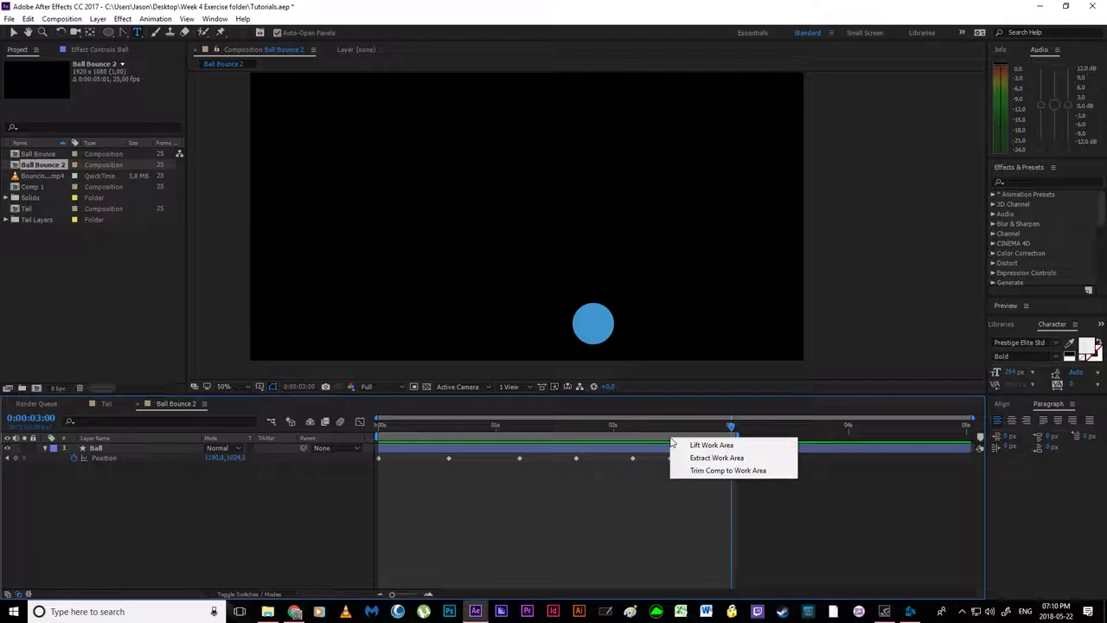
click(703, 471)
click(742, 556)
- Select all of the Ball's Position keyframes and apply Easy Ease to them
drag(930, 506, 855, 492)
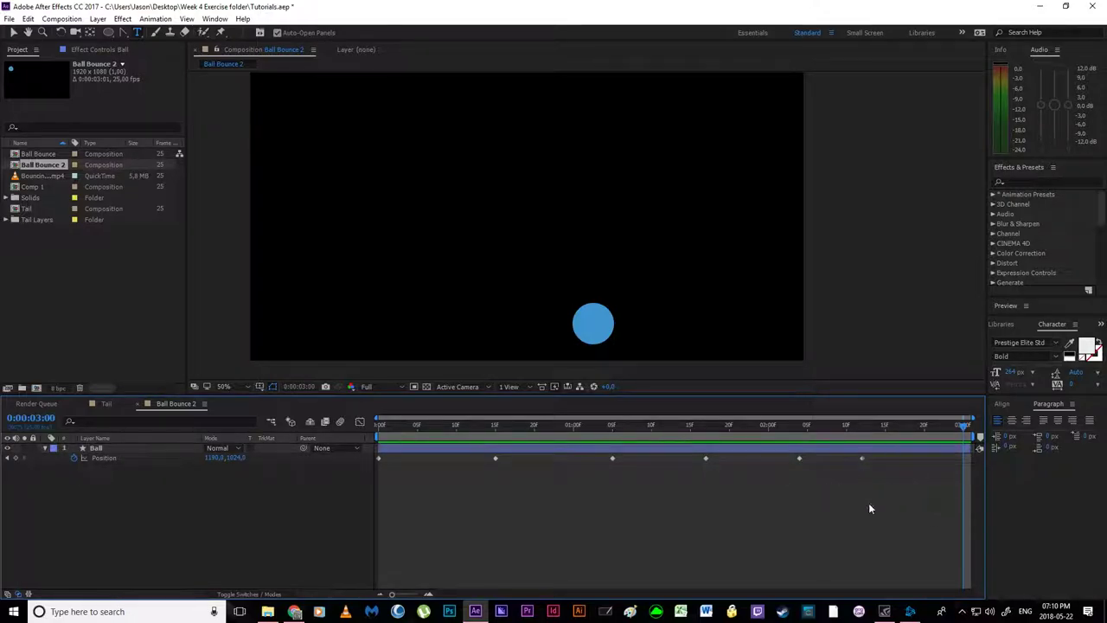
drag(909, 537, 367, 482)
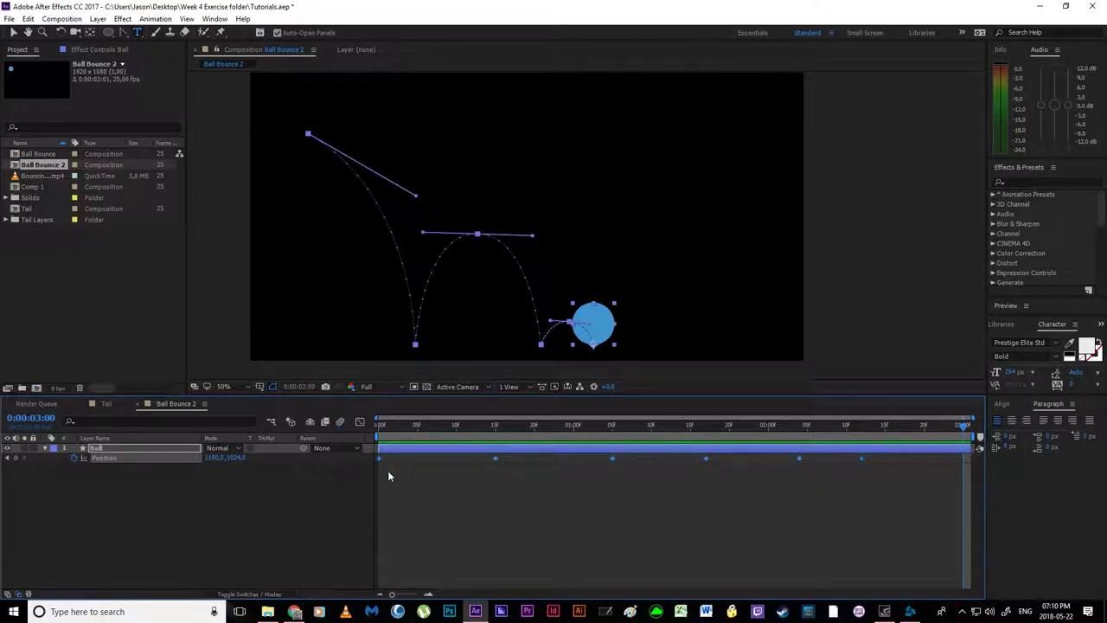
right_click(496, 459)
mouse_move(524, 457)
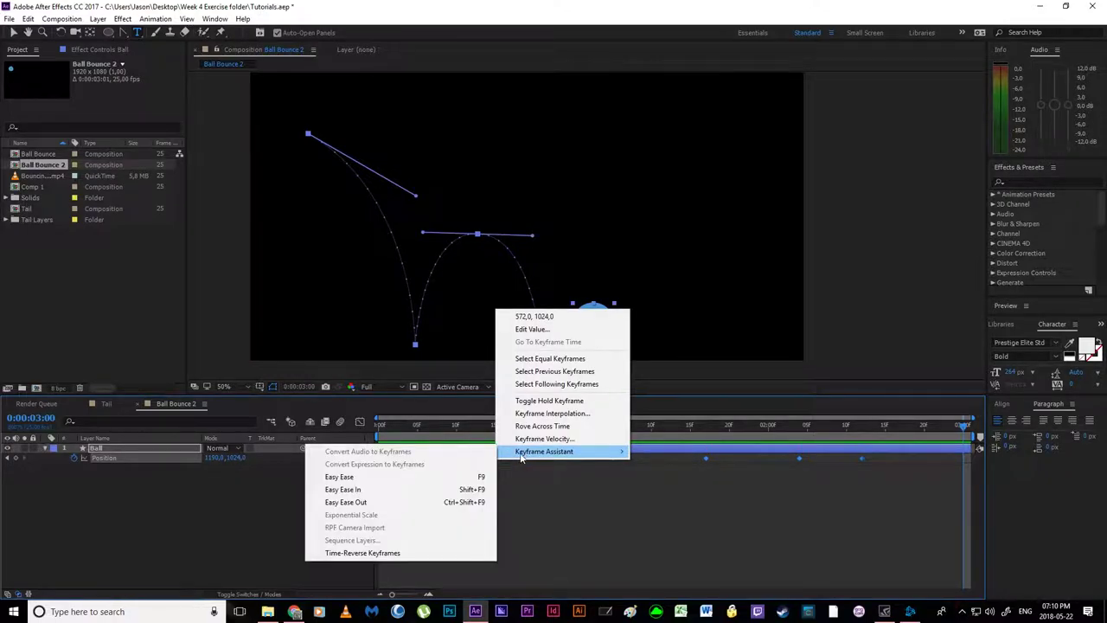
click(434, 479)
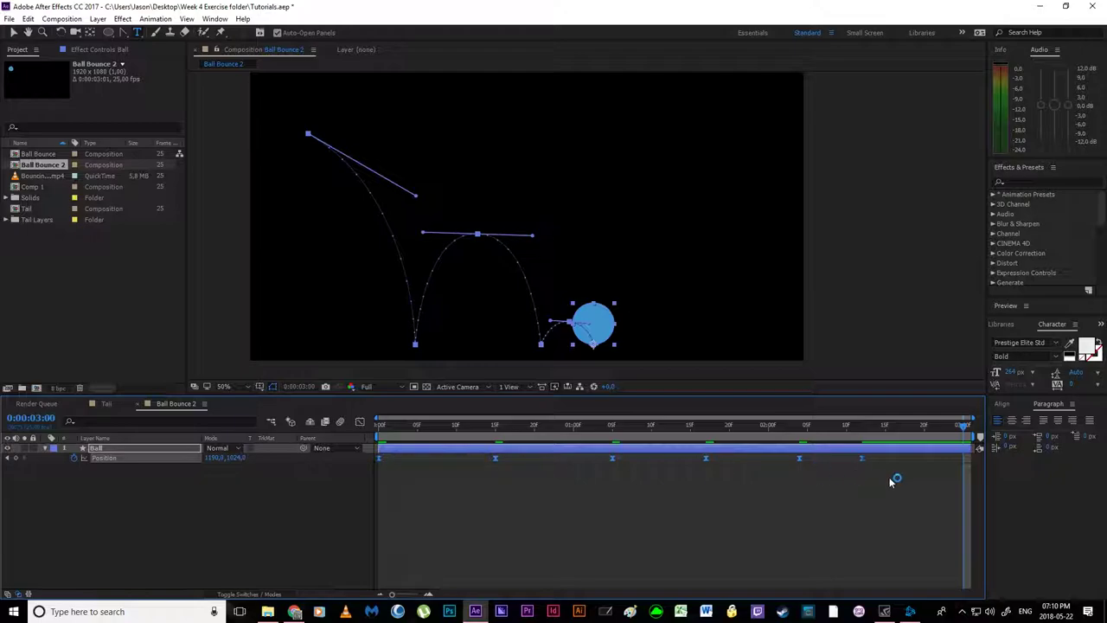
click(806, 523)
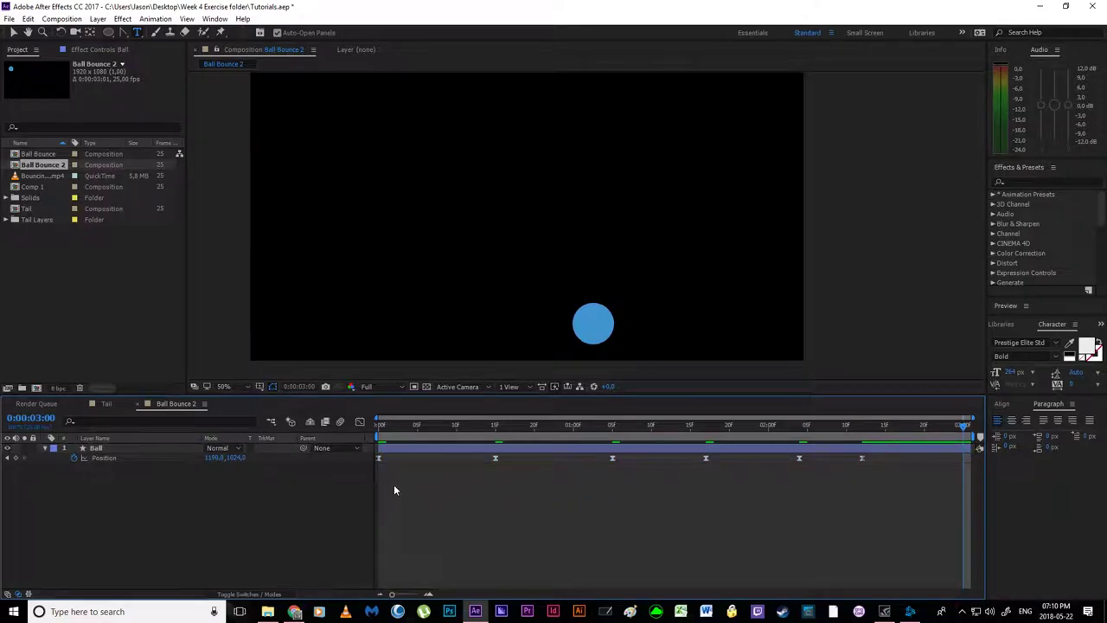
- Select the first Position keyframe, inspect the eased bounce's speed graph and return to the keyframe view
drag(393, 484, 356, 436)
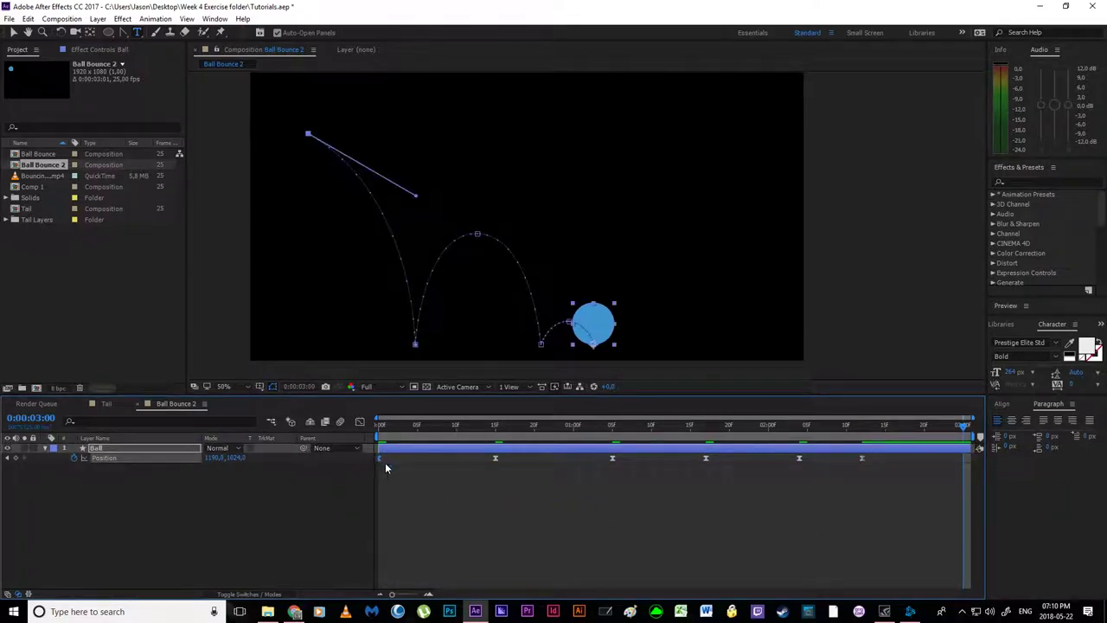
click(359, 423)
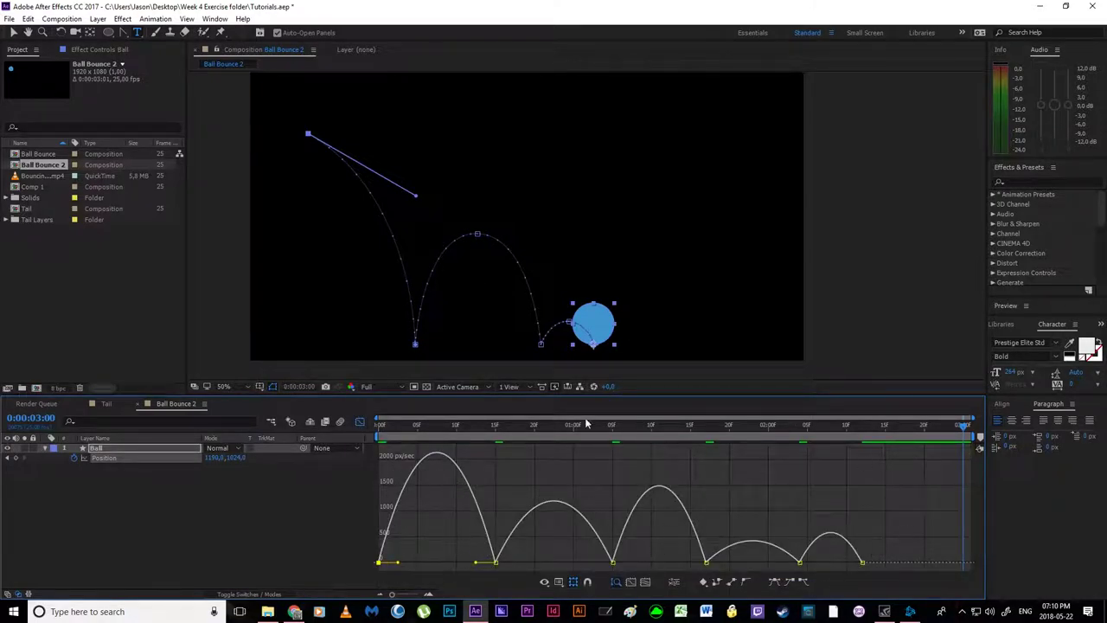
click(360, 422)
- Revert all Position keyframes to linear interpolation and display their speed graph with the first keyframe selected
drag(884, 500, 430, 436)
click(418, 501)
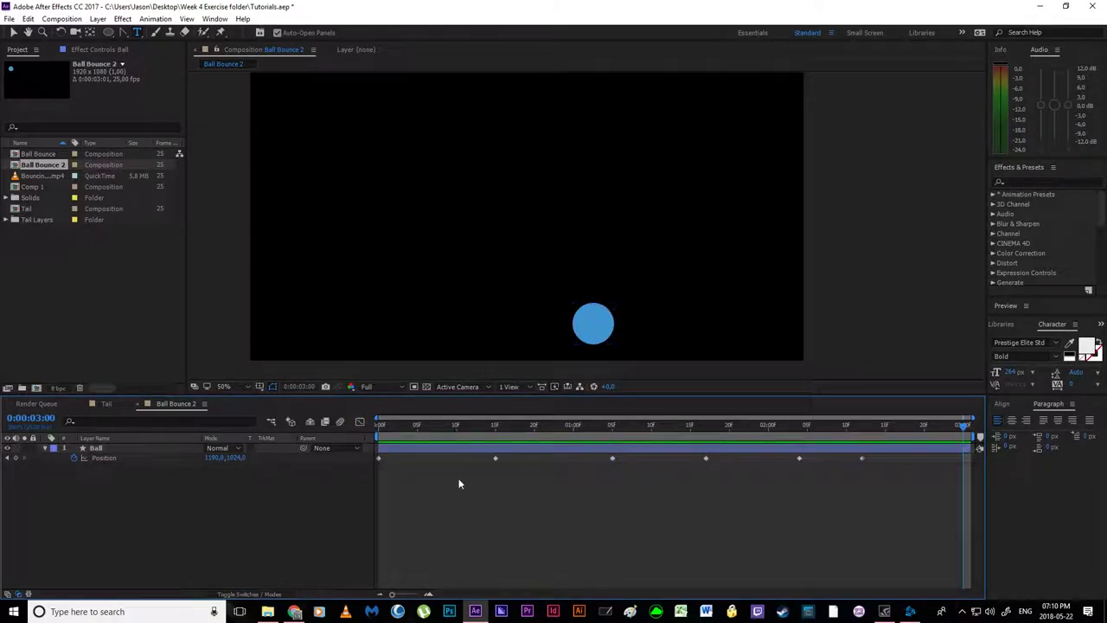
drag(415, 479, 340, 439)
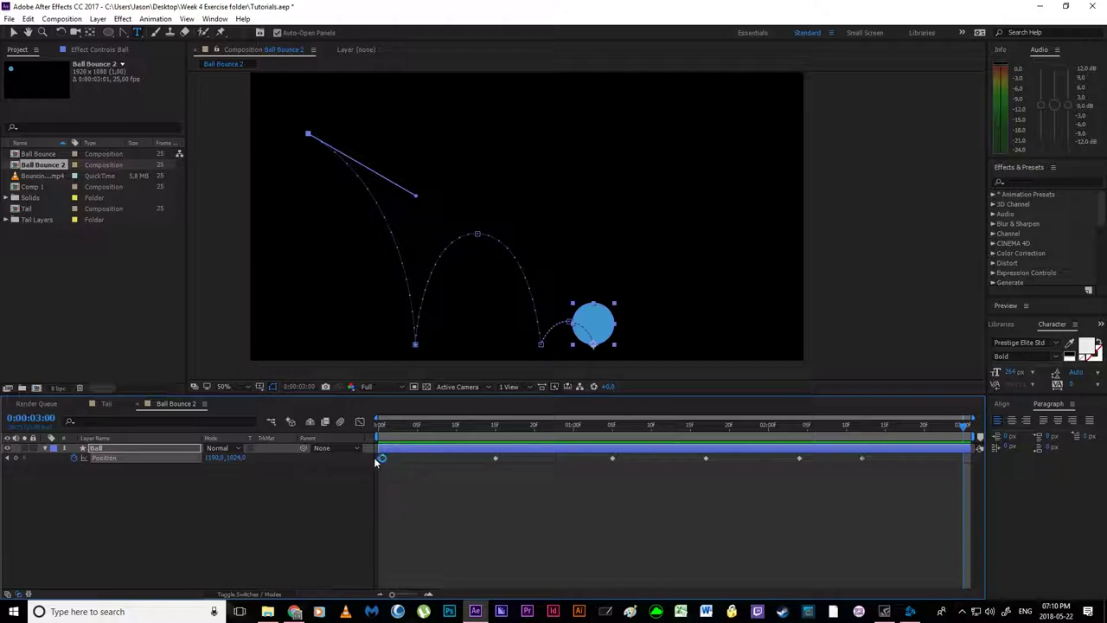
click(356, 423)
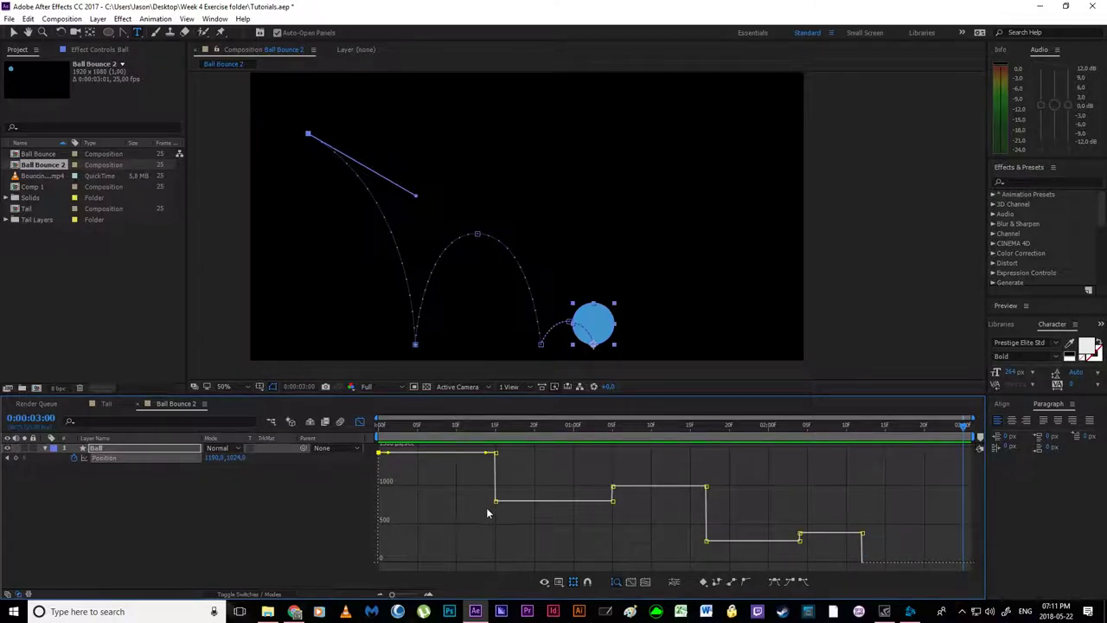
- Try to adjust the first segment's speed handle in the linear speed graph, and undo the adjustment
drag(491, 454, 395, 459)
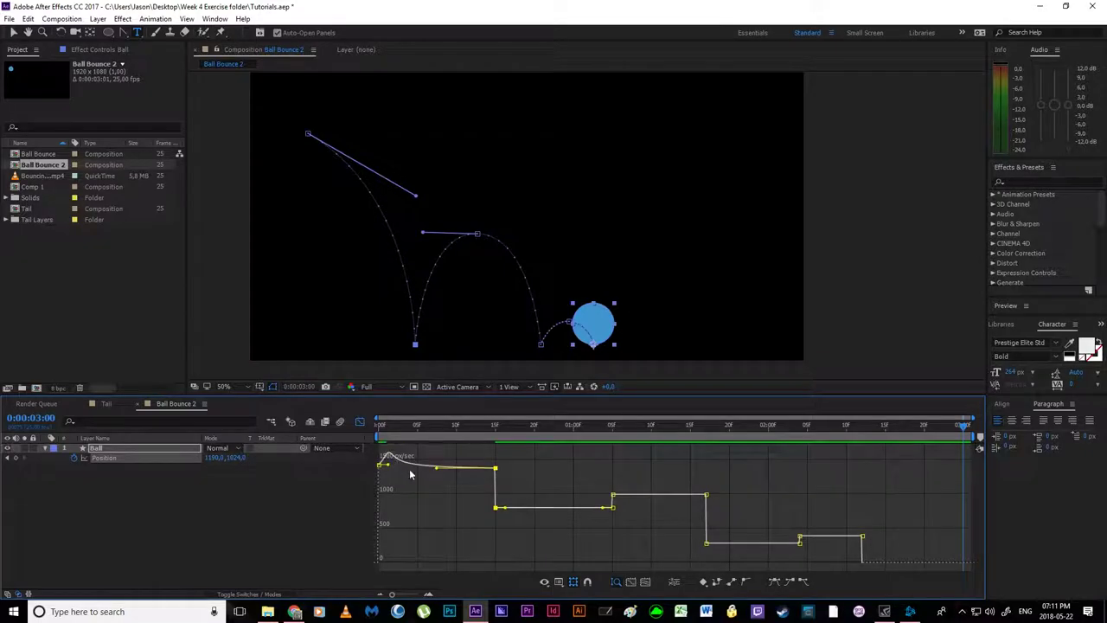
key(ctrl+z)
key(ctrl+z)
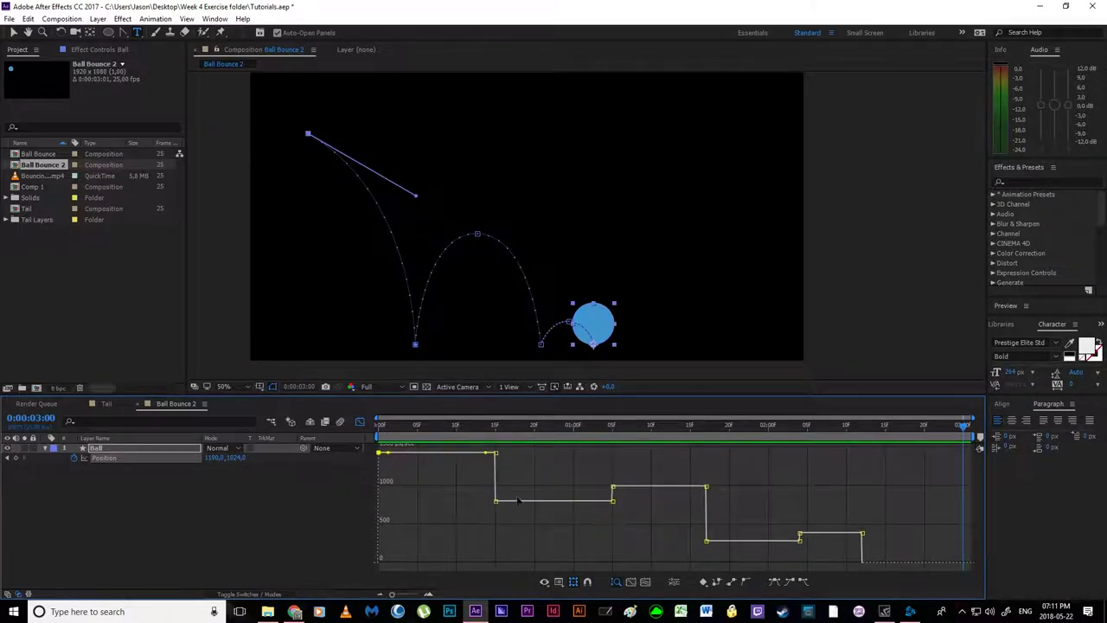
- Return to the keyframe view, apply Easy Ease again to every Ball Position keyframe and deselect them
click(360, 421)
drag(929, 502, 363, 464)
key(F9)
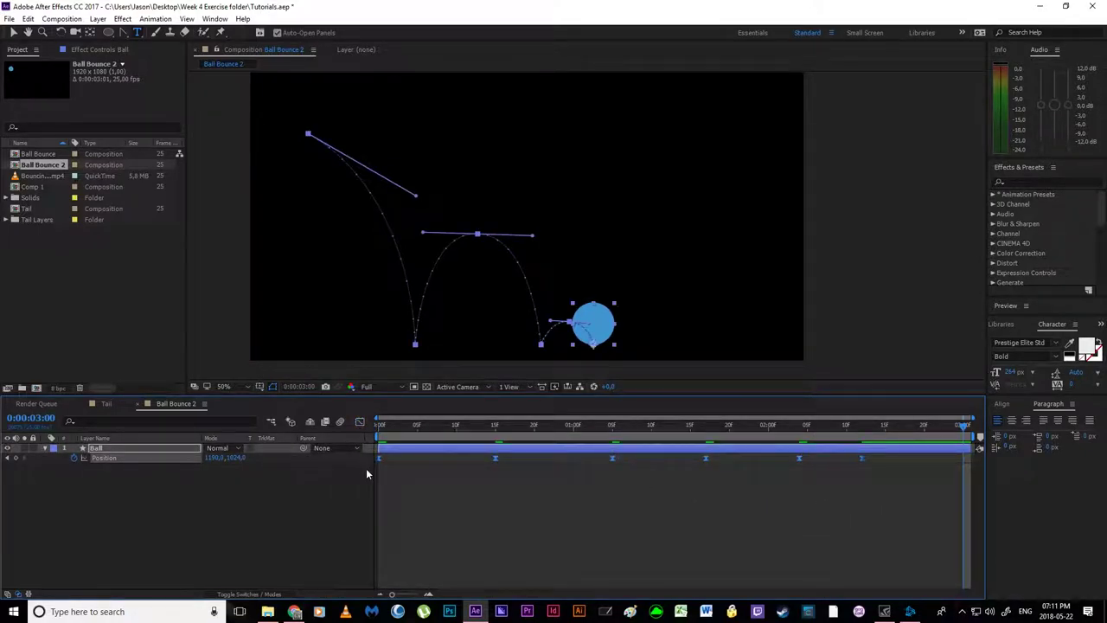
click(419, 487)
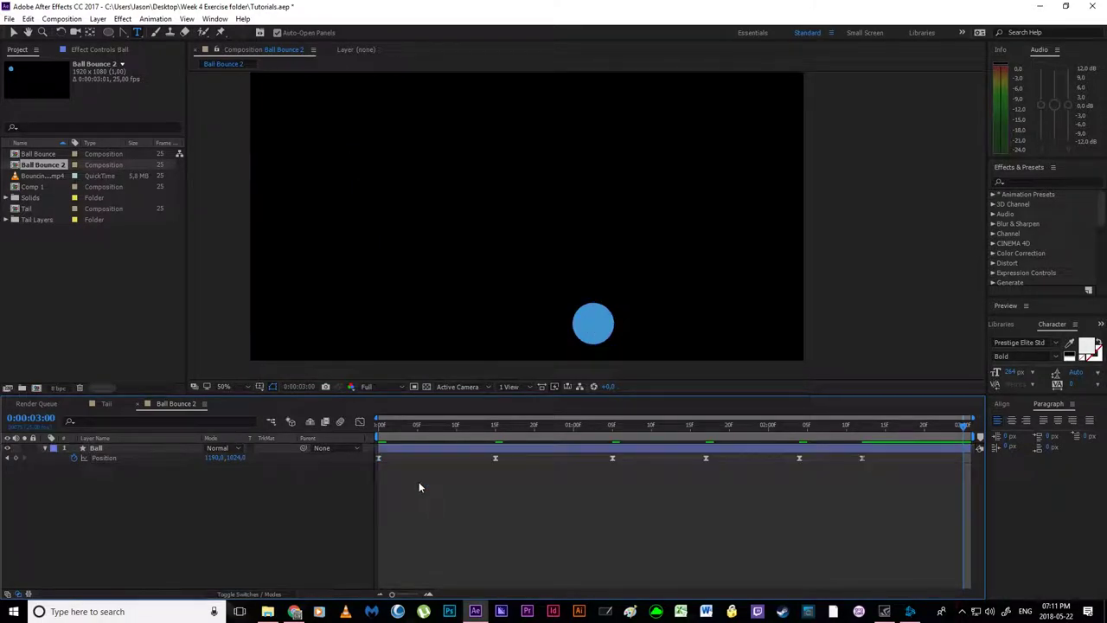
- Preview the eased bounce and move the playhead to the second Position keyframe at 0:00:00:15
key(space)
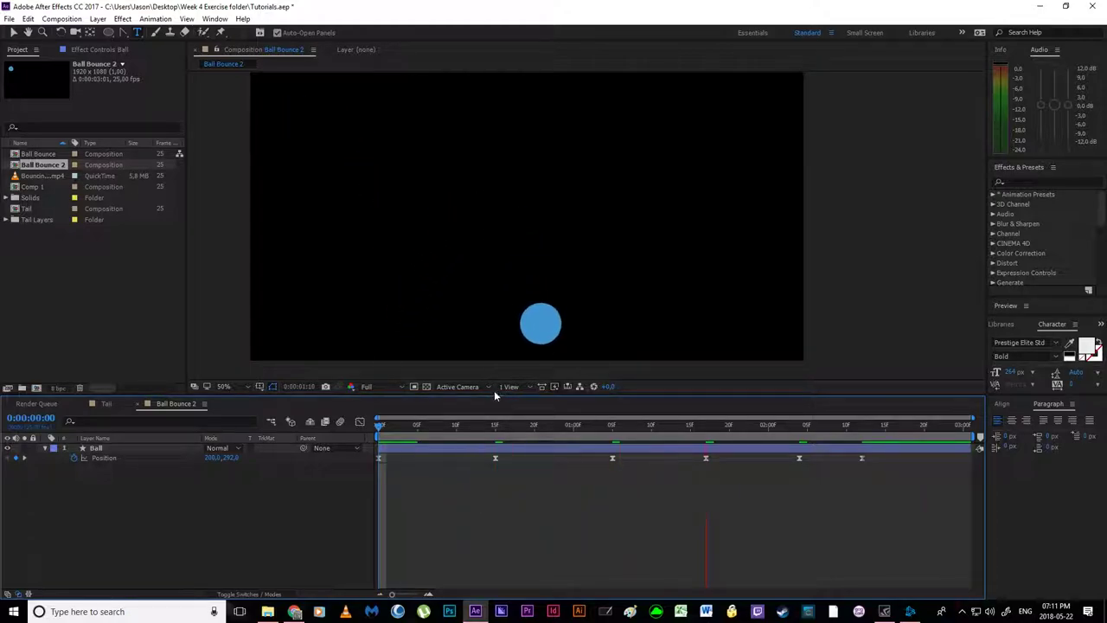
drag(383, 430, 498, 473)
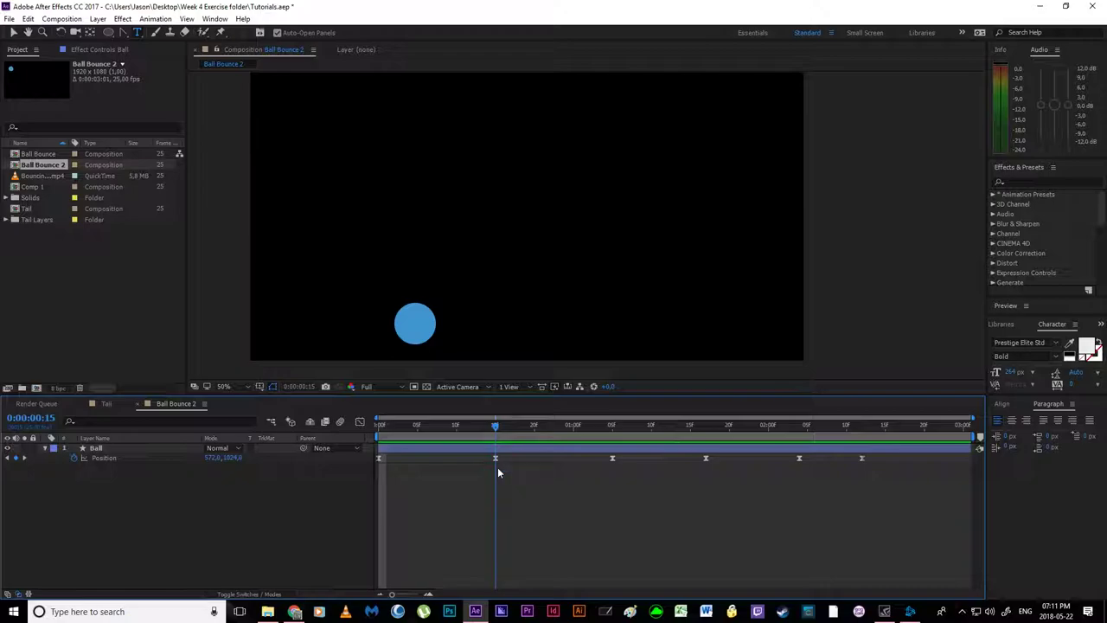
- Switch to the Selection tool, select the Position keyframe at 0:00:00:15 and show its speed graph
drag(450, 440, 530, 489)
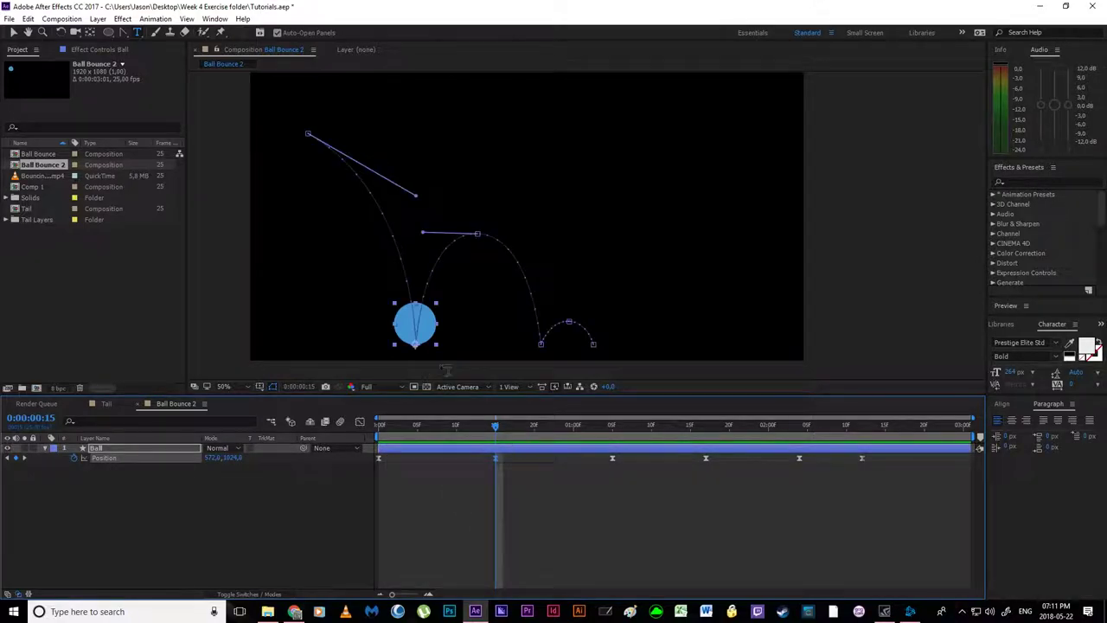
key(v)
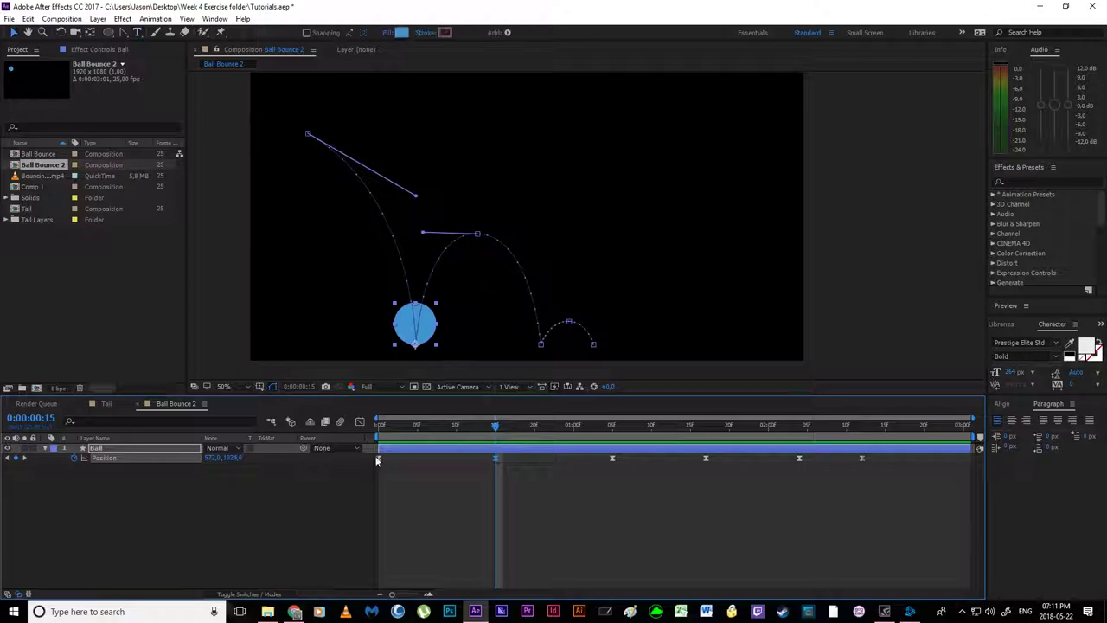
drag(466, 472, 511, 448)
click(359, 423)
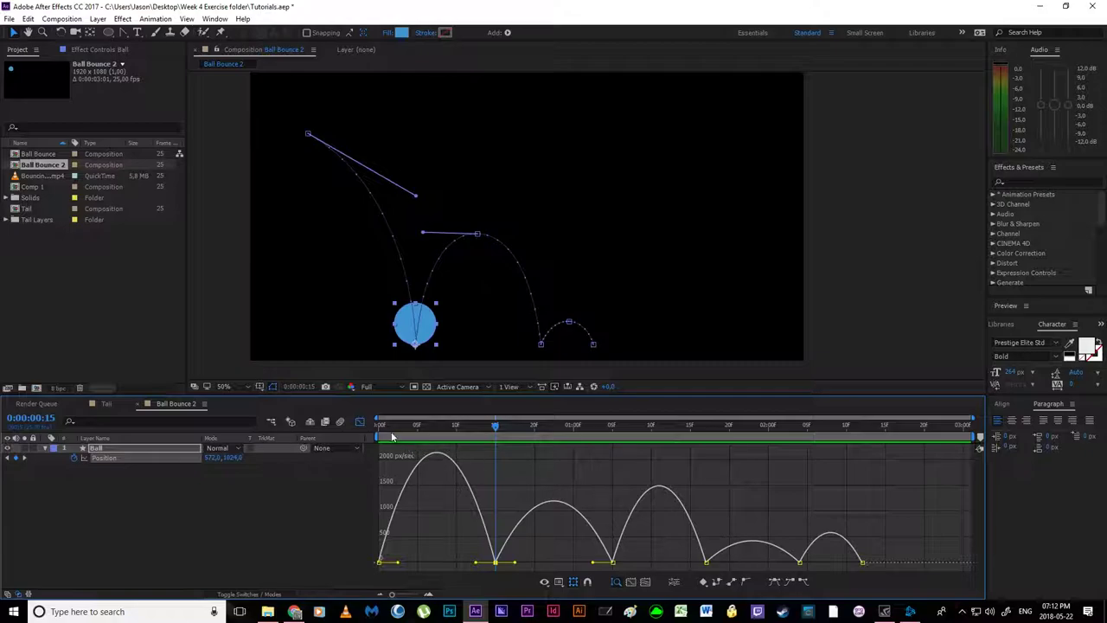
- Compare the Graph Editor with no keyframe selected and with the Position keyframe at 0:00:00:15 selected
click(360, 422)
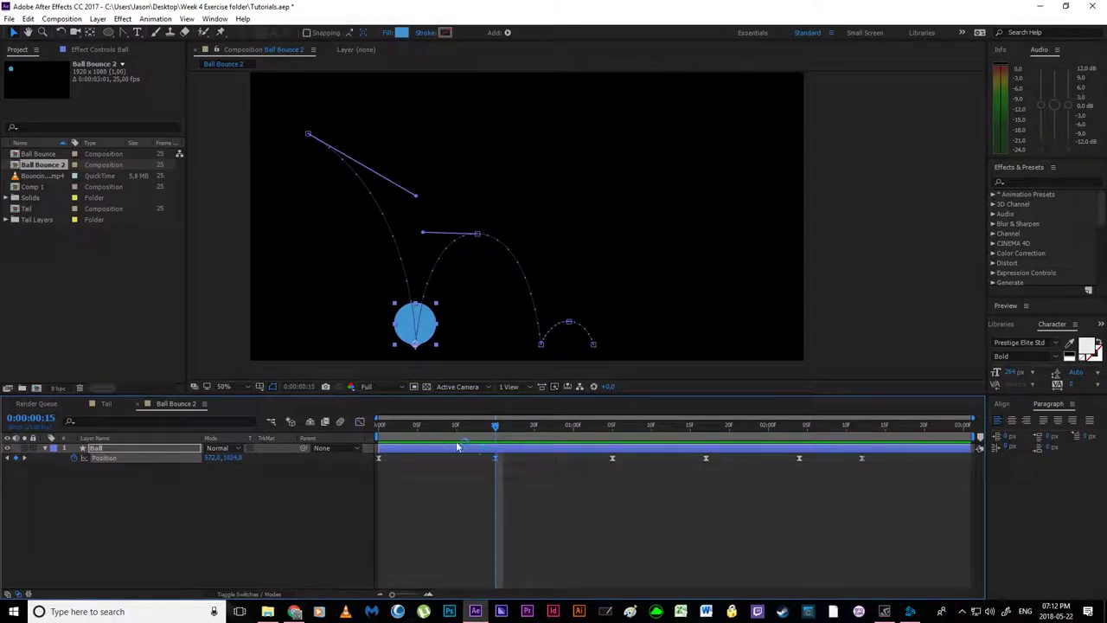
click(360, 422)
click(360, 421)
click(490, 508)
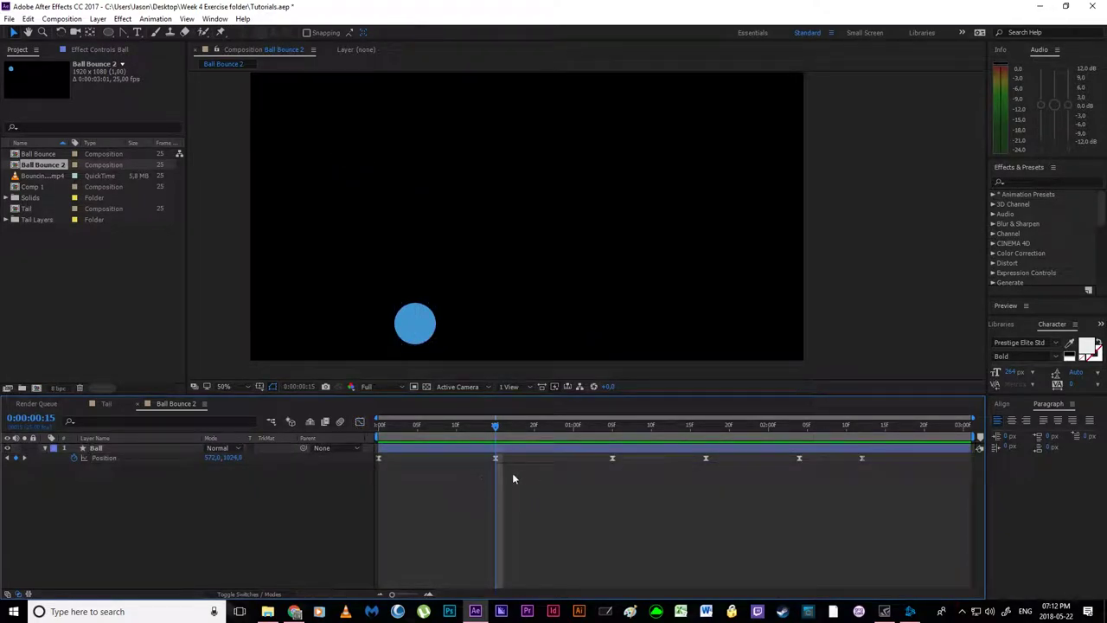
click(359, 423)
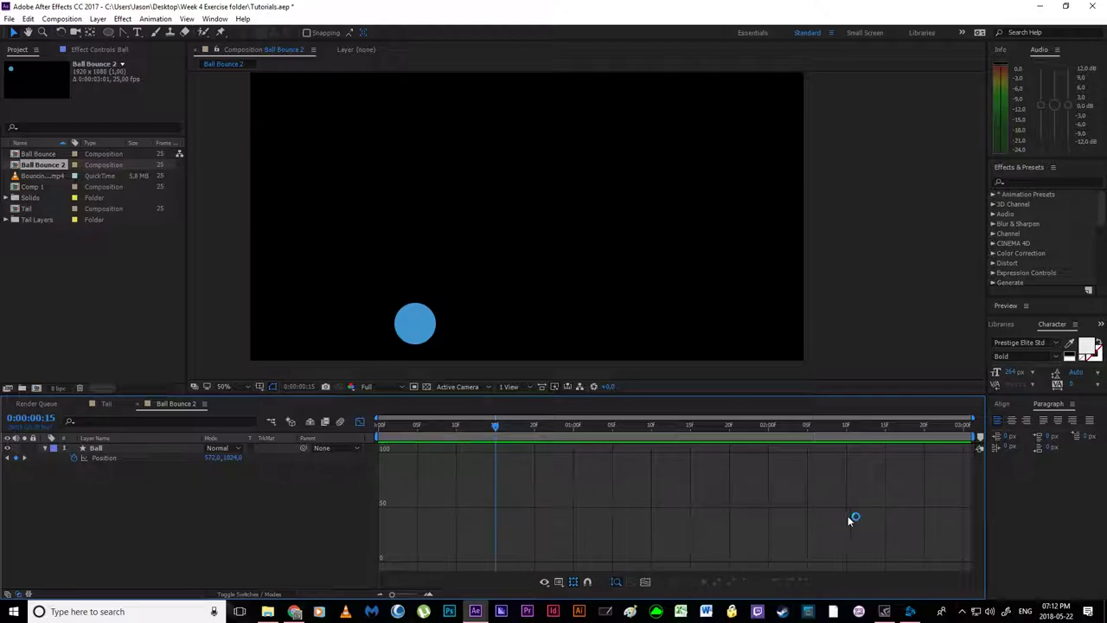
click(359, 422)
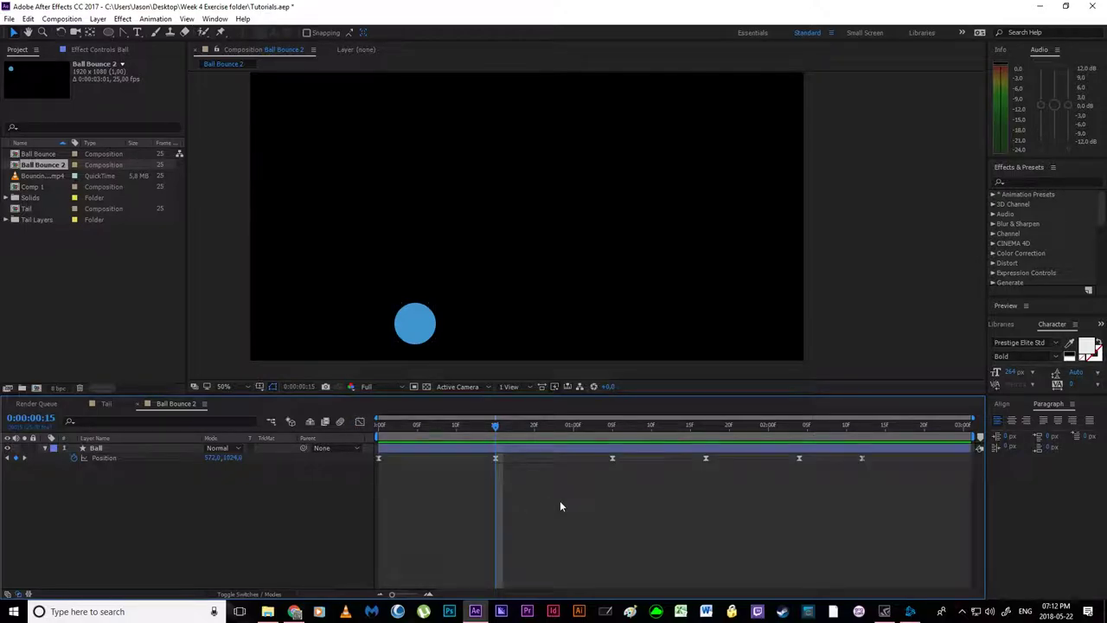
click(495, 458)
click(360, 423)
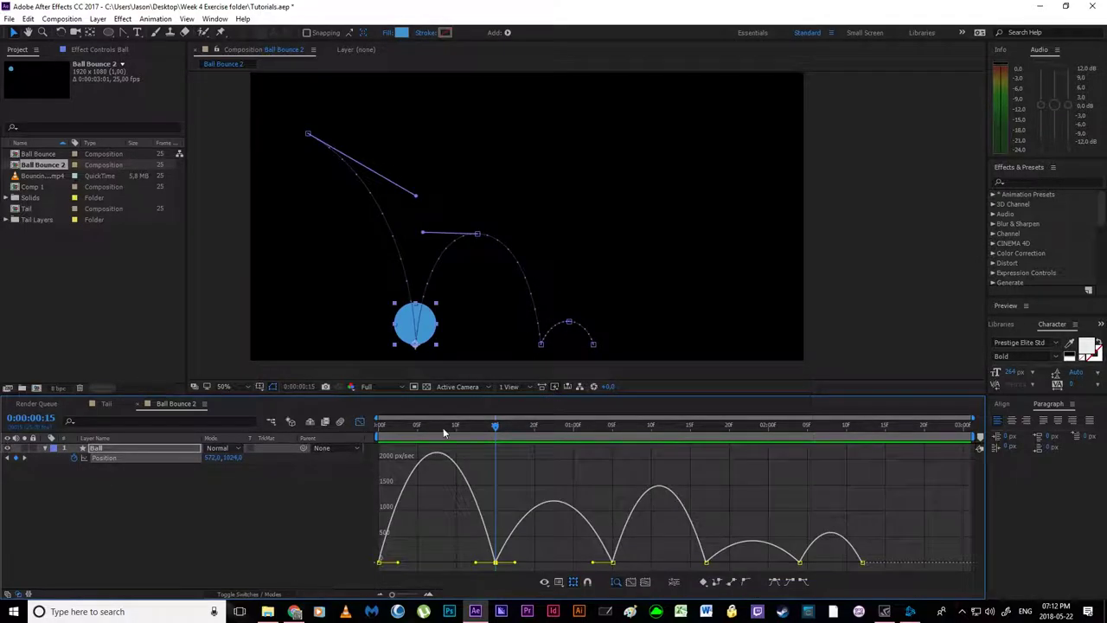
- Examine the Graph Editor's display options, toggling Show Graph Editor Set off and back on
right_click(515, 478)
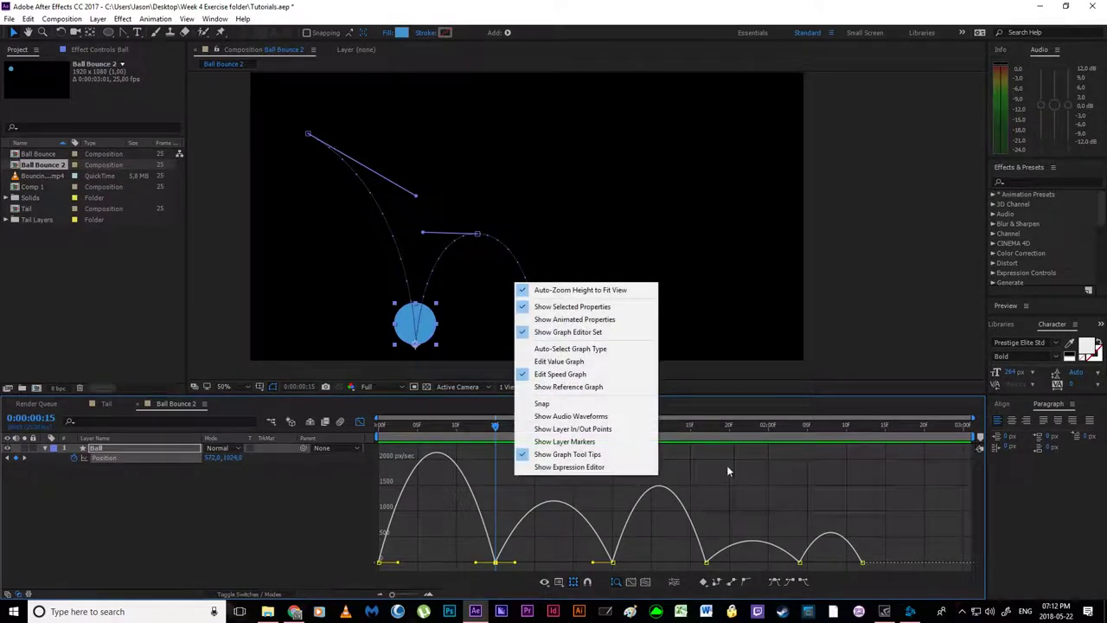
right_click(727, 468)
right_click(629, 470)
right_click(516, 466)
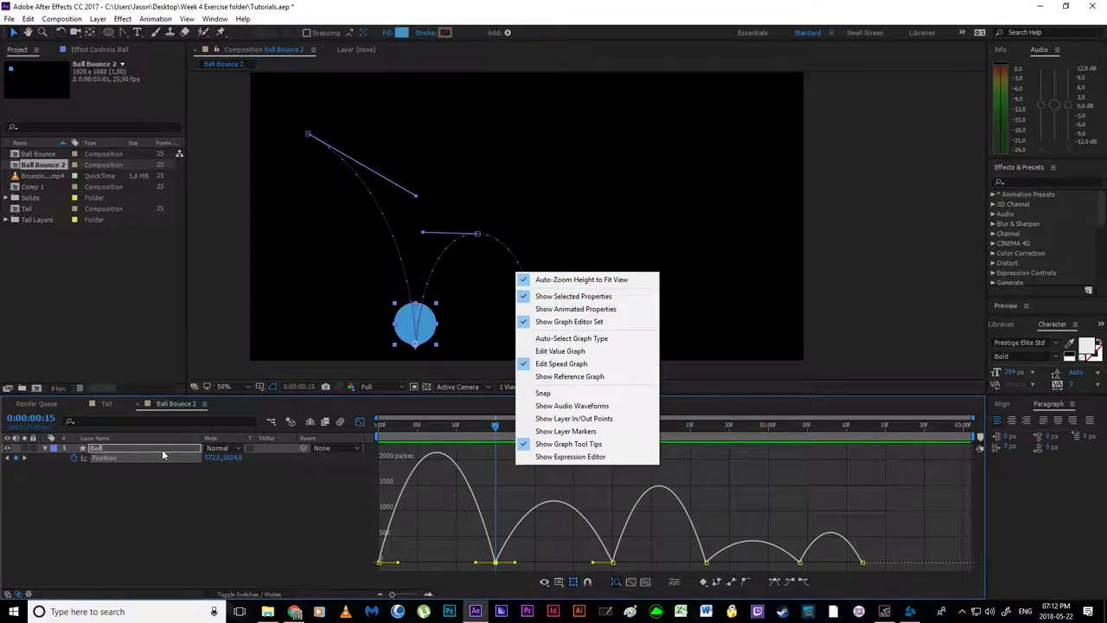
click(553, 321)
right_click(490, 509)
click(554, 359)
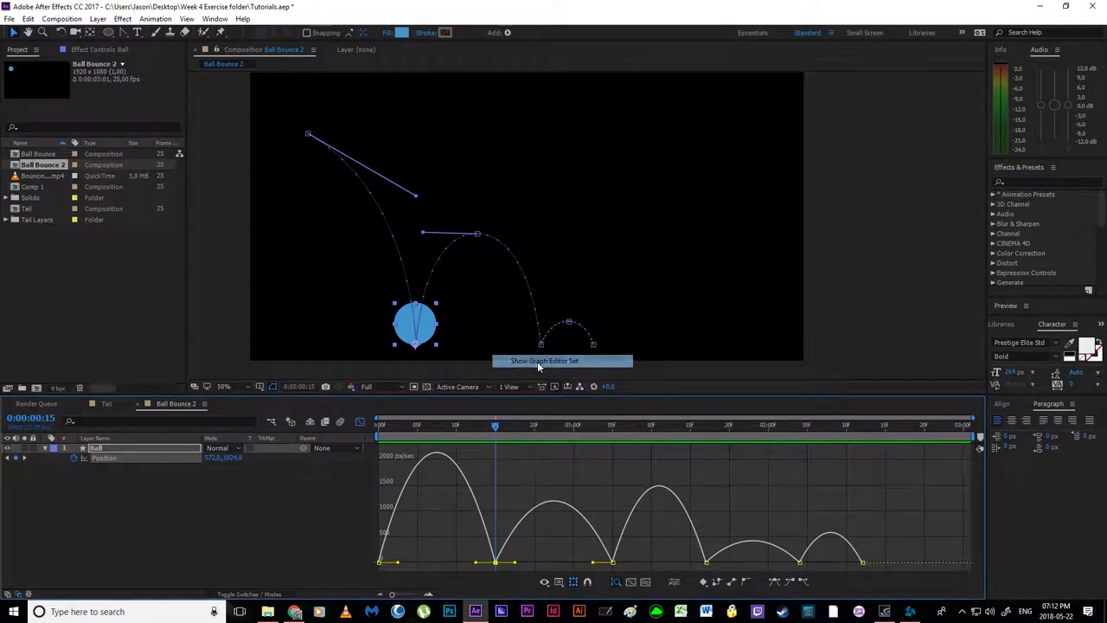
right_click(525, 454)
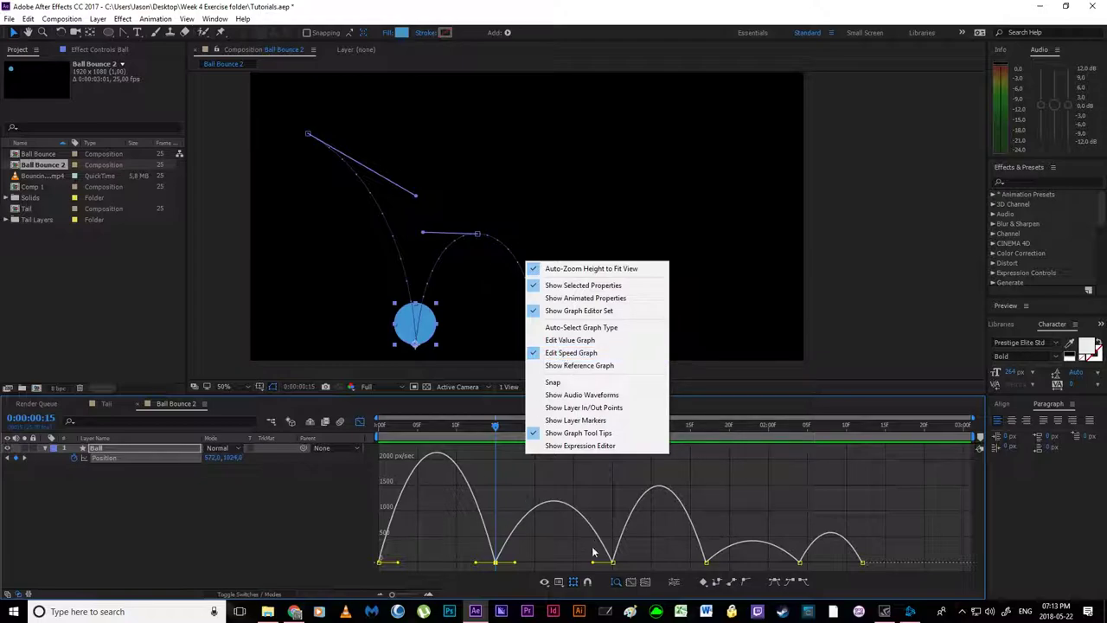
- Compare the Ball's Position value graph with its speed graph, ending on the speed graph
click(576, 341)
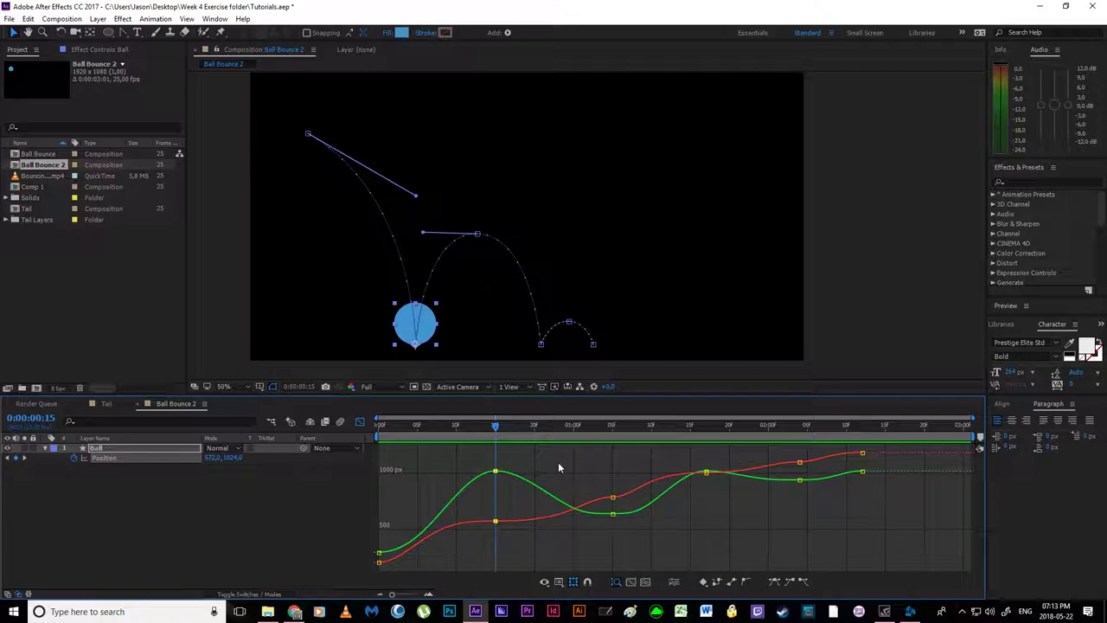
right_click(558, 462)
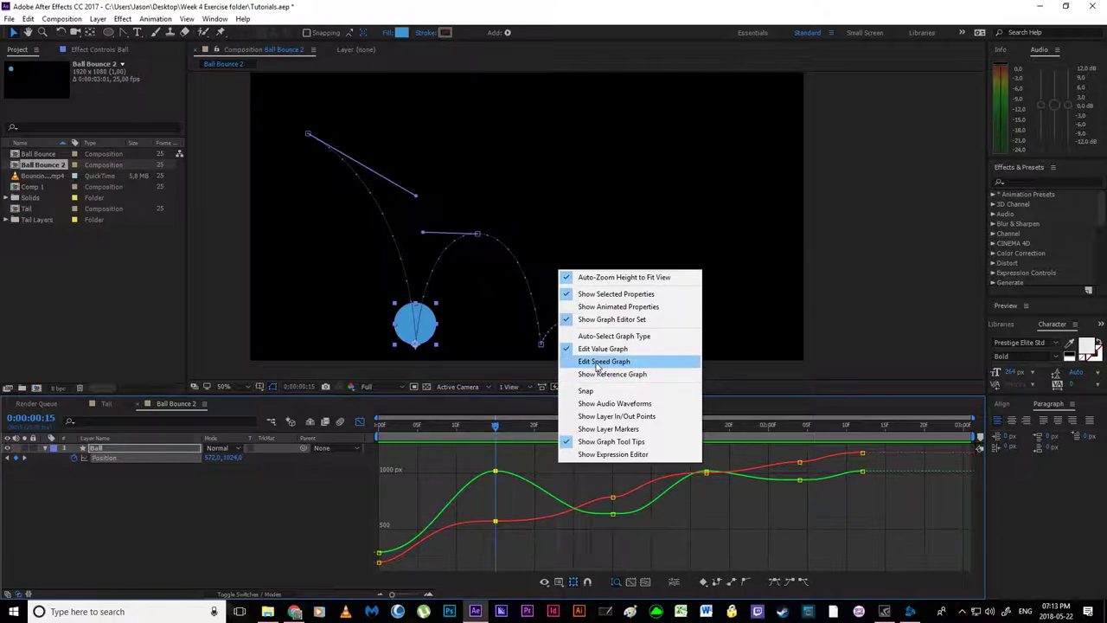
click(596, 362)
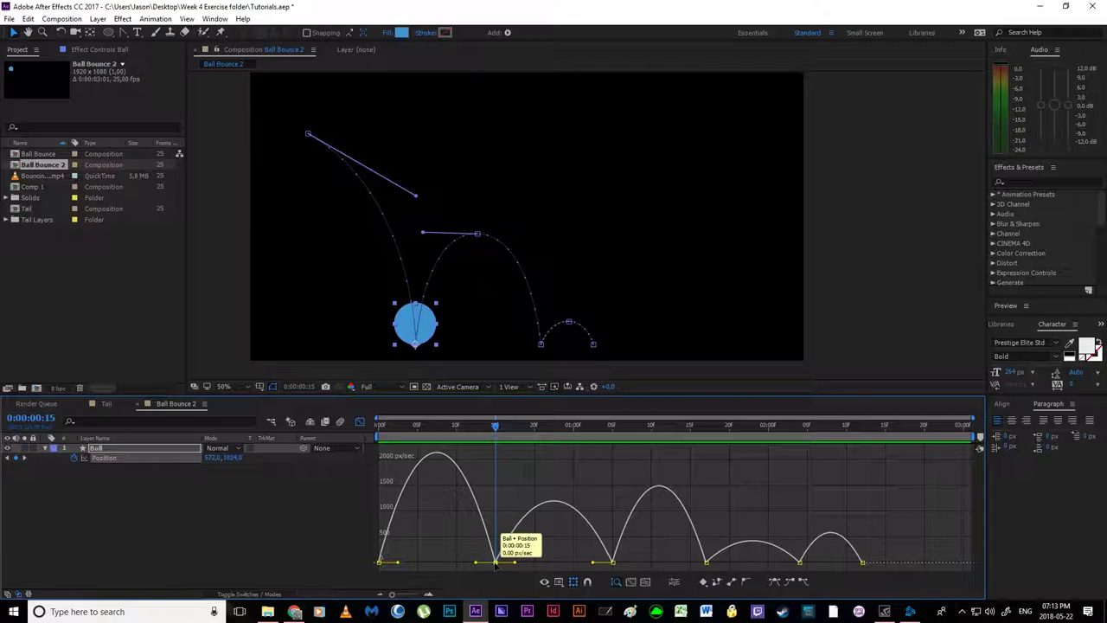
- Inspect the Position keyframes on the speed graph and show the easing handles of the keyframe at 0:00:00:15
mouse_move(380, 564)
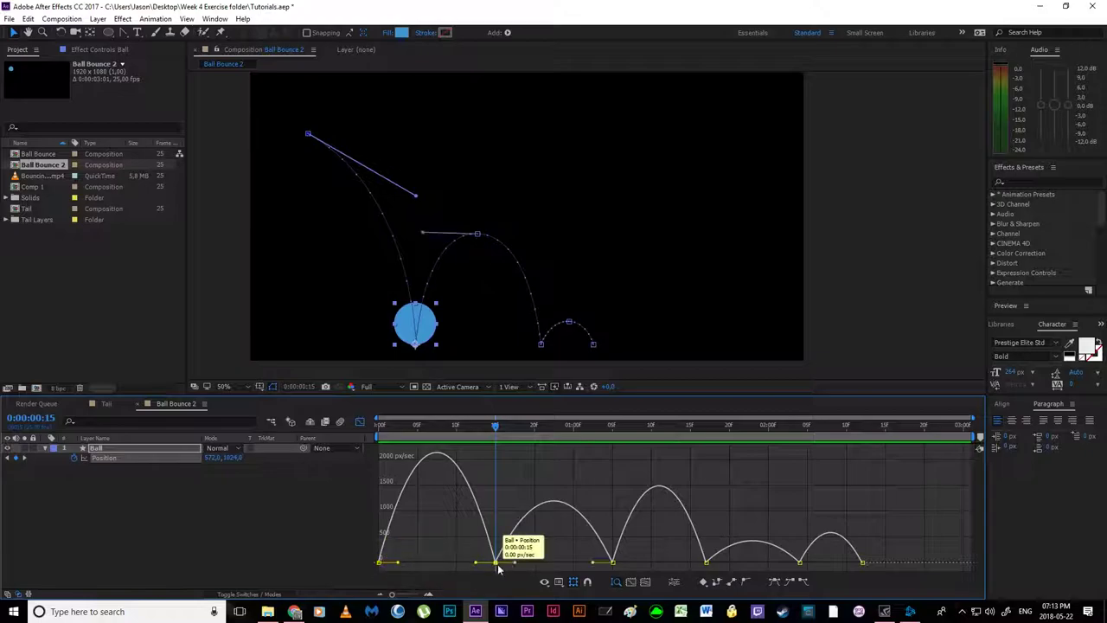
mouse_move(614, 564)
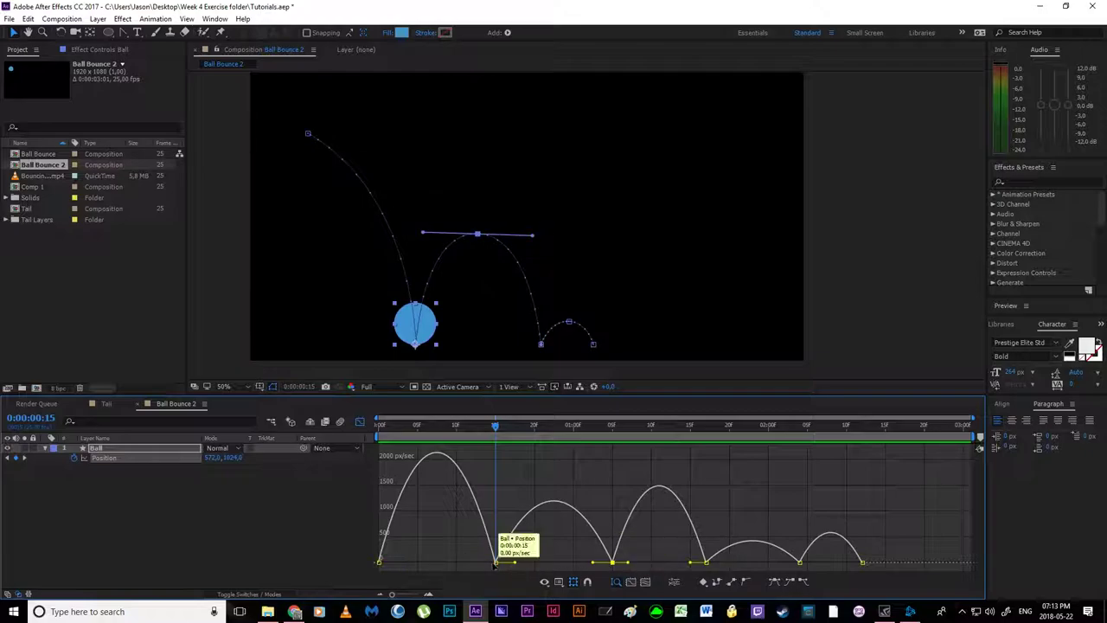
mouse_move(496, 564)
mouse_down()
mouse_move(555, 570)
mouse_move(457, 566)
mouse_move(498, 565)
mouse_up()
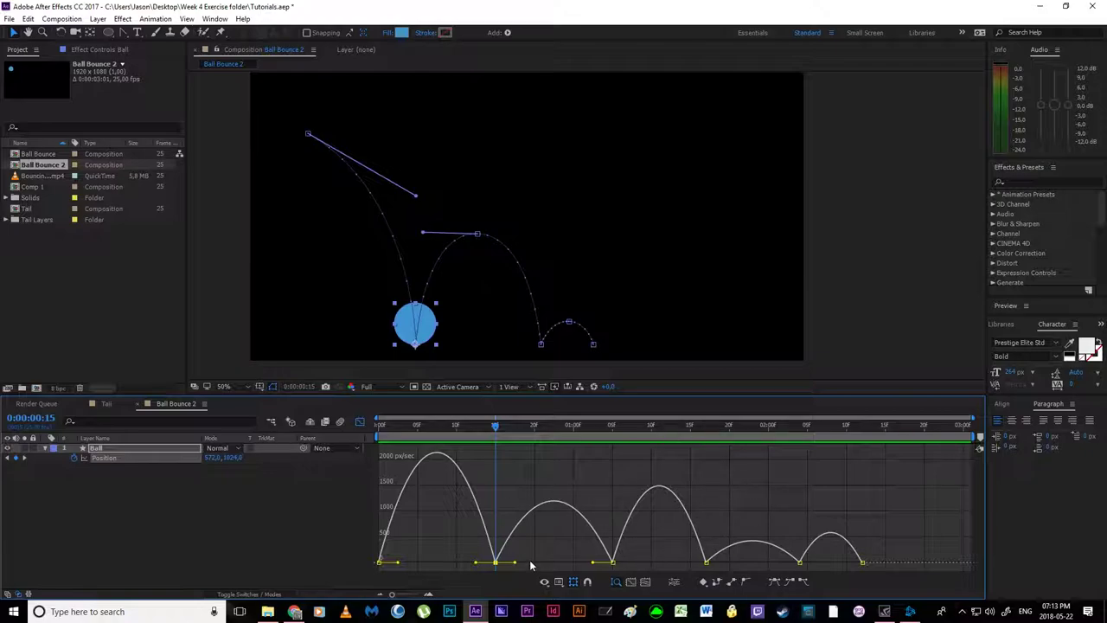
mouse_move(477, 567)
mouse_down()
mouse_move(463, 566)
mouse_move(474, 566)
mouse_up()
- Select all Position keyframes, collapse their incoming easing handles, and reapply Easy Ease to them
drag(883, 551, 380, 571)
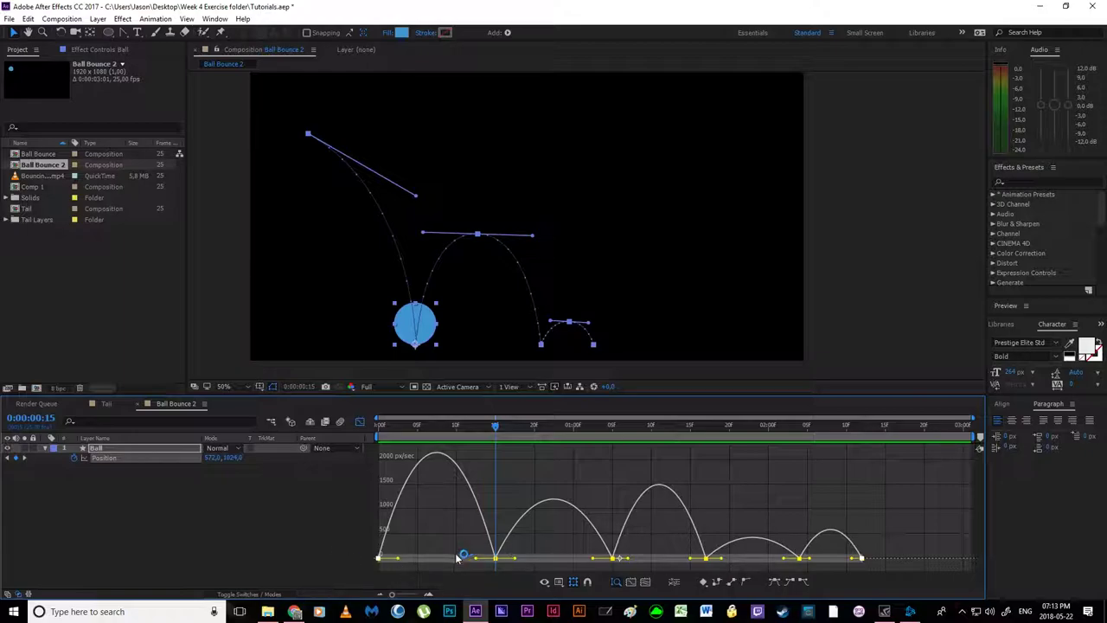
drag(476, 558, 511, 580)
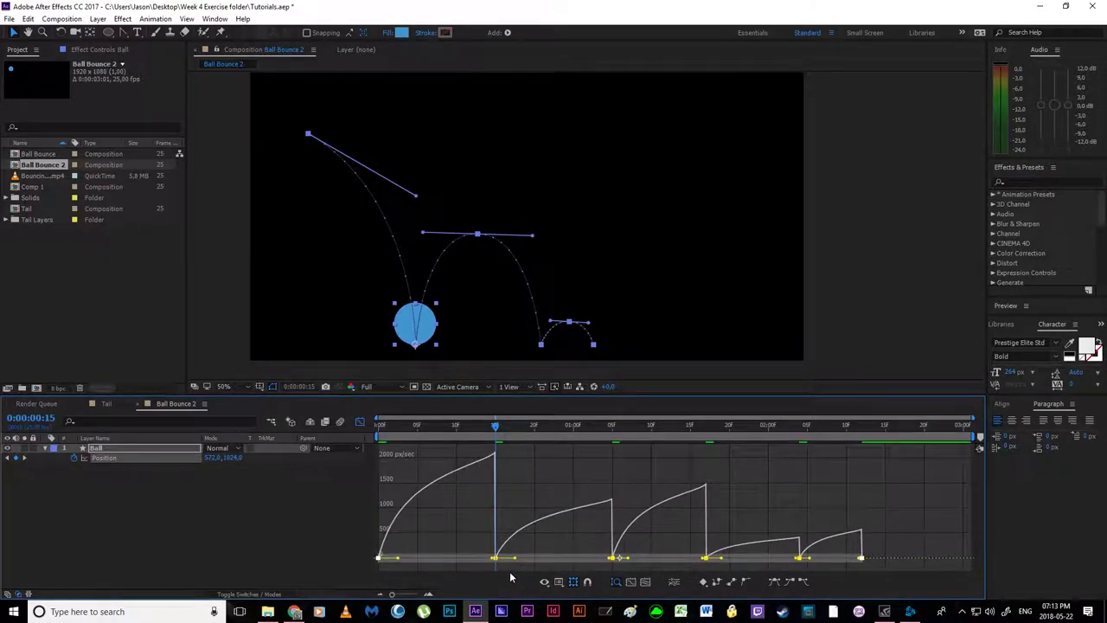
key(F9)
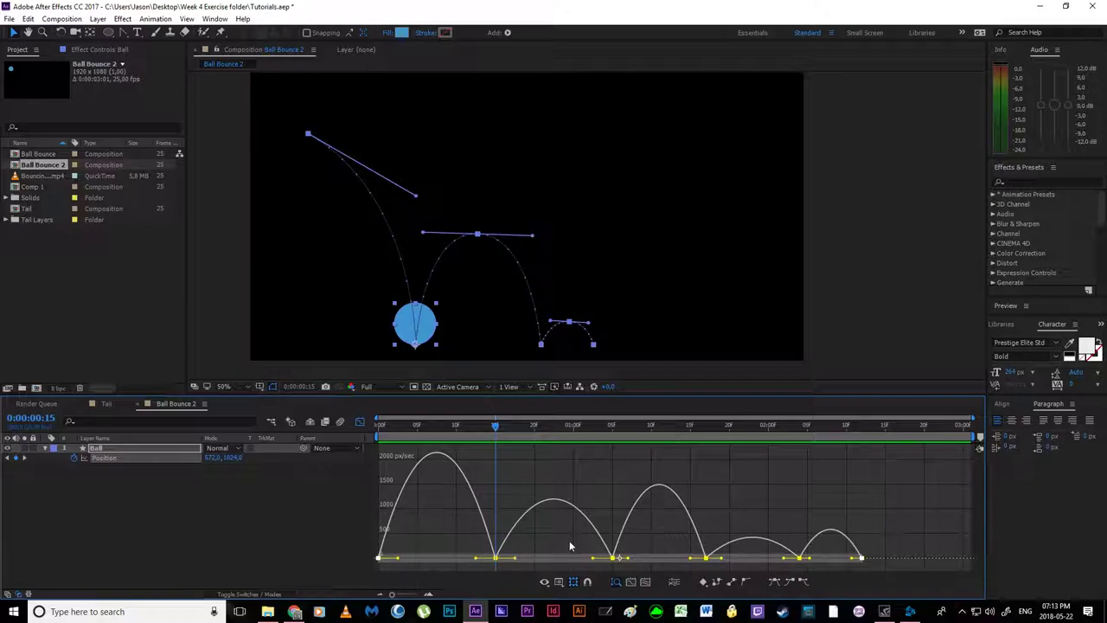
click(550, 481)
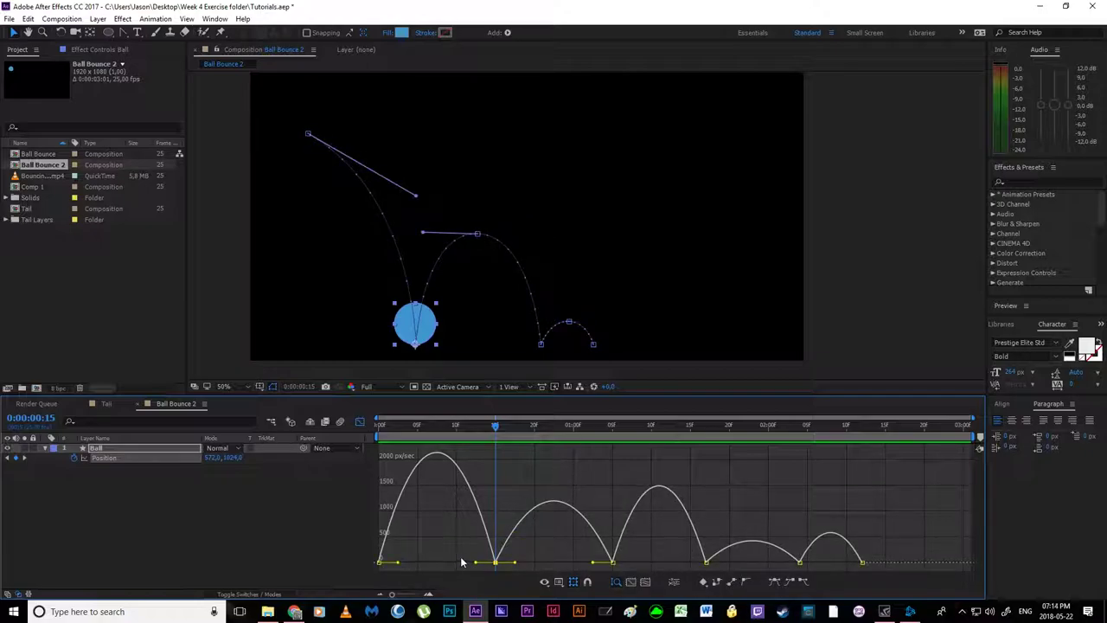
- Lengthen the first keyframe's outgoing handle, shorten the incoming handle of the keyframe at 0:00:00:15, and preview the drop
drag(397, 564, 437, 563)
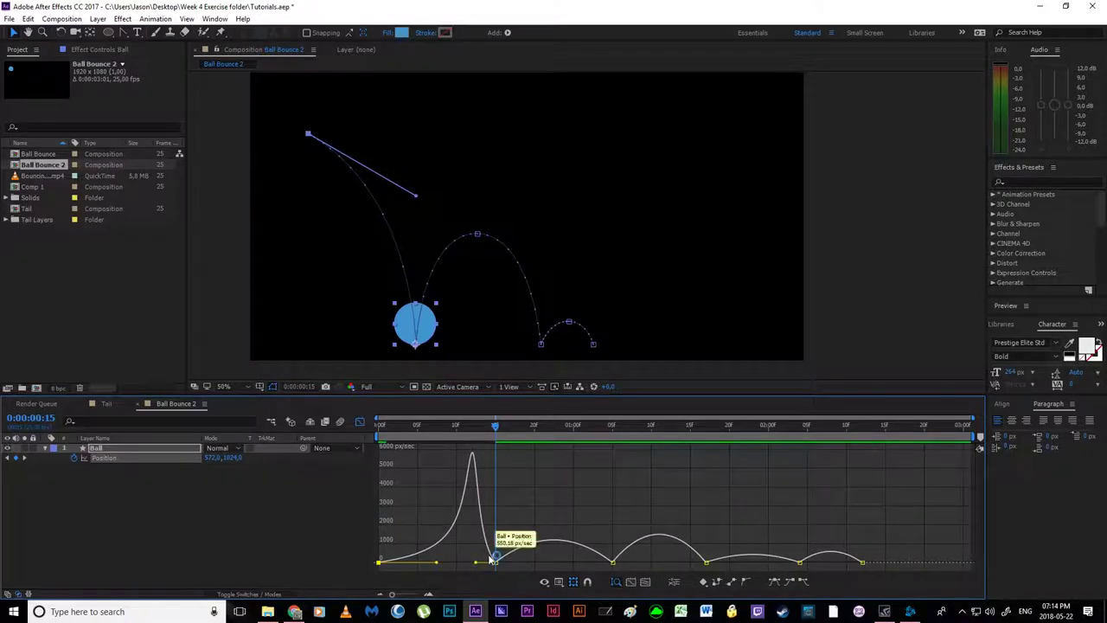
drag(476, 565, 487, 567)
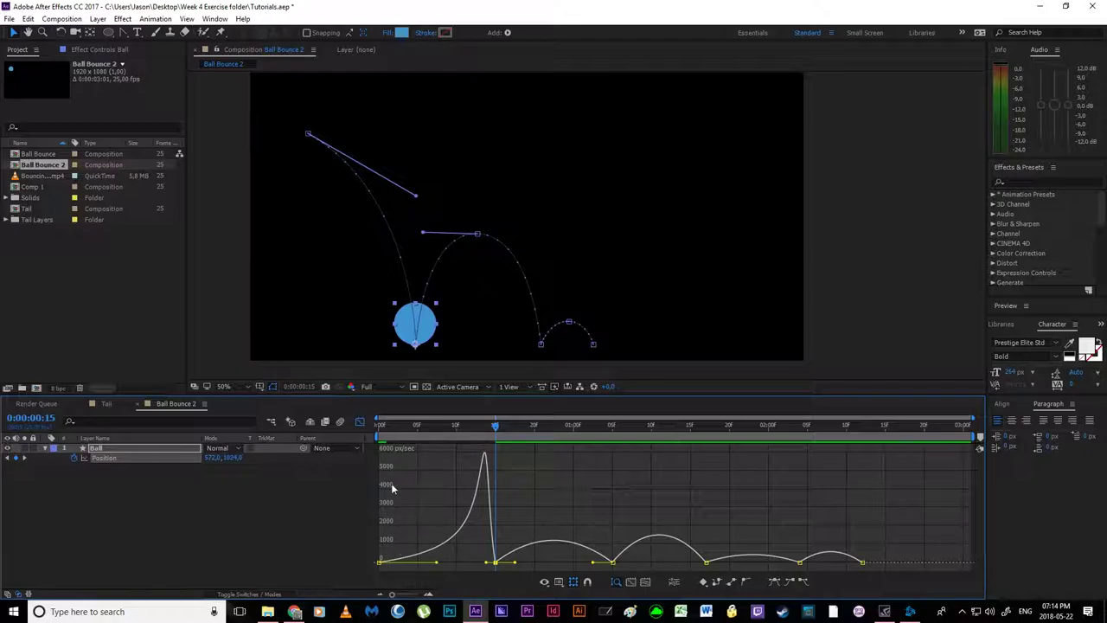
click(380, 424)
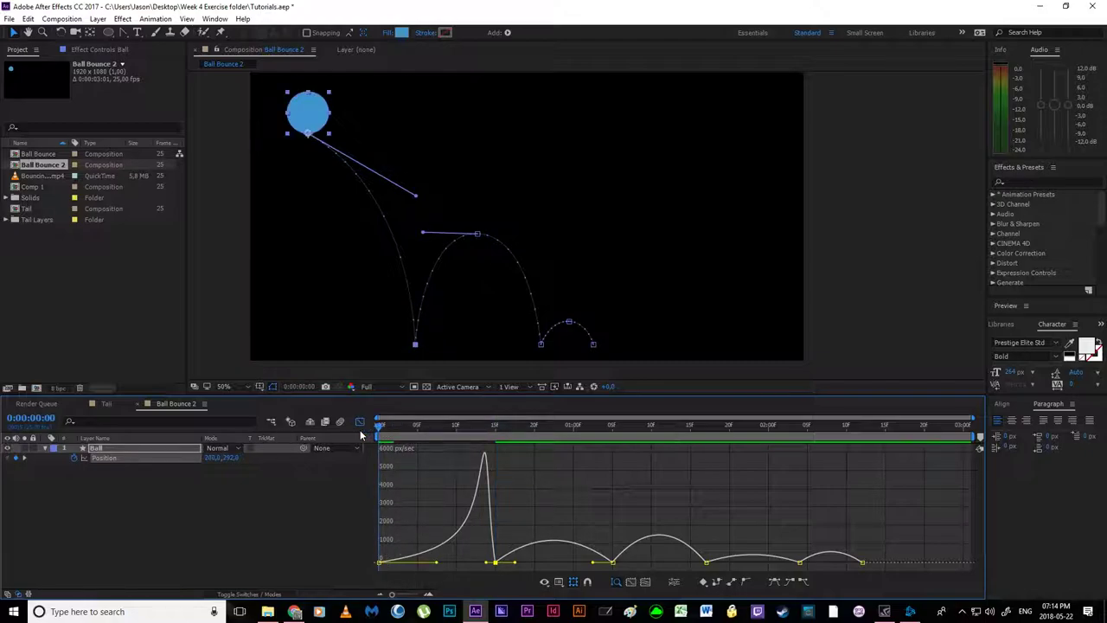
key(space)
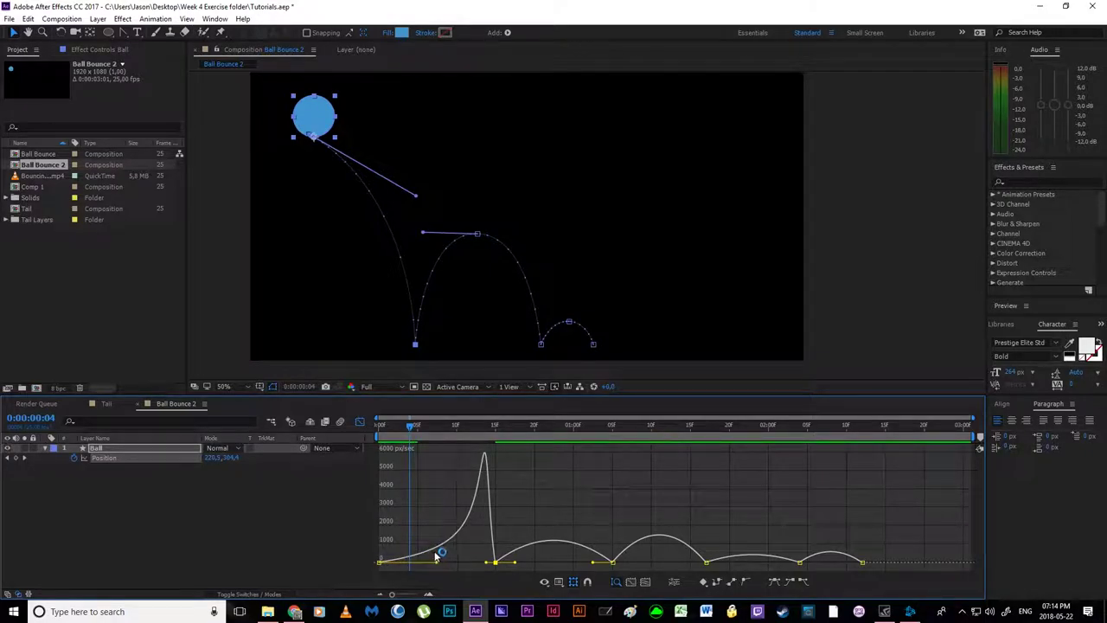
mouse_move(481, 428)
mouse_down()
mouse_move(473, 432)
mouse_move(493, 434)
mouse_move(464, 431)
mouse_up()
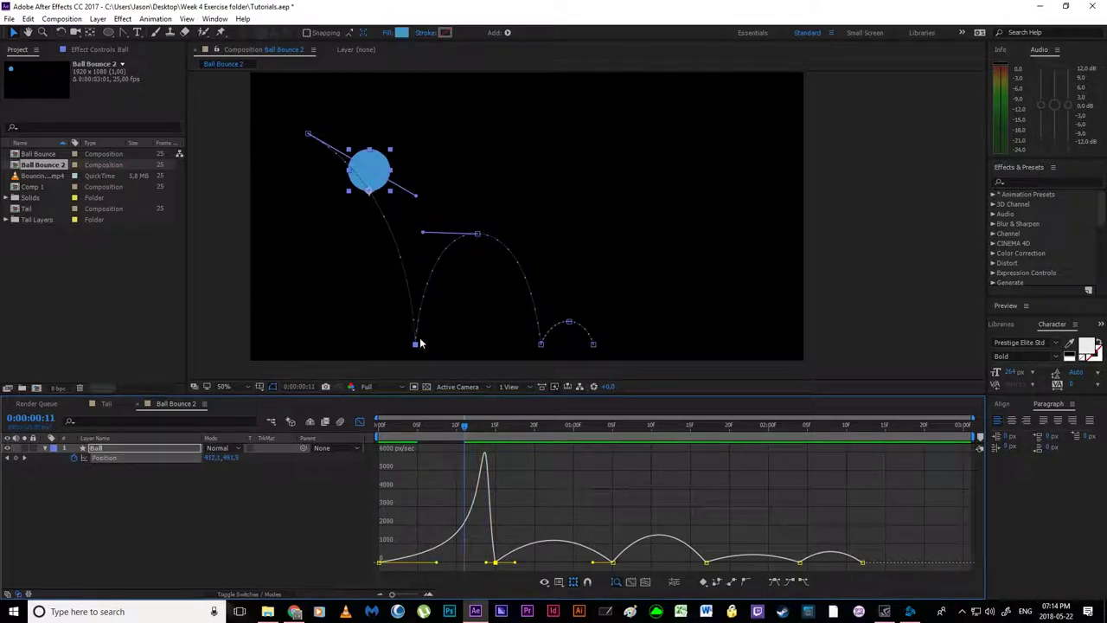
drag(463, 426, 377, 447)
key(space)
- Shorten the outgoing handle of the keyframe at 0:00:00:15 and lengthen the incoming handle of the keyframe at 0:00:01:05
drag(453, 475, 497, 487)
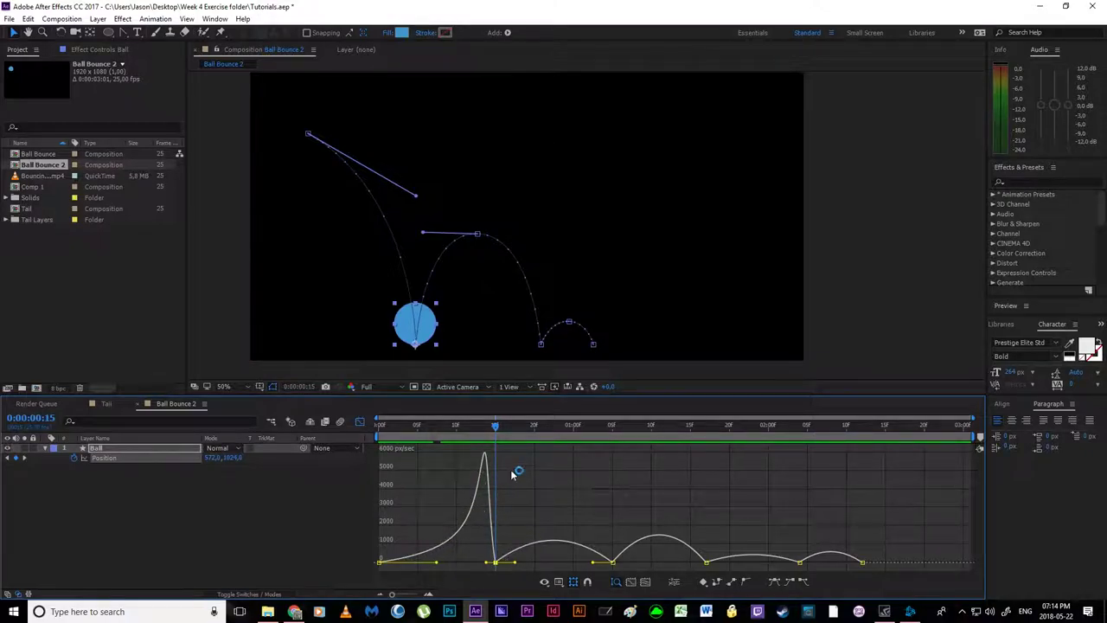
drag(514, 564, 506, 569)
drag(595, 563, 561, 568)
- Preview the animation from the start and scrub through the first rebound after 0:00:00:15
drag(400, 424, 337, 424)
key(space)
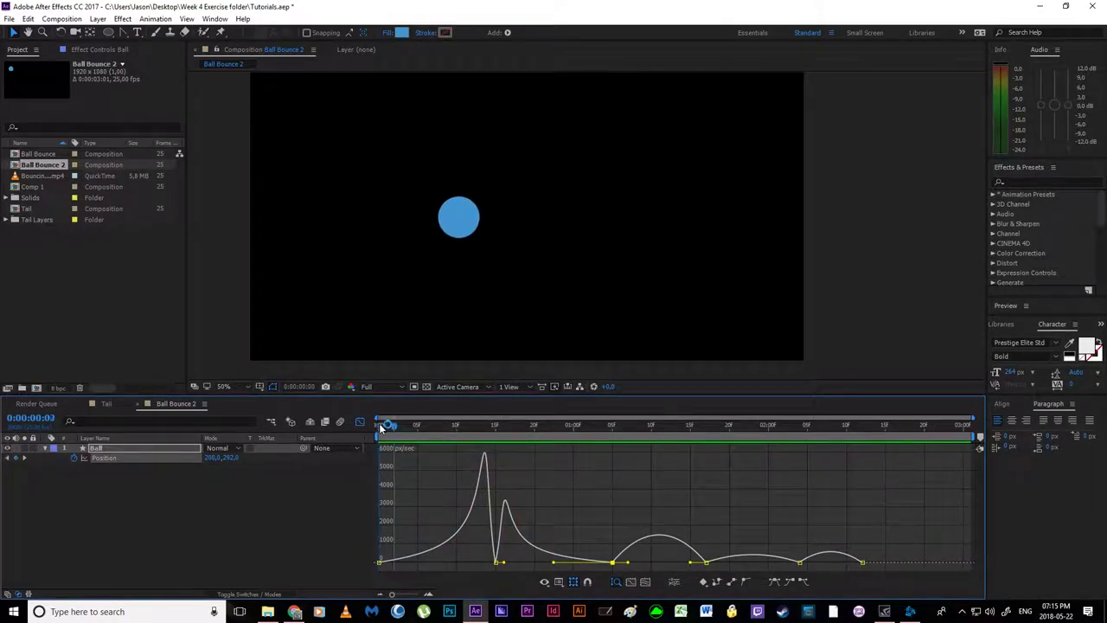
key(space)
key(space)
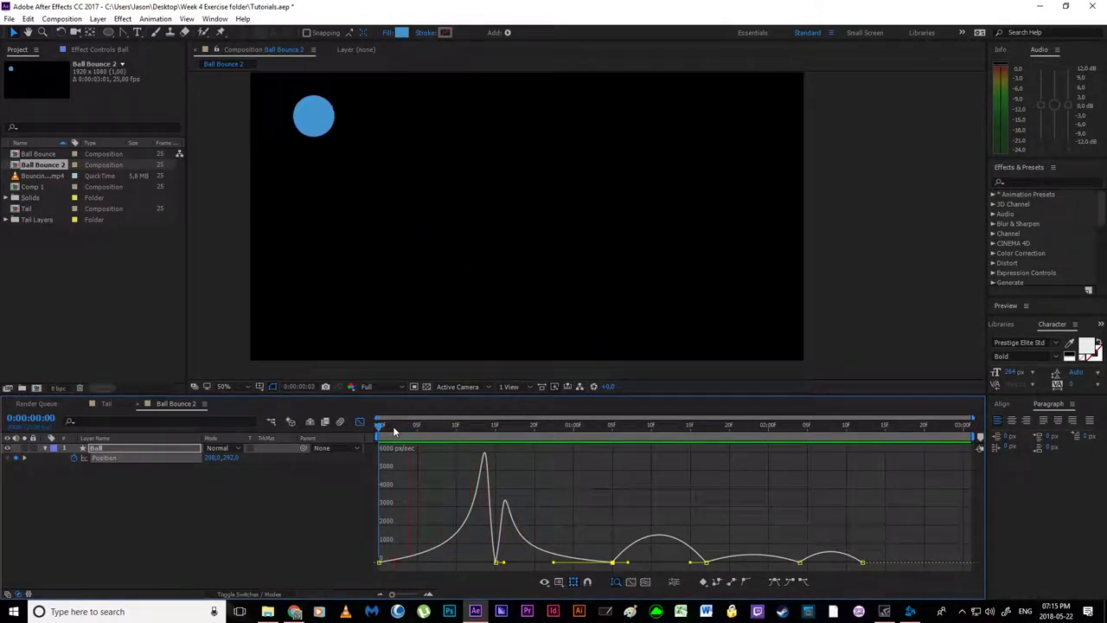
key(space)
key(space)
drag(403, 429, 537, 478)
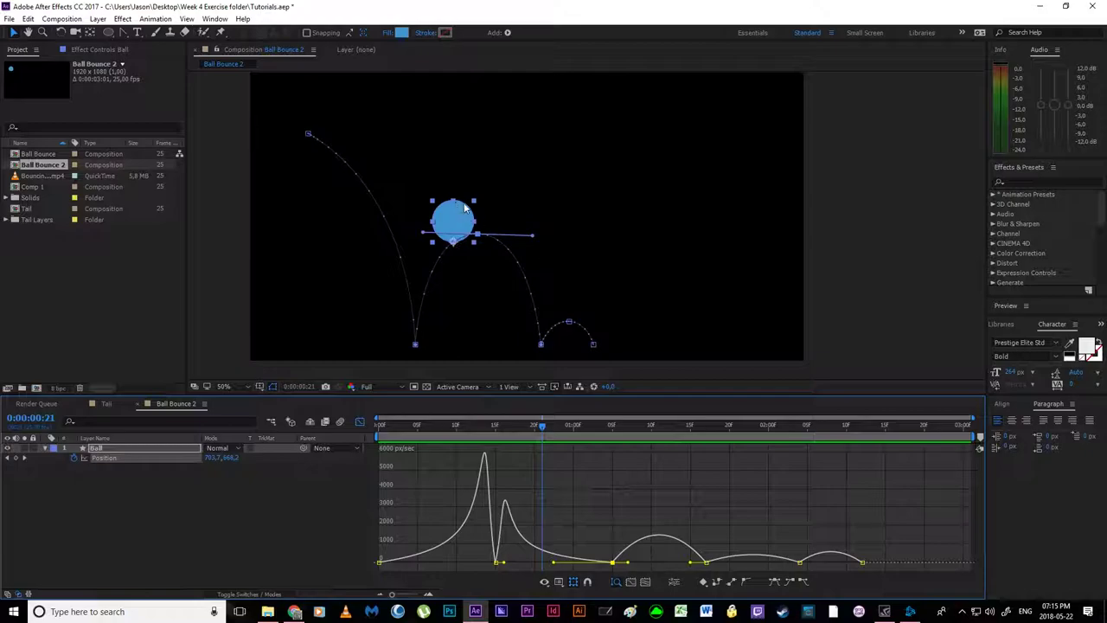
click(495, 425)
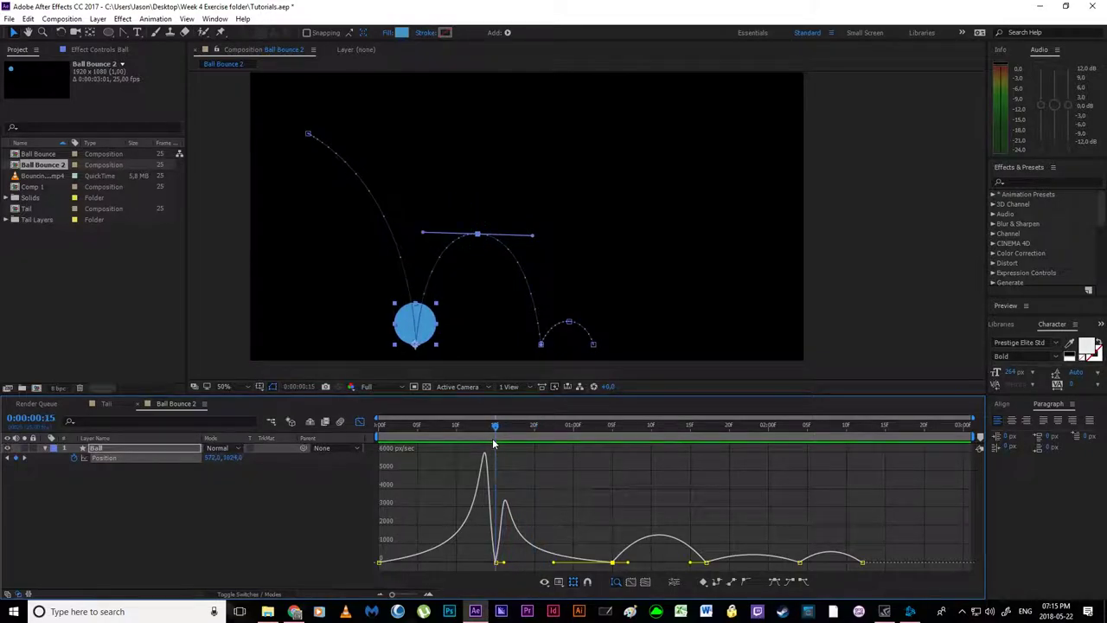
- Sharpen the impact at 0:00:01:17 by shortening its handles and lengthening the facing handles of the keyframes at 0:00:01:05 and 0:00:02:04
drag(494, 444, 613, 455)
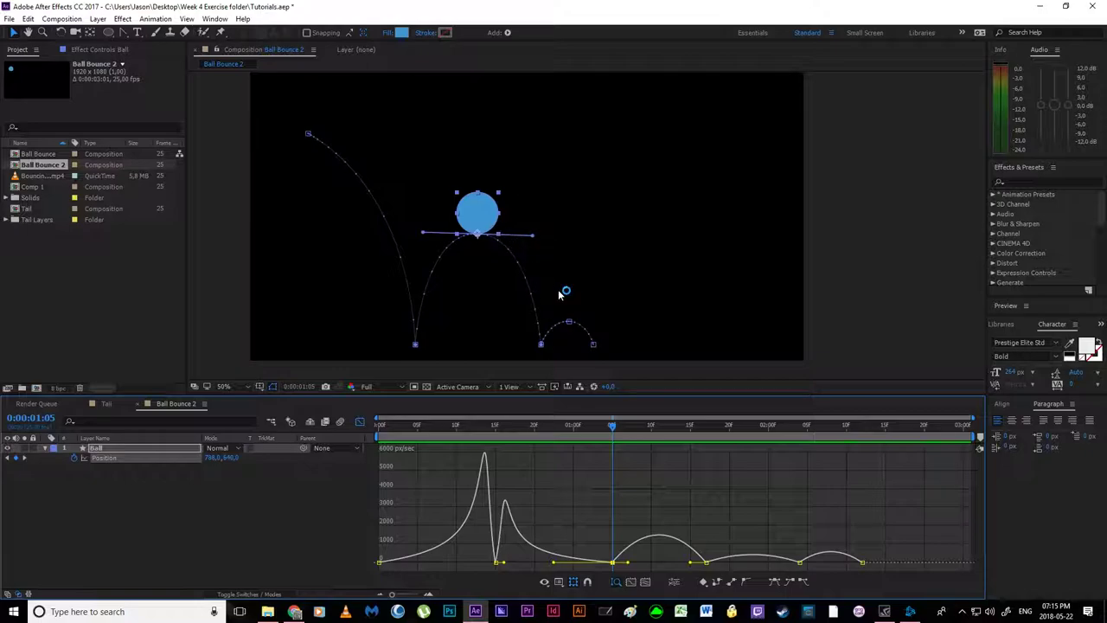
drag(631, 567, 698, 563)
drag(612, 430, 702, 463)
drag(723, 564, 711, 564)
drag(783, 564, 713, 567)
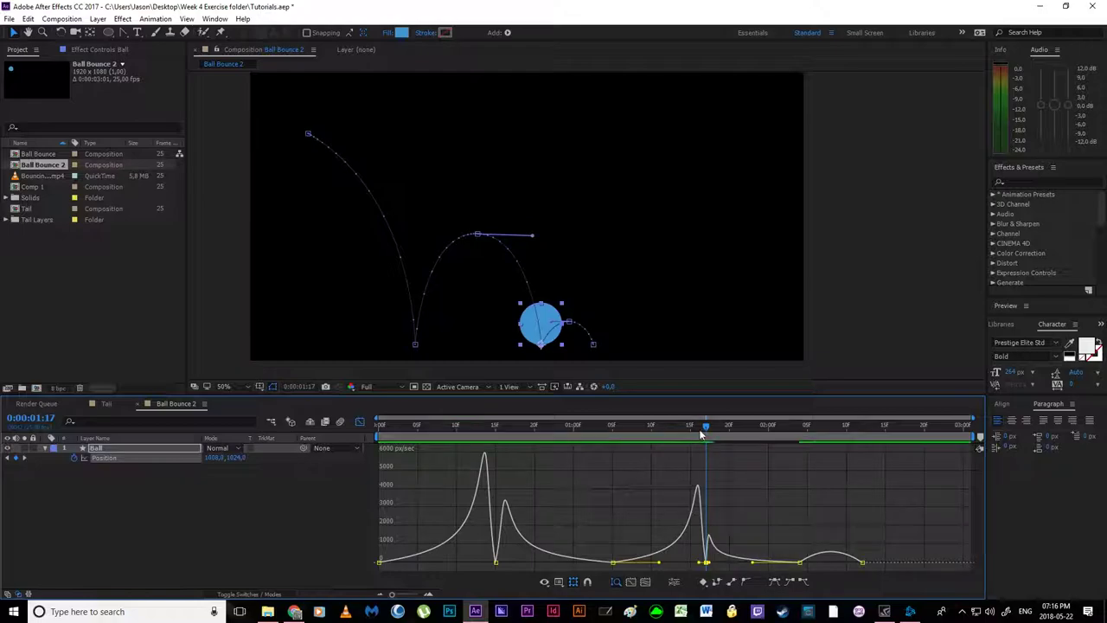
- Lengthen the outgoing handle of the keyframe at 0:00:02:04 so the ball accelerates into its last landing
drag(711, 430, 805, 450)
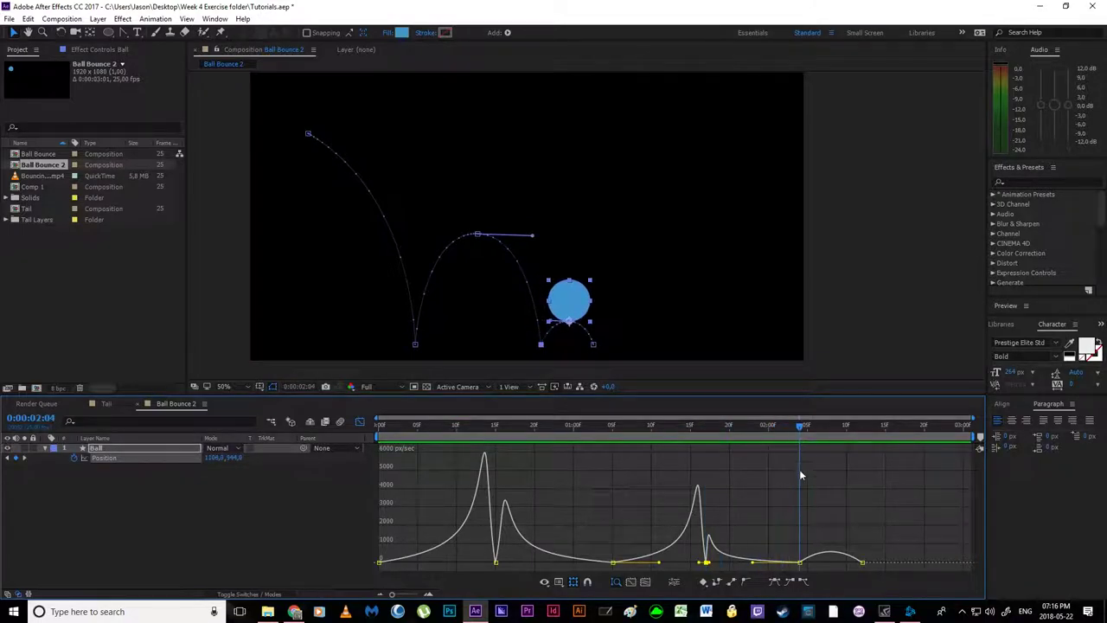
click(800, 563)
drag(811, 564, 876, 565)
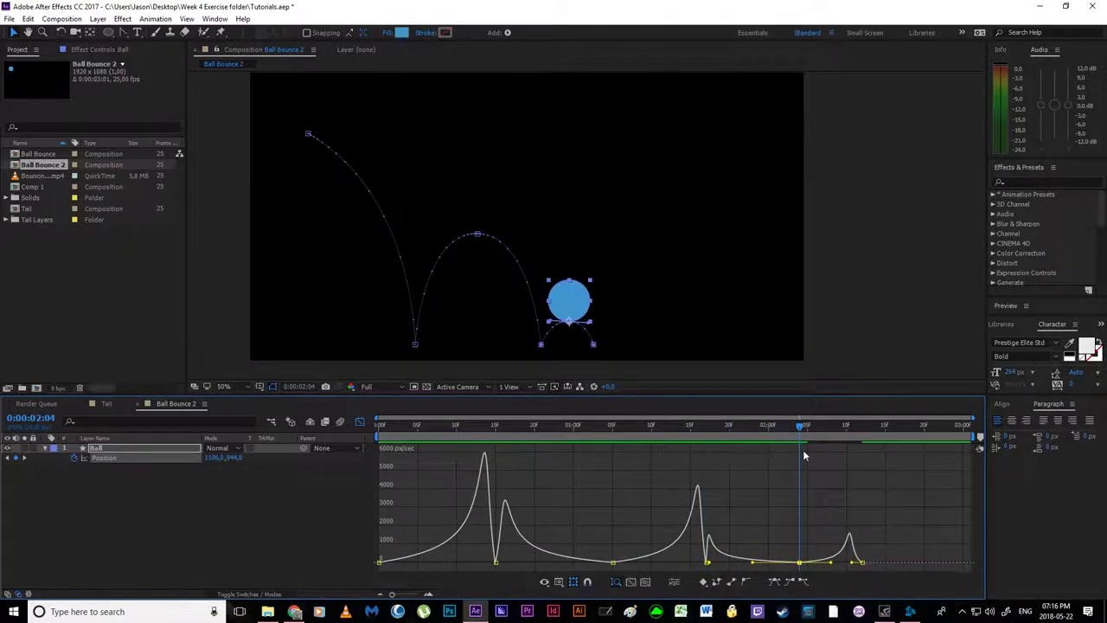
- Preview the whole bounce from the start and scrub through the arcs
drag(804, 456, 365, 467)
key(space)
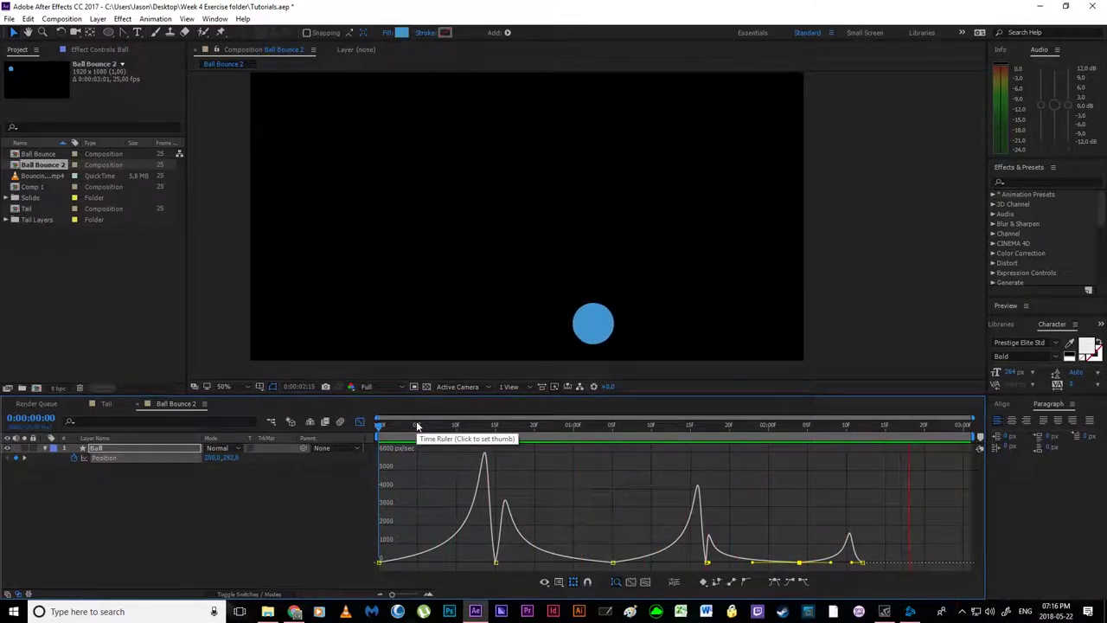
drag(417, 426, 534, 473)
drag(643, 484, 350, 480)
key(space)
- Examine the apex keyframes at 0:00:01:05 and 0:00:02:04 on the speed graph
click(615, 425)
mouse_move(613, 431)
mouse_down()
mouse_move(617, 483)
mouse_move(611, 429)
mouse_up()
click(613, 563)
click(799, 562)
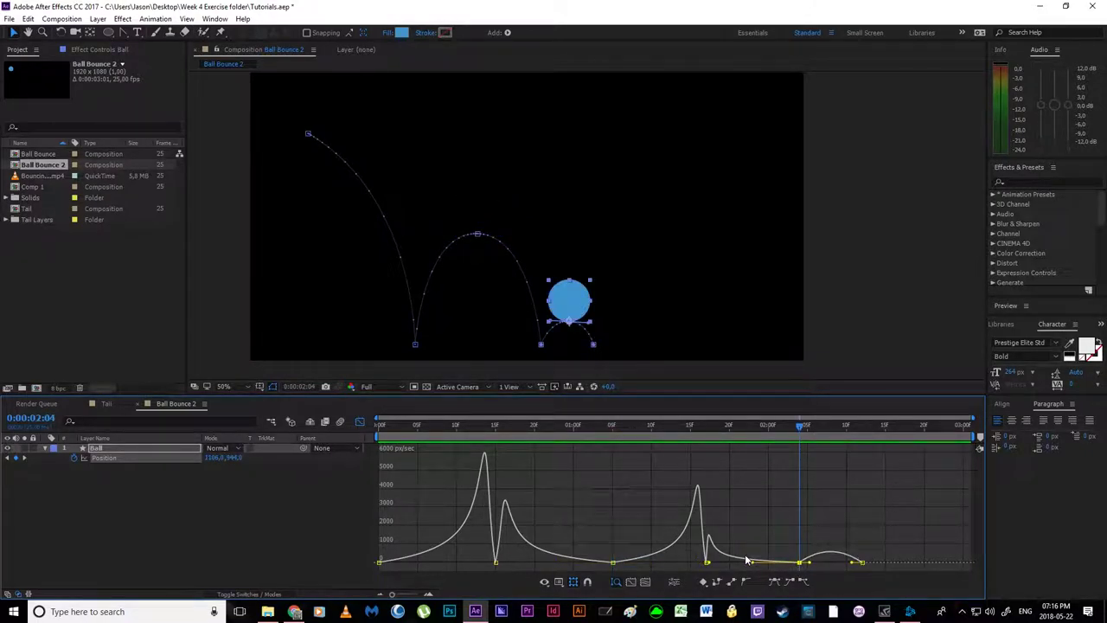
click(619, 512)
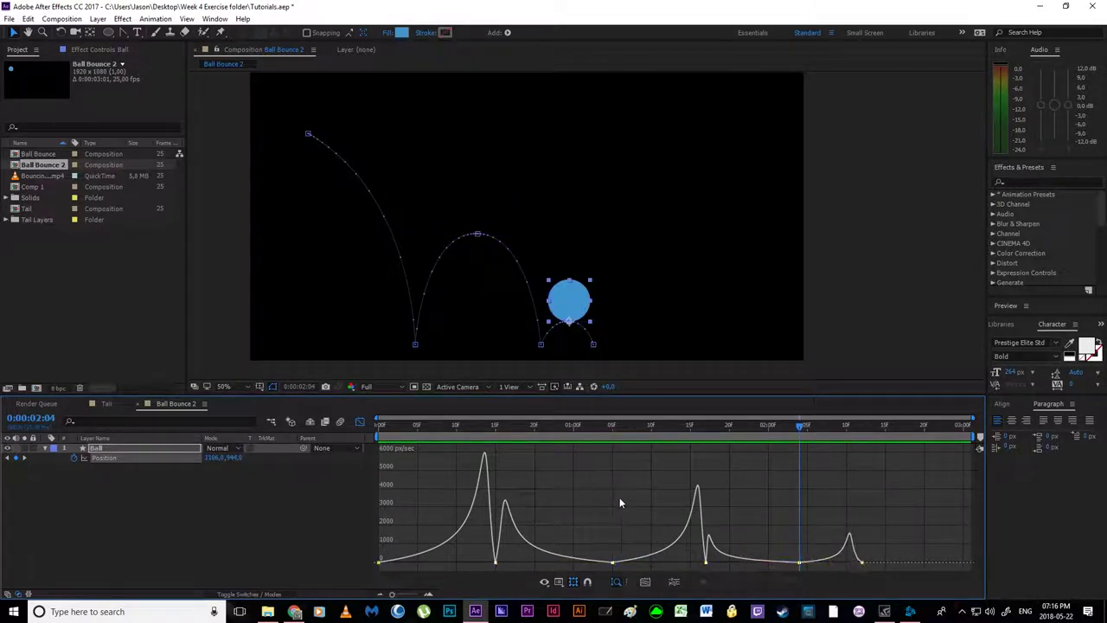
- Raise the speed of the apex keyframe at 0:00:01:05 to about 500 px/sec, checking the dots on the motion path
mouse_move(599, 427)
mouse_down()
mouse_move(610, 427)
mouse_move(592, 440)
mouse_move(610, 435)
mouse_up()
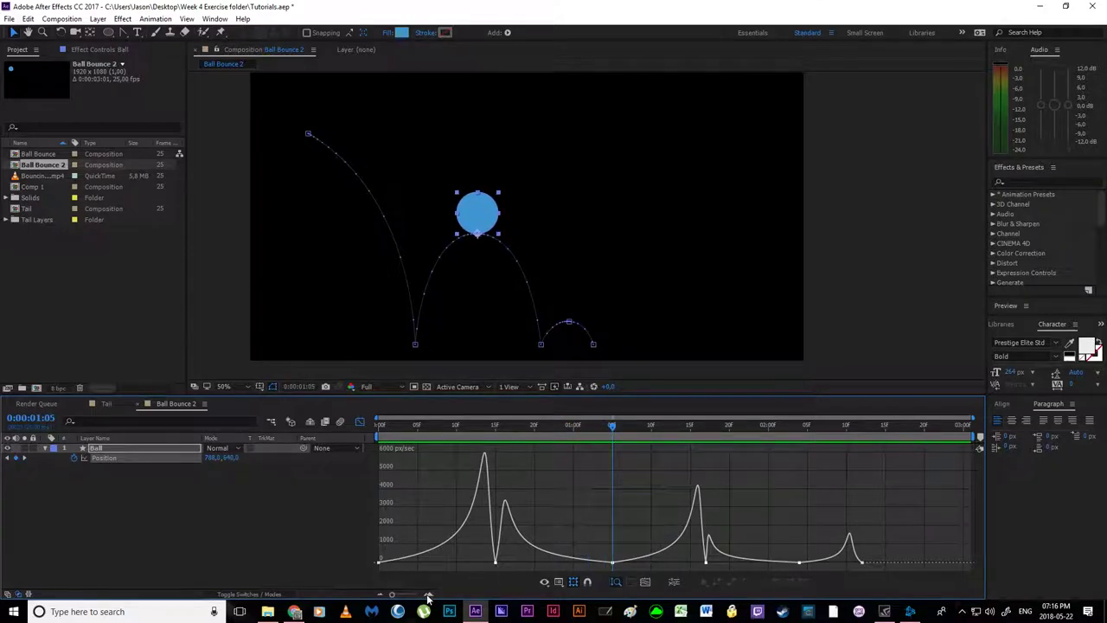
drag(394, 595, 423, 598)
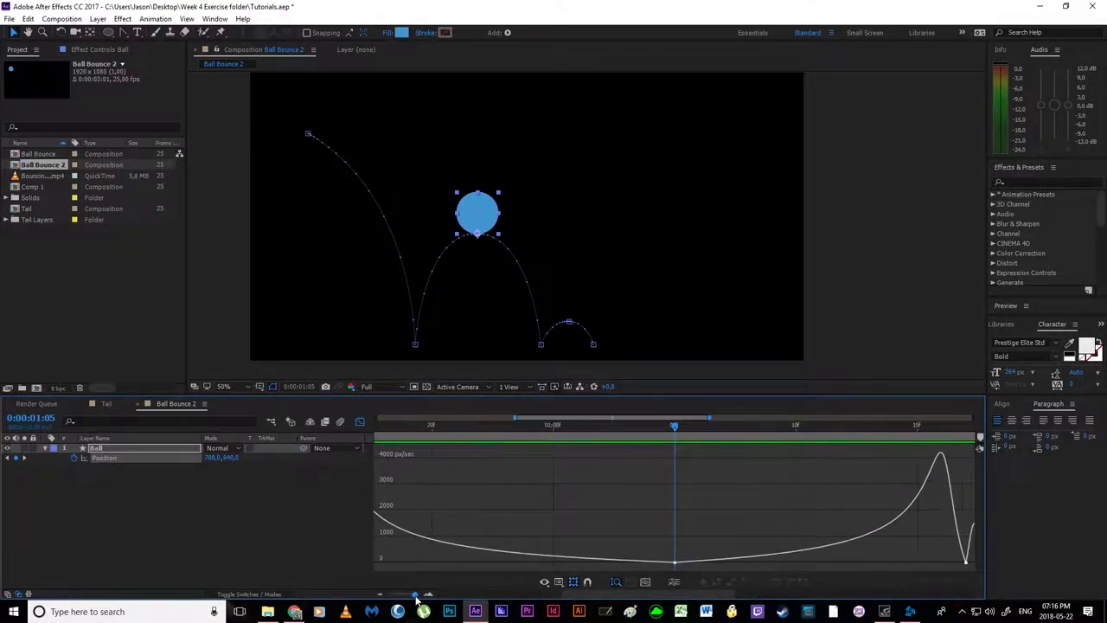
click(674, 563)
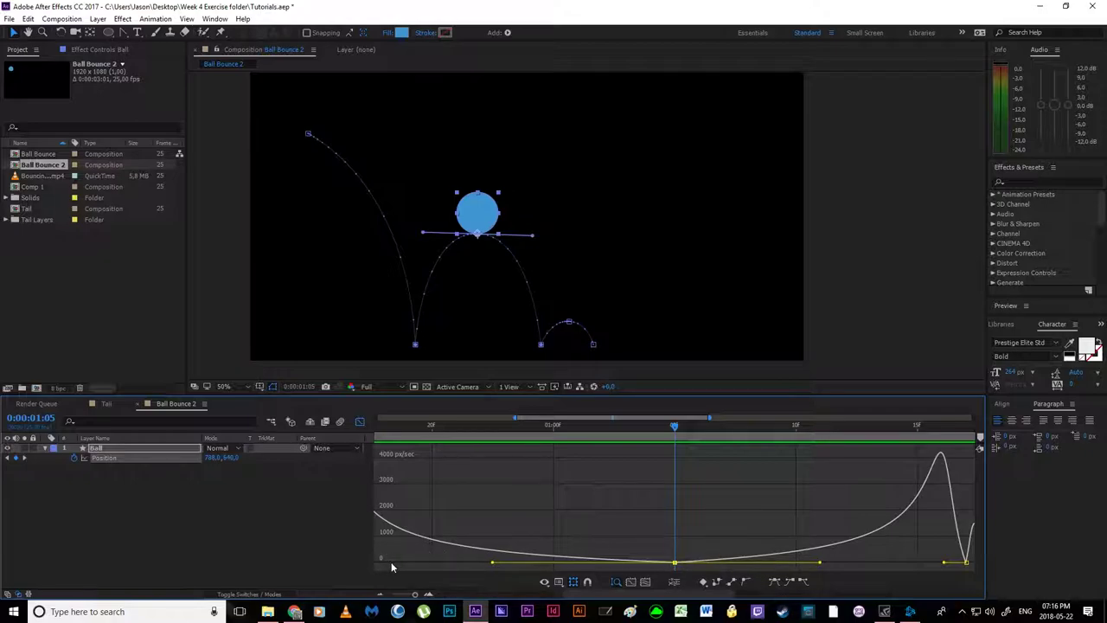
scroll(460, 260, up, 2)
key(space)
drag(361, 299, 593, 297)
drag(455, 316, 635, 324)
key(space)
drag(479, 306, 458, 355)
key(v)
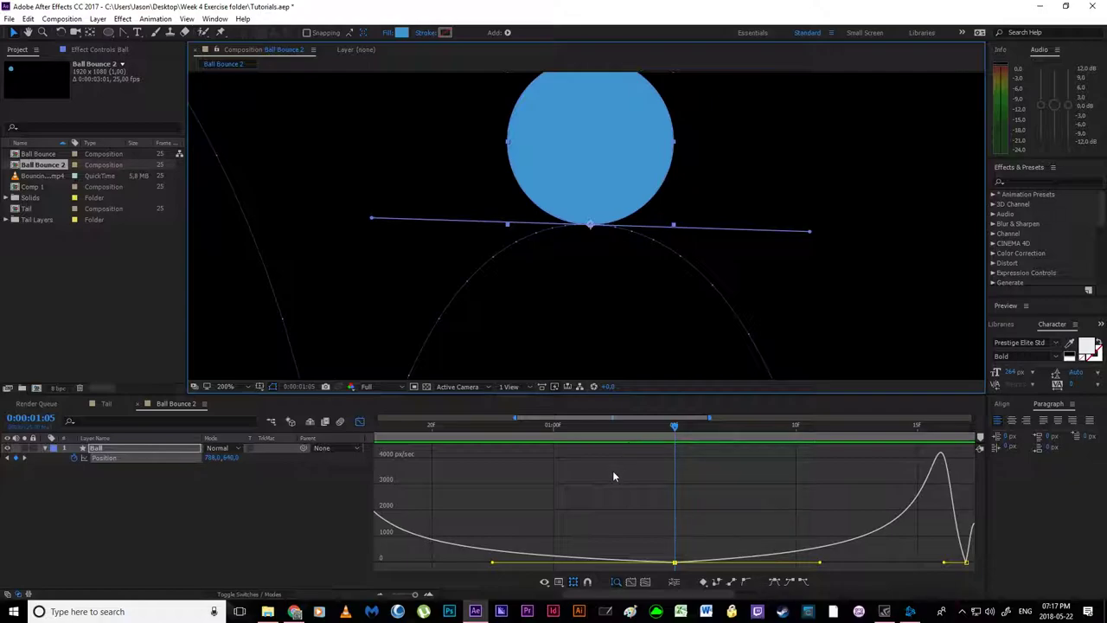
mouse_move(675, 563)
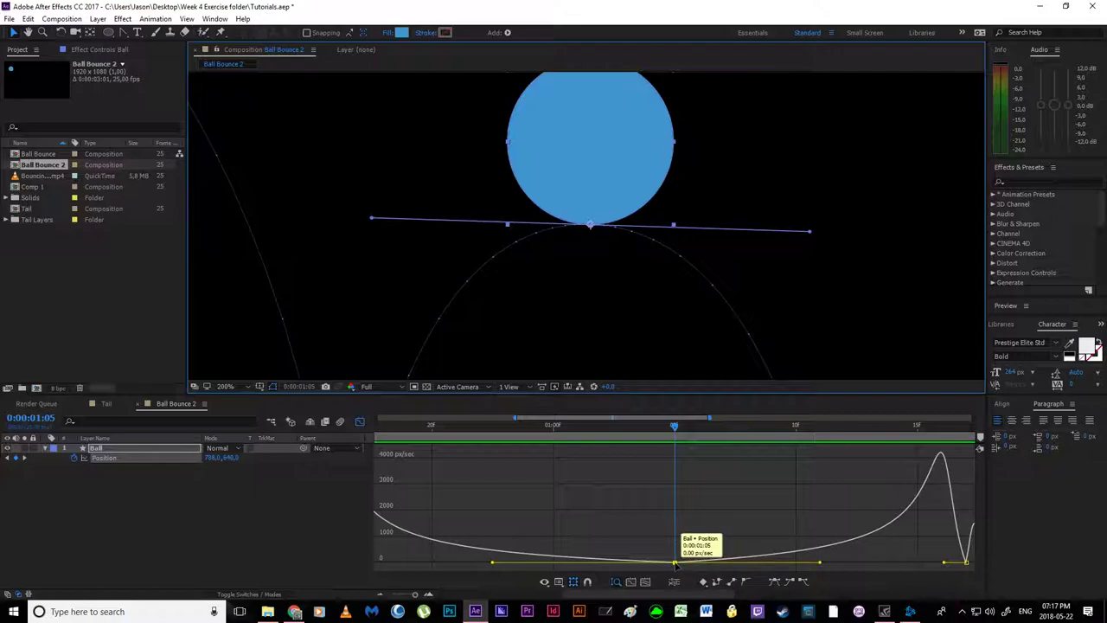
drag(675, 563, 679, 545)
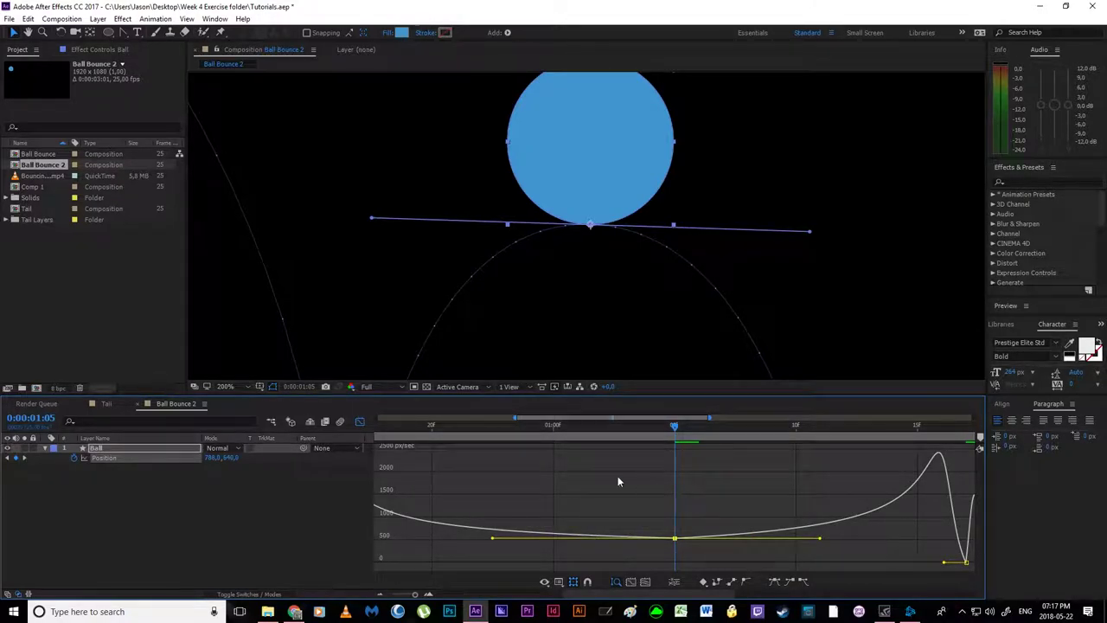
- Preview the first rebound with the raised apex speed, with the whole timeline and motion path in view
drag(411, 593, 392, 593)
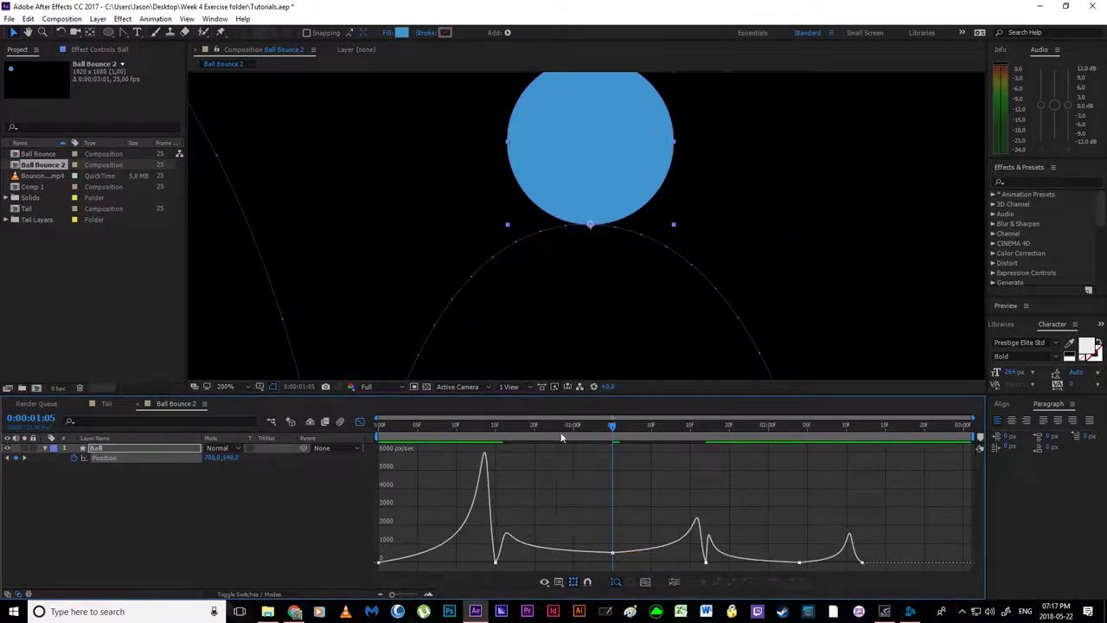
click(428, 432)
key(space)
scroll(459, 312, down, 3)
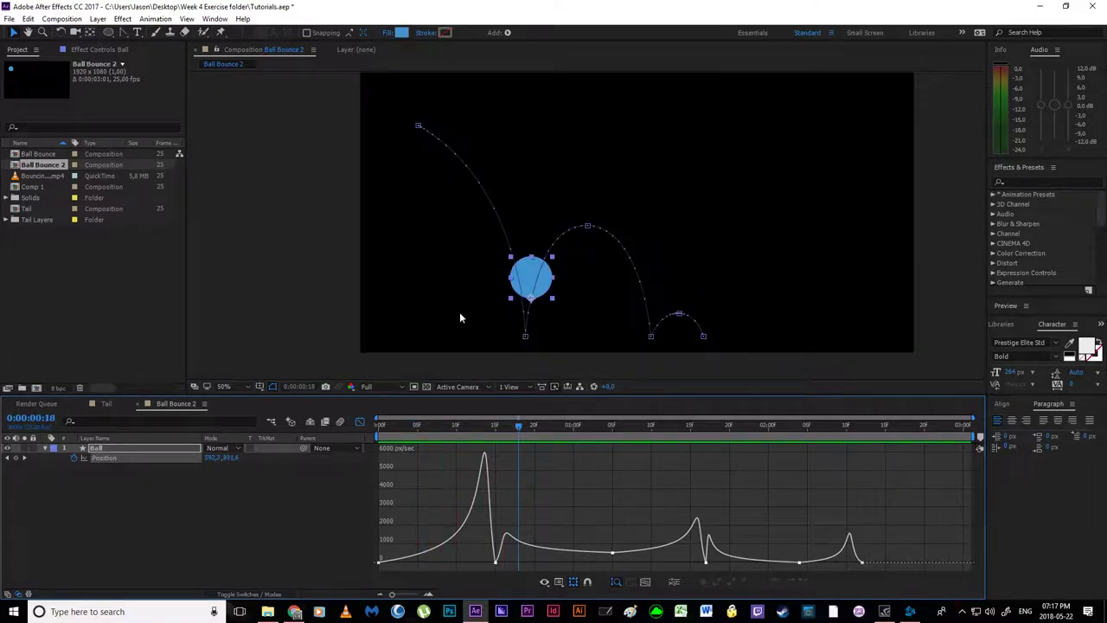
- Preview the bounce from the start through the second impact
drag(448, 431, 352, 431)
key(space)
key(space)
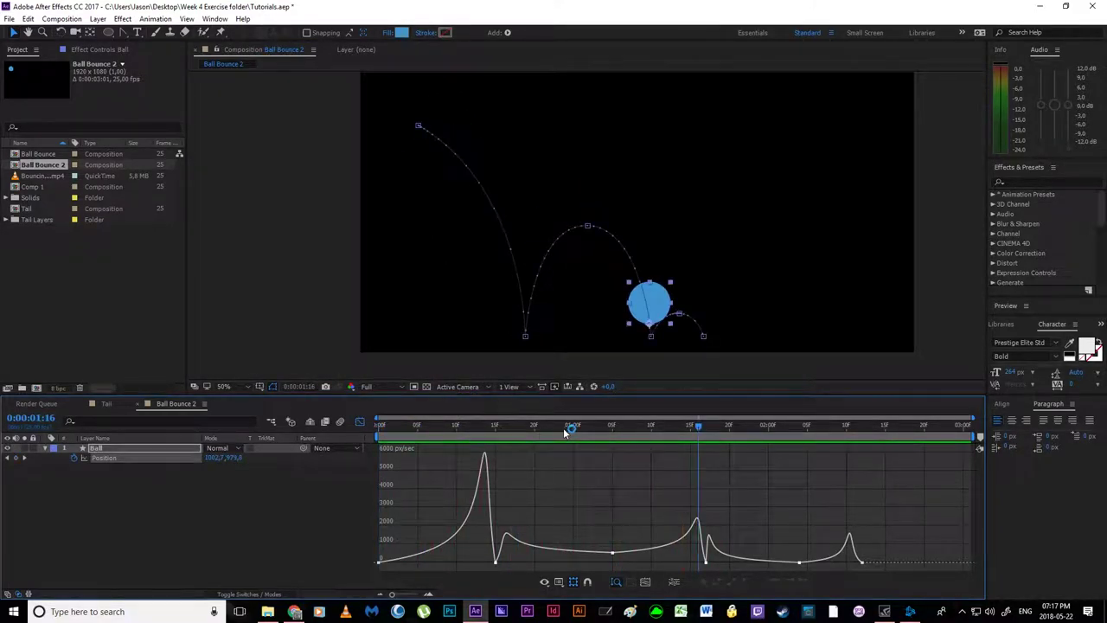
- Lower the speed of the apex keyframe at 0:00:01:05 to about 200 px/sec, checking the dot spacing on the motion path
click(597, 430)
mouse_move(597, 439)
mouse_down()
mouse_move(612, 436)
mouse_move(587, 441)
mouse_move(615, 447)
mouse_up()
key(period)
key(period)
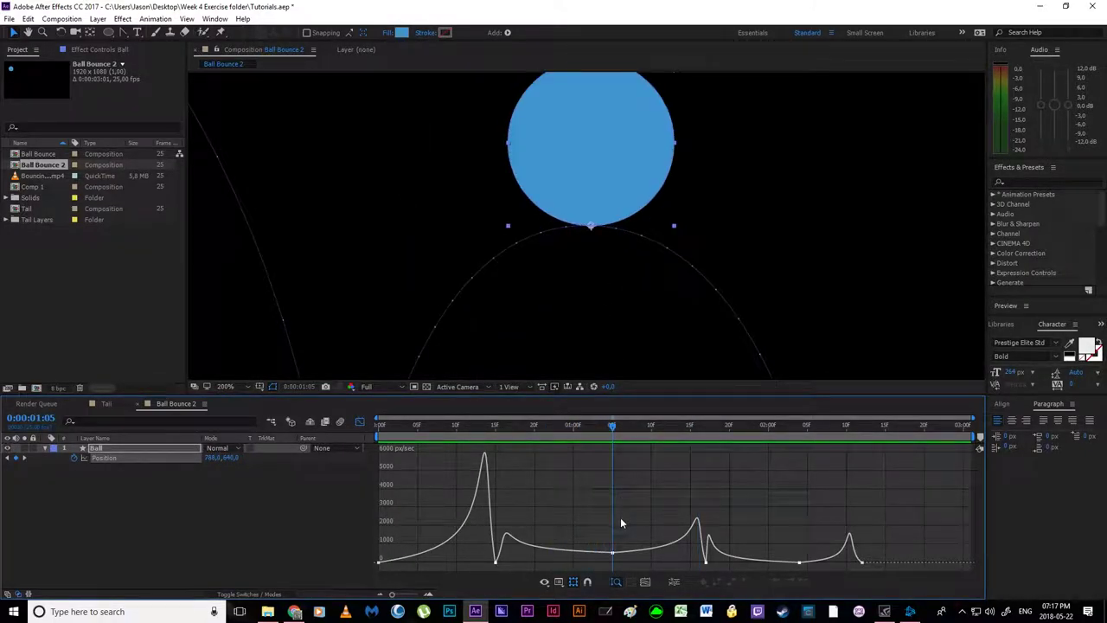
click(430, 593)
click(430, 593)
drag(579, 524, 596, 556)
scroll(510, 517, down, 5)
click(511, 518)
- Preview the bounce from the start with the lowered first apex speed and the whole frame in view
drag(512, 432, 420, 434)
key(space)
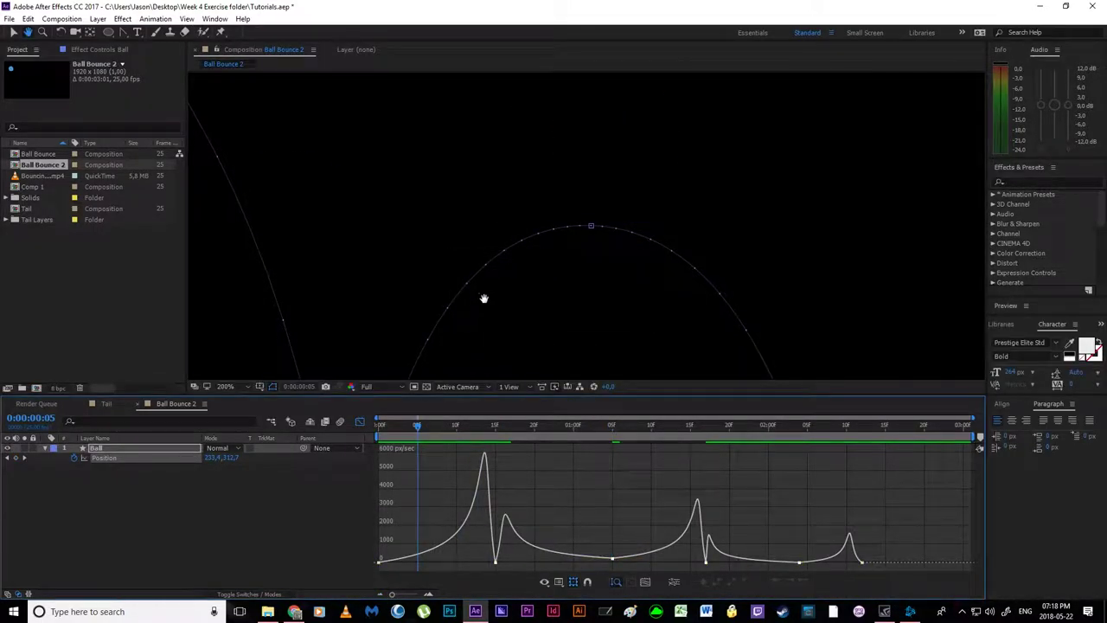
scroll(477, 299, down, 2)
drag(419, 428, 339, 428)
key(space)
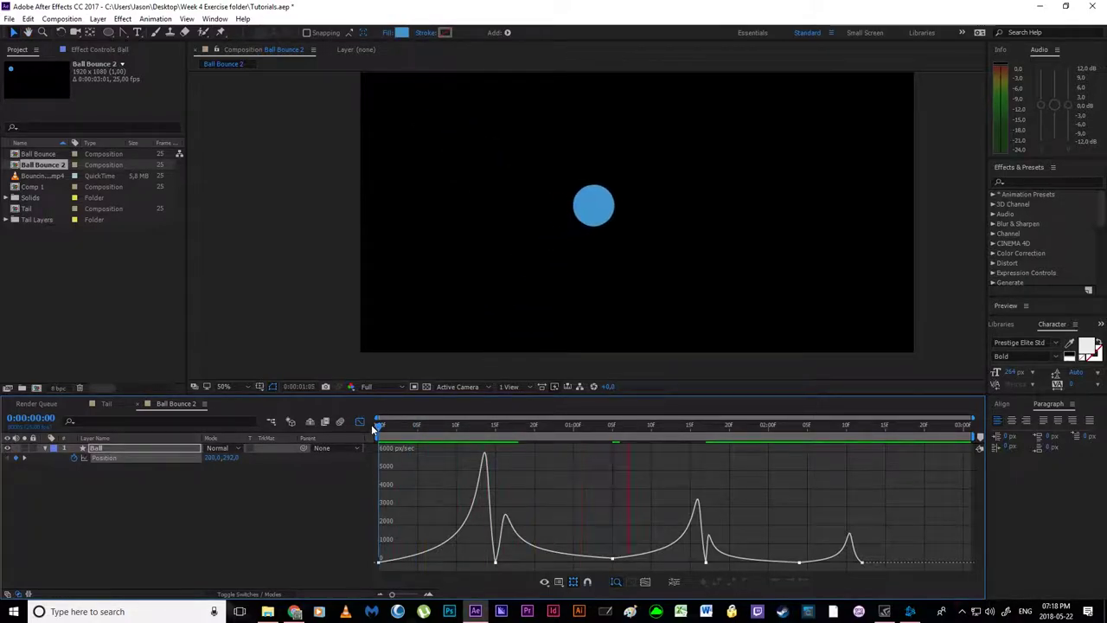
key(space)
- Raise the speed of the second apex keyframe at 0:00:02:04 to about 60 px/sec and preview the whole bounce
drag(757, 456, 797, 447)
click(430, 594)
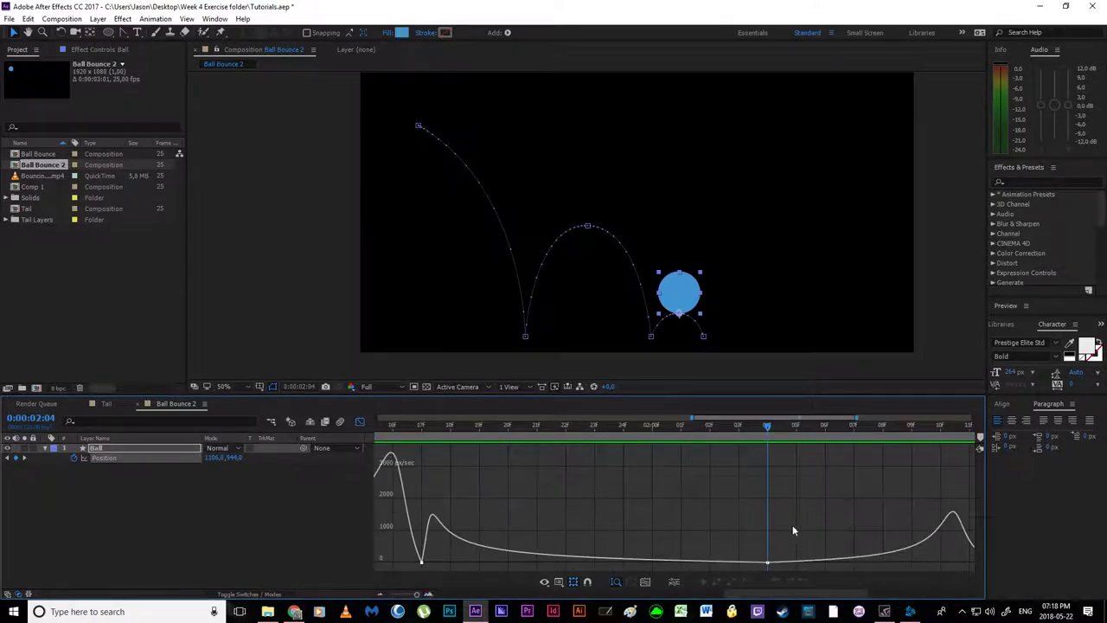
click(430, 594)
click(430, 594)
drag(562, 543, 608, 560)
click(380, 595)
click(379, 594)
click(540, 486)
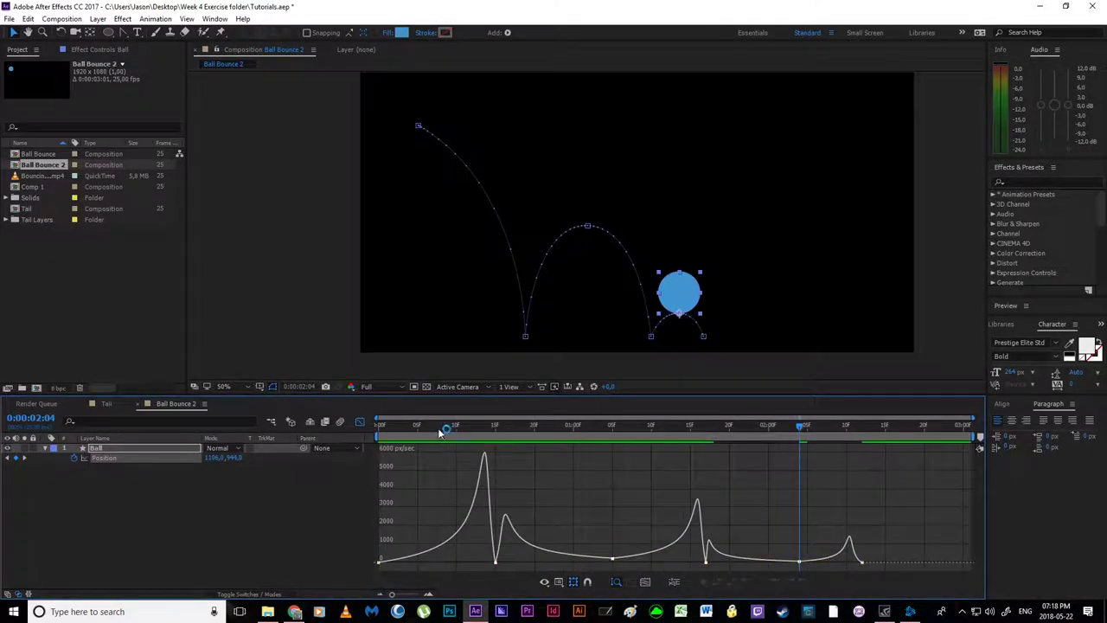
key(space)
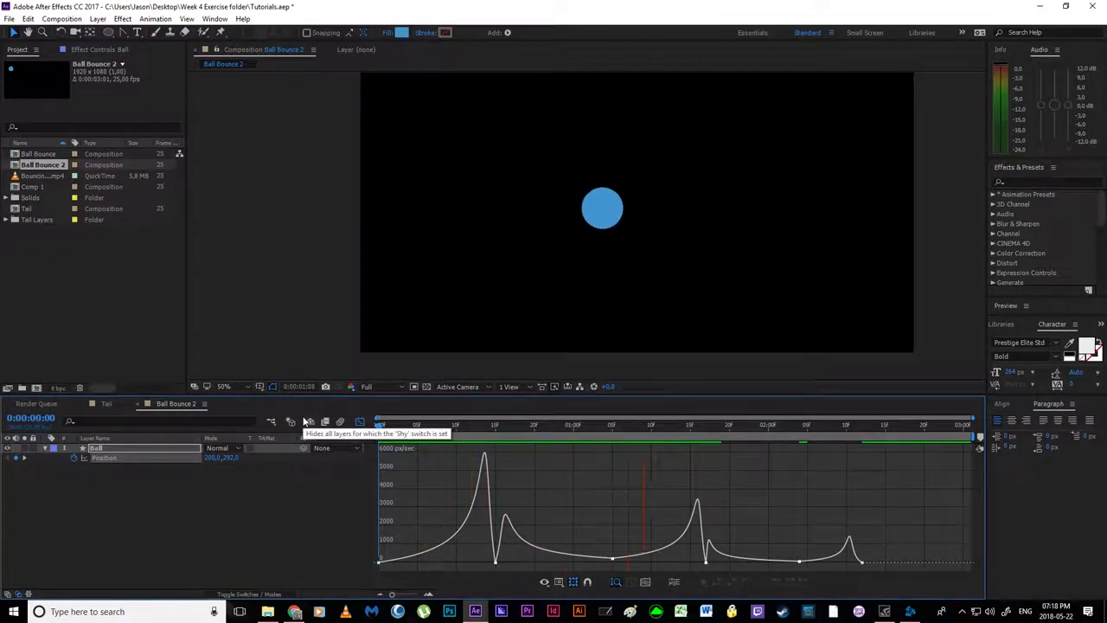
key(space)
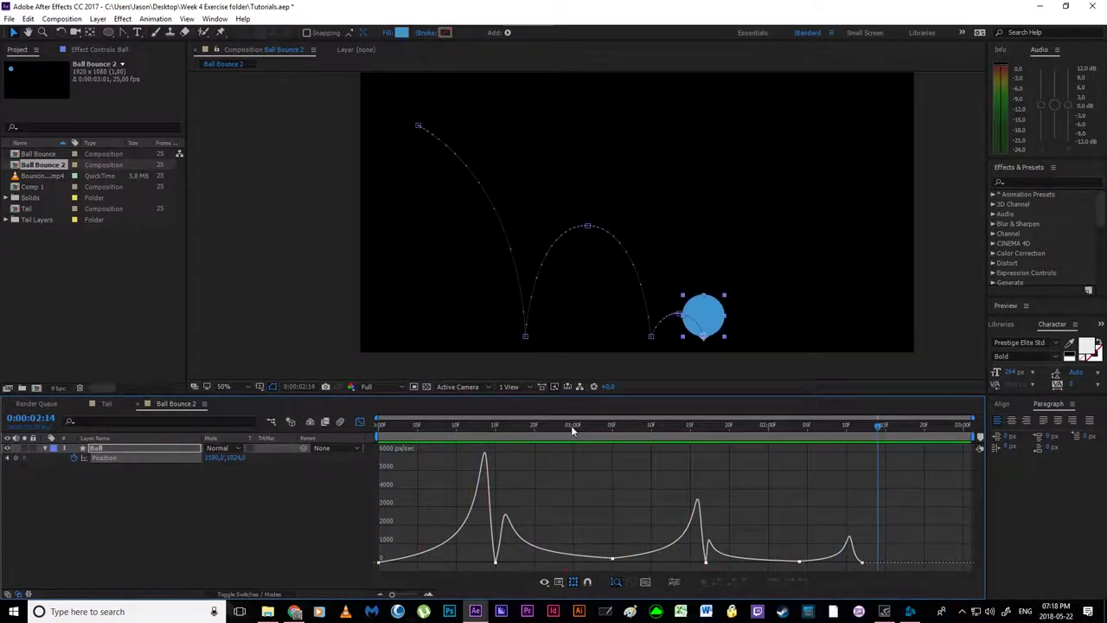
- Raise the speed of the apex keyframe at 0:00:02:04 further, to about 100 px/sec, and preview the last rebound
click(793, 425)
click(429, 595)
click(428, 594)
scroll(605, 547, right, 3)
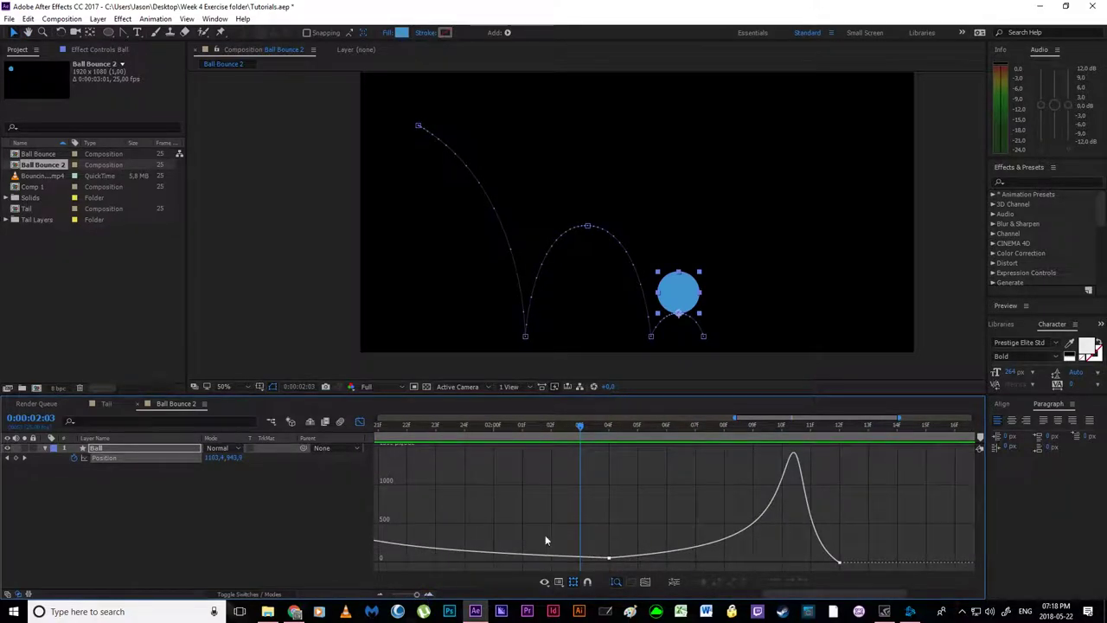
drag(615, 562, 614, 561)
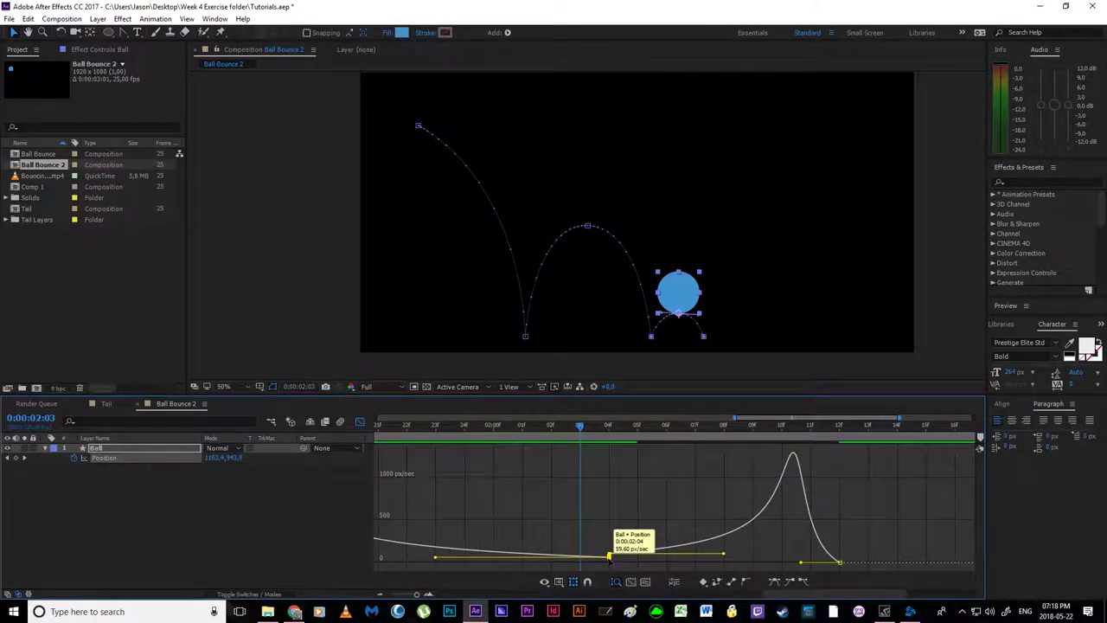
click(382, 596)
click(383, 596)
click(595, 513)
key(space)
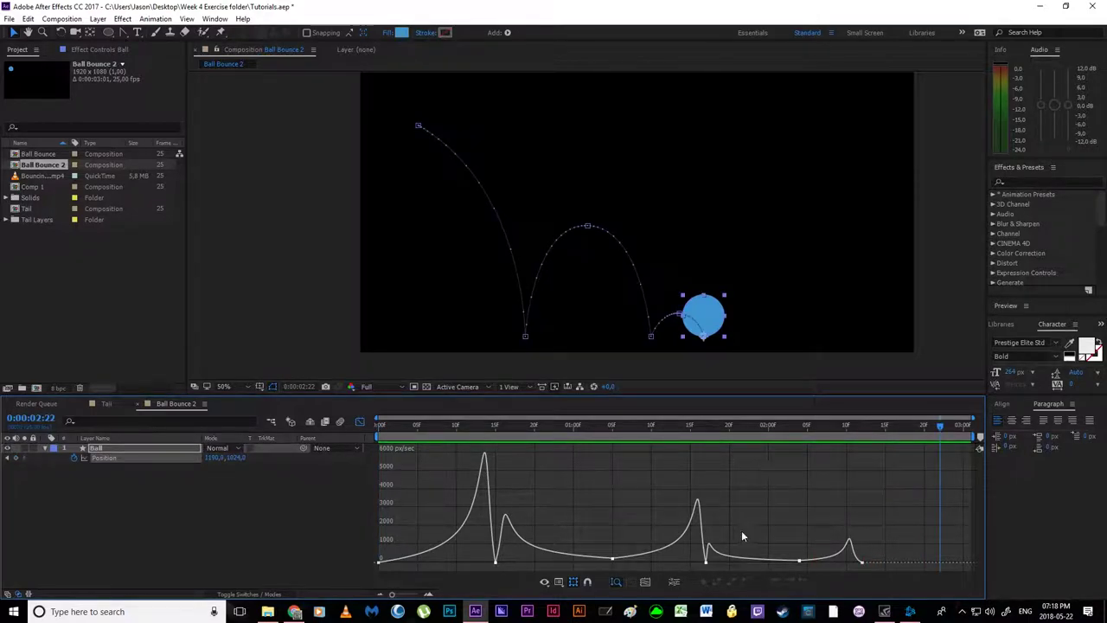
click(801, 428)
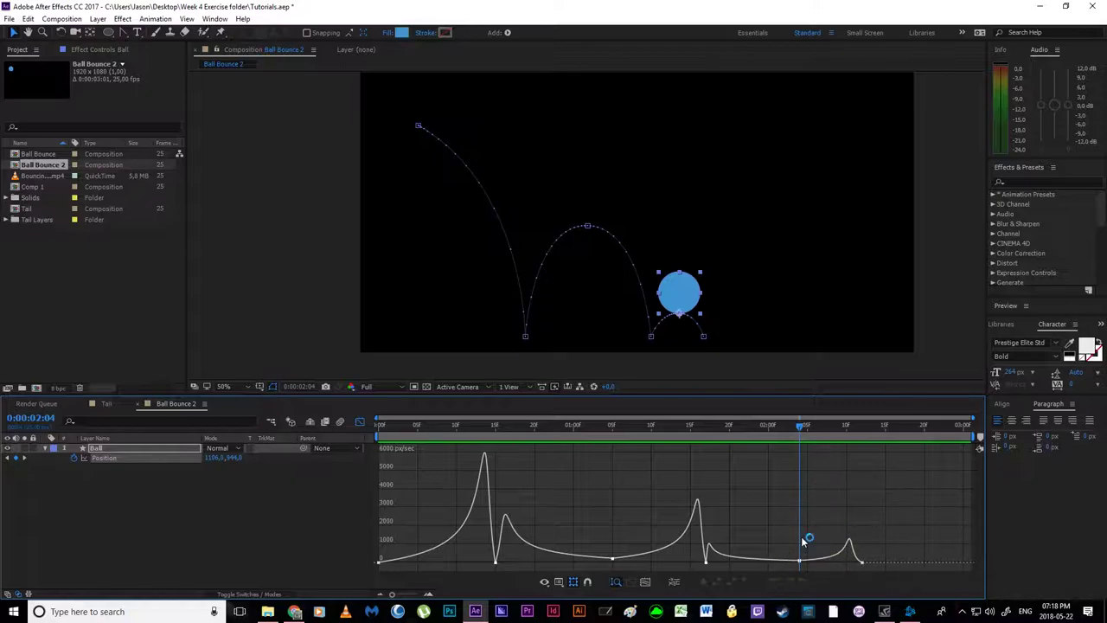
- Switch the timeline from the speed graph back to layer bars and preview the animation from the start
click(360, 423)
click(558, 534)
drag(614, 433, 352, 436)
key(space)
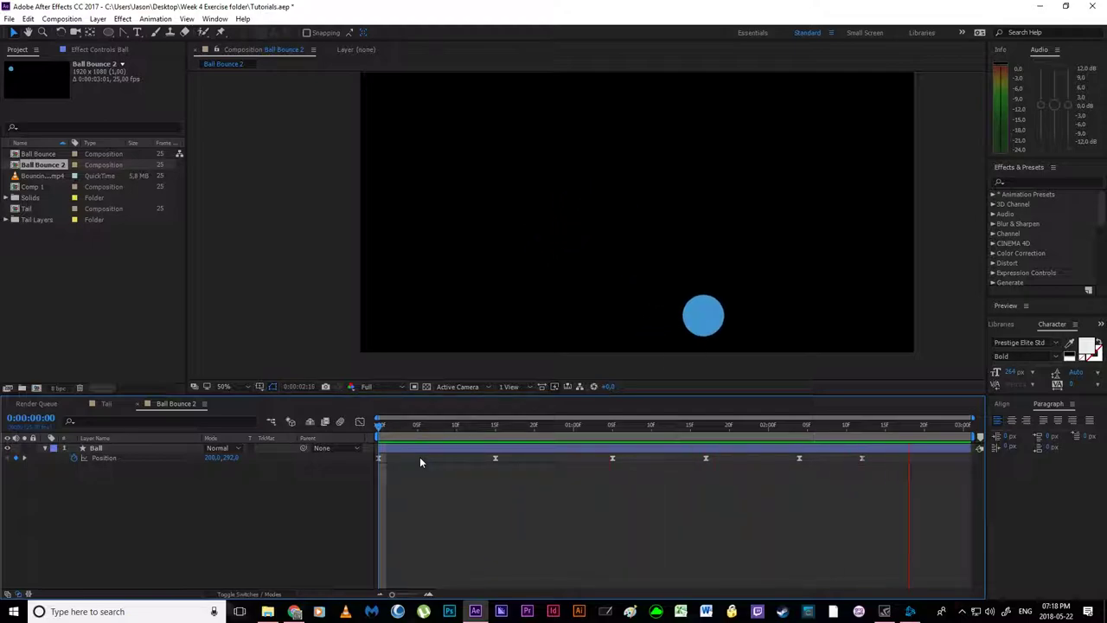
key(space)
drag(404, 430, 363, 437)
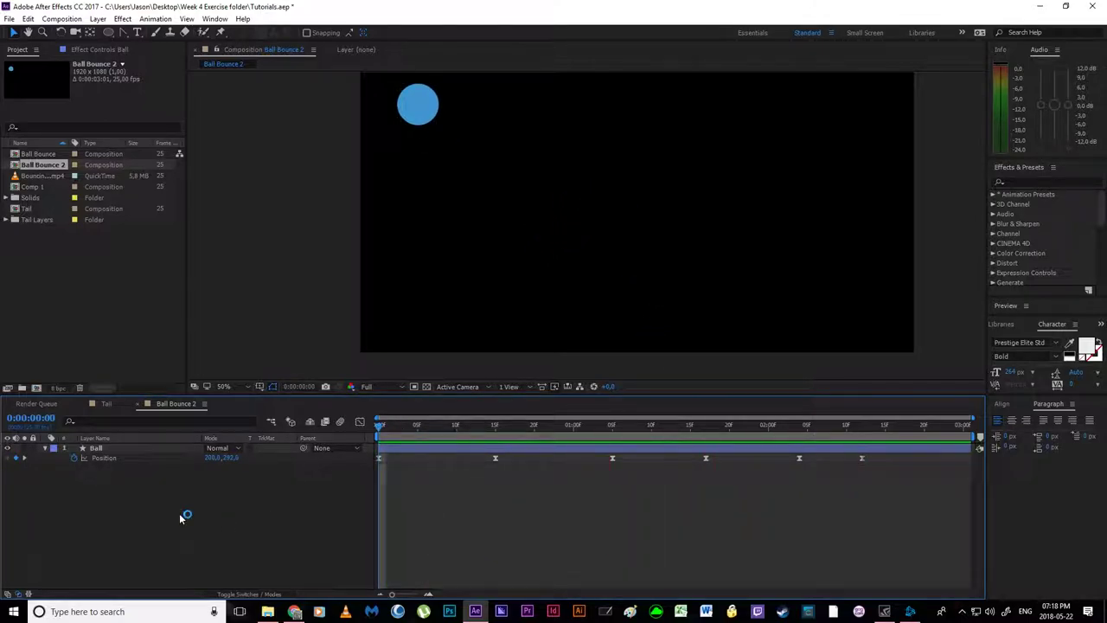
- Add a Scale keyframe to the Ball layer at 0:00:00:00 and make it a hold keyframe
click(101, 449)
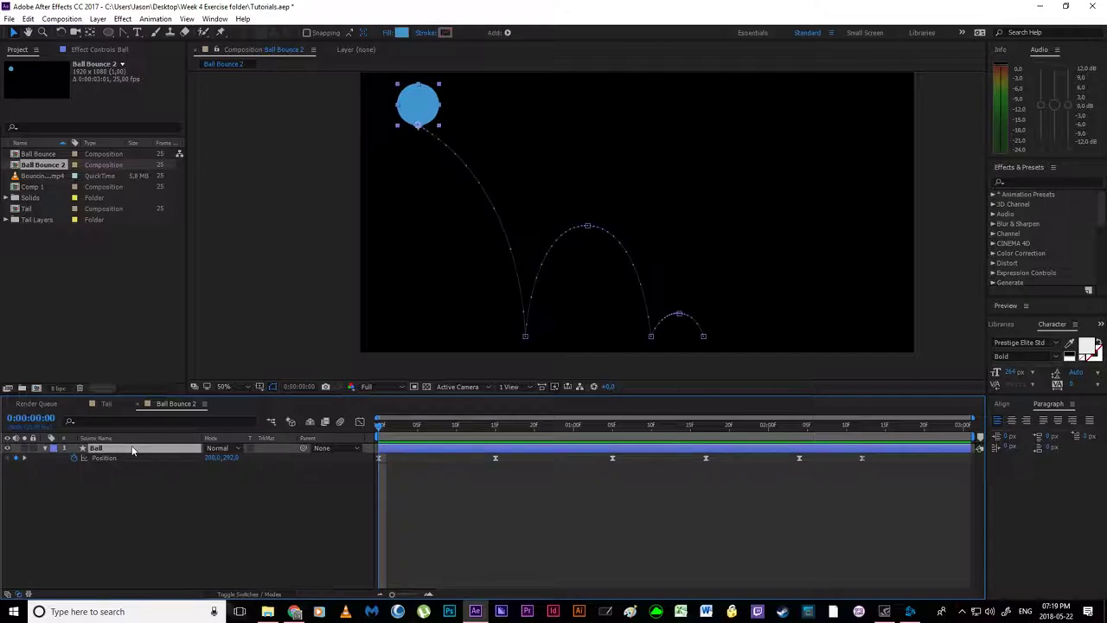
key(shift+s)
click(74, 468)
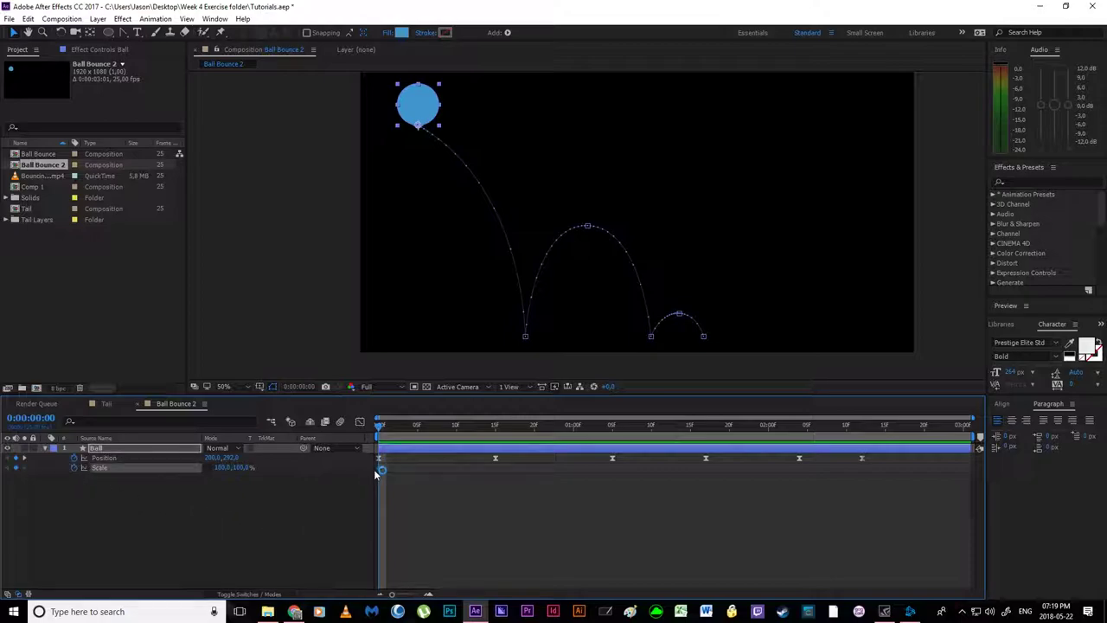
right_click(379, 471)
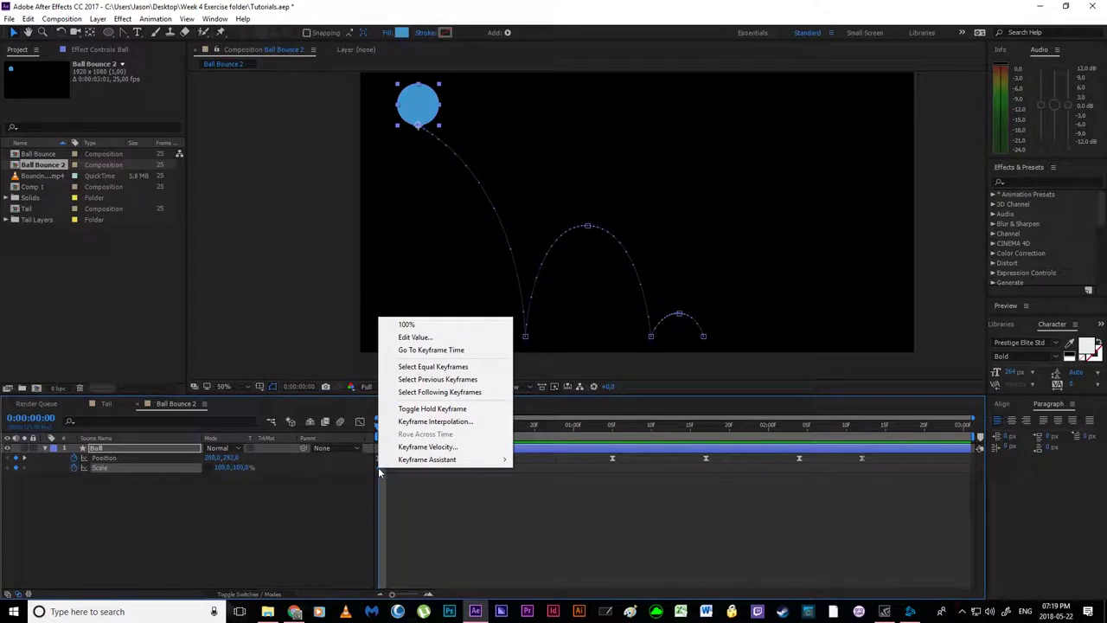
click(441, 409)
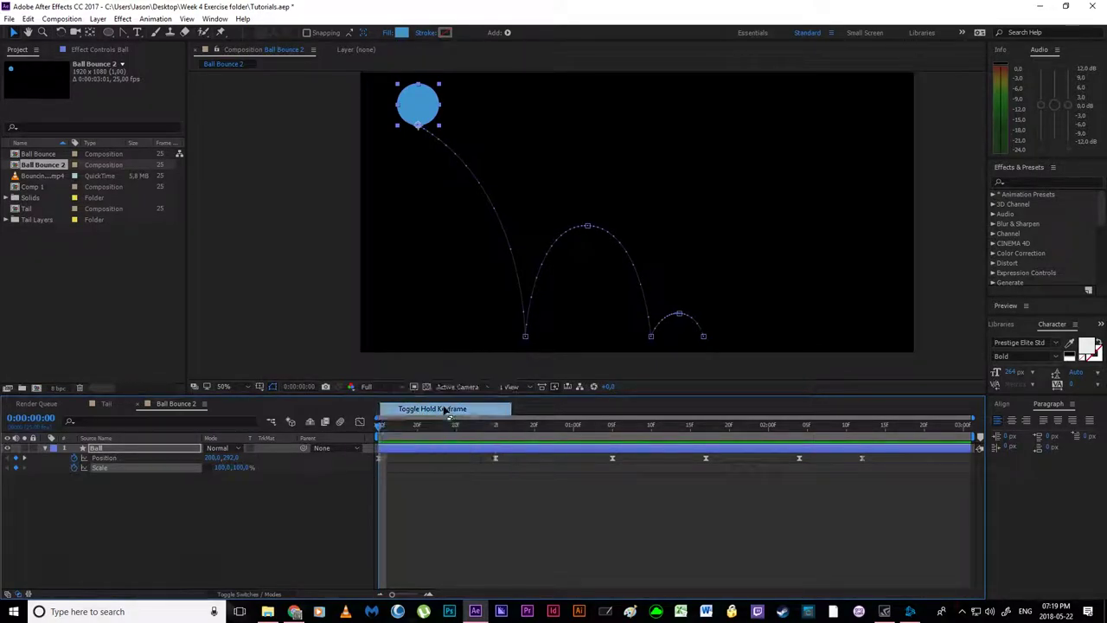
click(432, 512)
- At the first ground contact, 0:00:00:15, set the ball's horizontal Scale to 120% independently of its height
drag(382, 427, 495, 449)
click(495, 450)
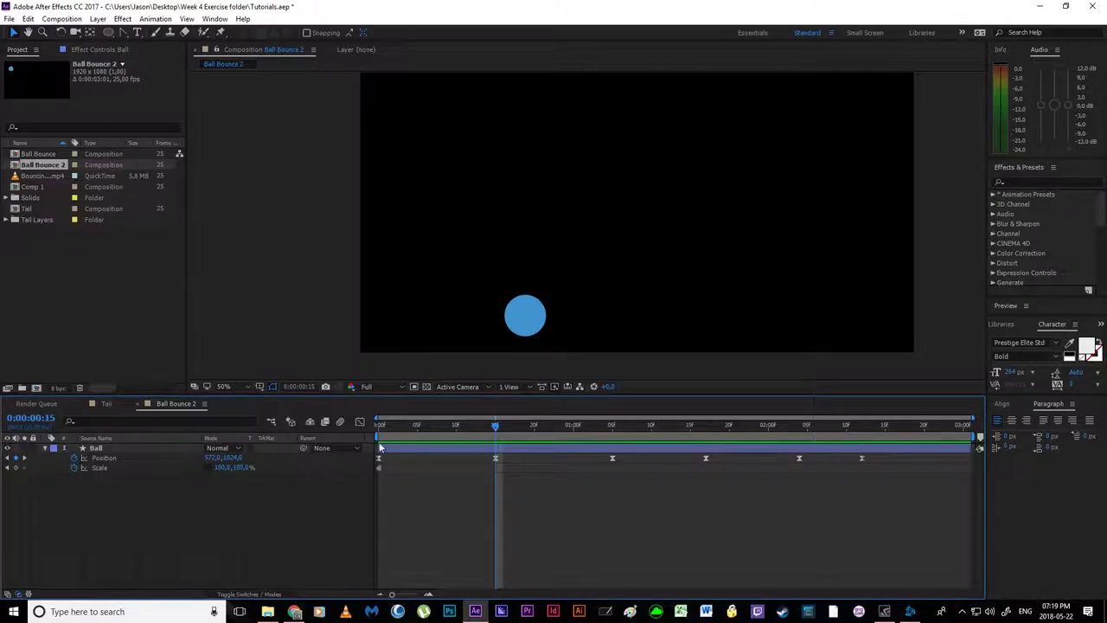
key(slash)
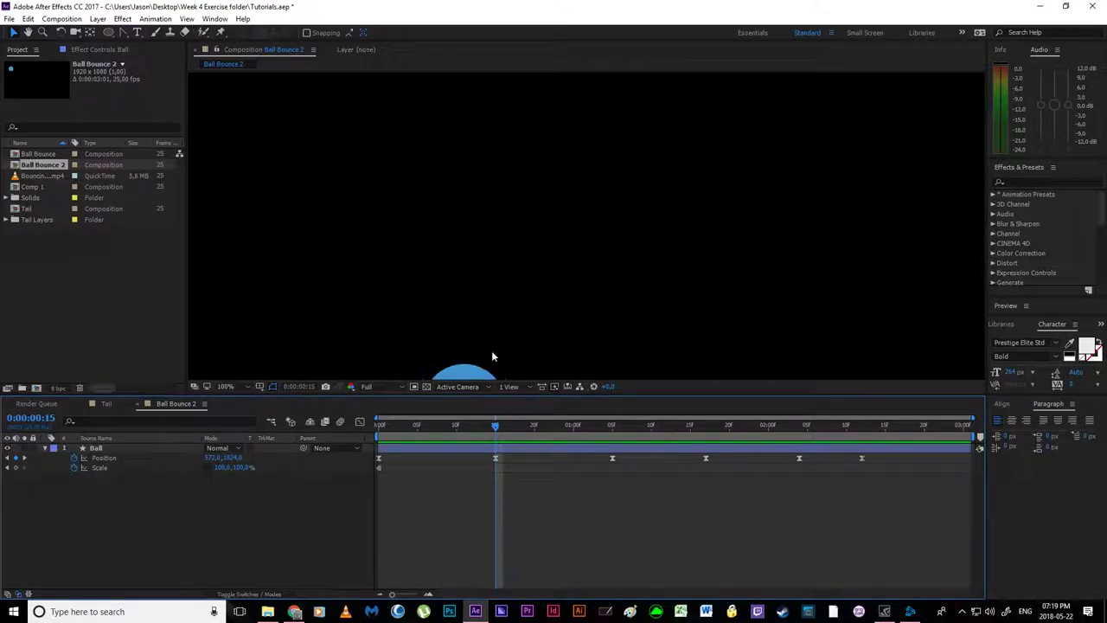
drag(480, 343, 393, 336)
key(v)
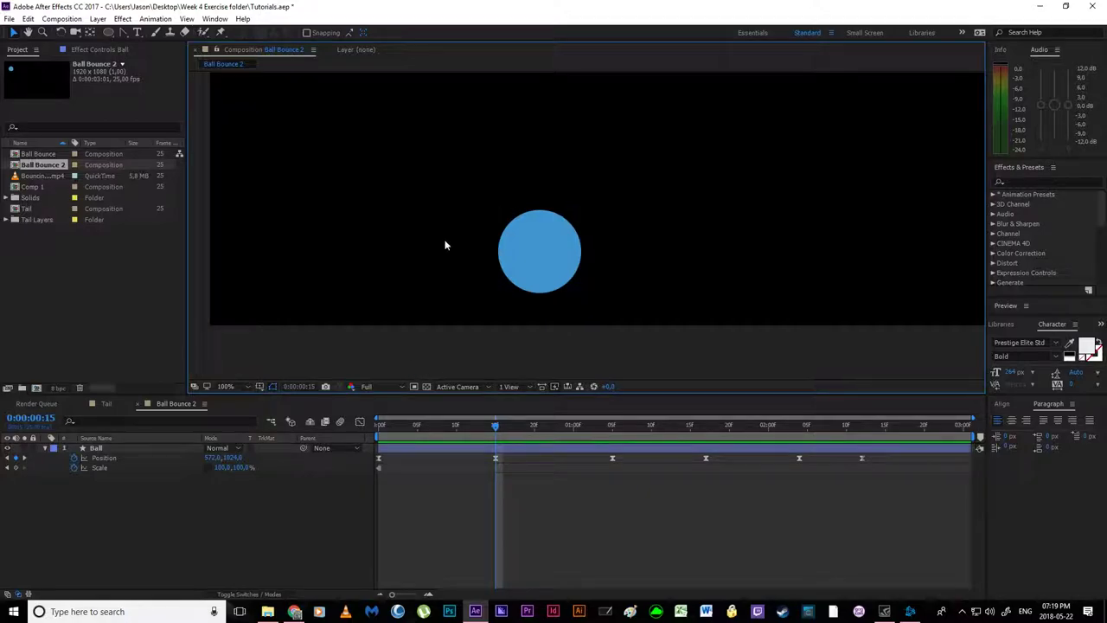
click(252, 480)
drag(223, 467, 234, 474)
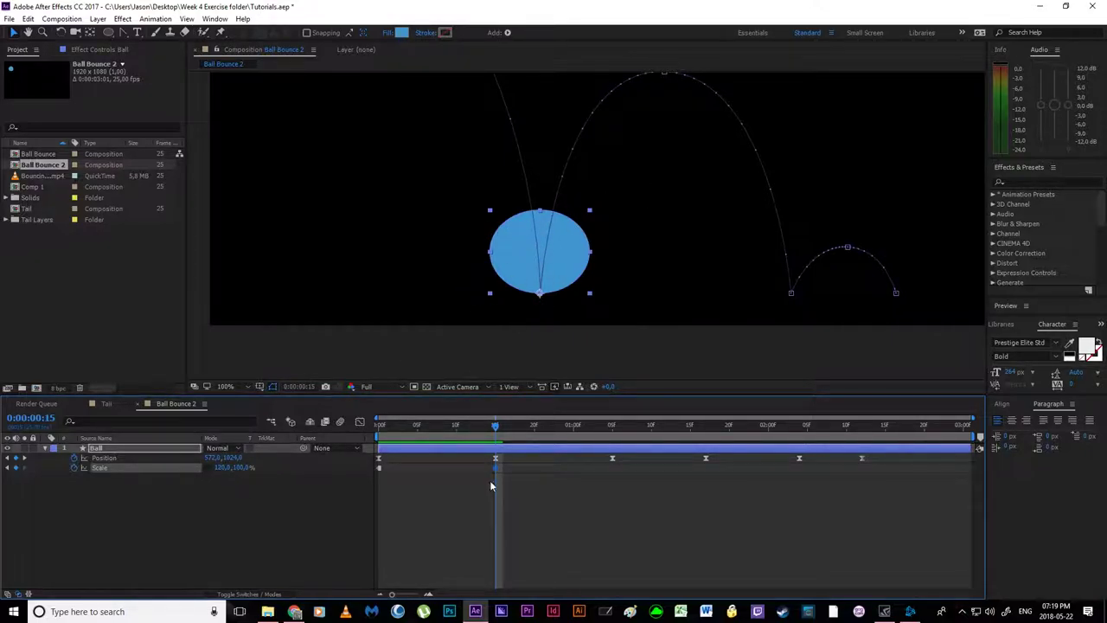
drag(496, 428, 494, 428)
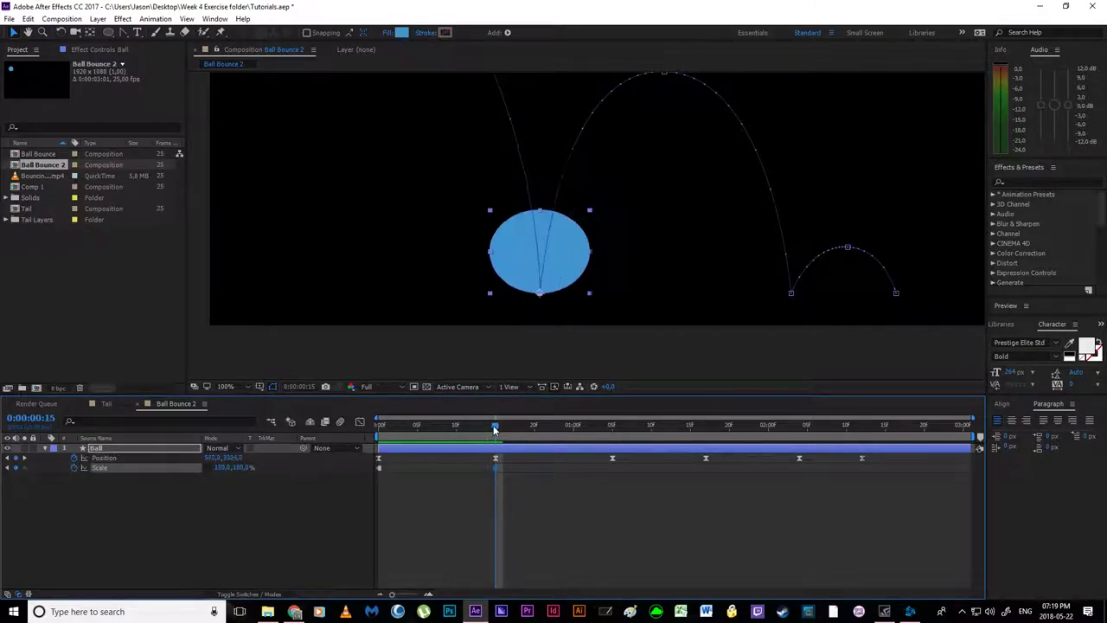
- Set the ball's vertical Scale to 80% at the first impact
click(239, 467)
click(221, 467)
key(Tab)
click(241, 467)
text(80)
key(Return)
- Copy the 100% Scale keyframe from 0:00:00:00 to the first apex at 0:00:01:05
drag(494, 428, 613, 435)
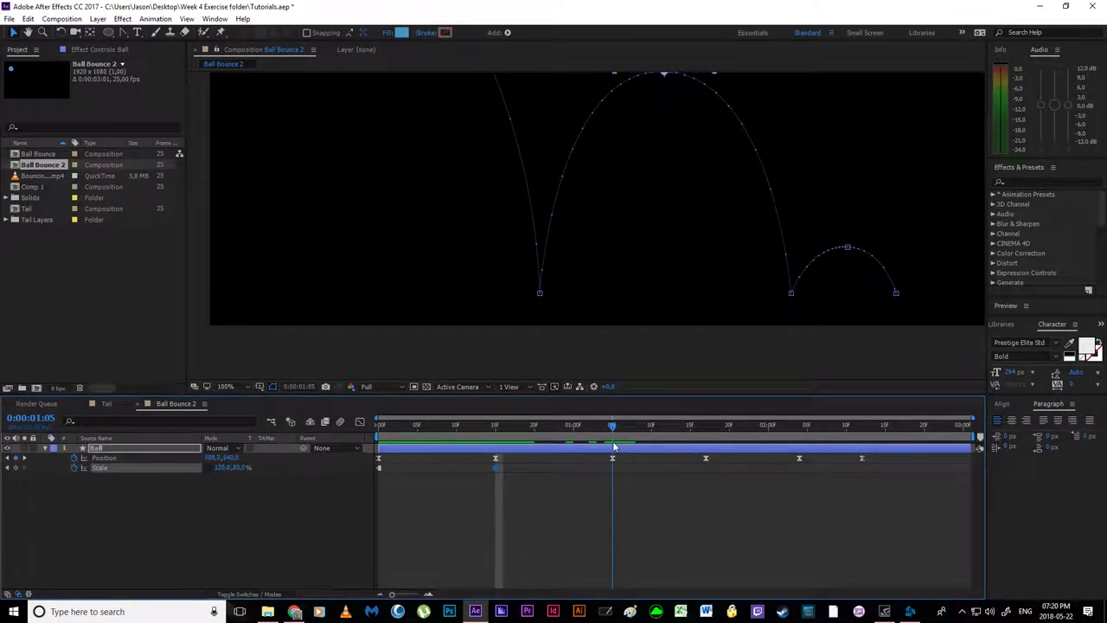
drag(672, 160, 644, 277)
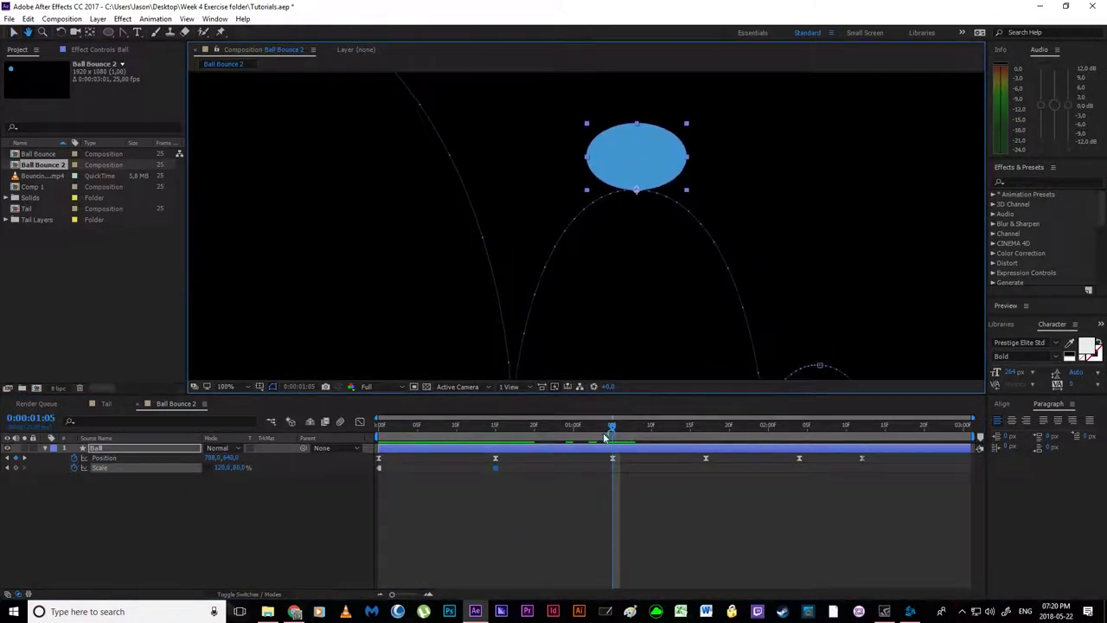
click(352, 480)
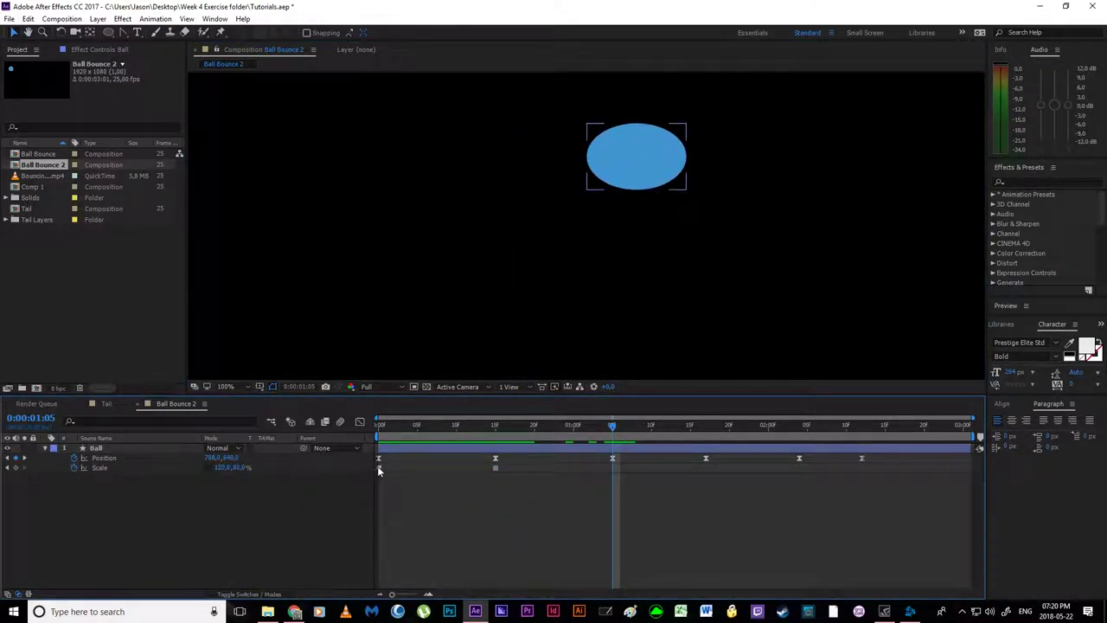
click(378, 468)
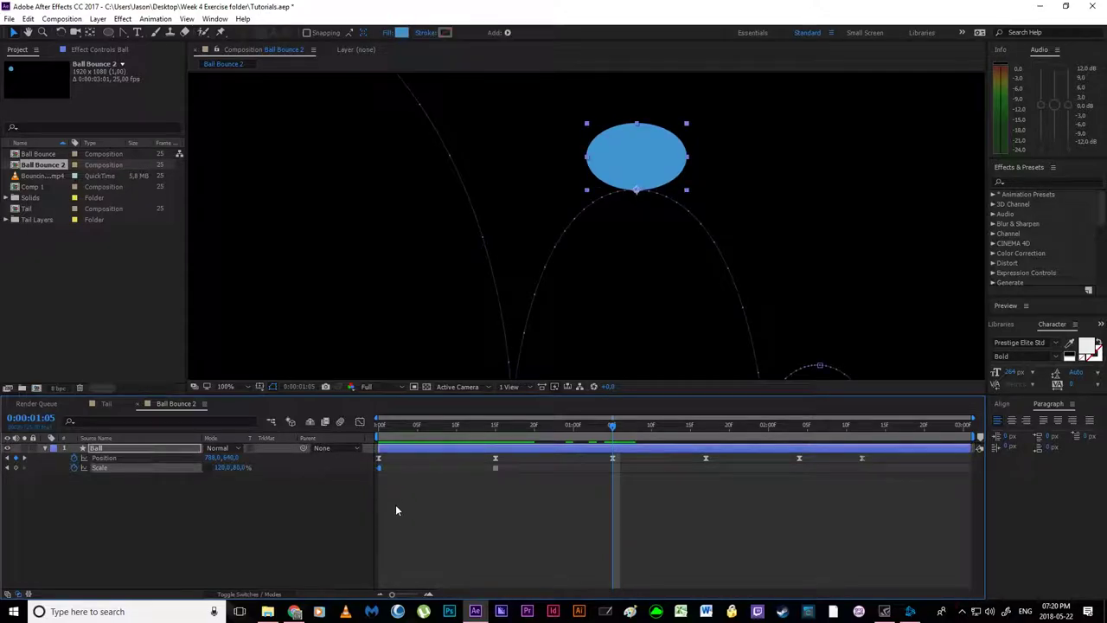
click(378, 425)
scroll(386, 269, down, 2)
scroll(446, 228, up, 1)
drag(451, 217, 403, 250)
click(610, 424)
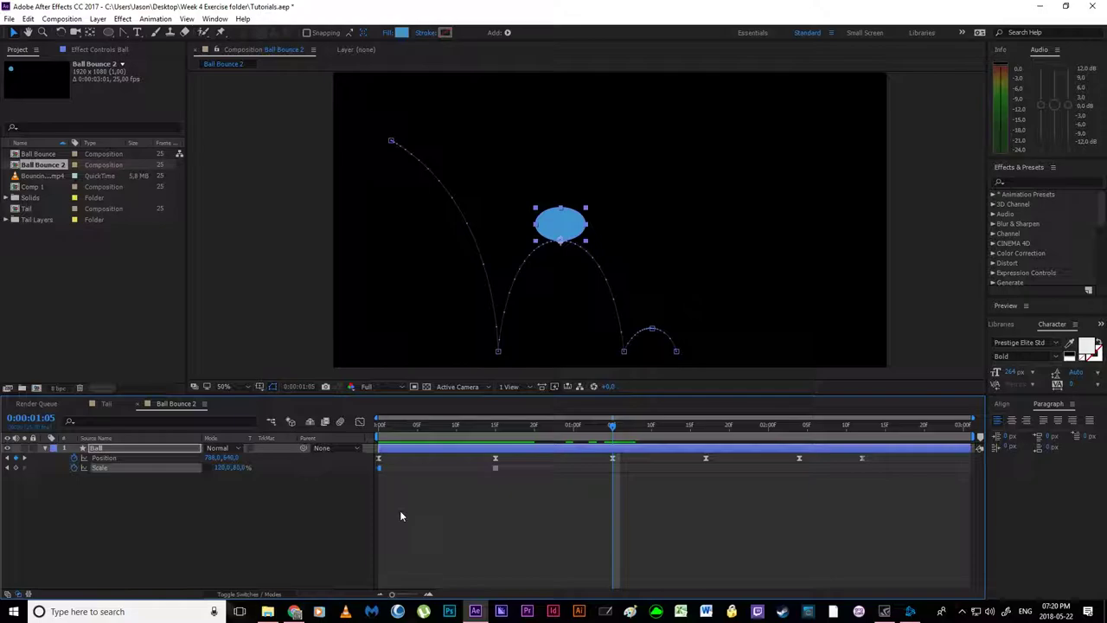
key(ctrl+v)
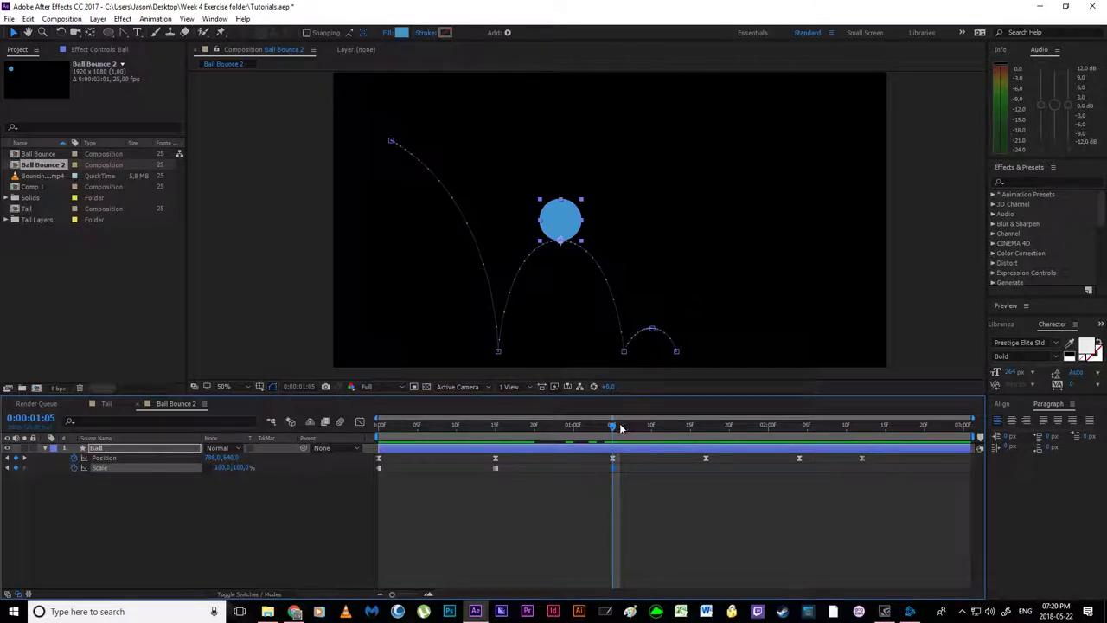
- Copy the squash Scale keyframe from 0:00:00:15 to the second impact at 0:00:01:17
drag(603, 427, 706, 480)
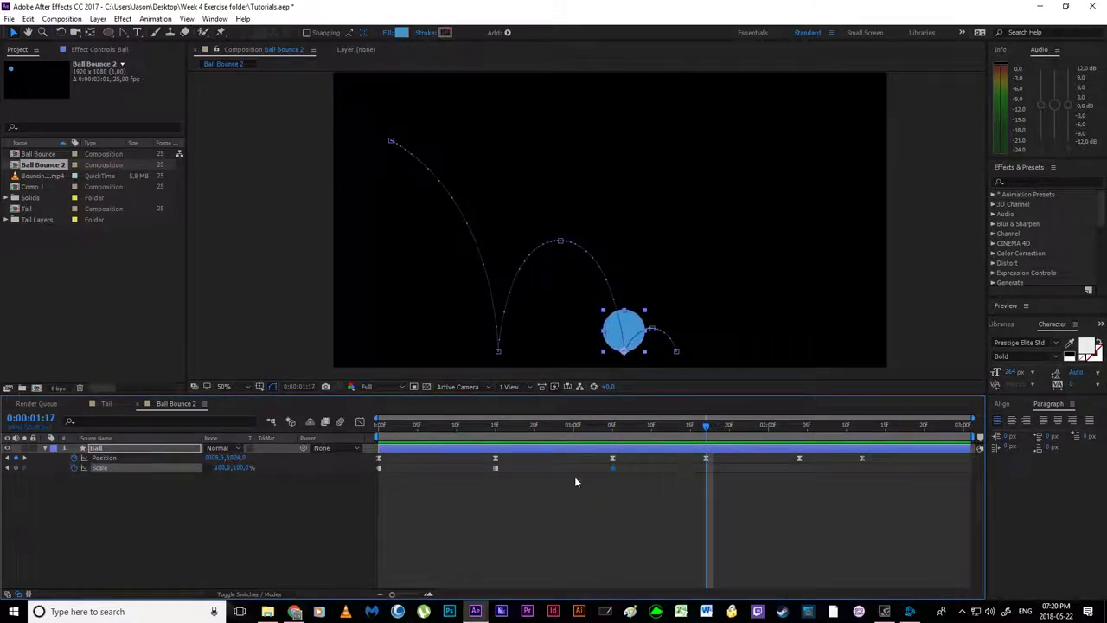
key(ctrl+c)
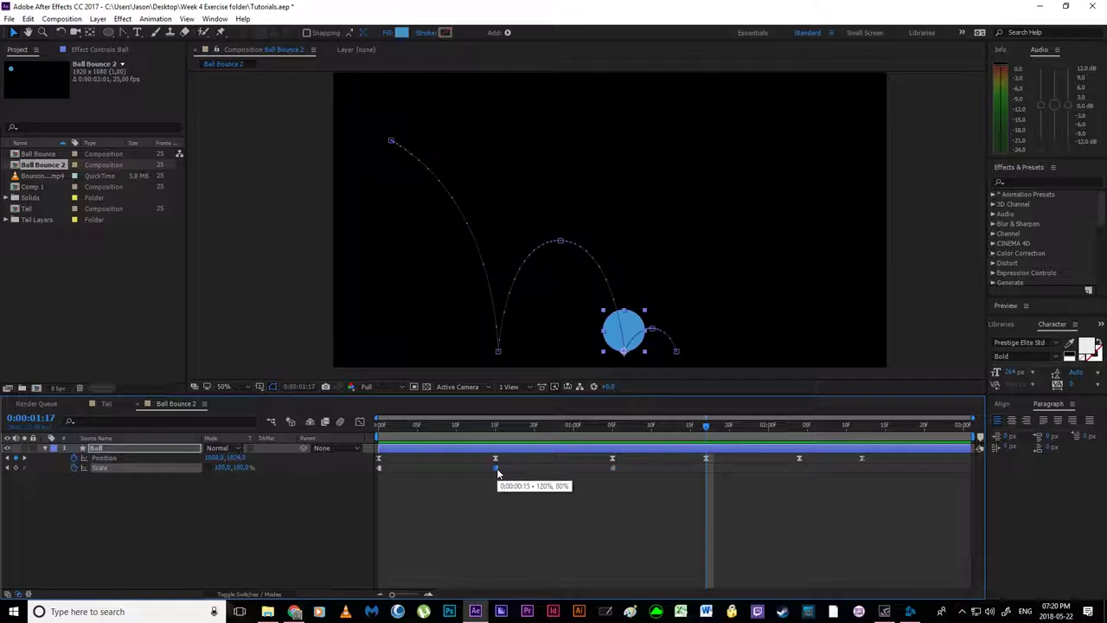
key(ctrl+v)
- Examine the squashed ball at the second impact up close, selecting the Scale keyframes at 0:00:00:15 and 0:00:01:17 in turn
scroll(619, 340, up, 1)
key(space)
drag(605, 290, 510, 112)
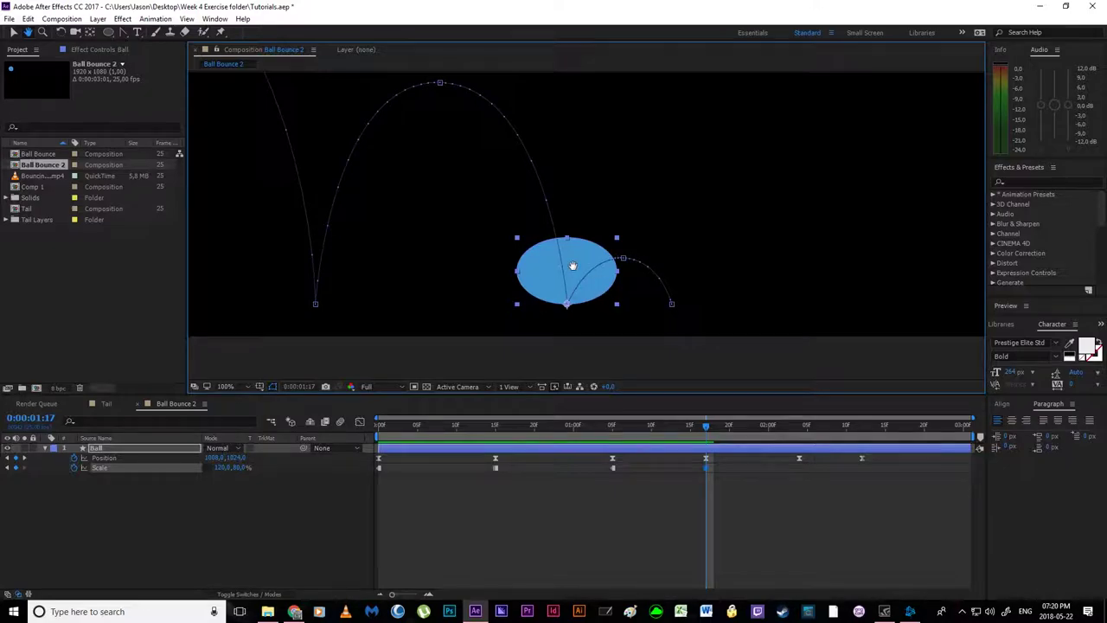
scroll(573, 264, up, 2)
scroll(474, 187, down, 2)
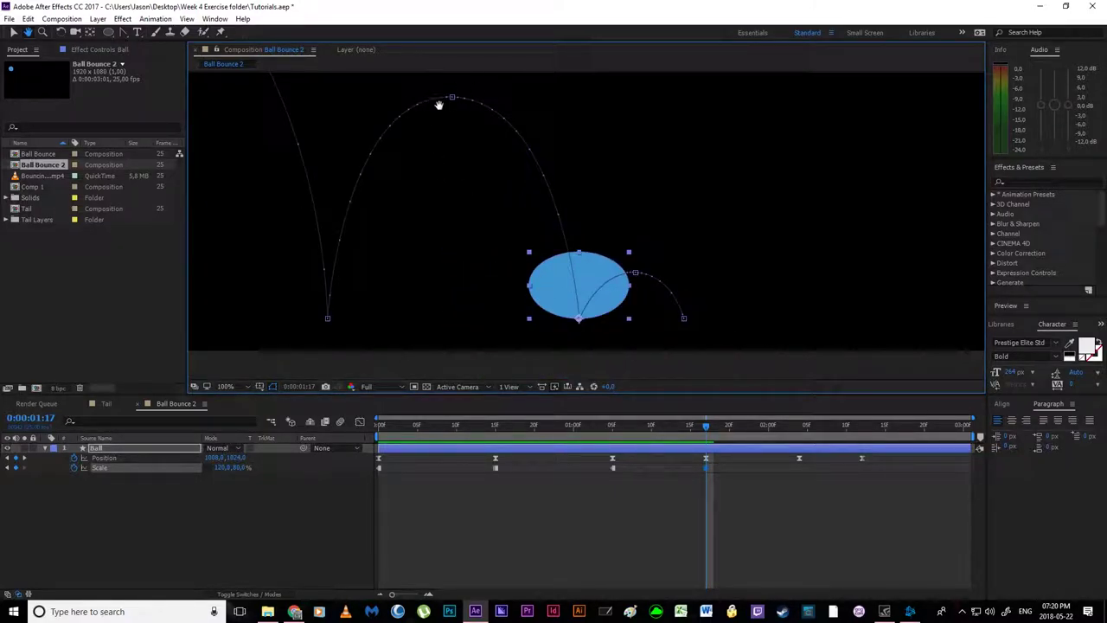
scroll(566, 259, up, 1)
drag(579, 297, 533, 189)
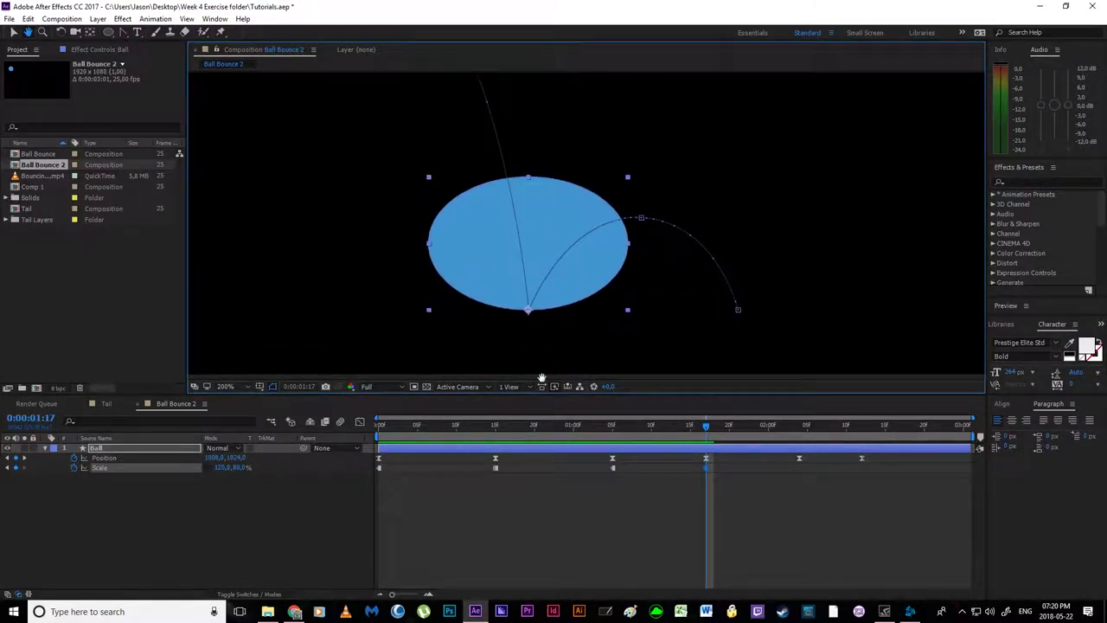
key(v)
click(495, 467)
click(707, 468)
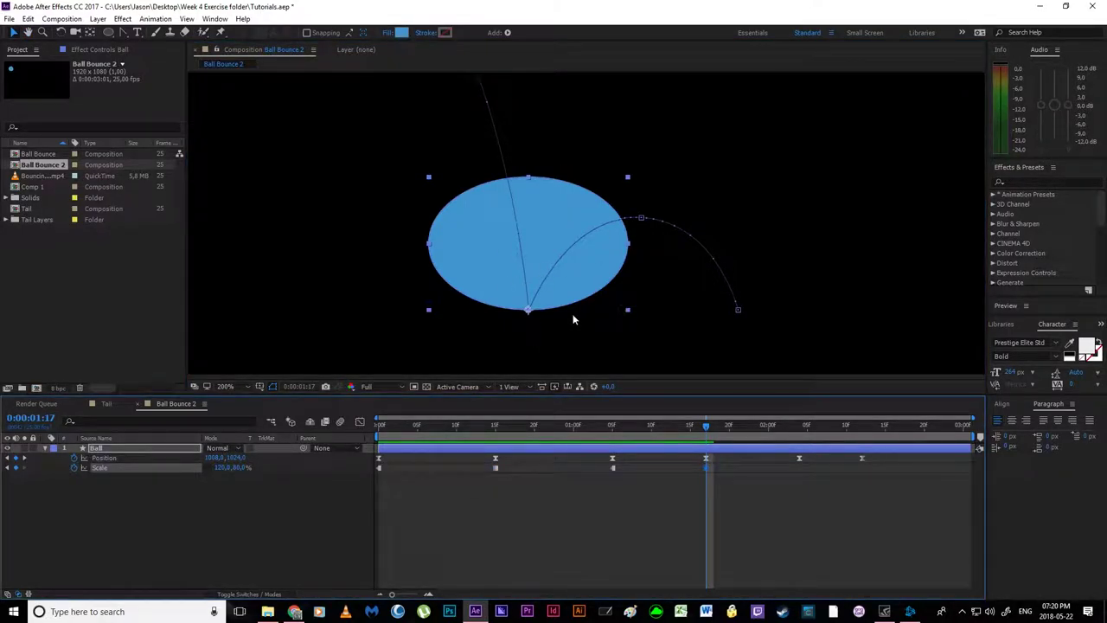
- Set the ball's Scale to 110% horizontally and 90% vertically at the second impact, 0:00:01:17
click(216, 468)
text(110)
key(Return)
click(238, 468)
text(90)
key(Return)
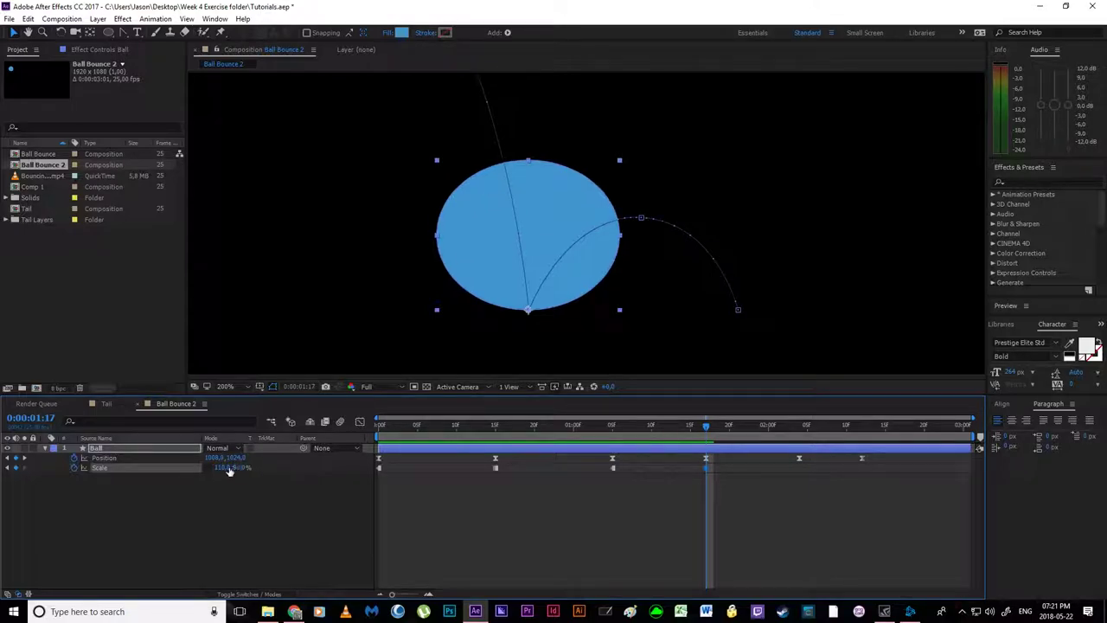
- Copy the 100% Scale keyframe from 0:00:00:00 to the second apex at 0:00:02:04
scroll(597, 305, down, 1)
drag(778, 427, 803, 432)
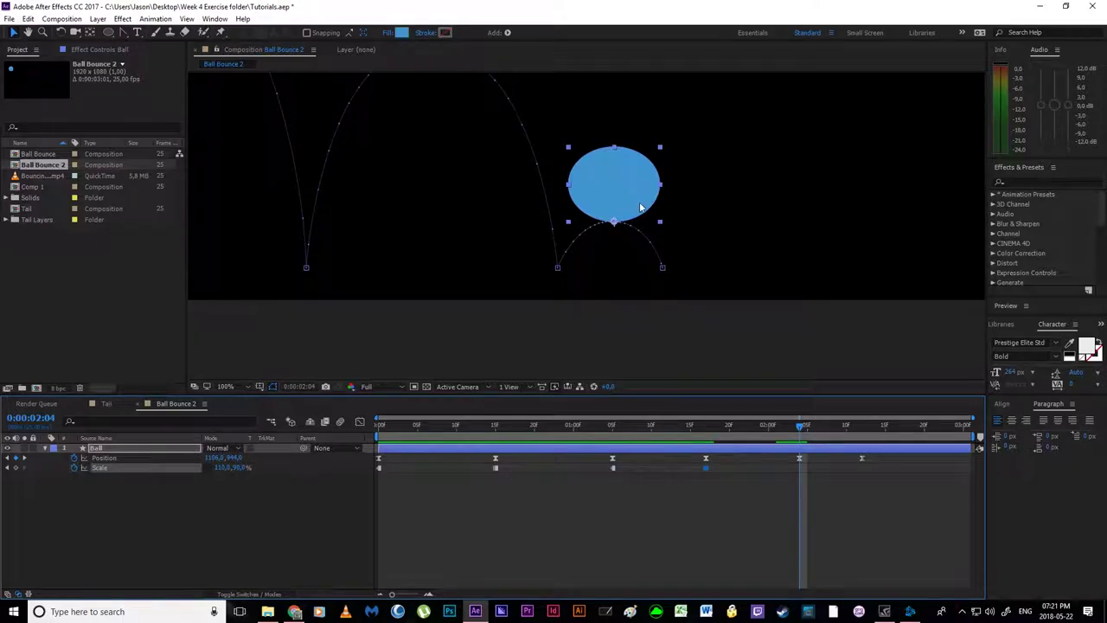
click(380, 468)
key(ctrl+c)
key(ctrl+v)
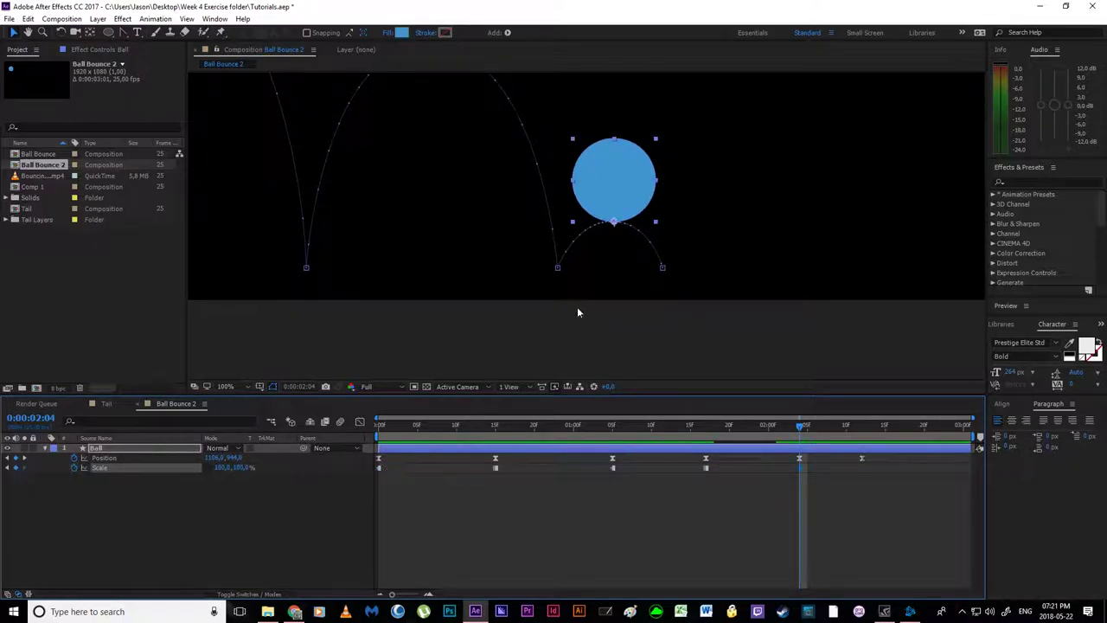
- Copy the squash Scale keyframe from 0:00:01:17 to the third impact at 0:00:02:12
drag(803, 425, 861, 425)
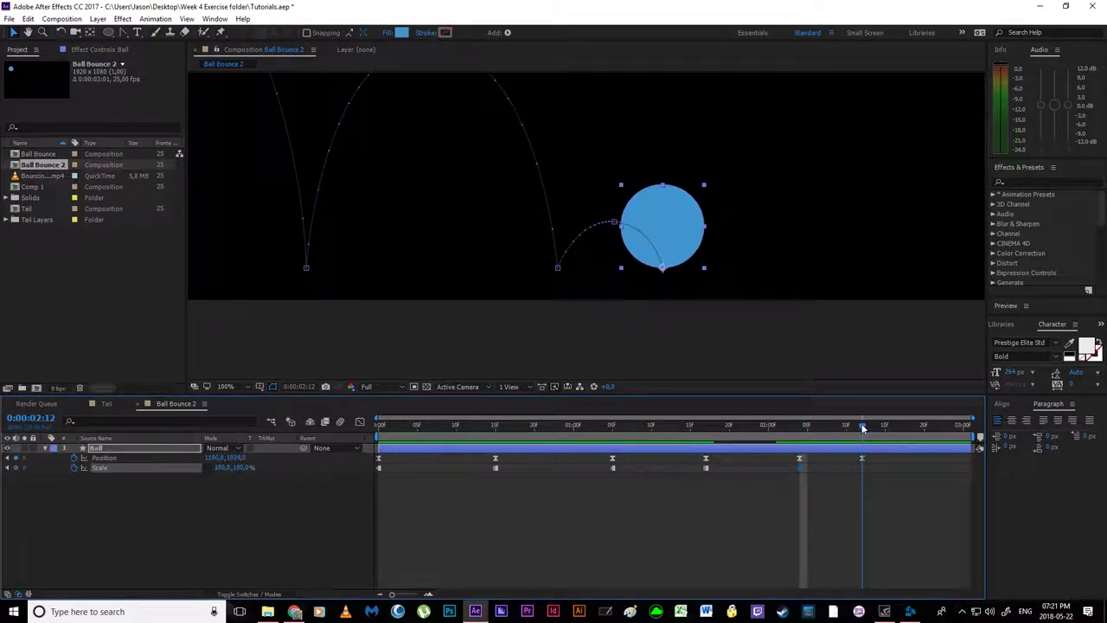
click(707, 468)
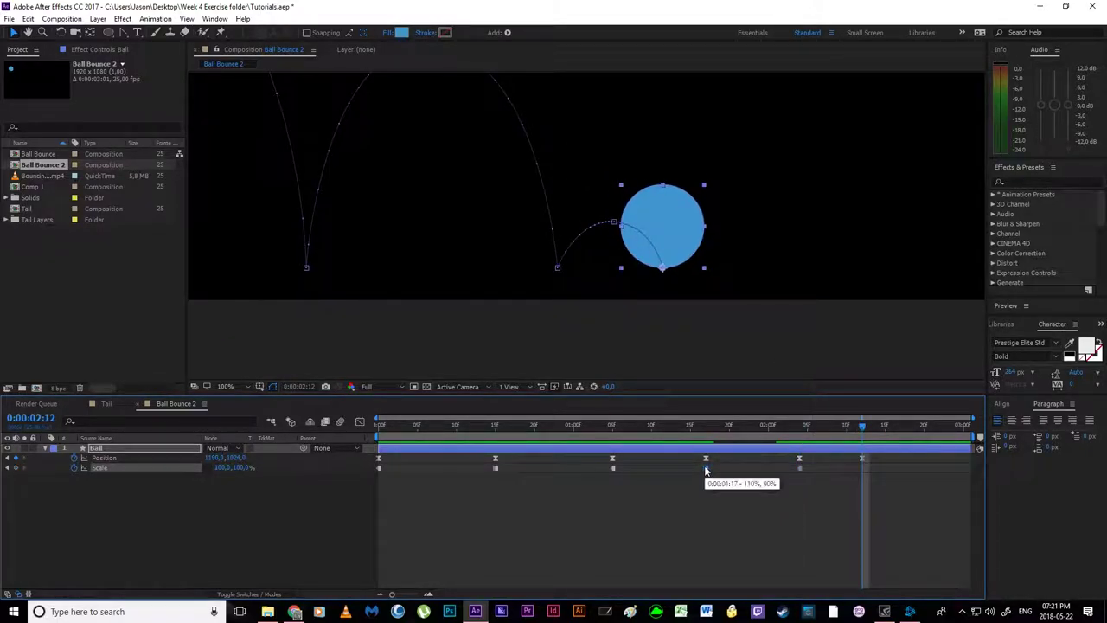
key(ctrl+c)
key(ctrl+v)
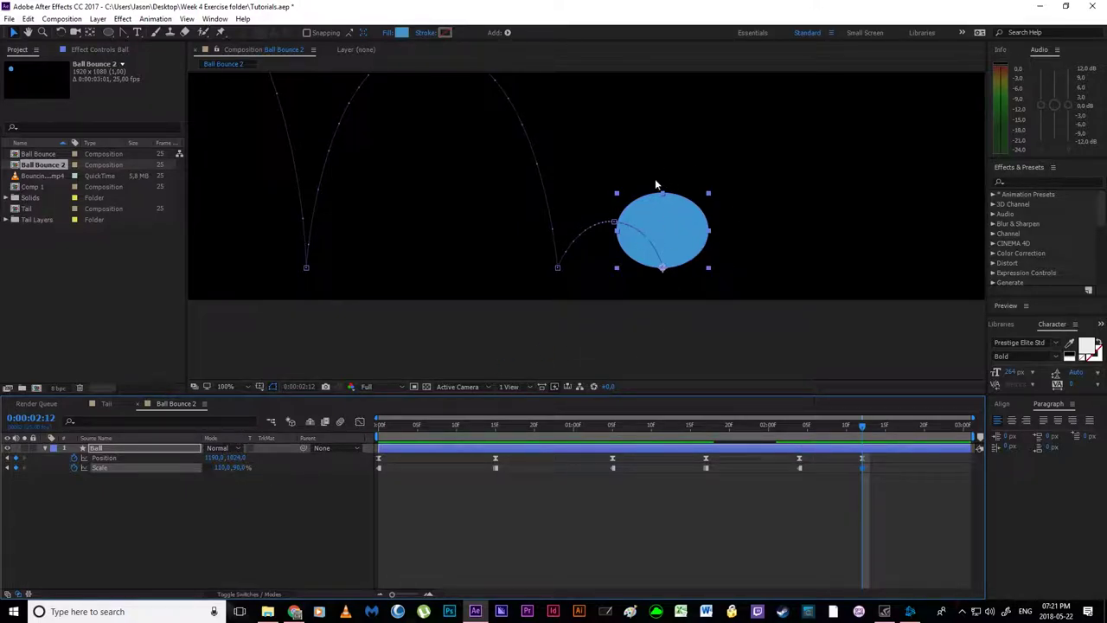
- Reduce the squash at the third impact by setting Scale to 105% horizontally and 95% vertically
click(222, 467)
text(105)
key(Return)
click(238, 468)
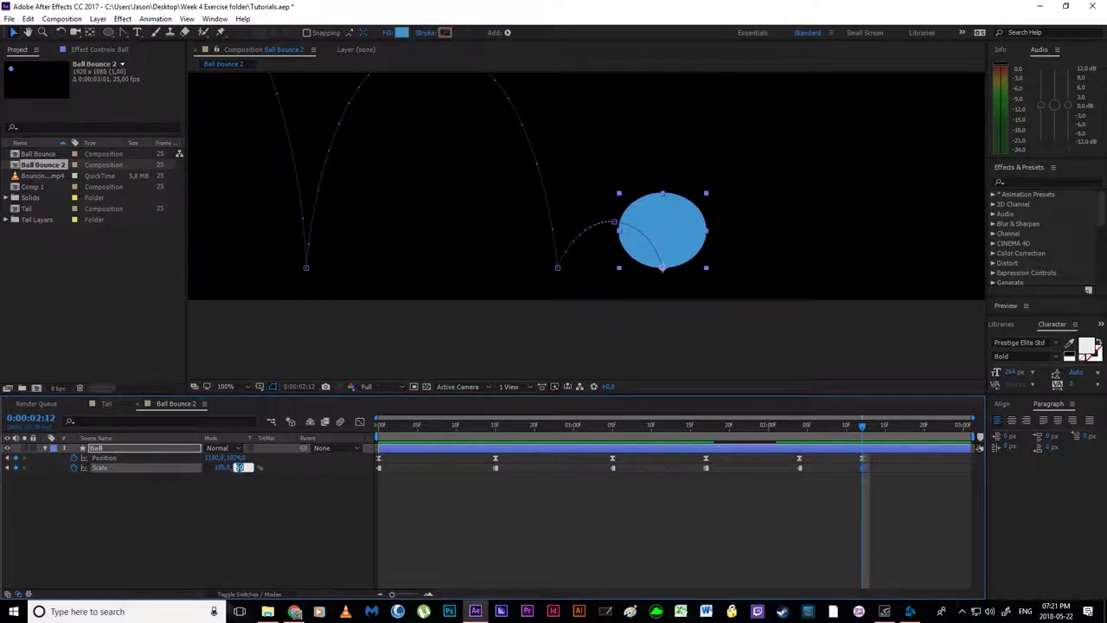
text(95)
key(Return)
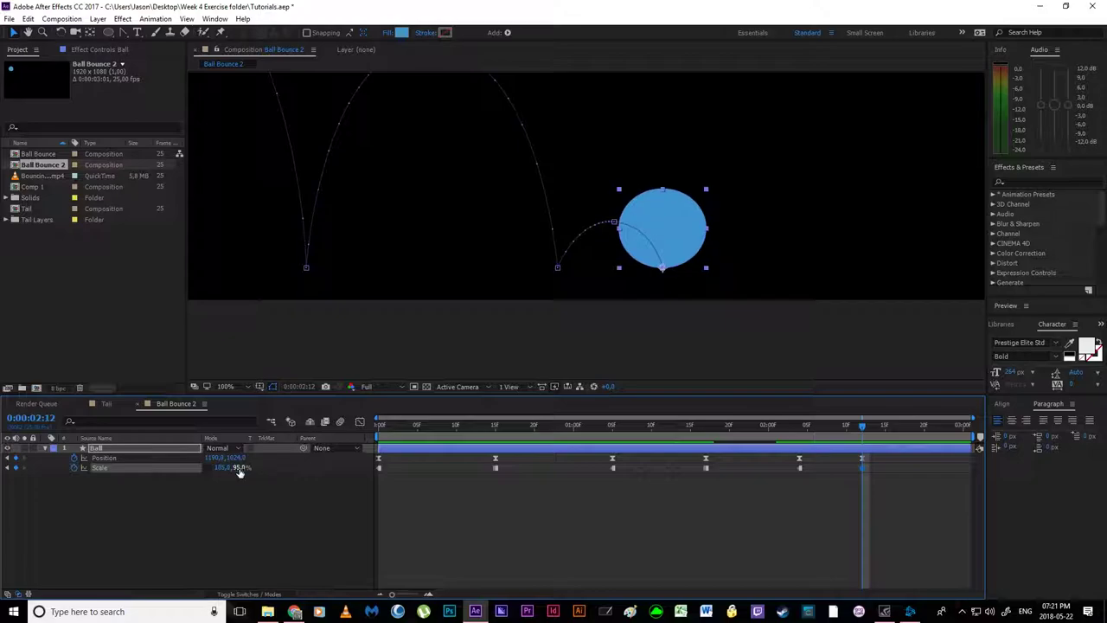
- Add a Scale keyframe of 100% in both dimensions at 0:00:02:15, three frames after the third impact
key(Page_Down)
key(Page_Down)
key(Page_Down)
click(227, 468)
text(100)
key(Return)
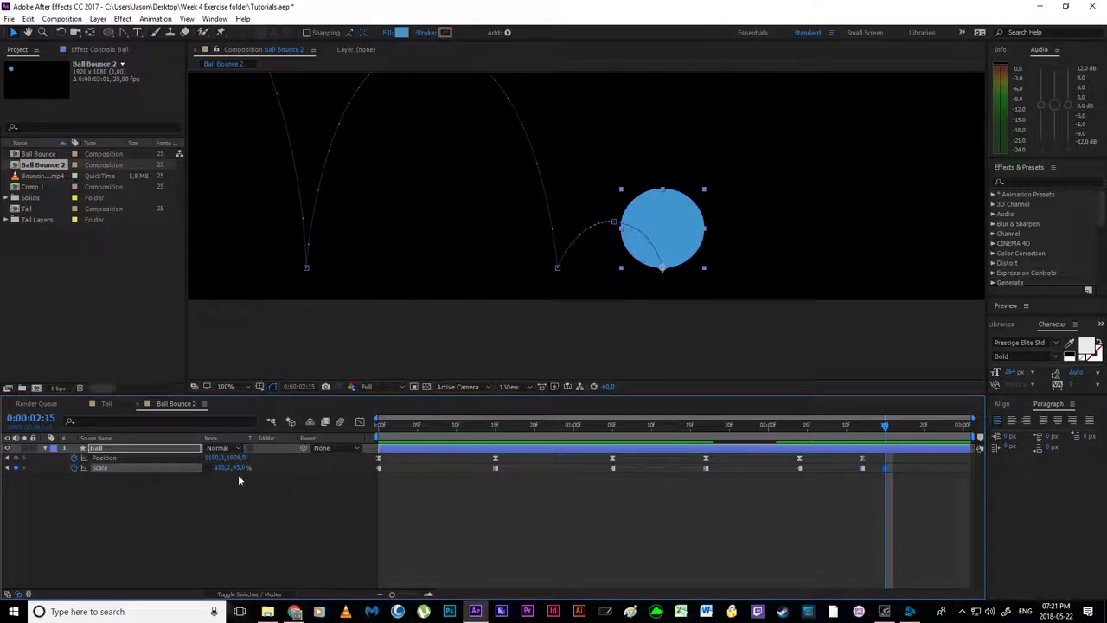
click(238, 468)
text(100)
key(Return)
click(657, 529)
scroll(578, 325, down, 4)
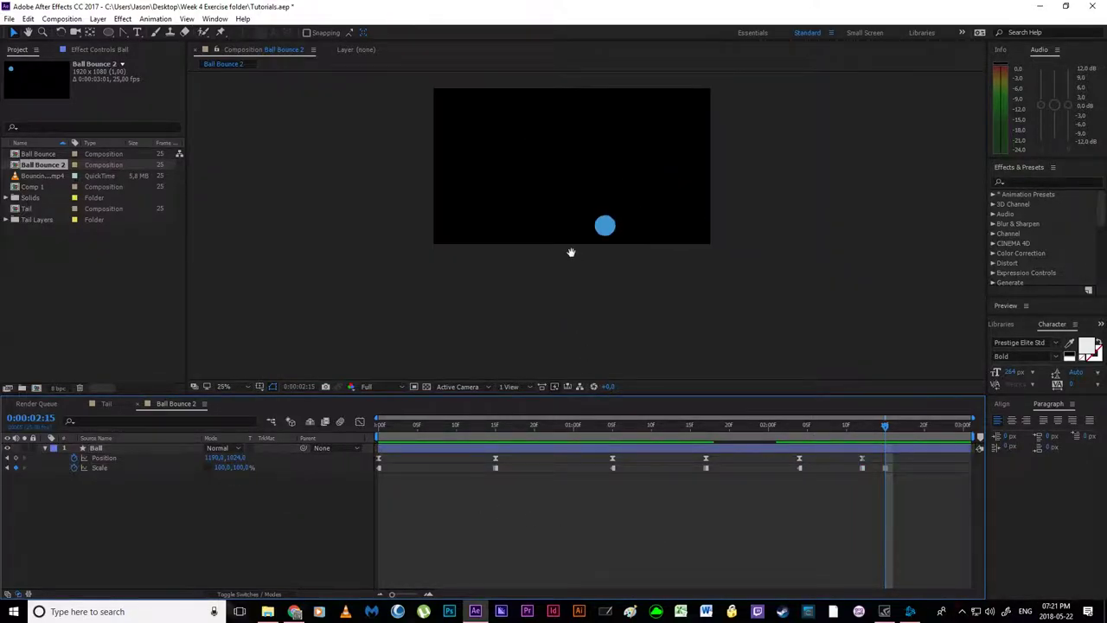
- Apply Easy Ease to all the ball's Scale keyframes and preview the animation from the start
drag(908, 470, 406, 499)
key(F9)
click(533, 498)
drag(393, 427, 274, 424)
key(space)
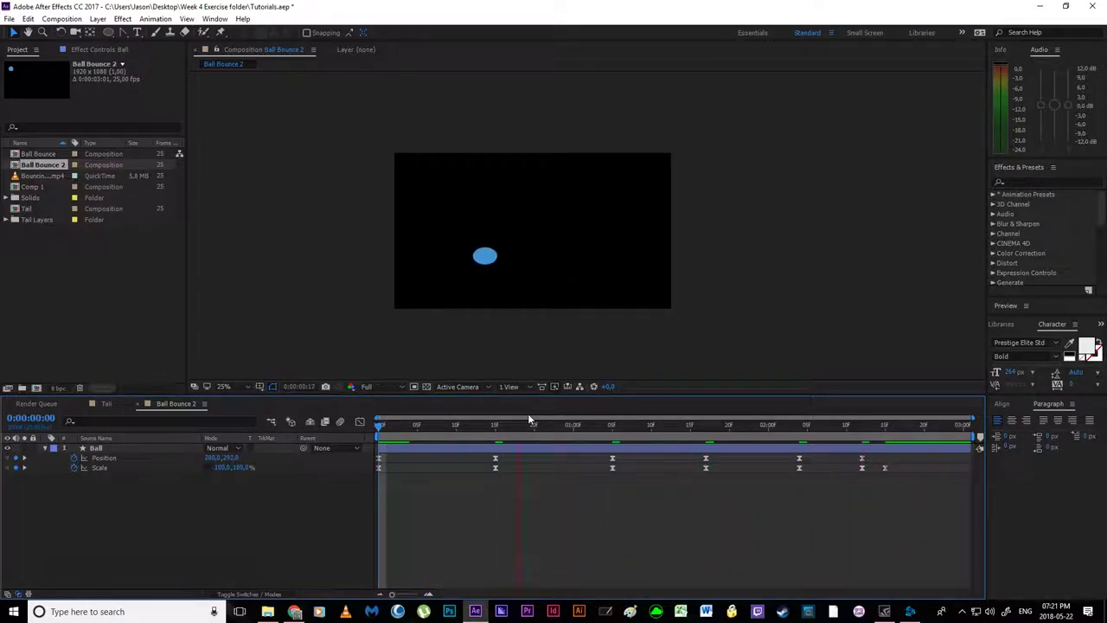
- Copy the squash Scale keyframe at the first impact to two frames earlier, 0:00:00:13
click(497, 425)
scroll(479, 308, up, 2)
key(space)
drag(453, 312, 645, 308)
drag(568, 332, 507, 311)
key(v)
mouse_move(496, 424)
mouse_down()
mouse_move(418, 427)
mouse_move(500, 437)
mouse_move(450, 442)
mouse_move(497, 440)
mouse_up()
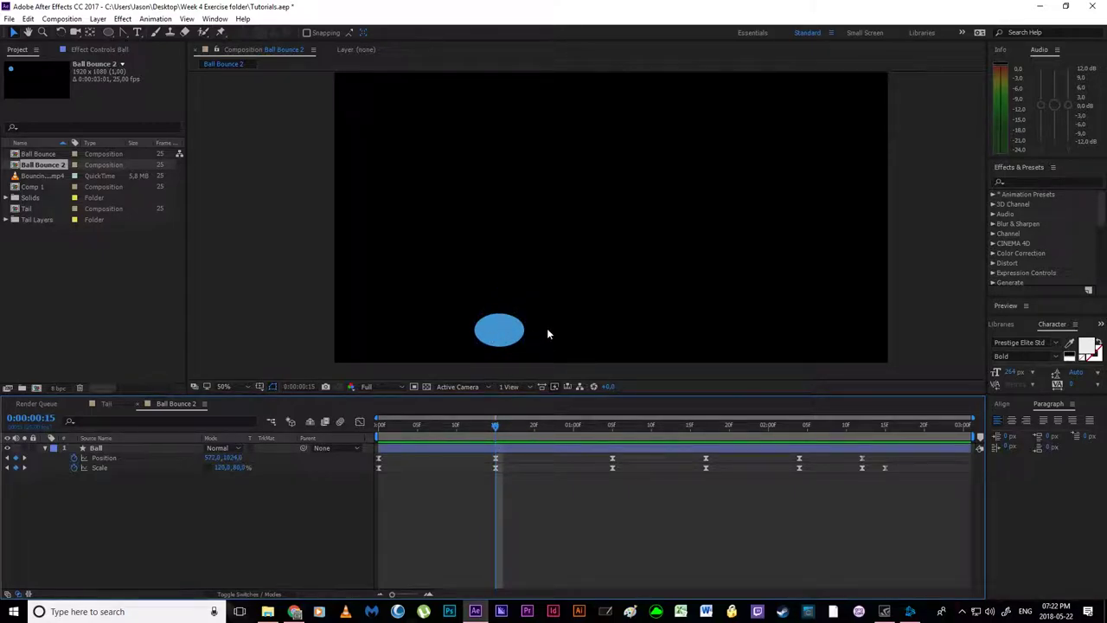
key(Page_Up)
key(Page_Up)
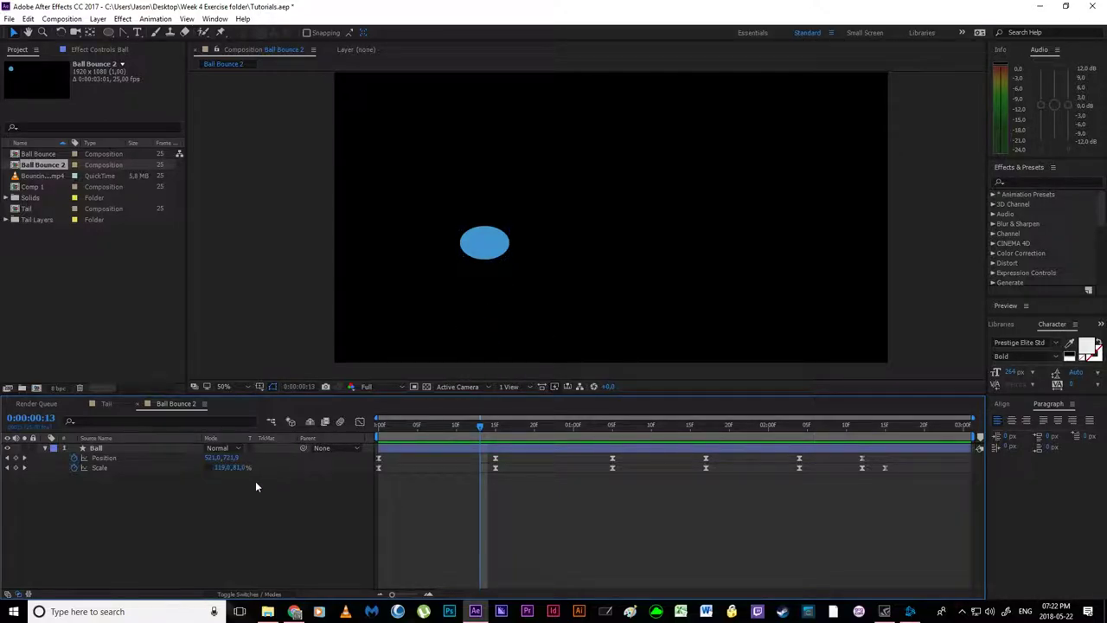
click(495, 467)
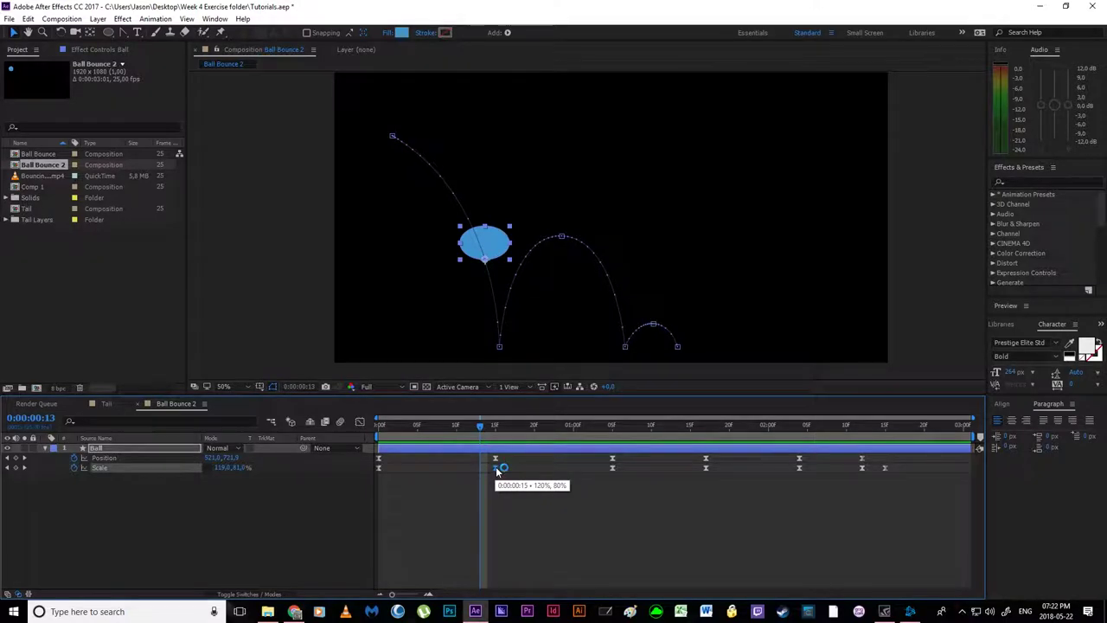
key(ctrl+c)
key(ctrl+v)
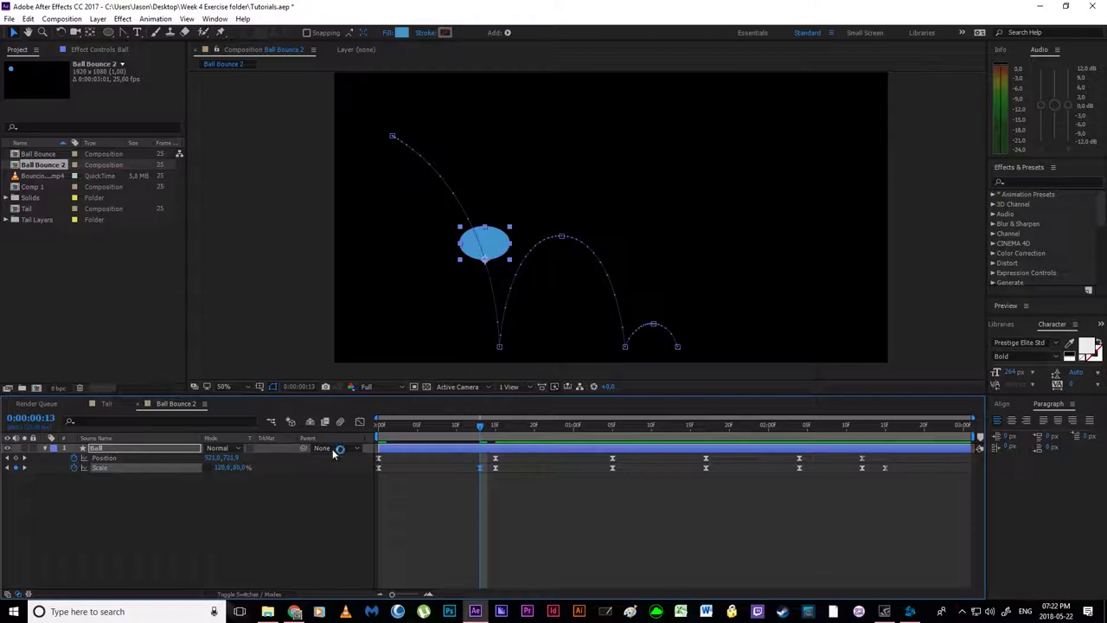
- Stretch the ball at 0:00:00:13 by setting Scale to 80% horizontally and 120% vertically
click(223, 468)
text(80)
key(Tab)
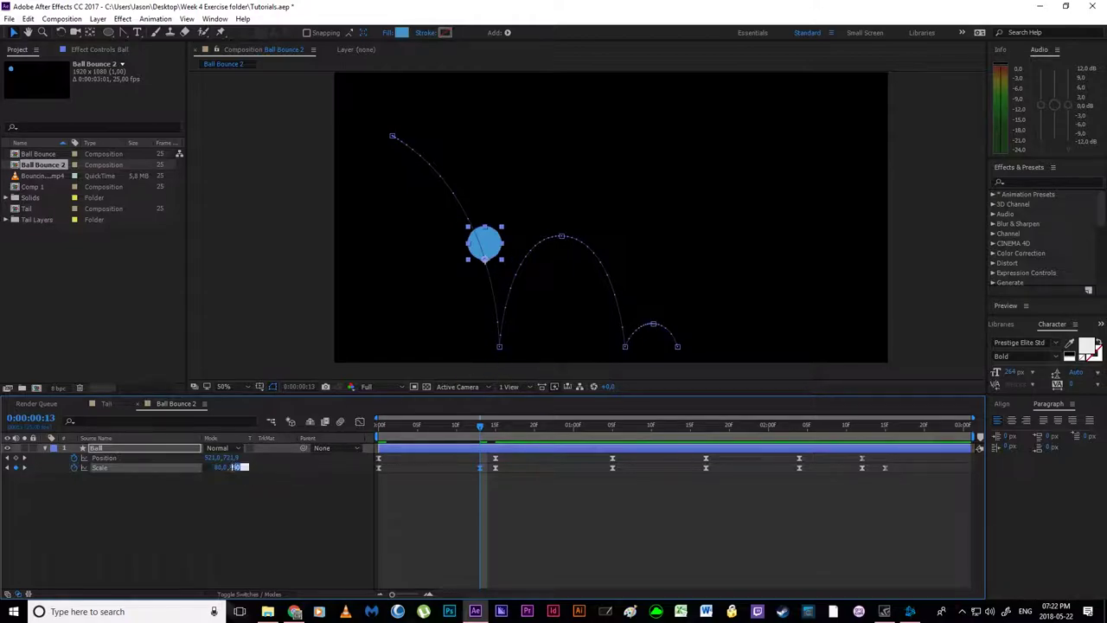
text(120)
key(Return)
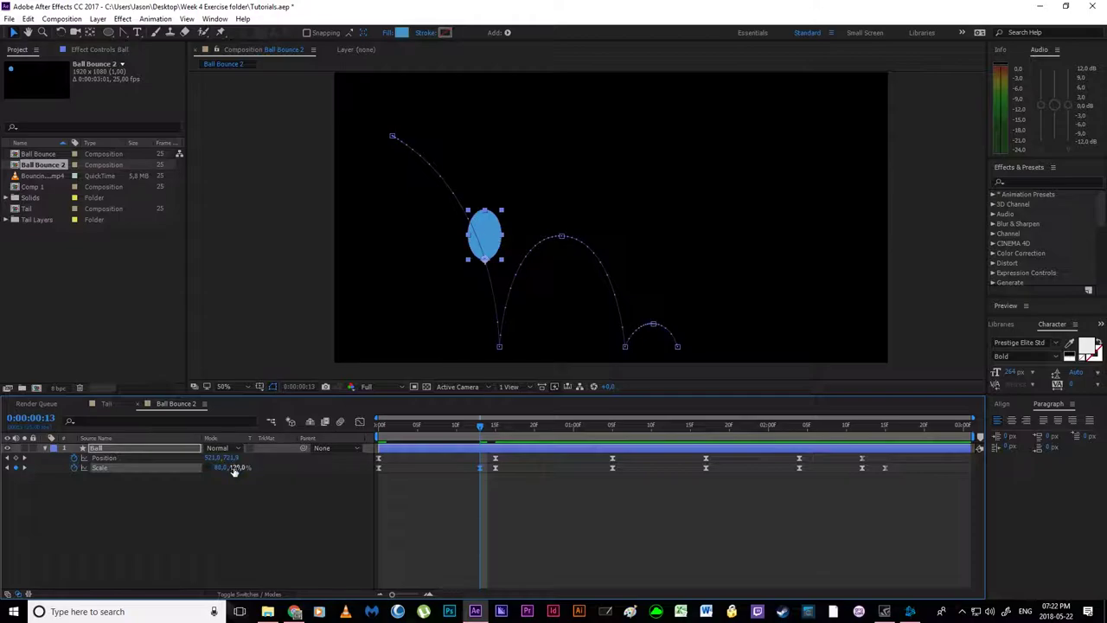
click(487, 553)
- Copy the stretch Scale keyframe from 0:00:00:13 to 0:00:00:17, two frames after the first impact
drag(480, 425, 511, 460)
click(480, 468)
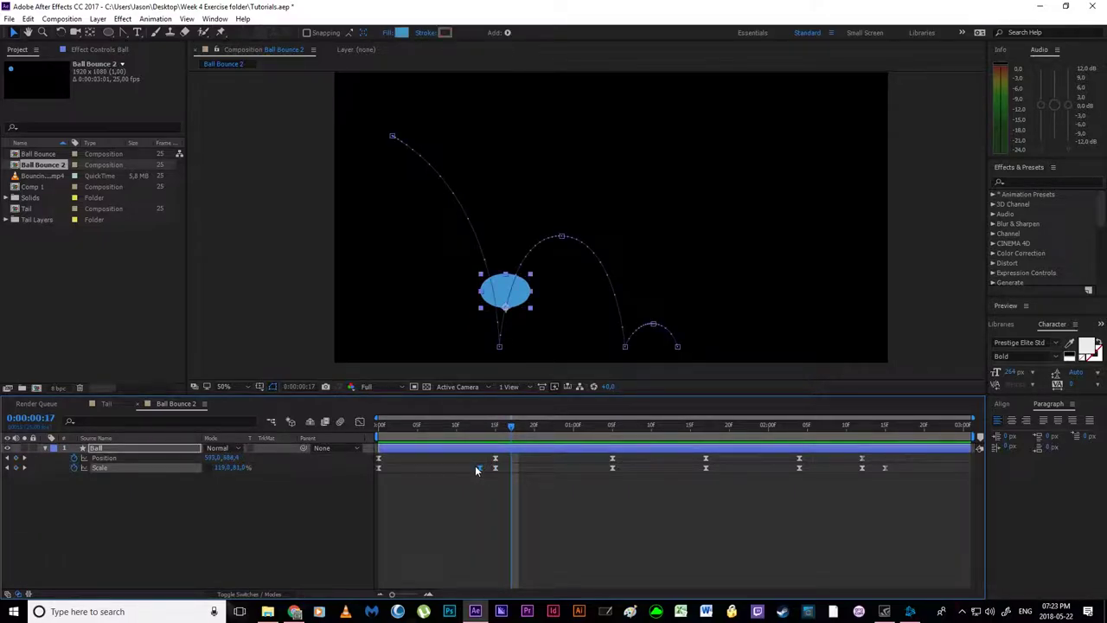
key(ctrl+c)
key(ctrl+v)
click(526, 529)
- Copy the second impact's Scale keyframe to 0:00:01:15 and set it to 90% horizontally and 110% vertically
drag(510, 430, 699, 470)
click(705, 468)
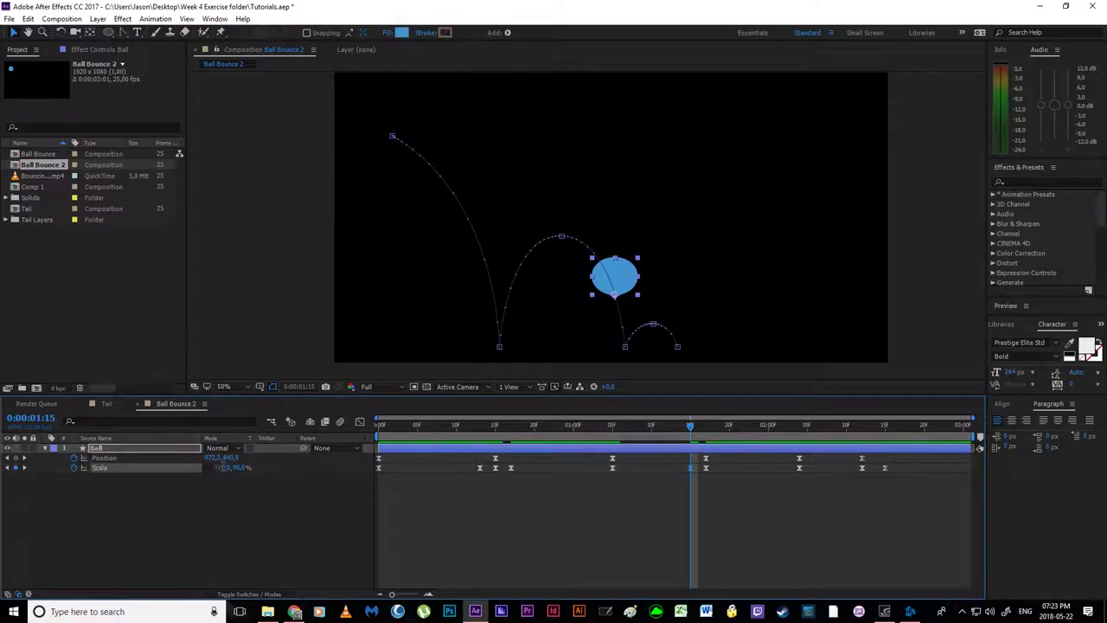
text(90)
key(Return)
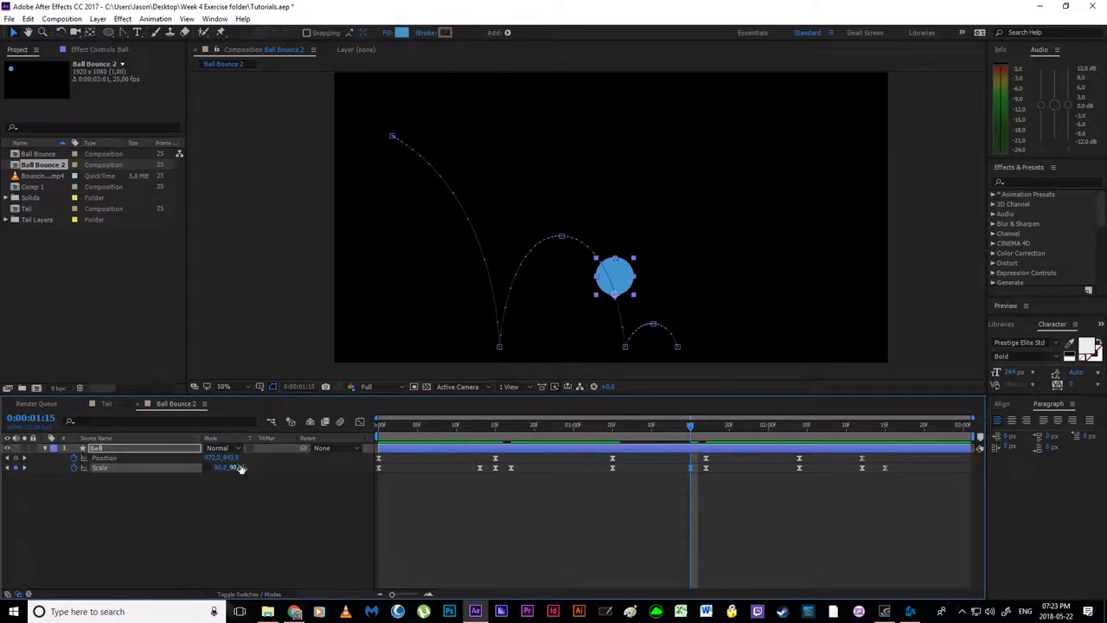
text(110)
key(Return)
- Add a stretch Scale keyframe at 0:00:01:19, setting the horizontal Scale to 90%
drag(702, 429, 722, 430)
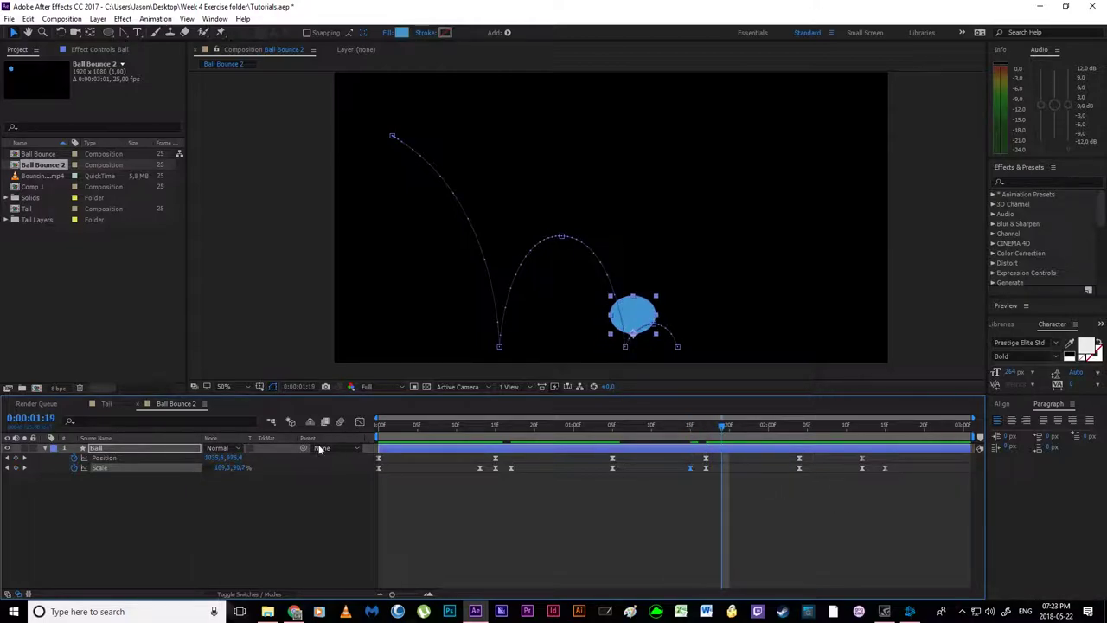
text(90)
key(Return)
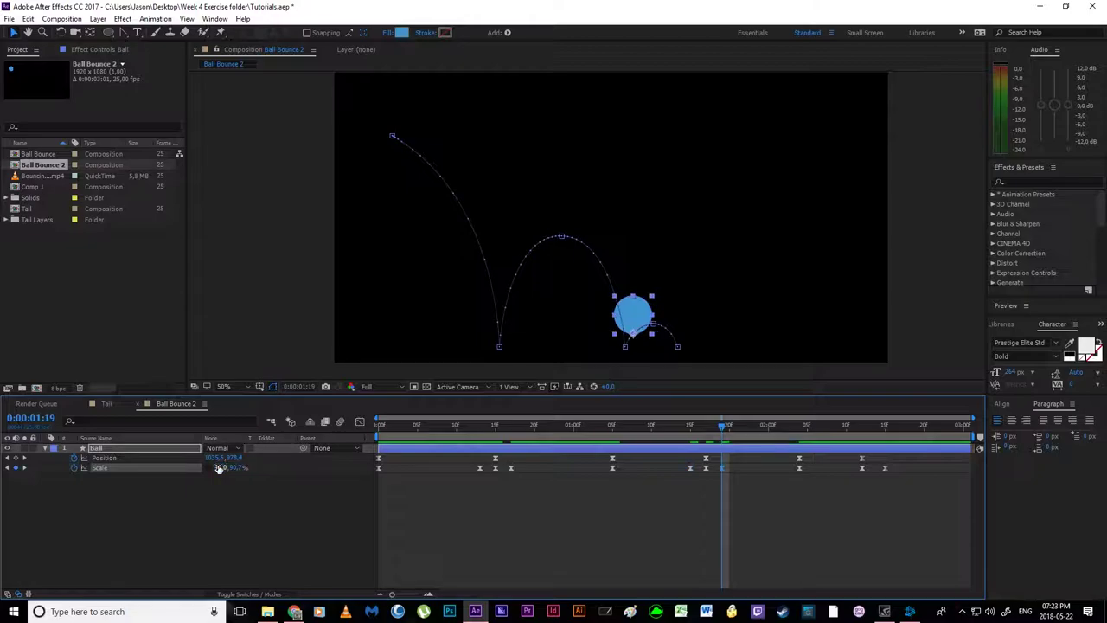
key(Return)
click(651, 537)
- Preview the squash-and-stretch animation from the beginning of the composition
drag(722, 428, 383, 484)
key(space)
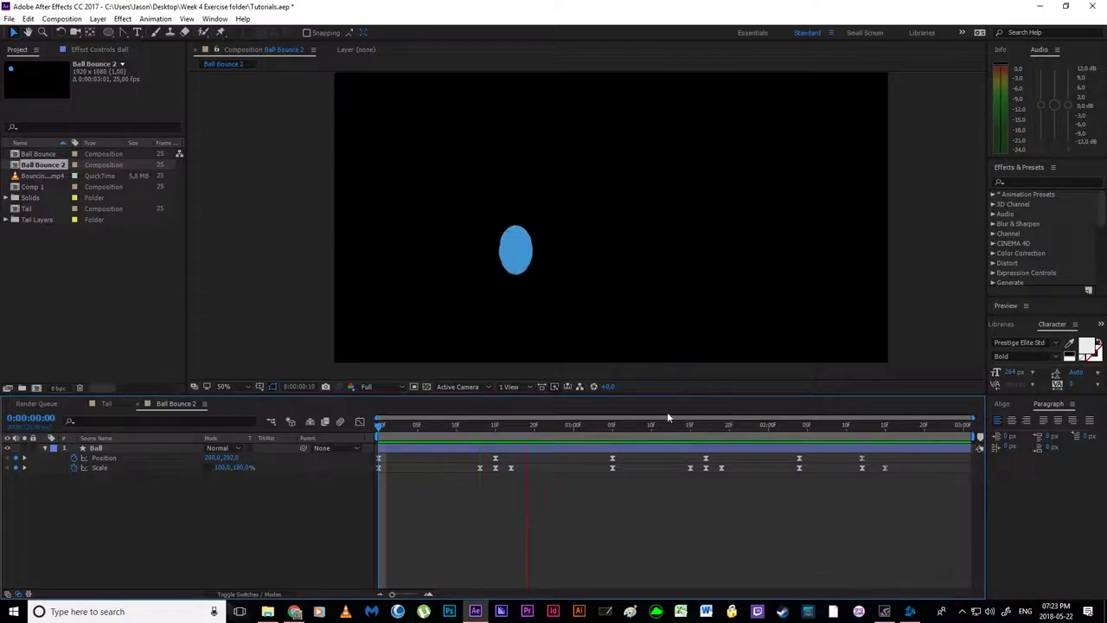
key(space)
- Show the Scale speed graph with its first keyframe selected, enlarged around the first fall and impact
click(495, 429)
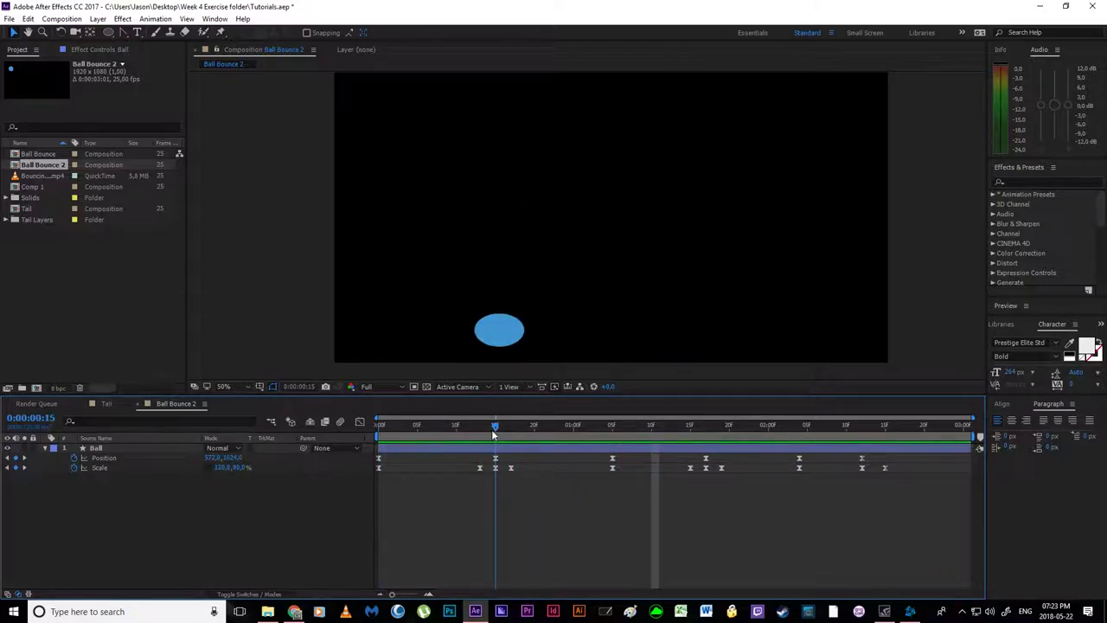
drag(402, 470, 361, 474)
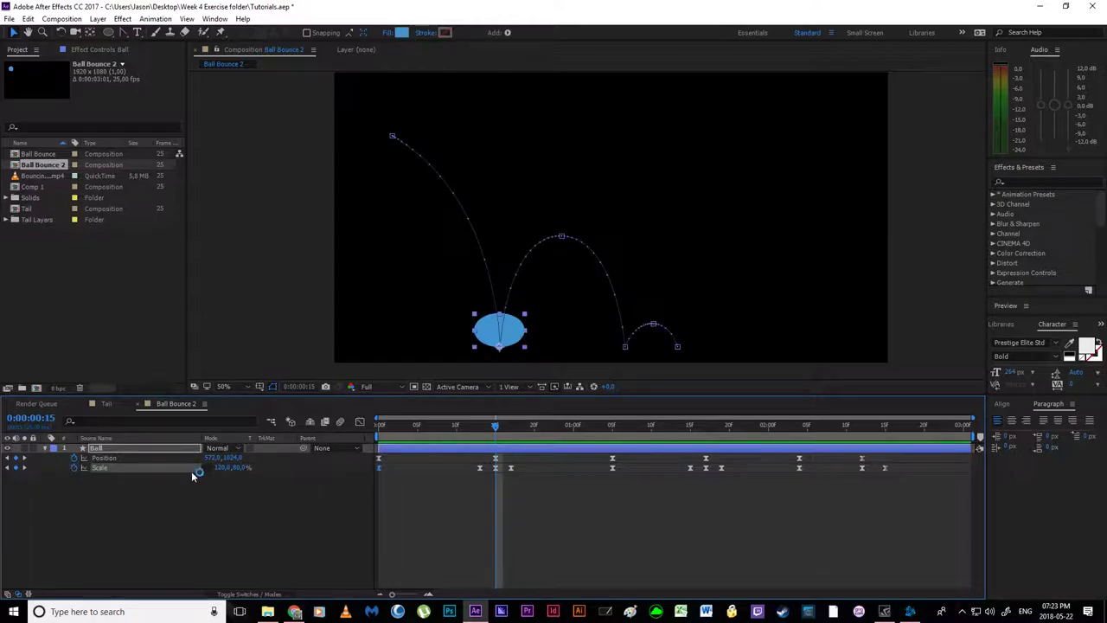
click(363, 423)
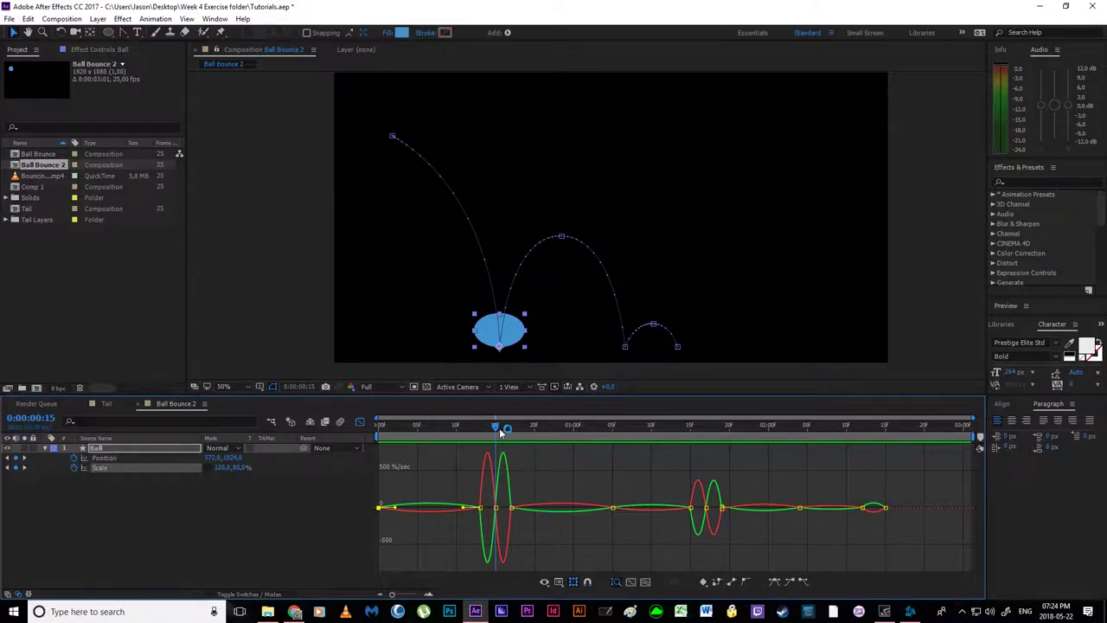
drag(493, 427, 481, 432)
click(430, 594)
drag(419, 567, 818, 565)
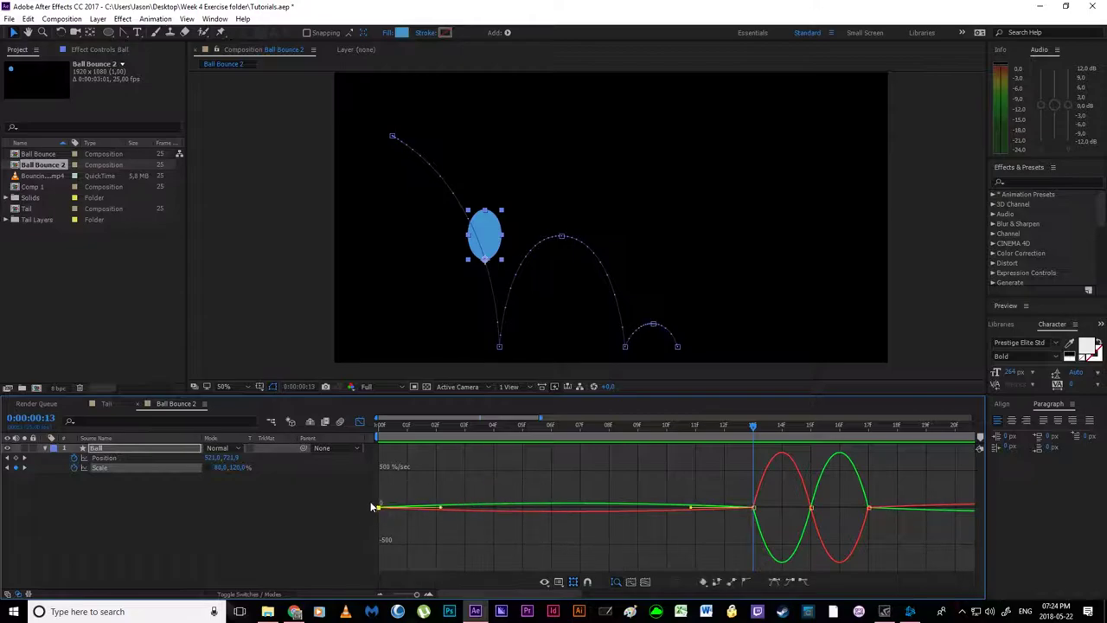
mouse_move(382, 508)
mouse_move(755, 509)
- Lengthen the first Scale keyframe's outgoing speed handle to about mid-interval and shorten the incoming handle at 0:00:00:13
drag(490, 423, 687, 501)
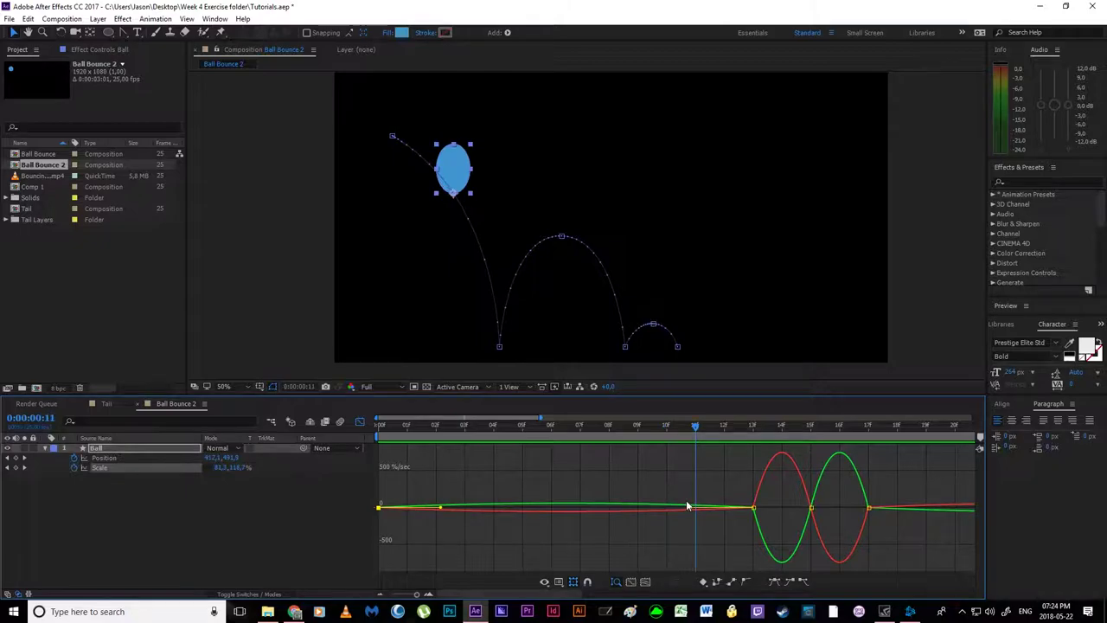
ctrl+click(684, 503)
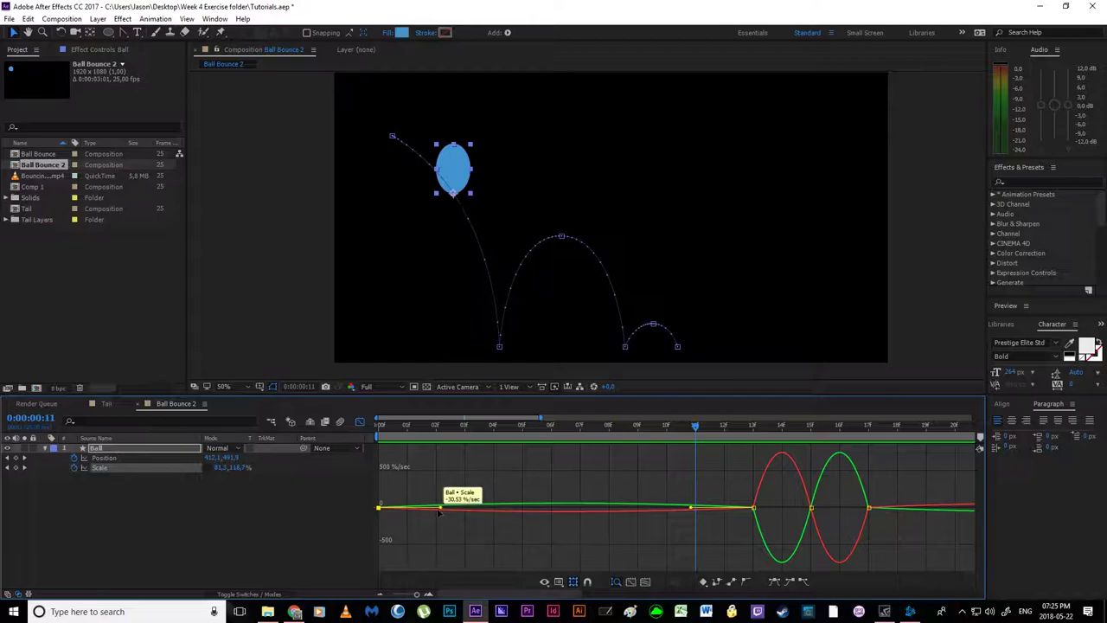
click(407, 517)
click(378, 508)
drag(442, 509, 577, 512)
drag(694, 511, 714, 512)
- Examine the ball's shape and the Scale speed curves from just before the first impact through 0:00:00:17
drag(698, 425, 811, 497)
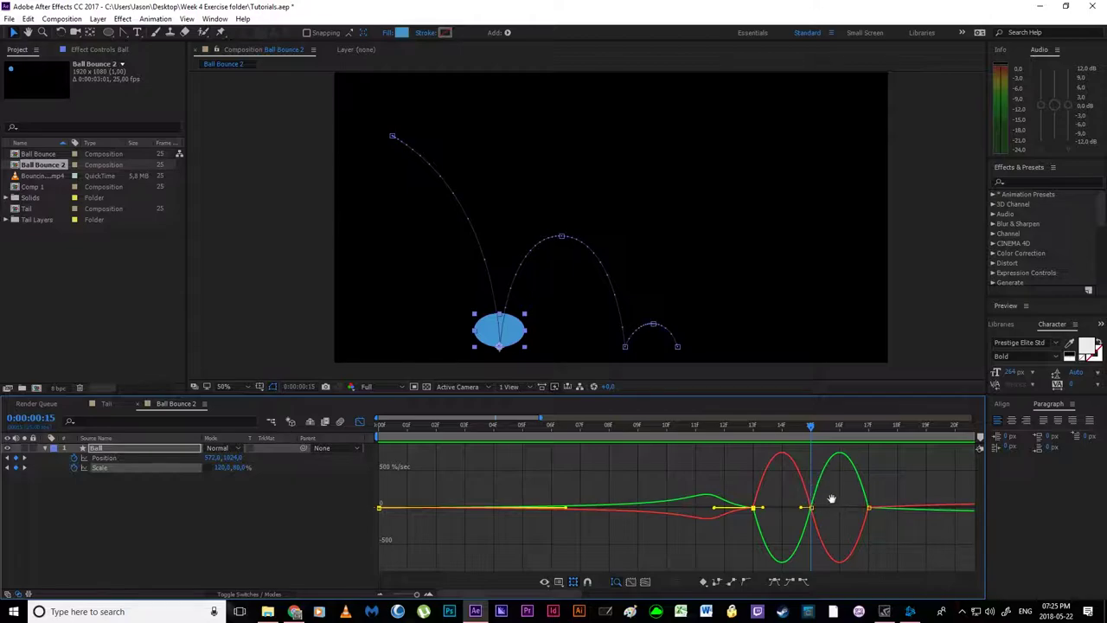
key(space)
drag(817, 429, 416, 431)
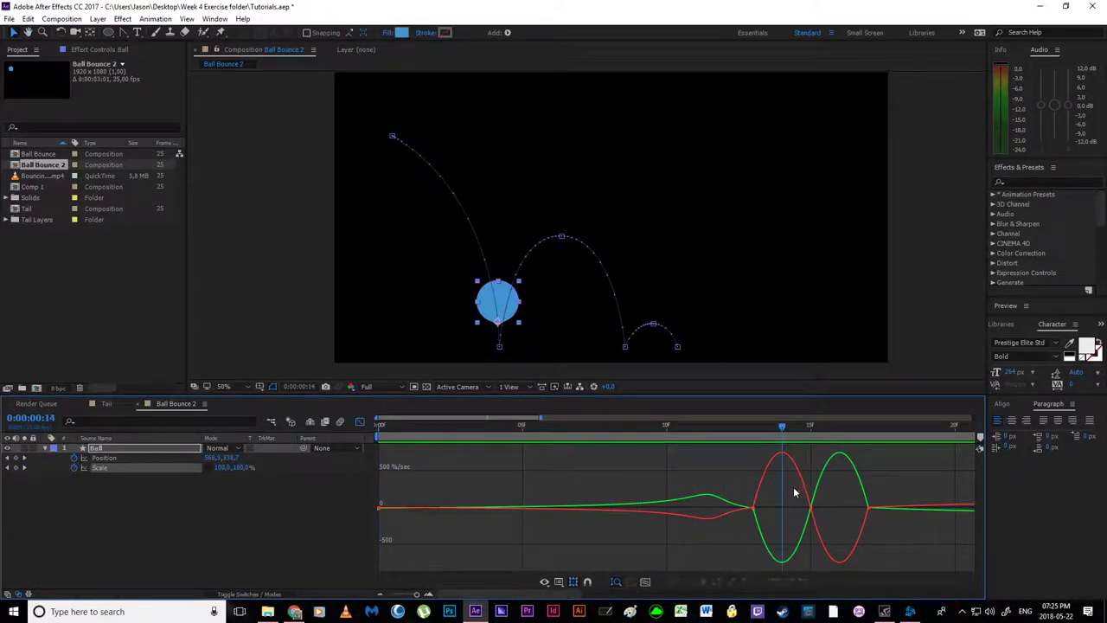
key(h)
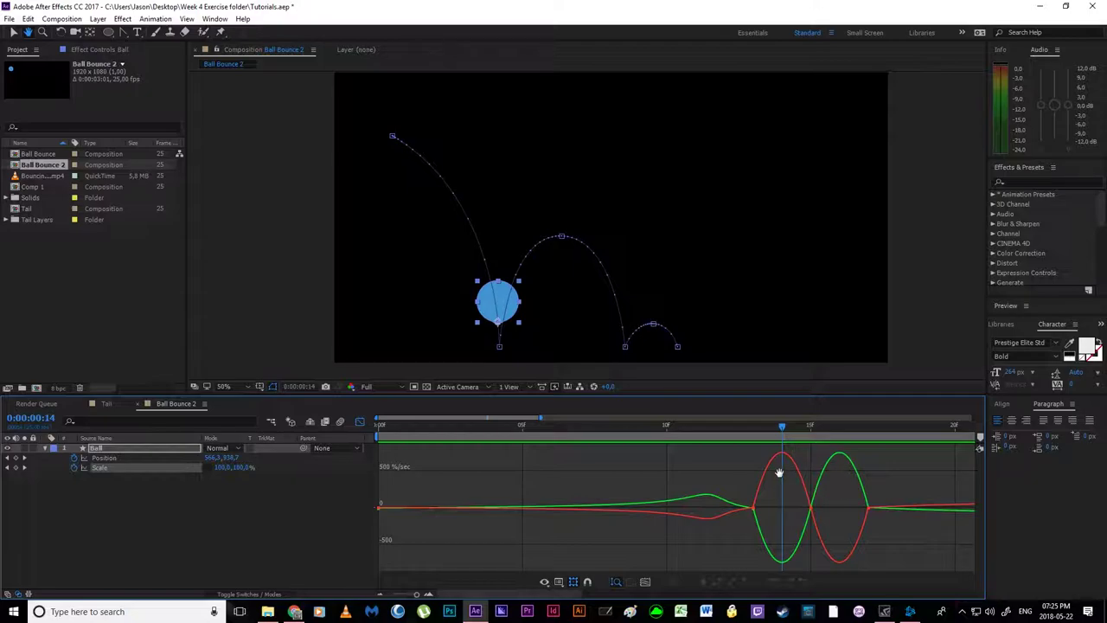
drag(842, 482, 524, 490)
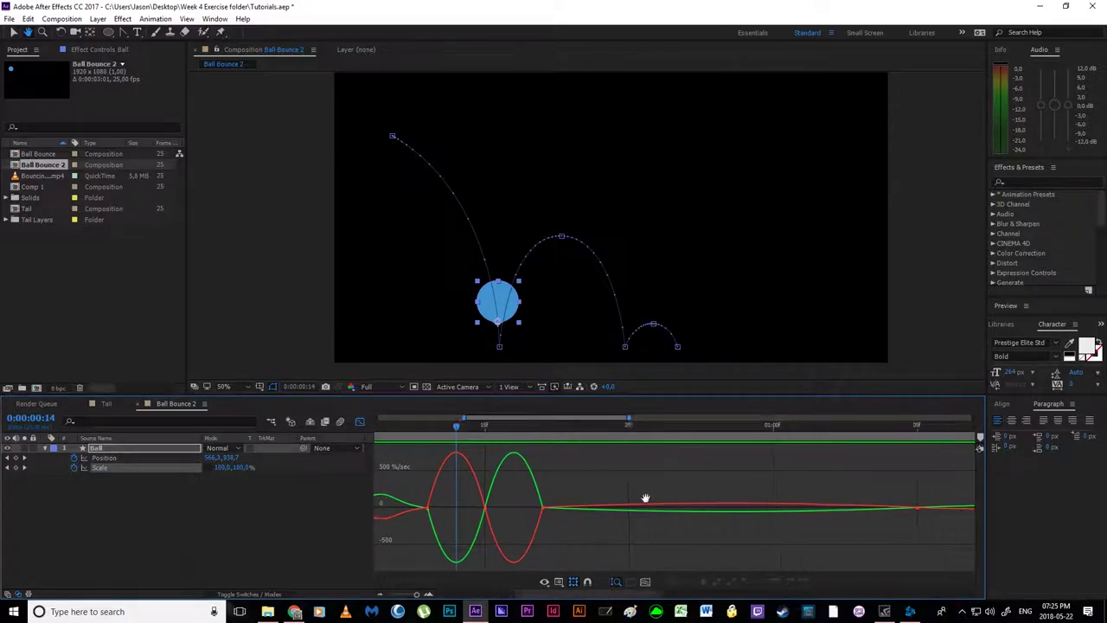
drag(663, 497, 560, 500)
key(v)
mouse_move(584, 596)
mouse_down()
mouse_move(565, 596)
mouse_move(613, 599)
mouse_move(556, 599)
mouse_move(642, 597)
mouse_move(586, 600)
mouse_up()
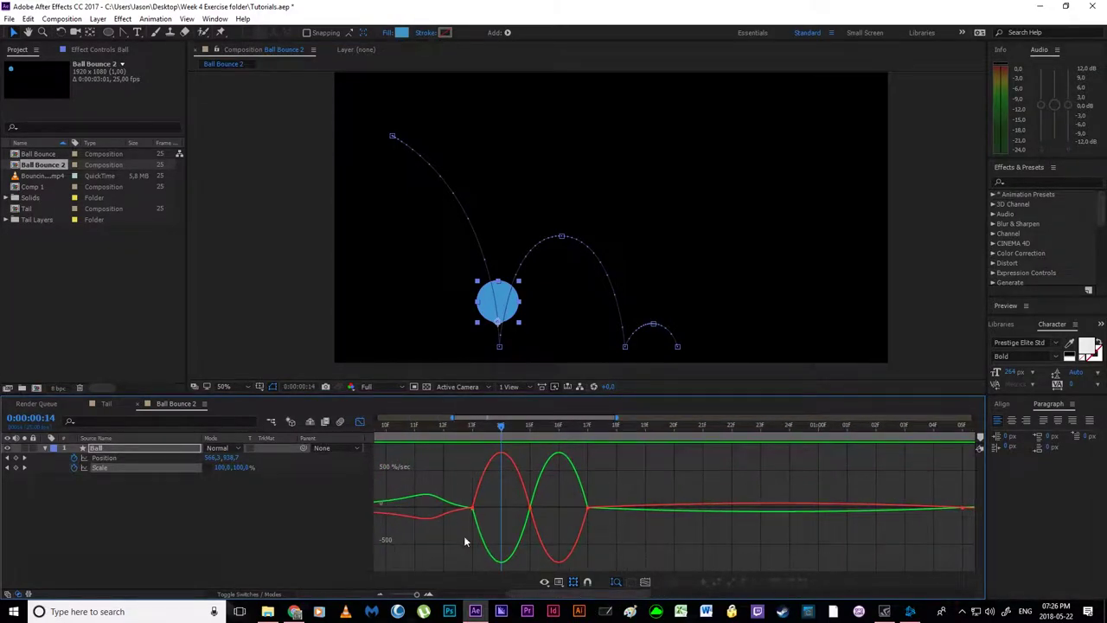
drag(502, 427, 587, 427)
drag(610, 597, 587, 597)
mouse_move(602, 434)
mouse_down()
mouse_move(741, 436)
mouse_move(587, 443)
mouse_up()
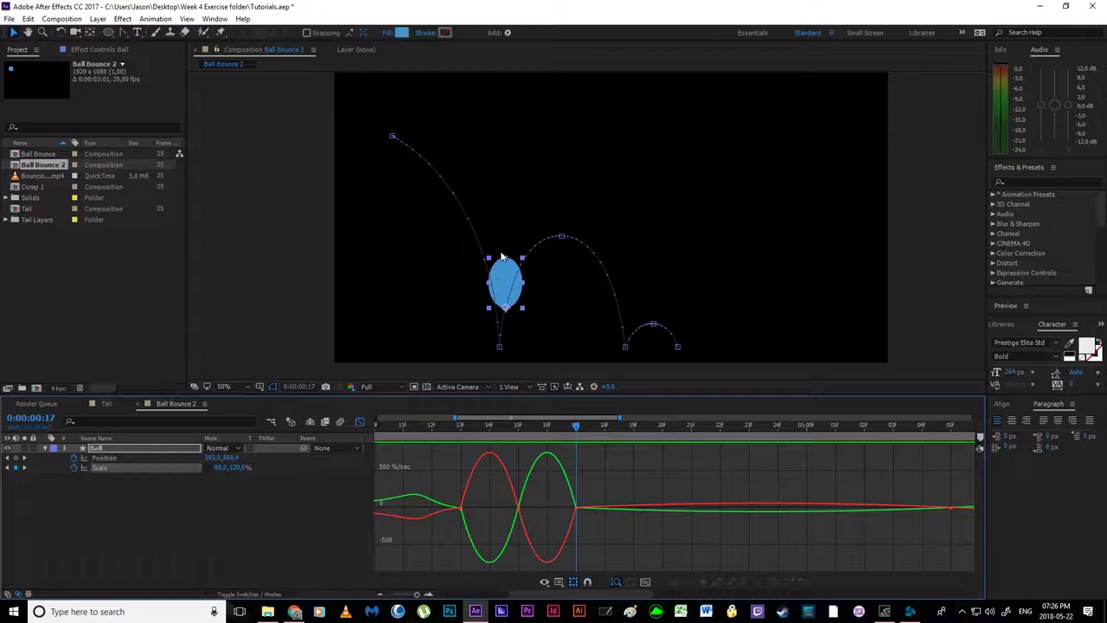
- Shorten the outgoing Scale speed handle at 0:00:00:17 and extend the incoming handle at 0:00:01:05 to about mid-interval
drag(586, 594, 620, 597)
click(832, 429)
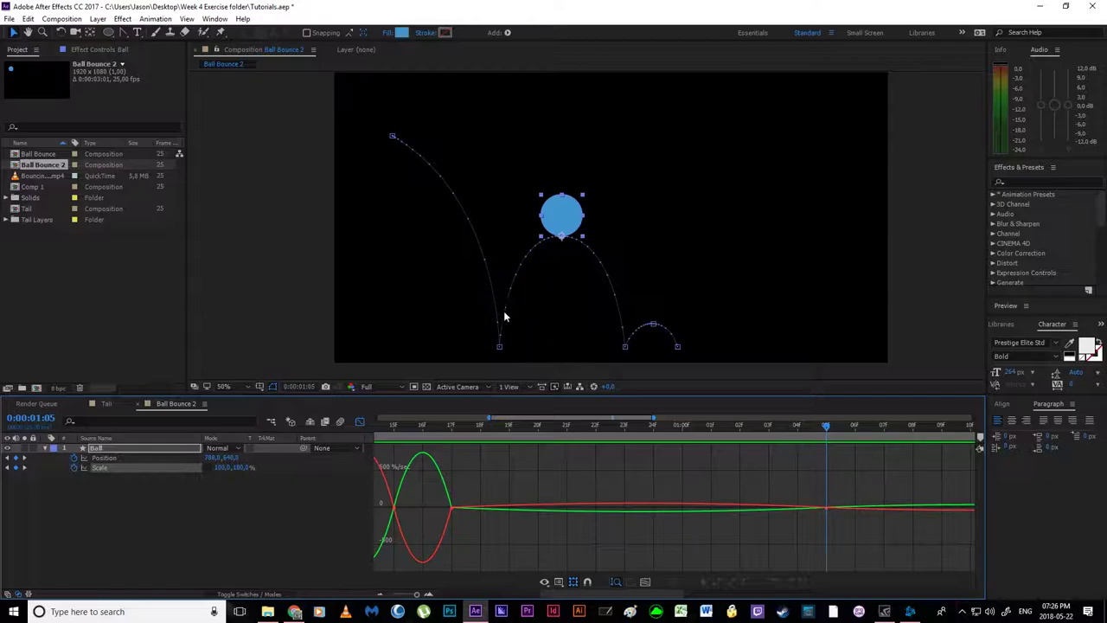
click(450, 427)
click(453, 511)
drag(513, 510, 486, 511)
drag(763, 509, 626, 515)
drag(764, 508, 630, 508)
- Shorten the outgoing Scale handle at 0:00:00:17 further to about one frame, checking the ball's shape across the neighbouring frames
click(471, 437)
drag(470, 432, 472, 460)
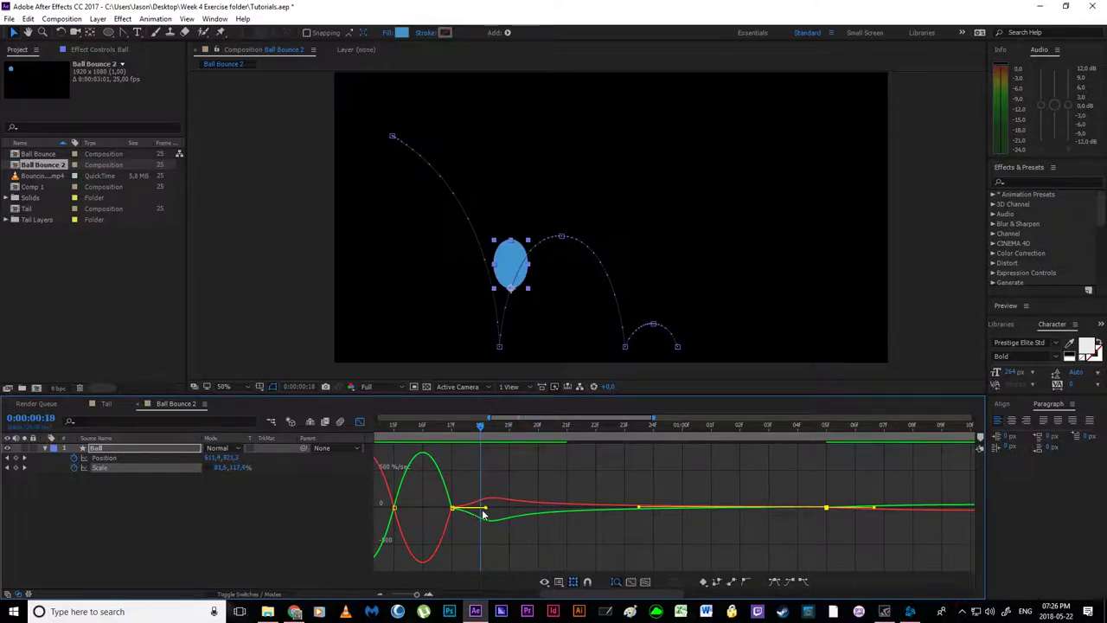
drag(486, 511, 478, 509)
click(453, 434)
drag(453, 433, 483, 456)
key(space)
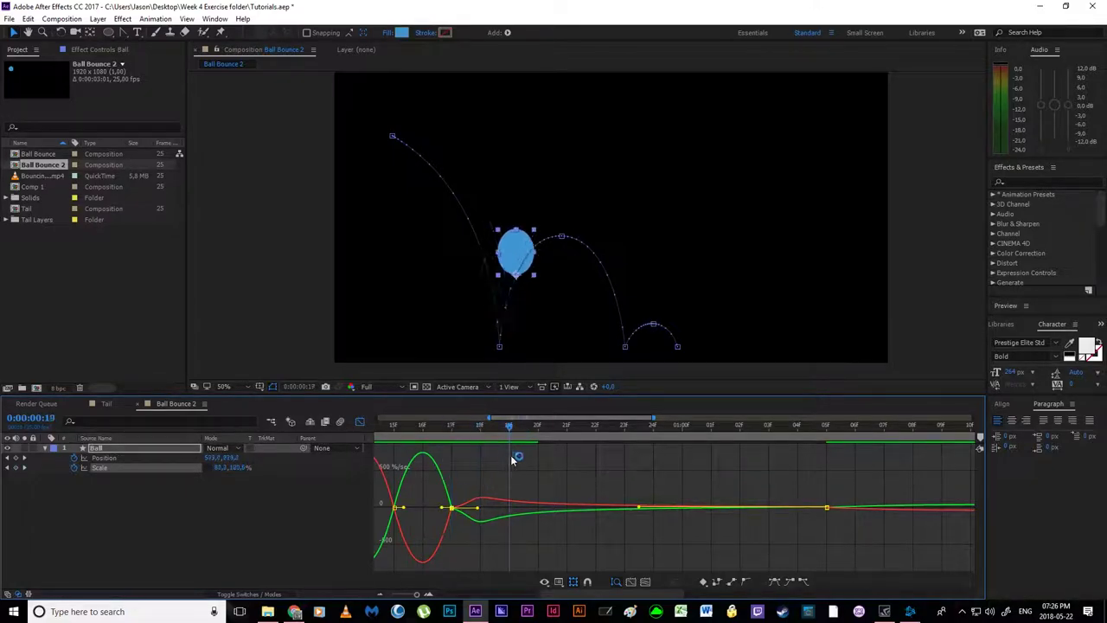
- Extend the outgoing Scale handle at 0:00:01:05 to about mid-interval and shorten the incoming handle at 0:00:01:15 to about one frame
drag(575, 430, 484, 472)
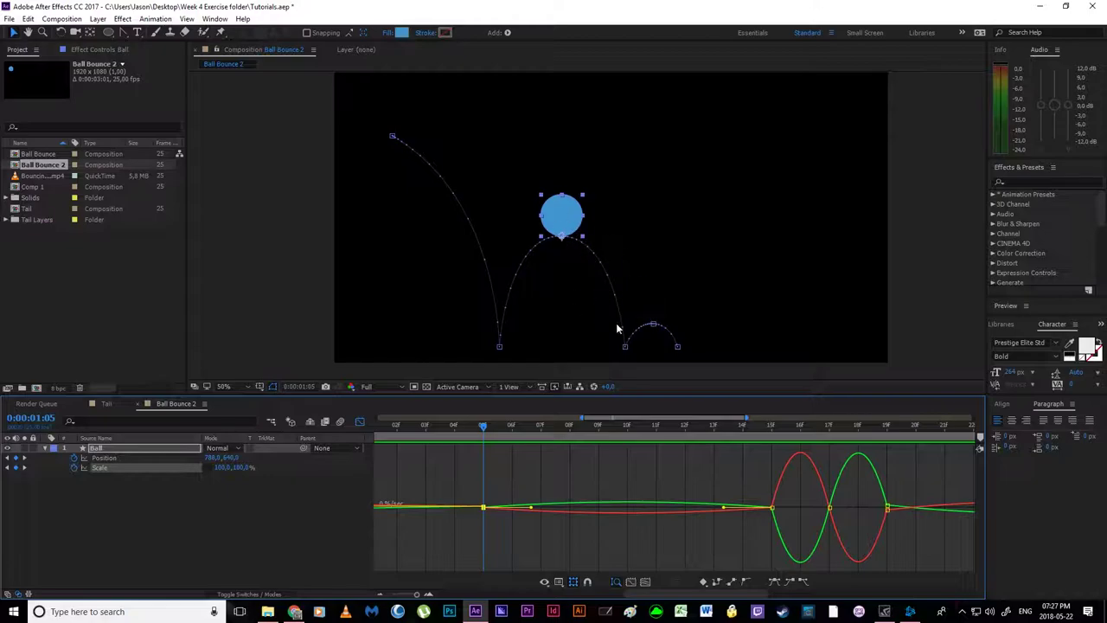
drag(532, 508, 629, 508)
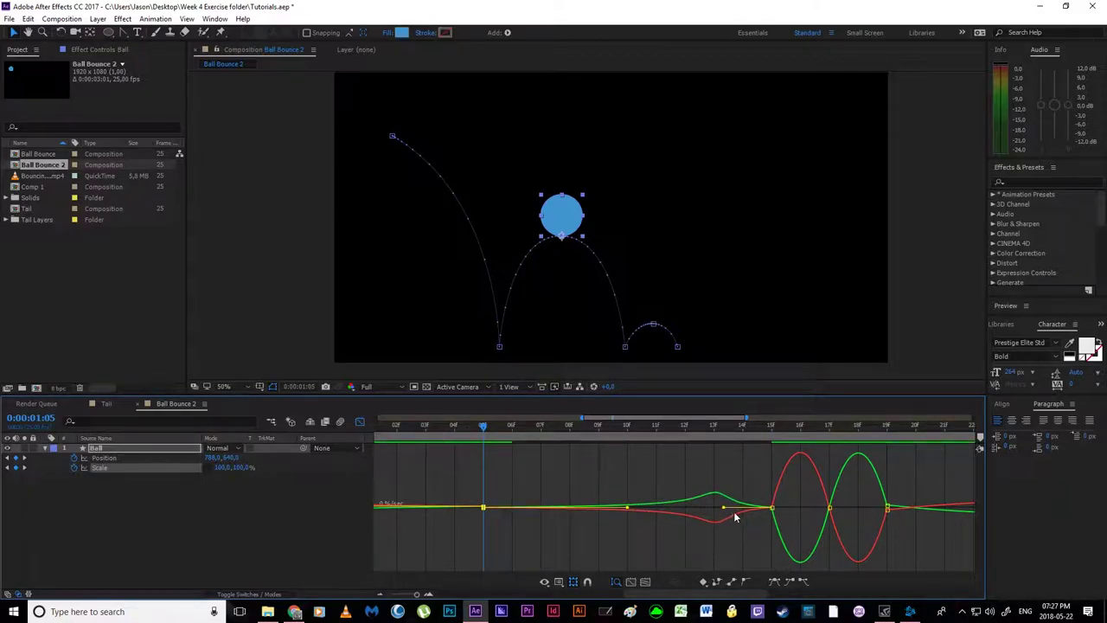
mouse_move(726, 508)
mouse_down()
mouse_move(755, 508)
mouse_move(739, 511)
mouse_up()
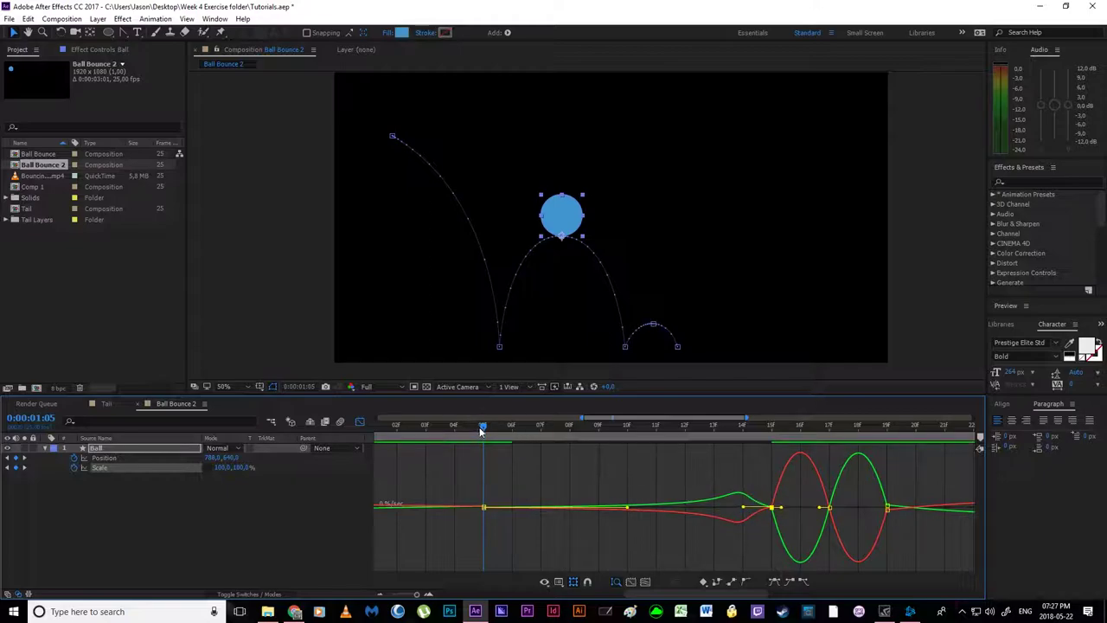
drag(481, 425, 482, 514)
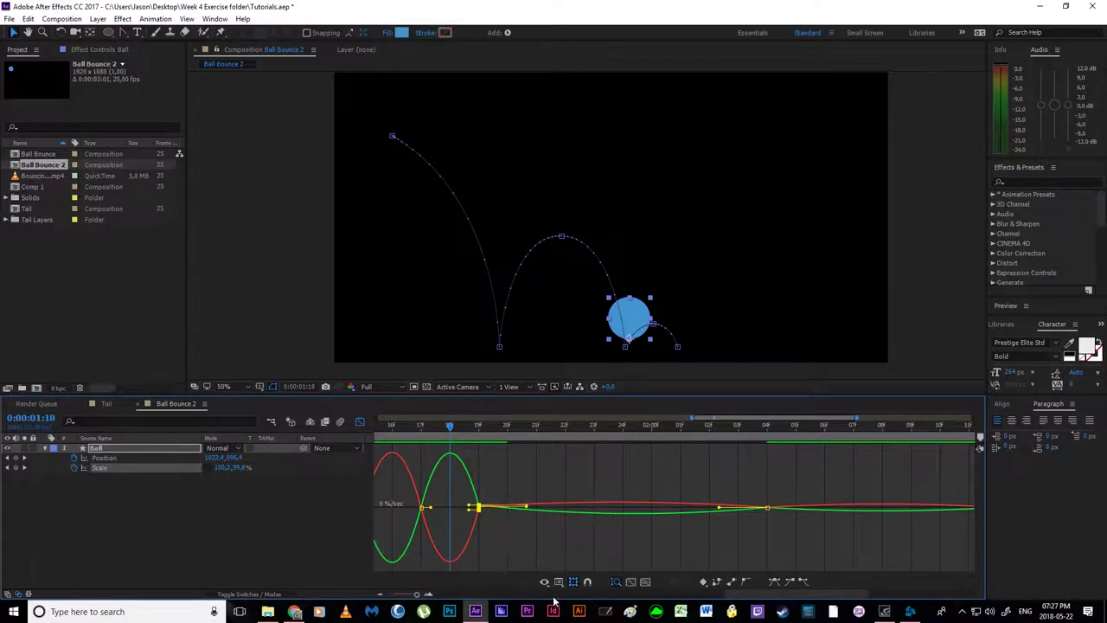
- Level the Scale keyframe's speed at 0:00:01:19 to zero in the speed graph
drag(727, 594, 776, 593)
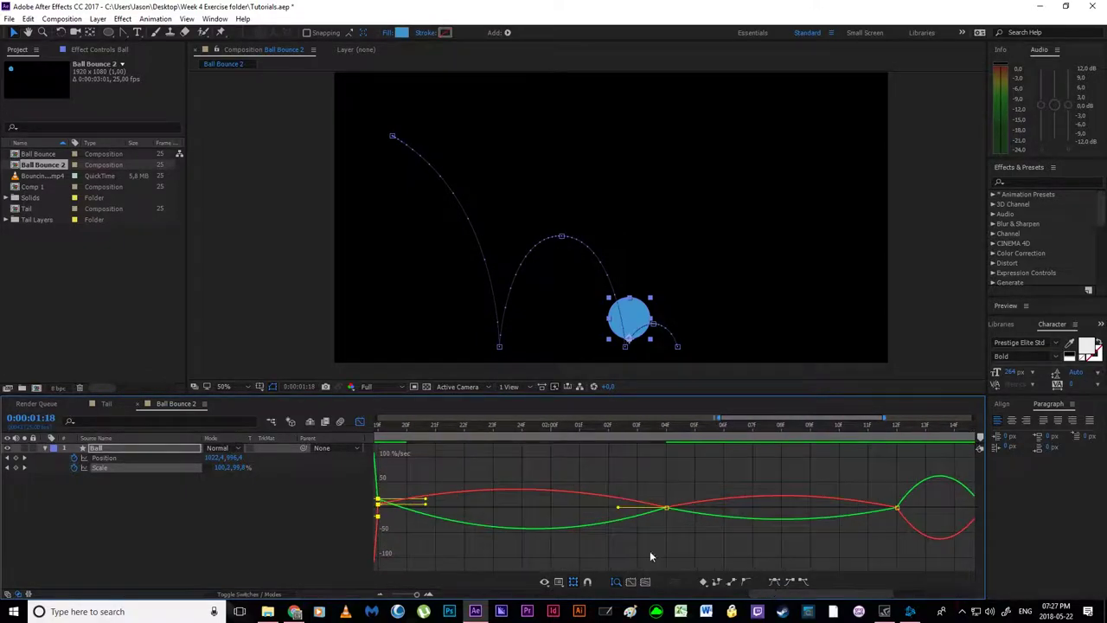
drag(377, 517, 378, 508)
drag(381, 426, 474, 496)
- Shorten the outgoing Scale handle at 0:00:01:19 to under one frame and extend the incoming handle at 0:00:02:04 to about mid-interval
click(473, 509)
drag(520, 507, 494, 507)
drag(713, 508, 572, 507)
drag(713, 508, 614, 508)
drag(474, 426, 751, 492)
- Check the ball's shape over the last small bounce and level the Scale speed at 0:00:02:04 to zero
drag(820, 491, 548, 502)
drag(447, 428, 562, 430)
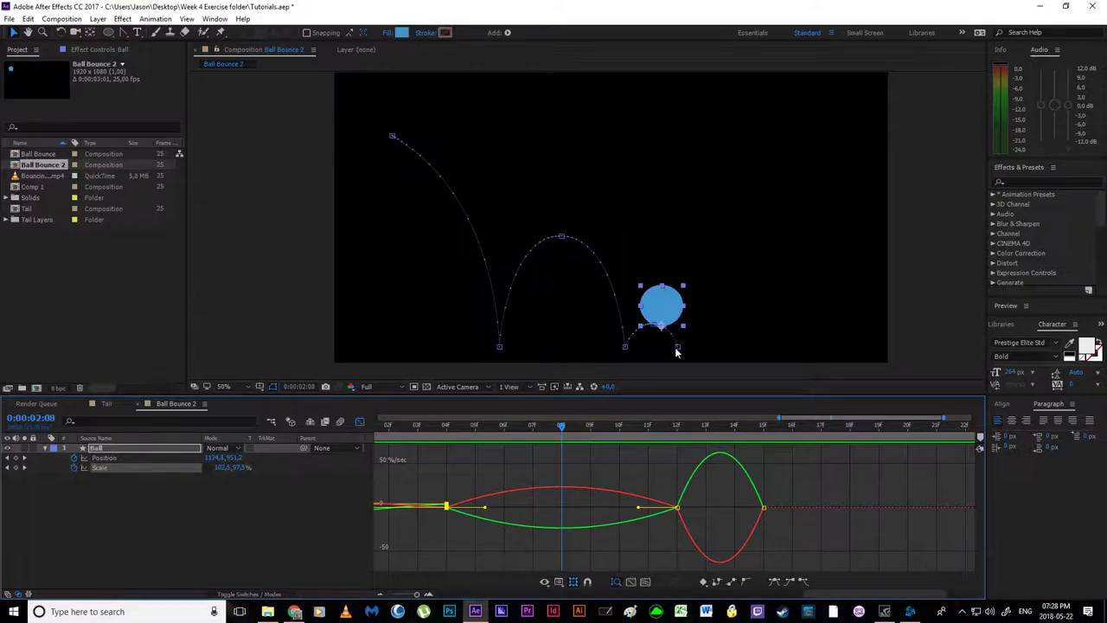
drag(555, 429, 474, 438)
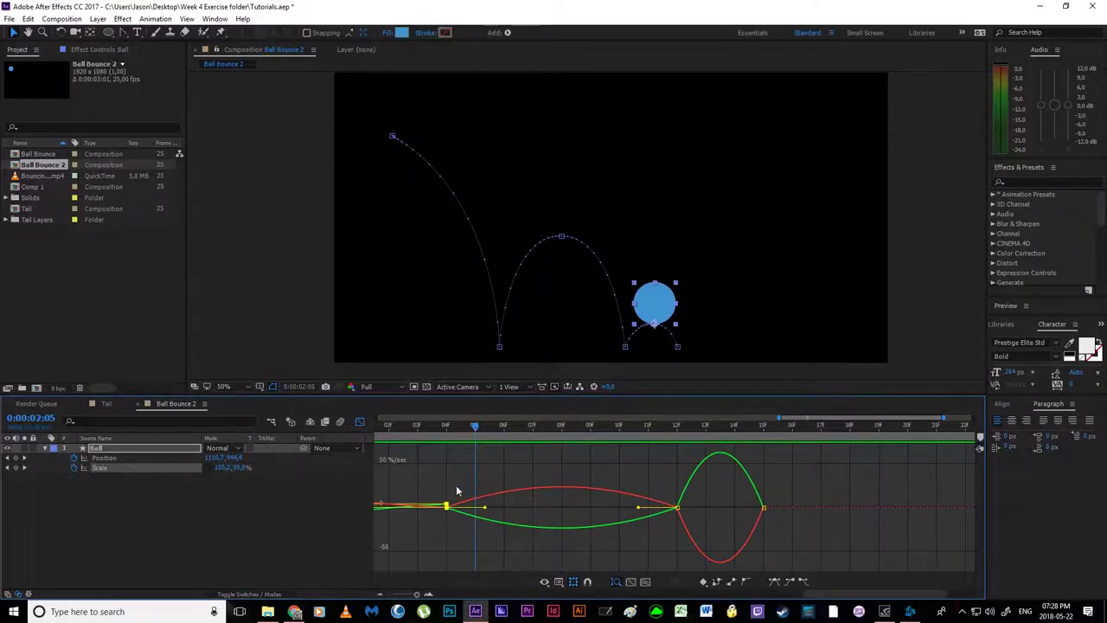
drag(447, 506, 448, 509)
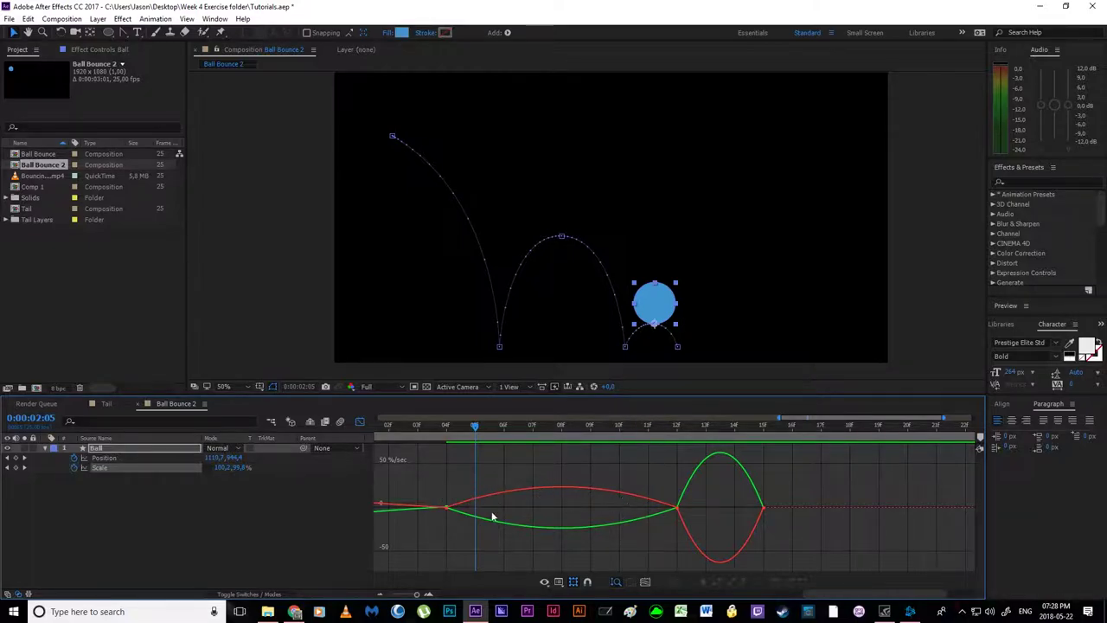
- Extend the outgoing Scale handle at 0:00:02:04 to about mid-interval, shorten the incoming handle at 0:00:02:12, and check the final impact
click(446, 509)
click(676, 508)
drag(485, 510, 671, 516)
drag(562, 514, 563, 514)
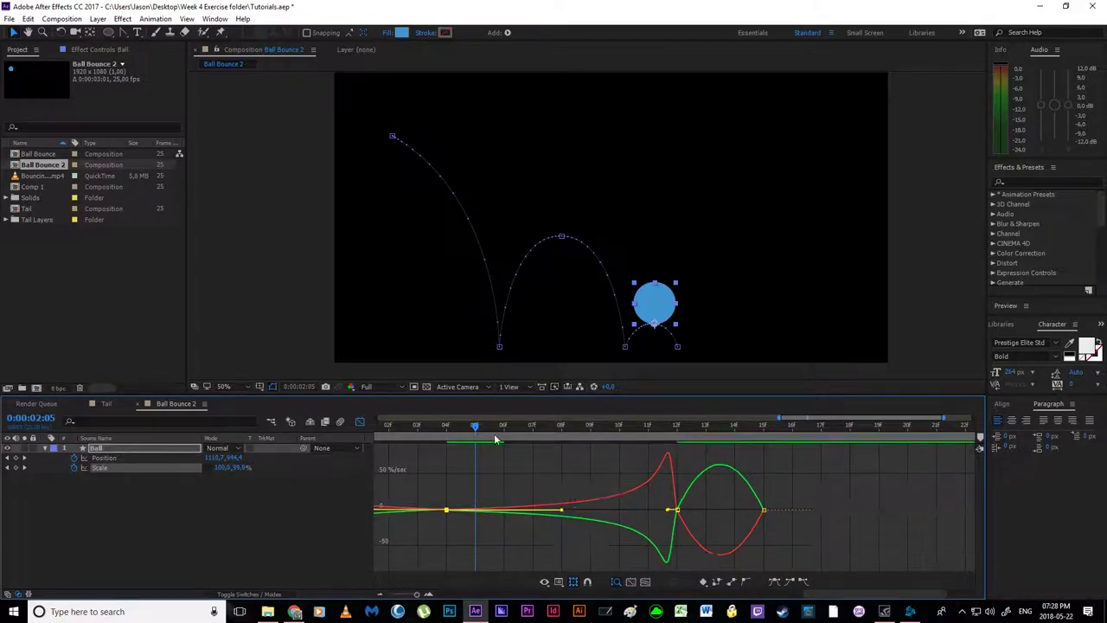
drag(471, 425, 619, 425)
drag(664, 453, 764, 460)
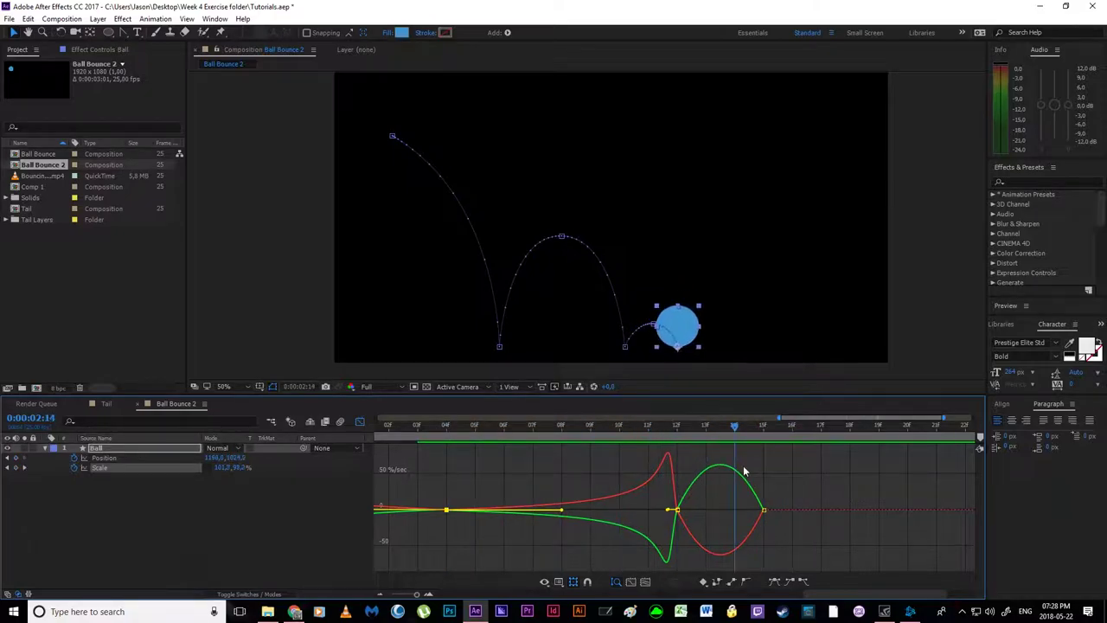
- Leave the Graph Editor for the keyframe view, fit the whole composition duration in the timeline, and preview the animation
click(361, 422)
click(514, 519)
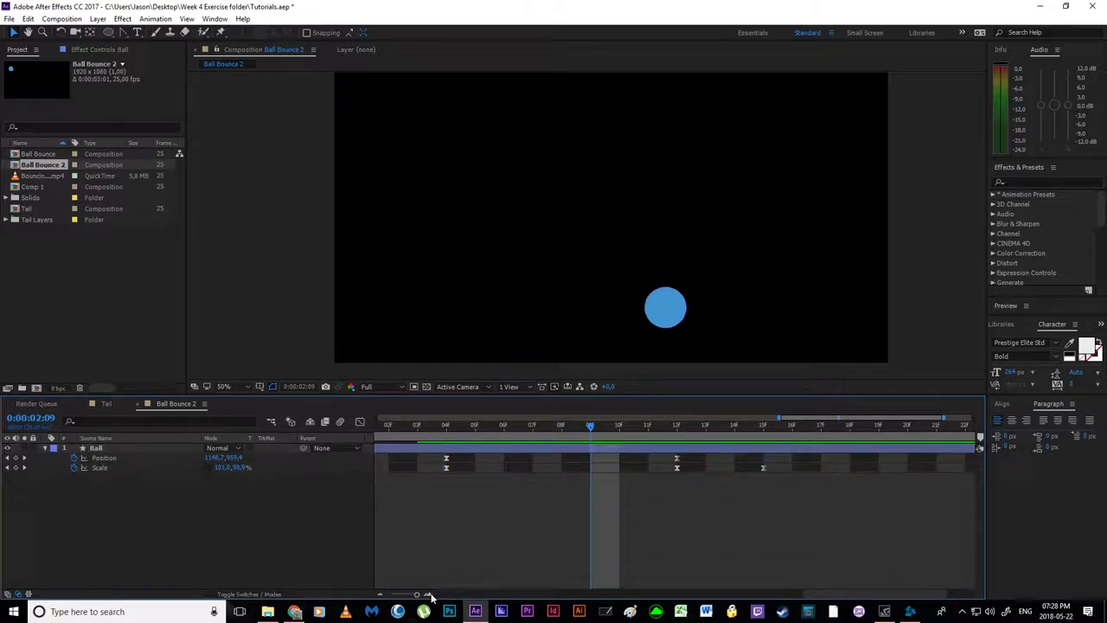
click(378, 596)
key(space)
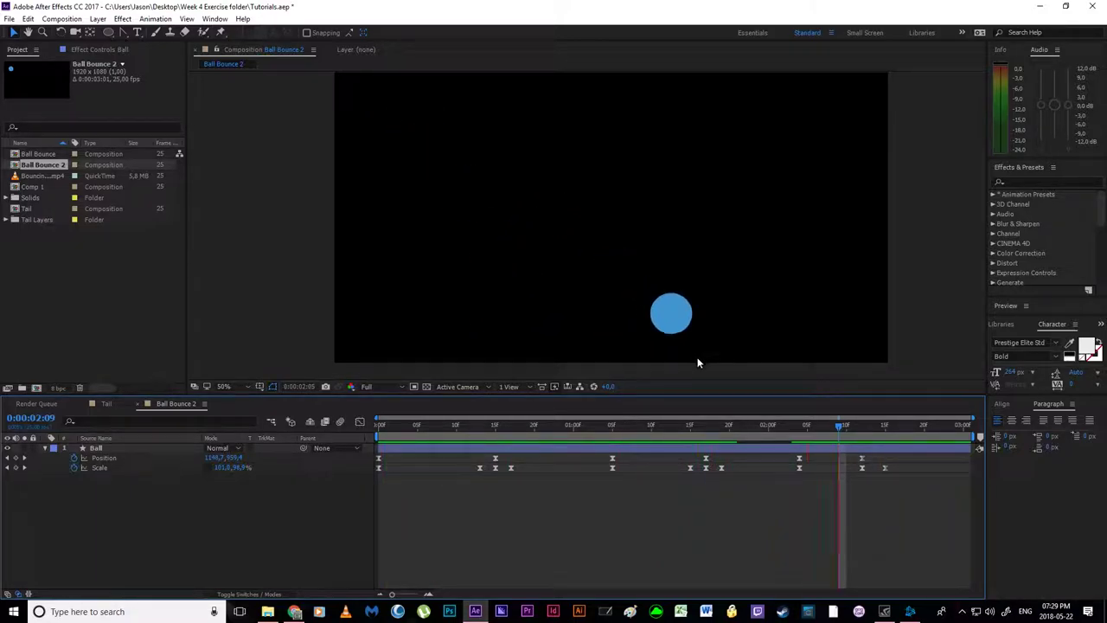
- Examine the selected ball's timing between the second impact and the peak of the last bounce at 0:00:02:04
drag(798, 425, 802, 449)
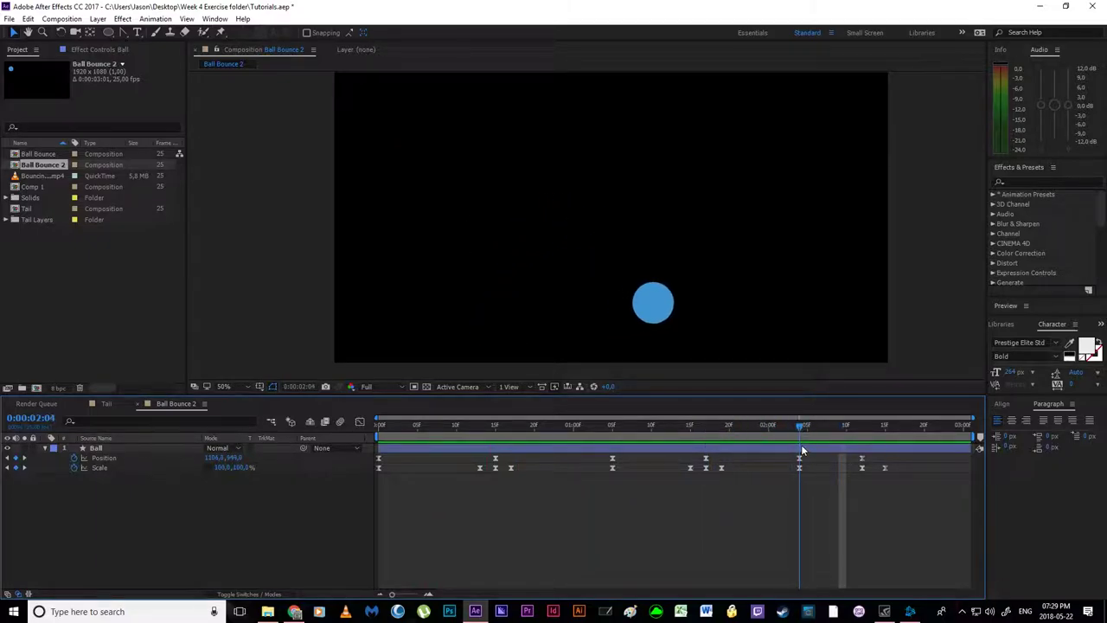
click(662, 319)
drag(725, 430, 707, 433)
key(shift+Page_Down)
key(Page_Down)
key(Page_Down)
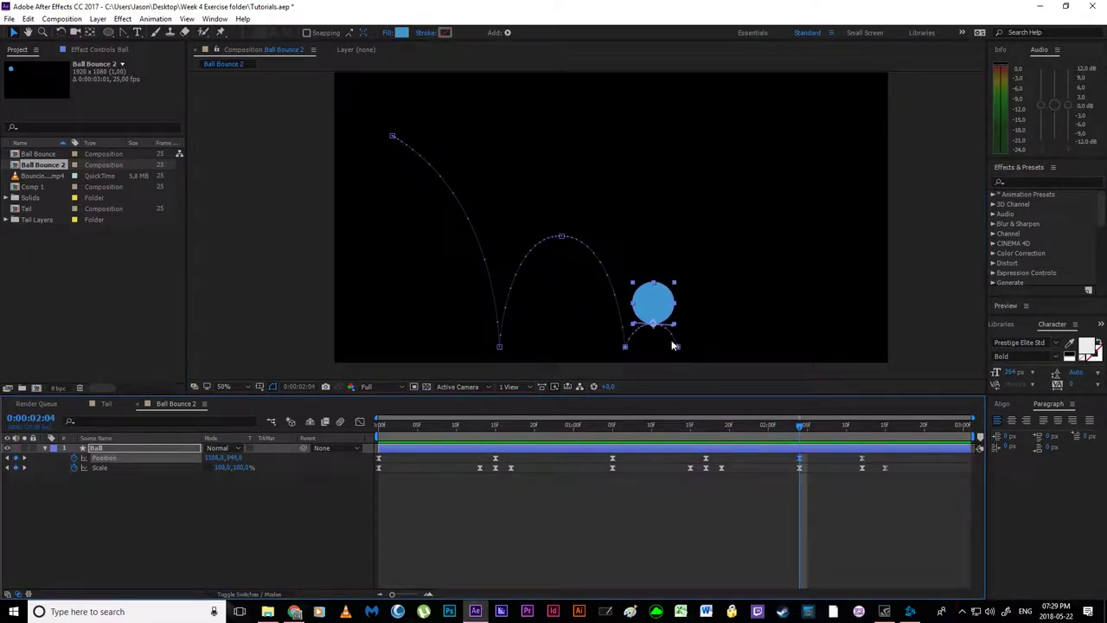
drag(705, 426, 801, 451)
key(space)
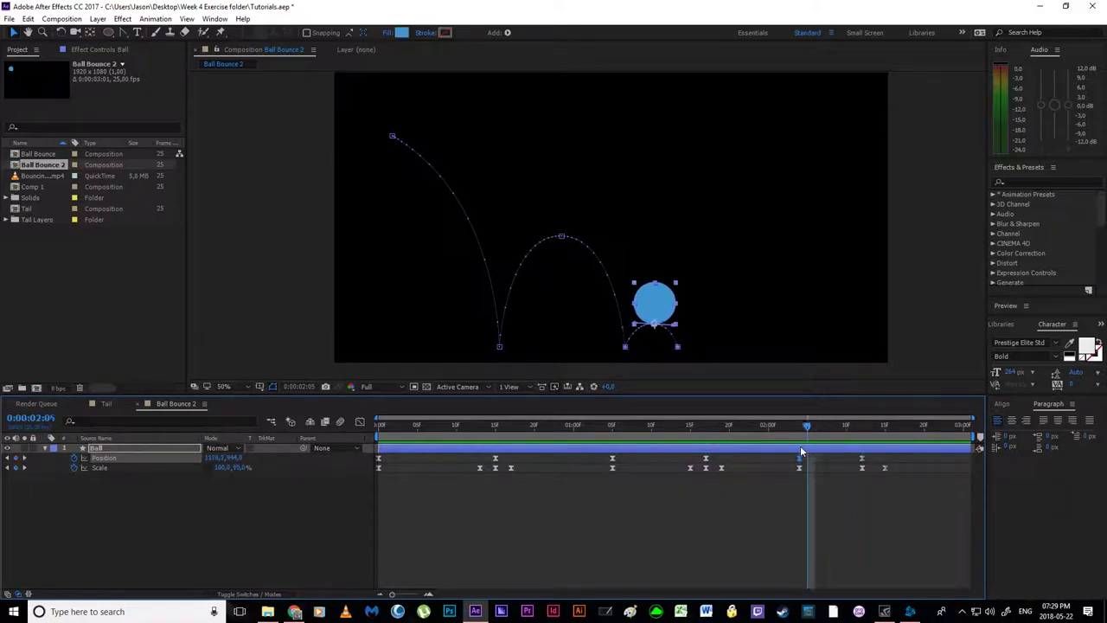
- Move the last bounce's Position and Scale keyframes four frames earlier to start at 0:00:02:00, and preview the timing
drag(712, 426, 770, 461)
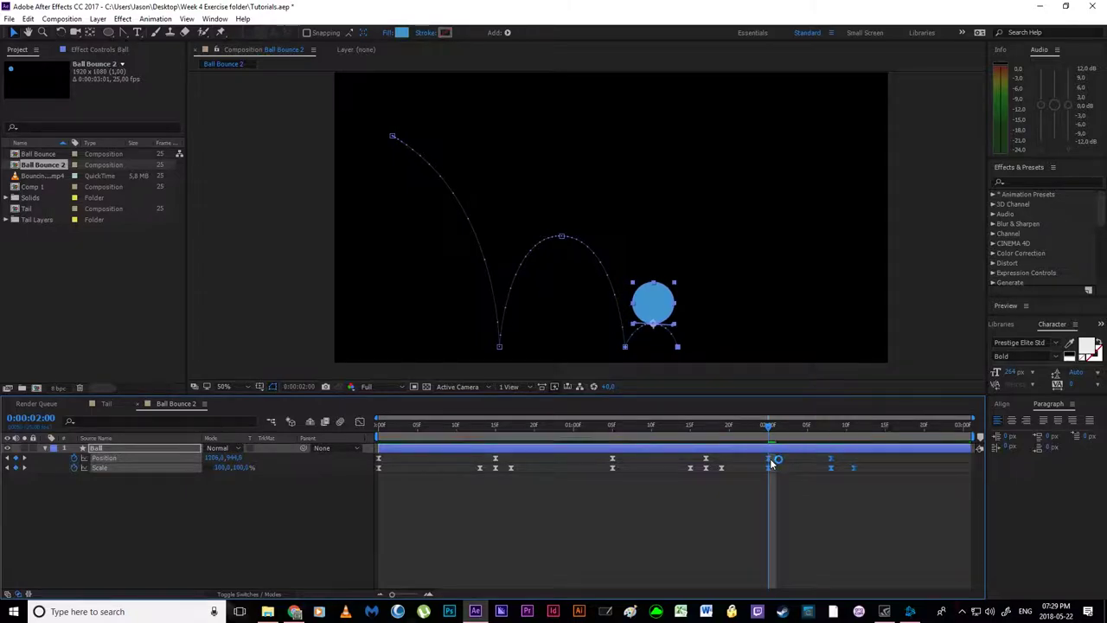
click(746, 492)
drag(550, 427, 522, 420)
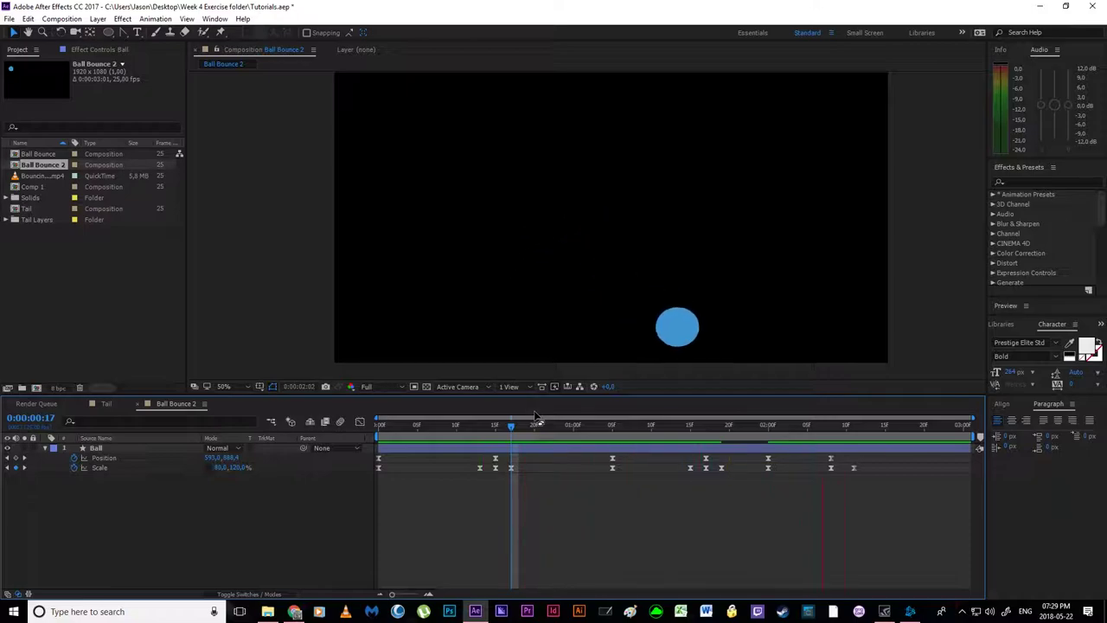
- Shift the last bounce's Position and Scale keyframes as a group to start at 0:00:02:02
click(769, 424)
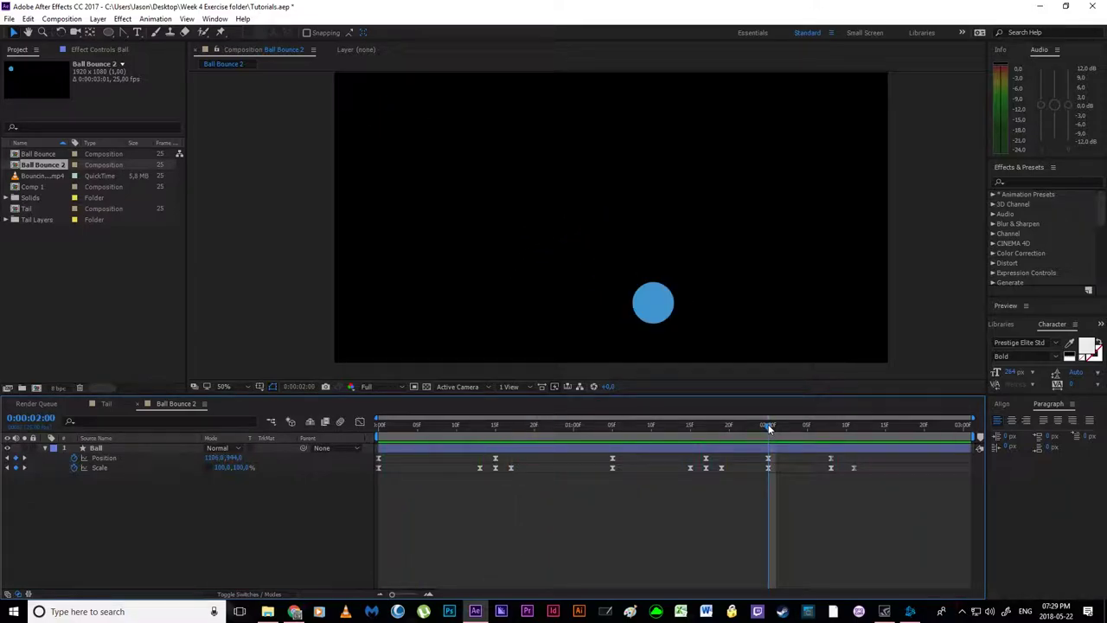
key(End)
drag(768, 423, 783, 426)
drag(755, 493, 920, 455)
click(783, 462)
- Preview the retimed bounce, inspect the ball's shape around the second peak at 0:00:01:05, and replay from the first frame
click(574, 426)
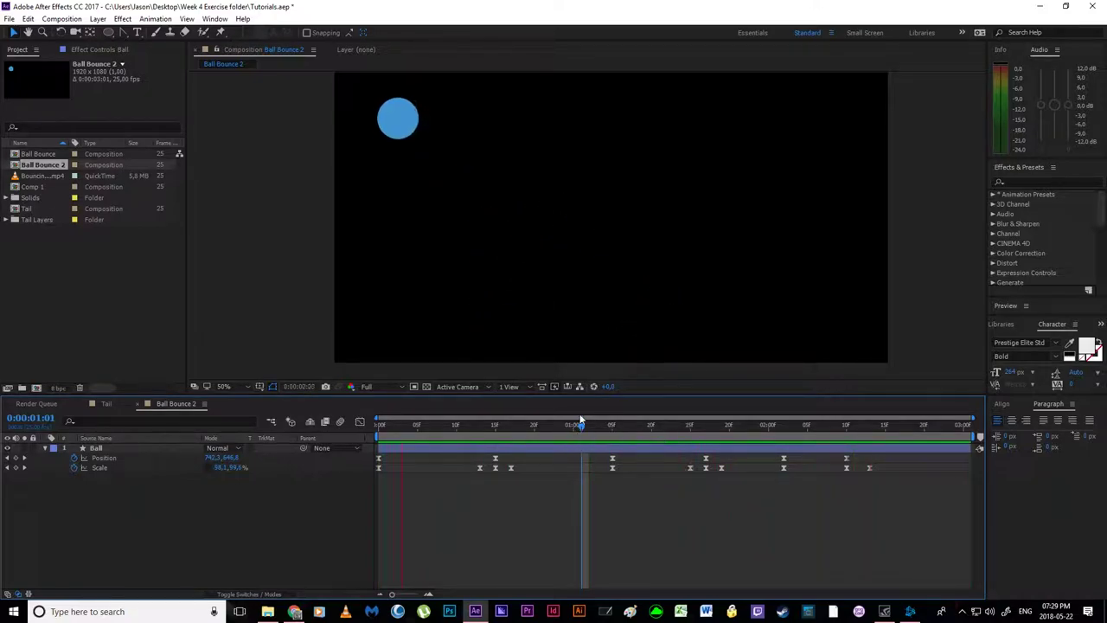
key(space)
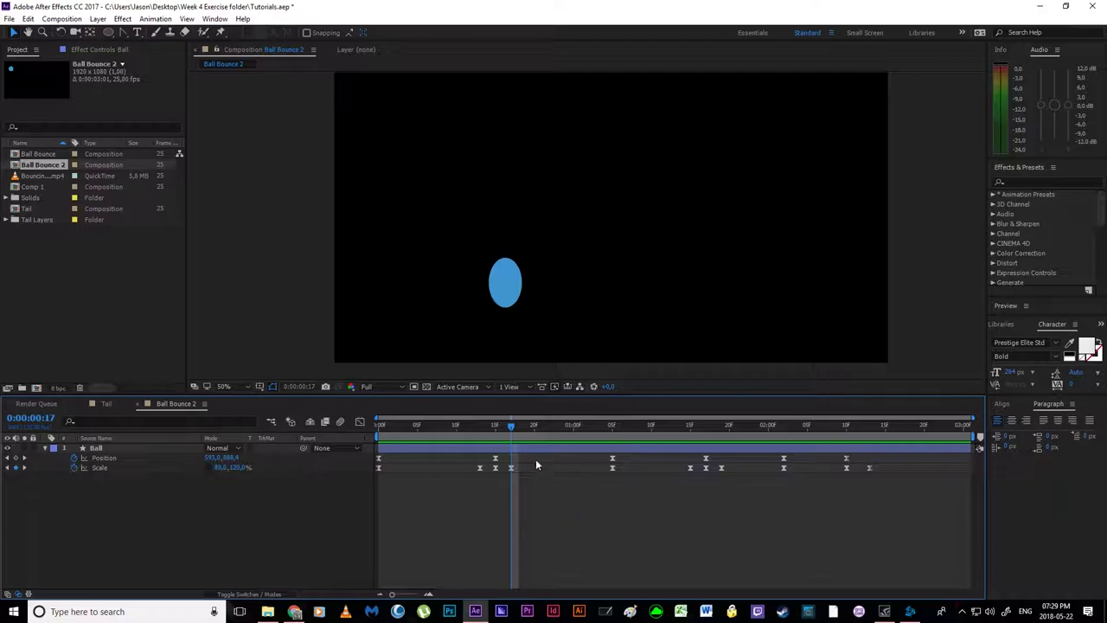
drag(513, 432, 616, 457)
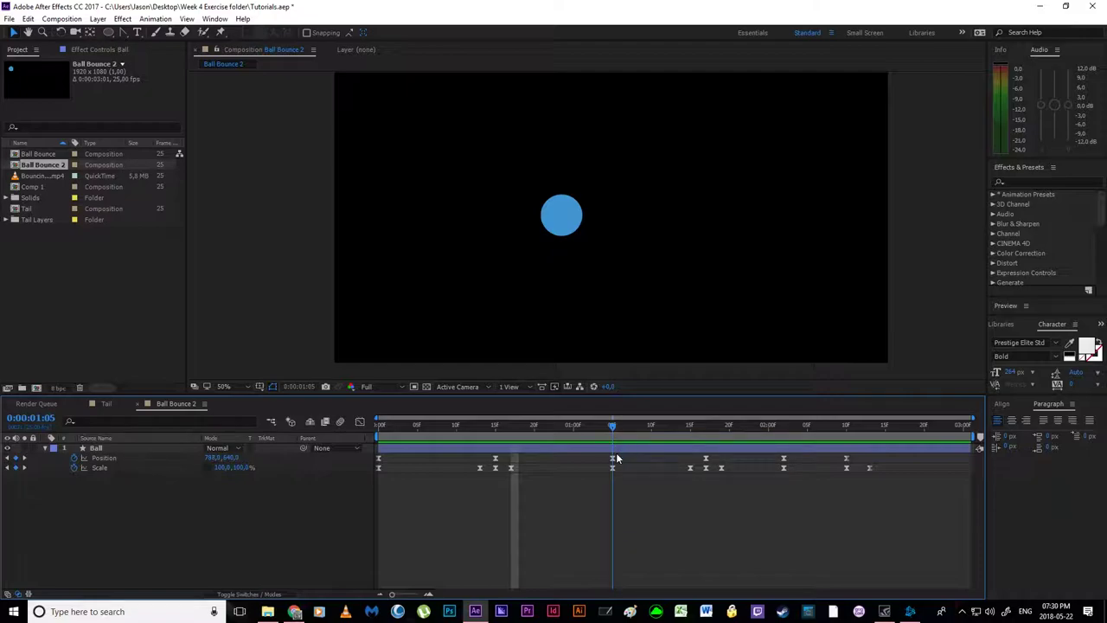
drag(617, 457, 599, 460)
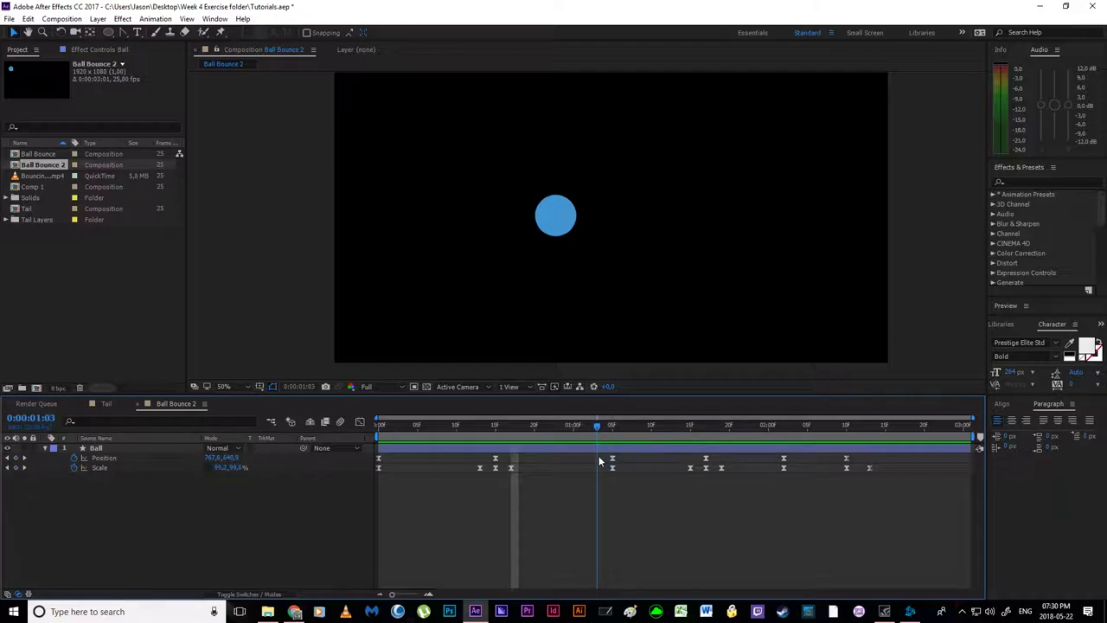
key(Page_Down)
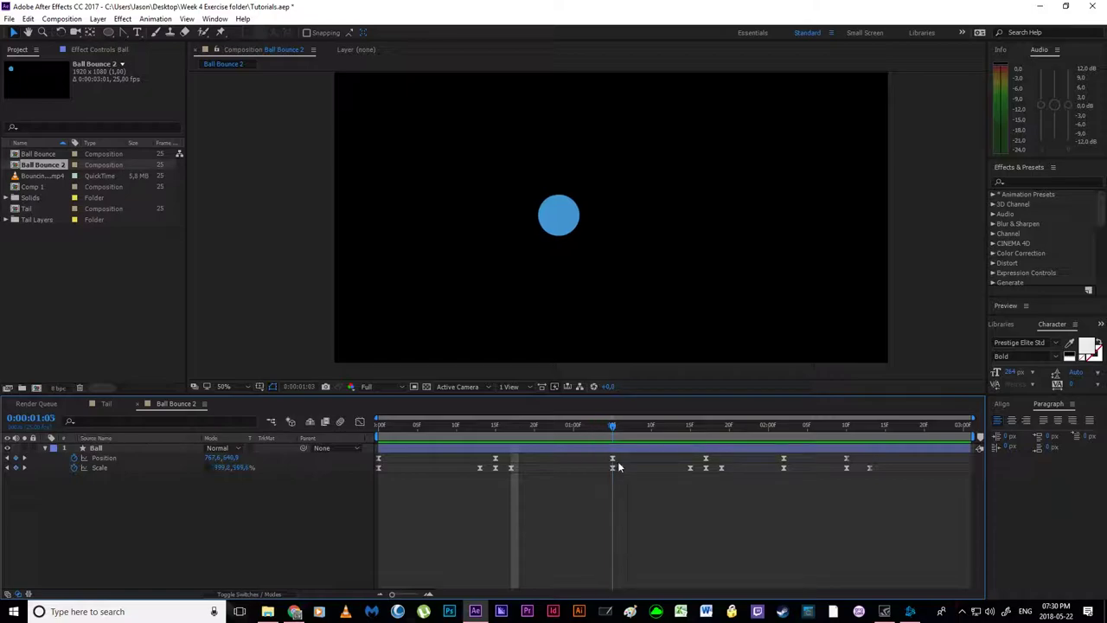
key(space)
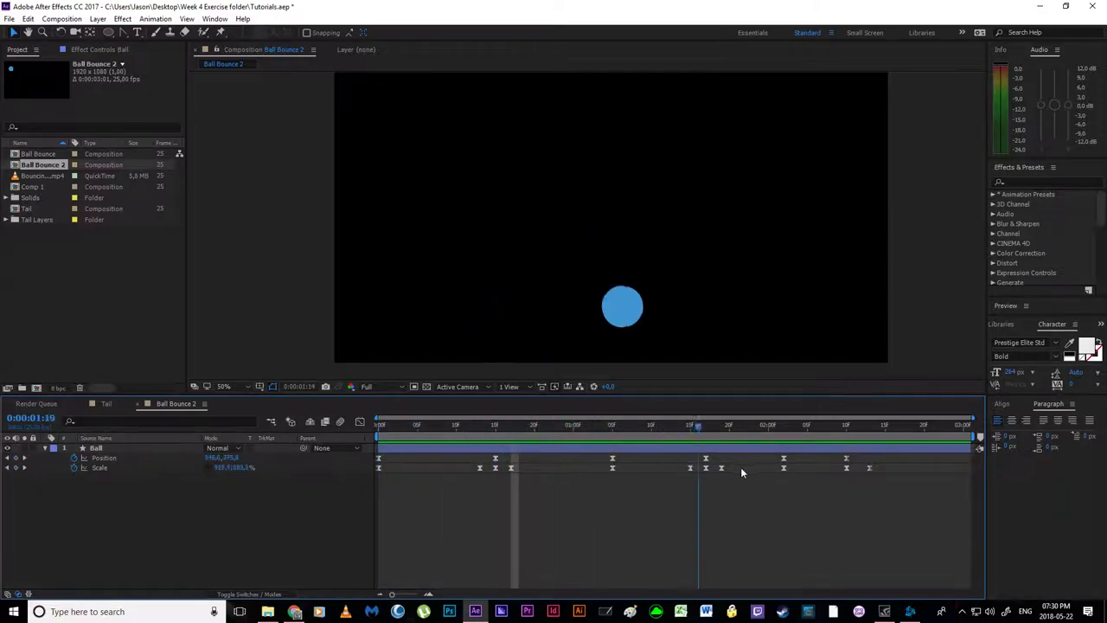
drag(899, 505, 327, 498)
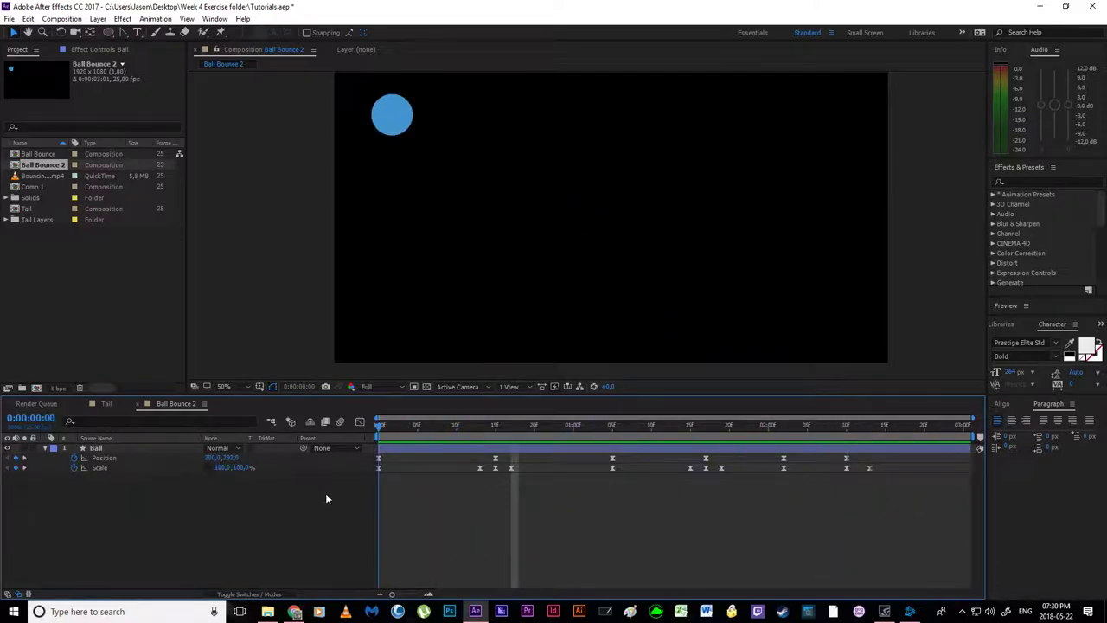
key(space)
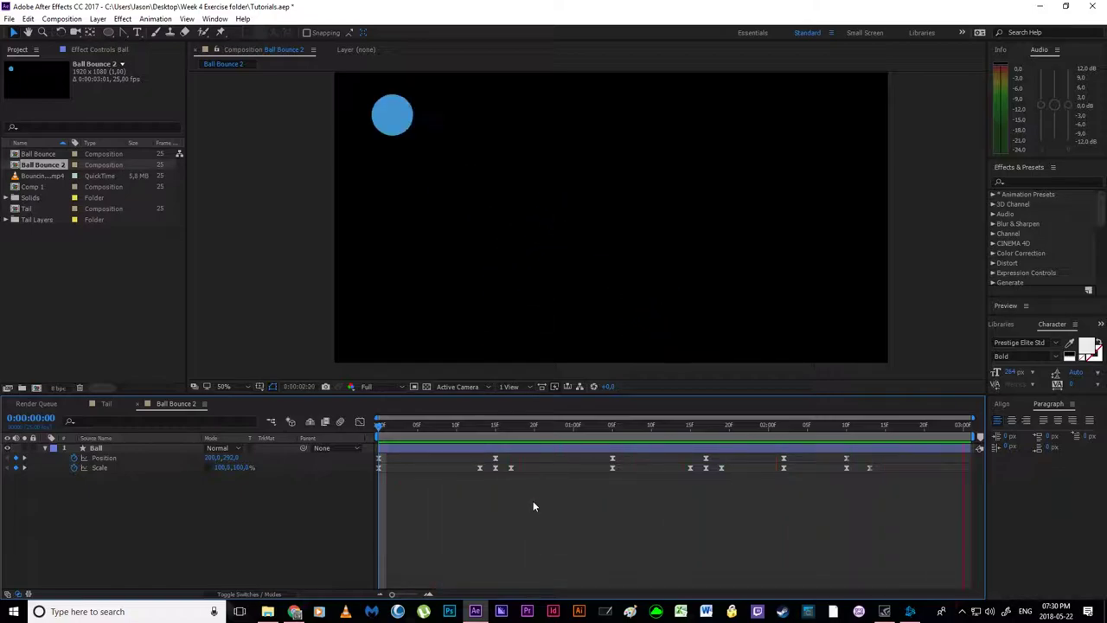
key(space)
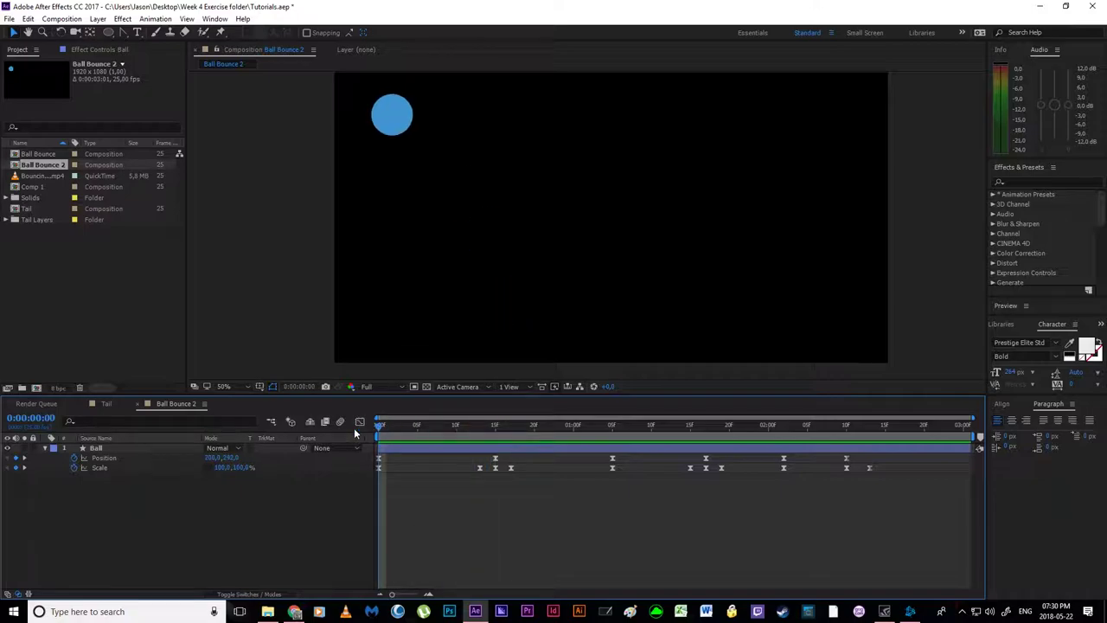
- Show the rulers and place vertical guides at the ball's left edge on the first frame and its right edge at 0:00:02:13
key(ctrl+r)
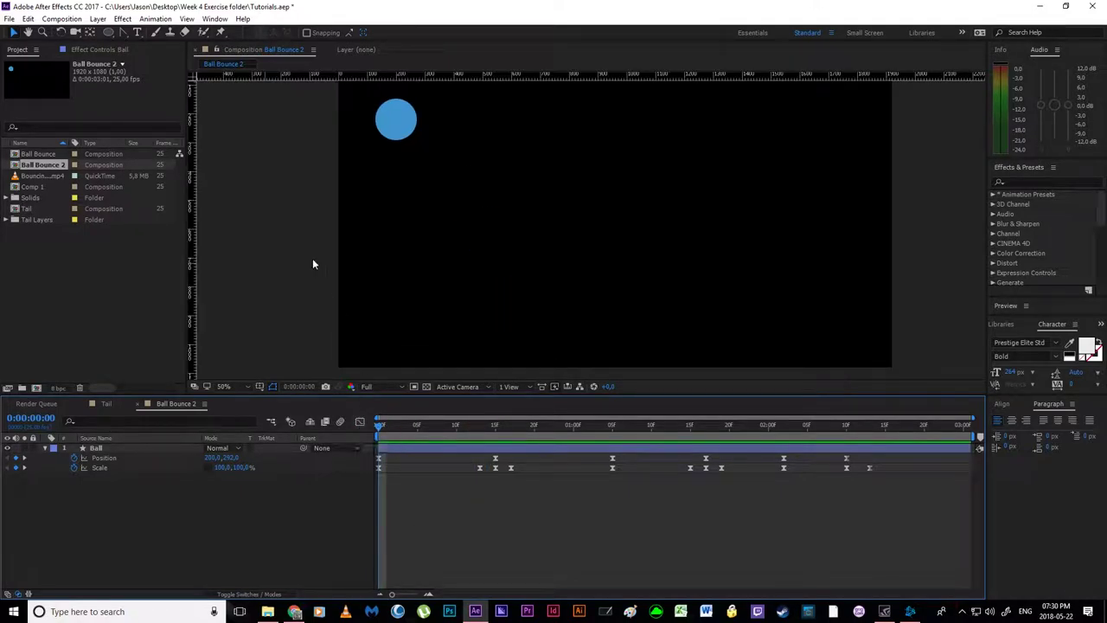
drag(197, 203, 375, 204)
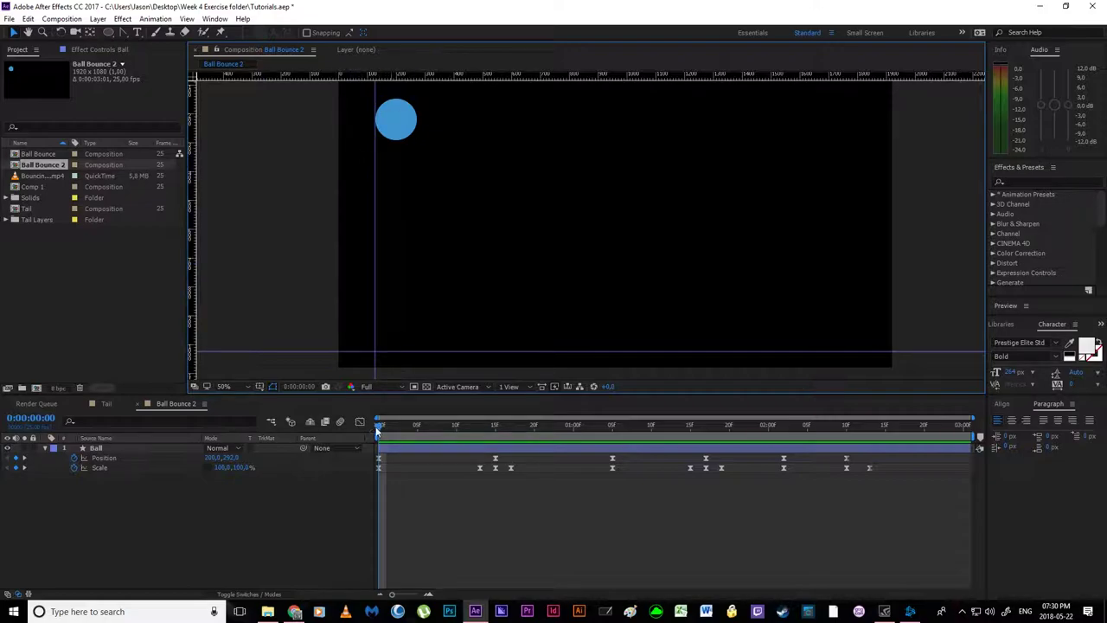
drag(378, 428, 870, 487)
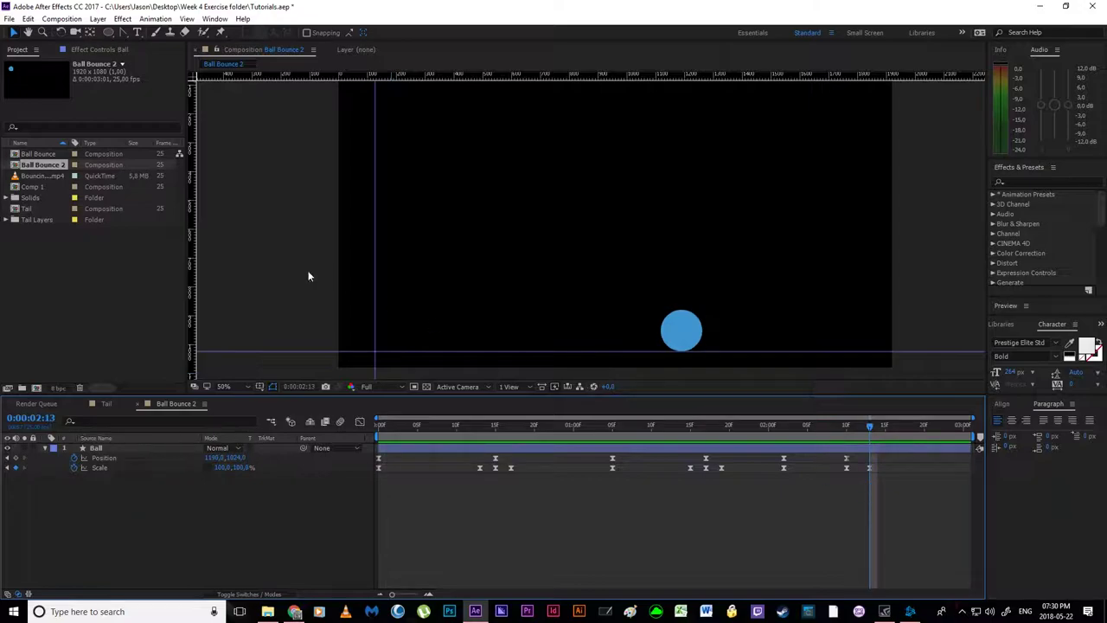
drag(192, 260, 702, 347)
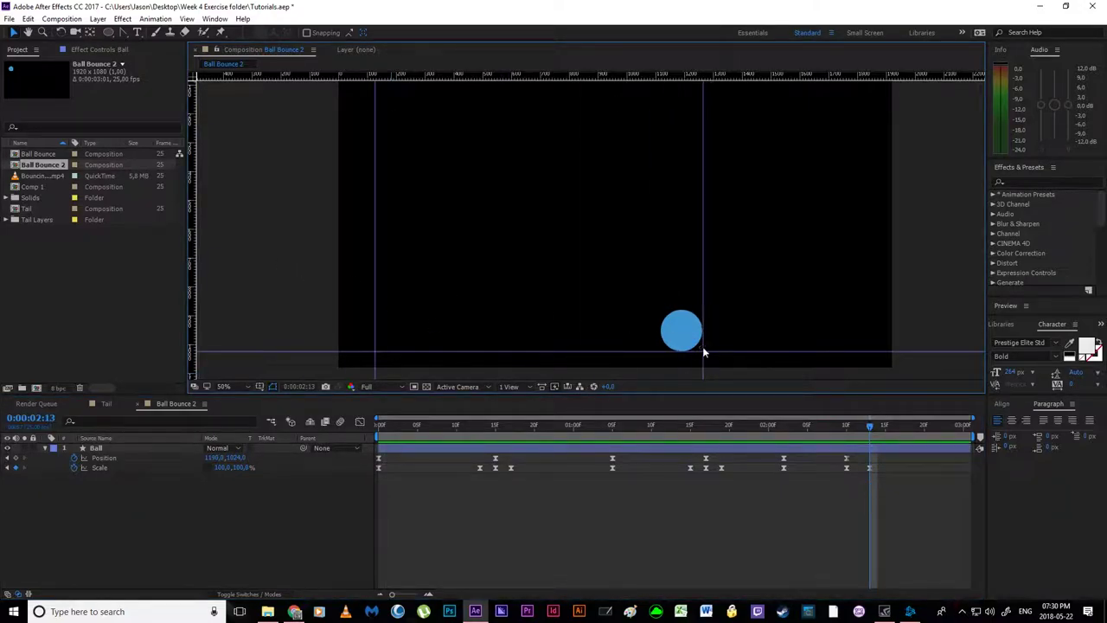
scroll(819, 297, down, 2)
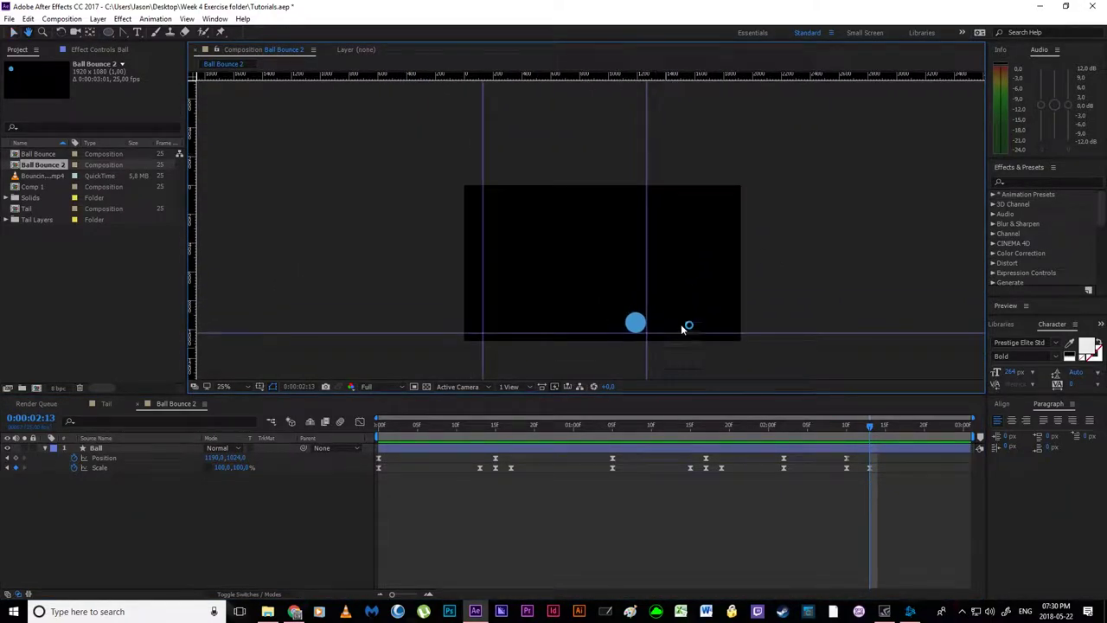
- Try moving the ball directly along the floor at 0:00:02:13, and undo the move
click(739, 471)
drag(640, 325, 718, 327)
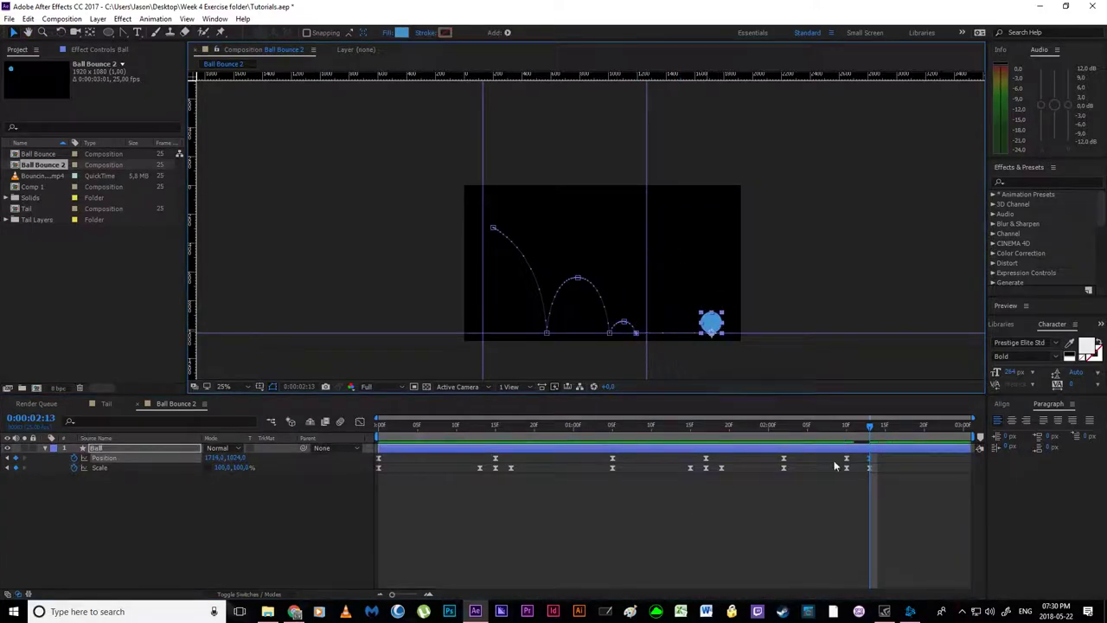
key(ctrl+z)
click(617, 543)
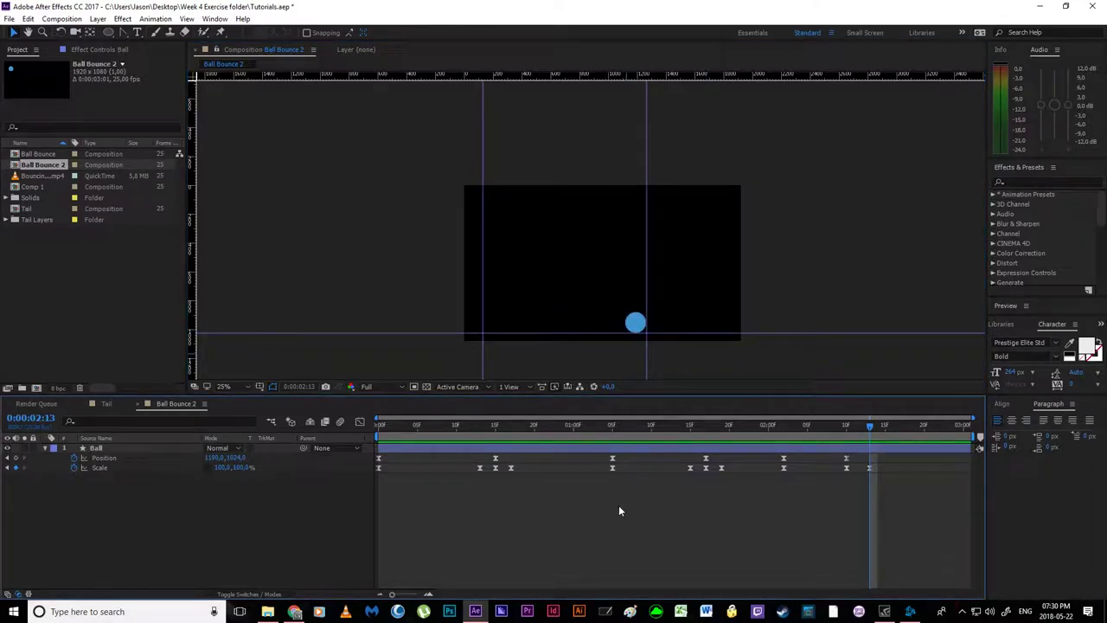
- Clear all guides and turn on the Title/Action Safe overlay in the composition view
click(187, 18)
click(78, 179)
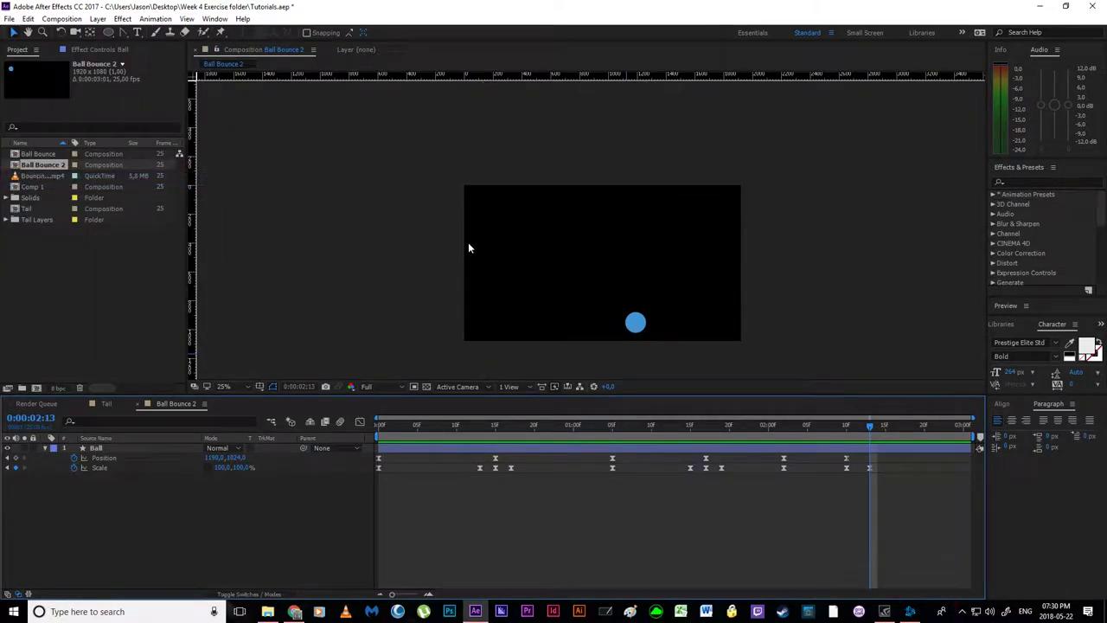
click(261, 388)
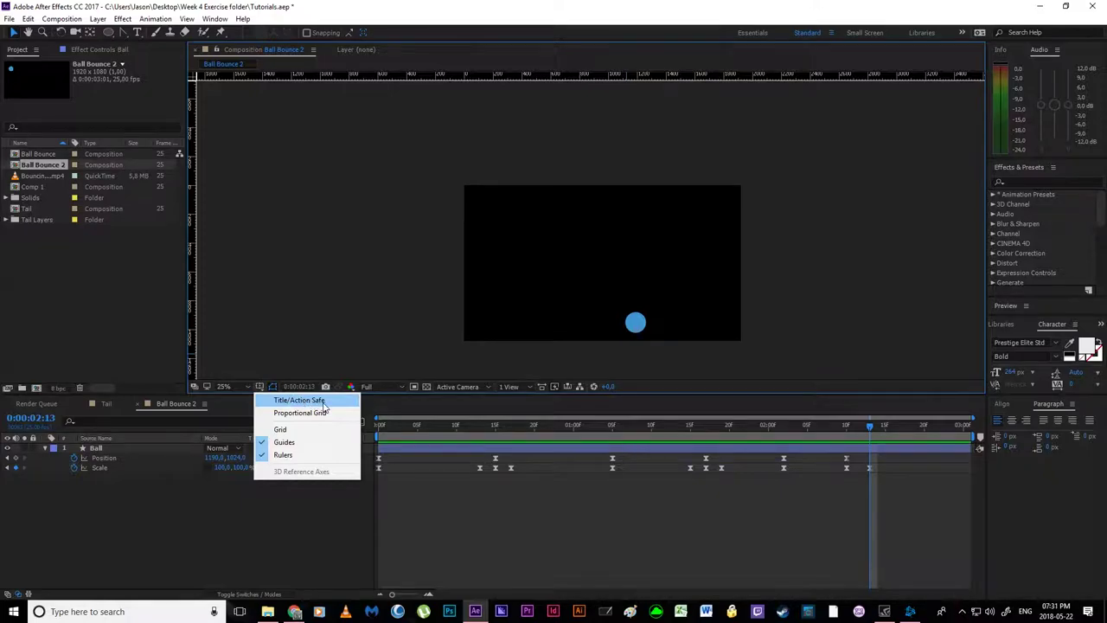
click(299, 400)
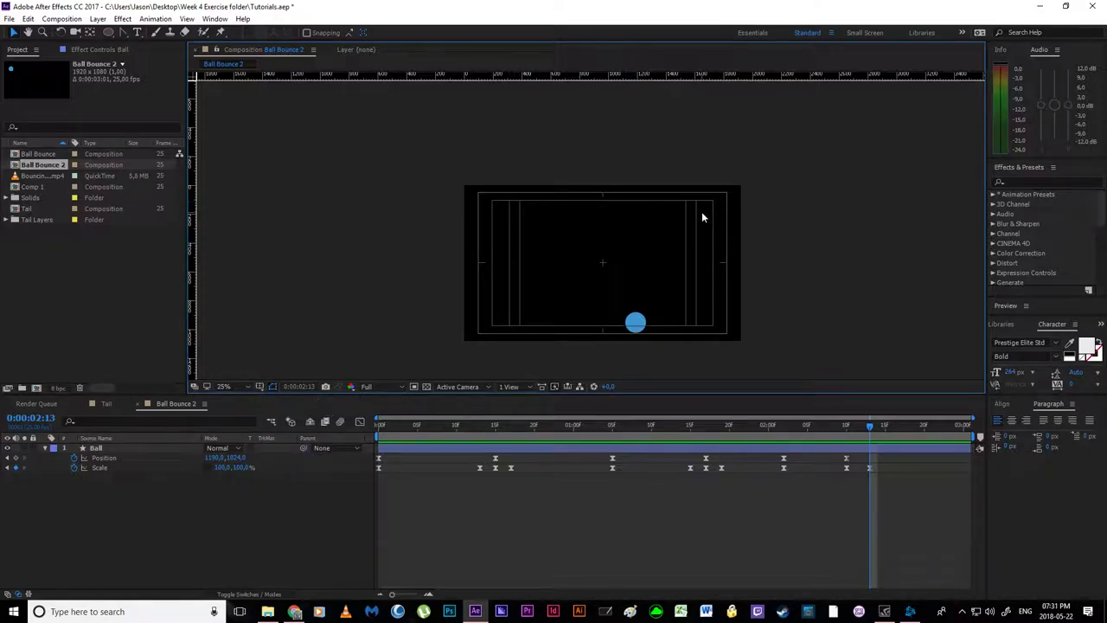
- Compare the ball's first-frame position and its position at 0:00:02:13 against the title and action safe margins
key(period)
drag(665, 279, 650, 228)
key(v)
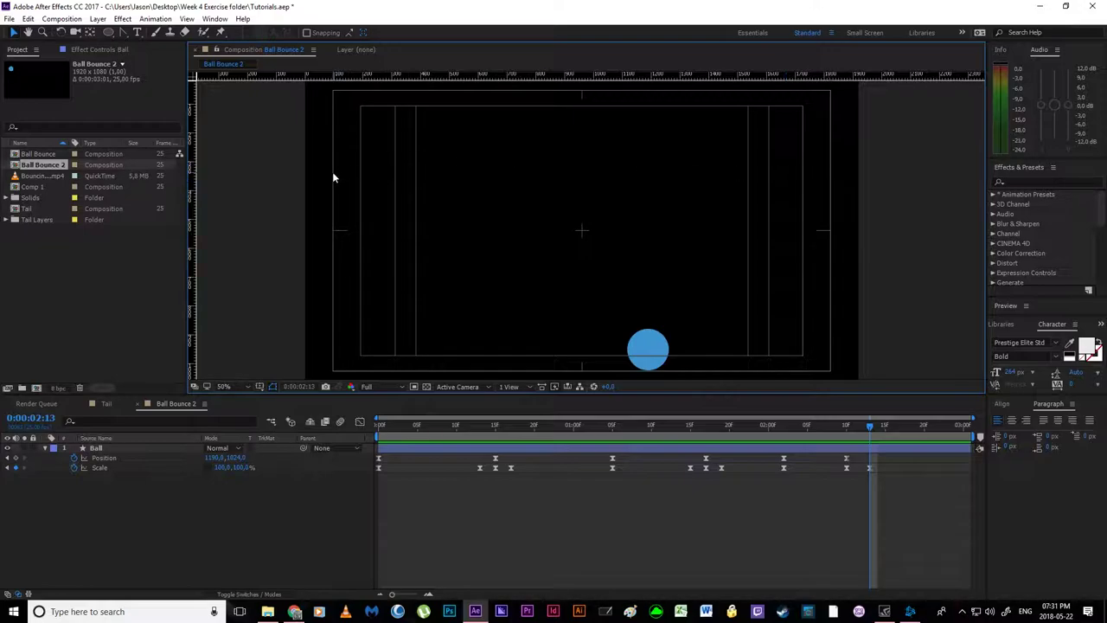
click(372, 426)
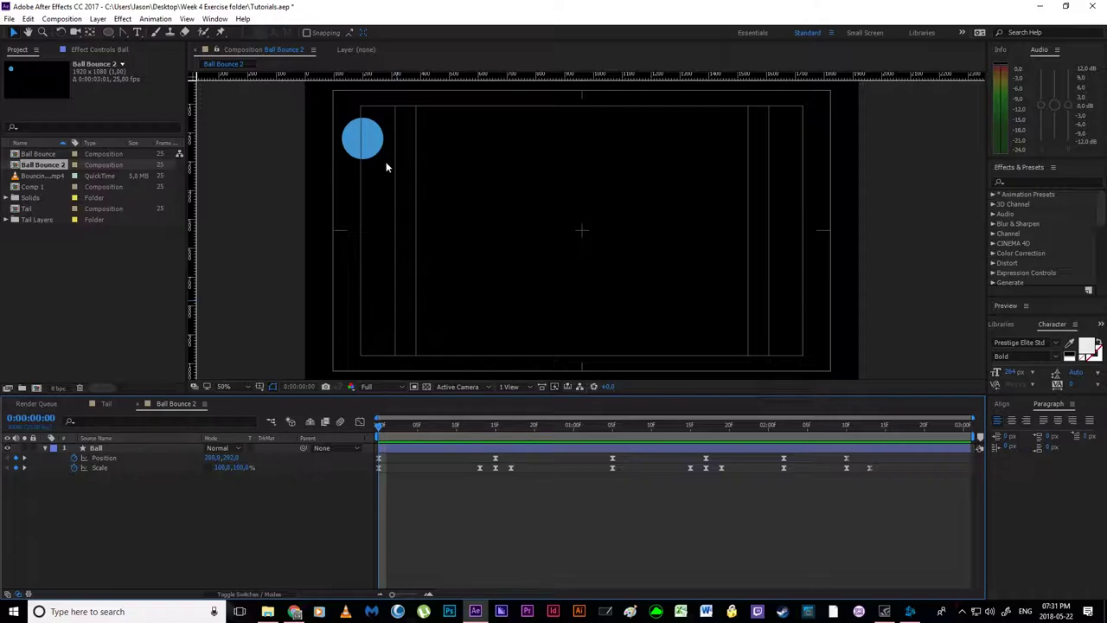
drag(636, 425, 870, 458)
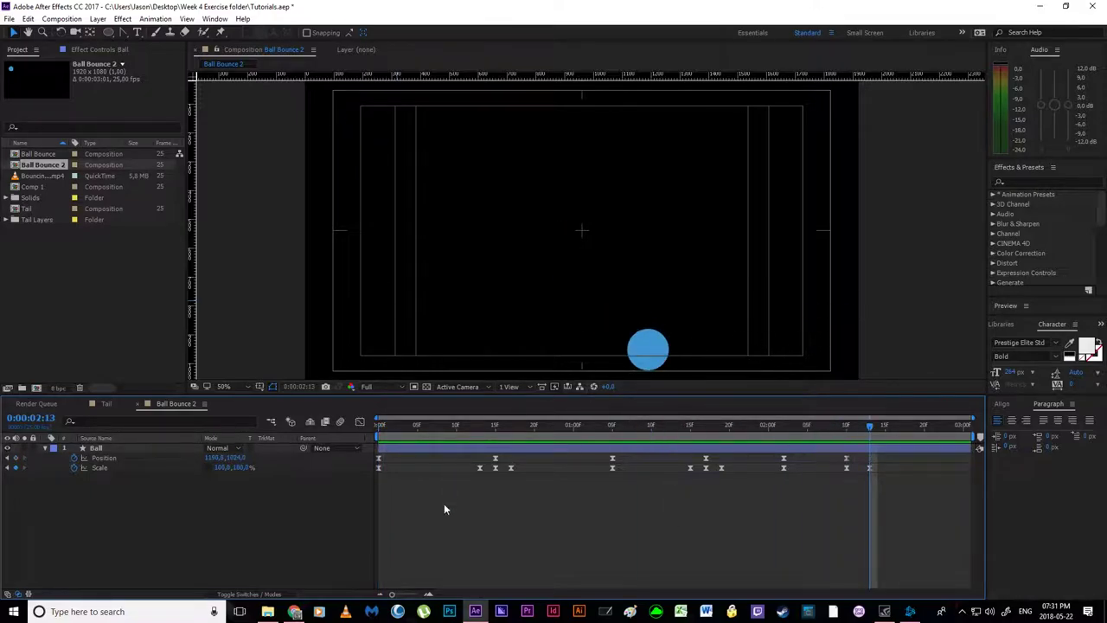
- Add a null object and position it on the ball's centre at 0:00:02:13
click(98, 18)
mouse_move(95, 34)
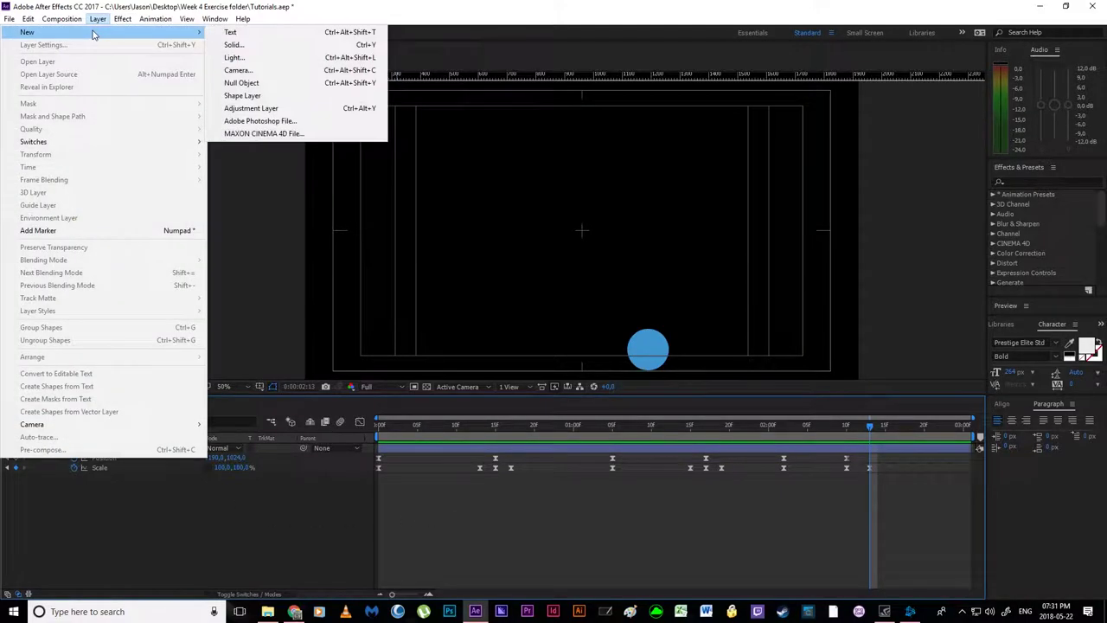
click(263, 84)
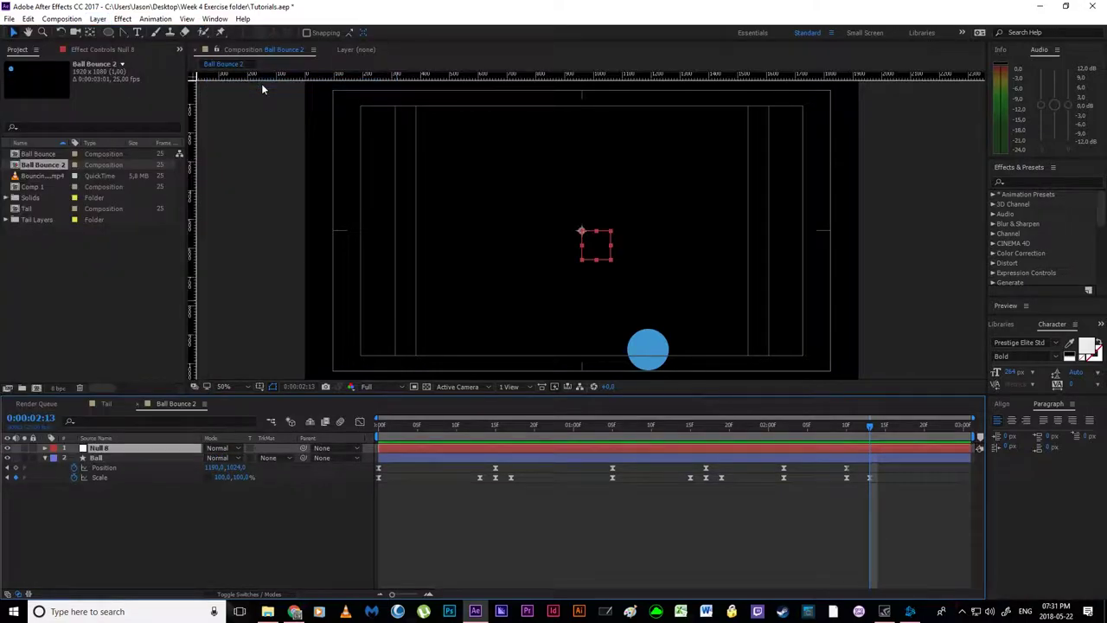
click(582, 229)
mouse_move(582, 231)
mouse_down()
mouse_move(631, 220)
mouse_move(593, 207)
mouse_move(581, 231)
mouse_up()
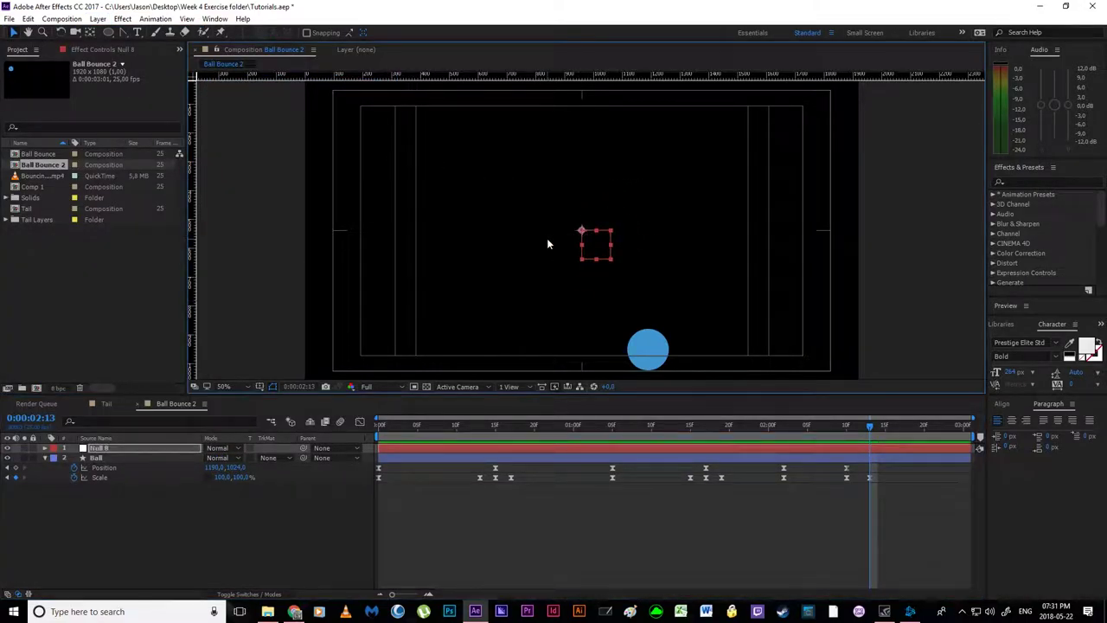
click(549, 243)
click(583, 233)
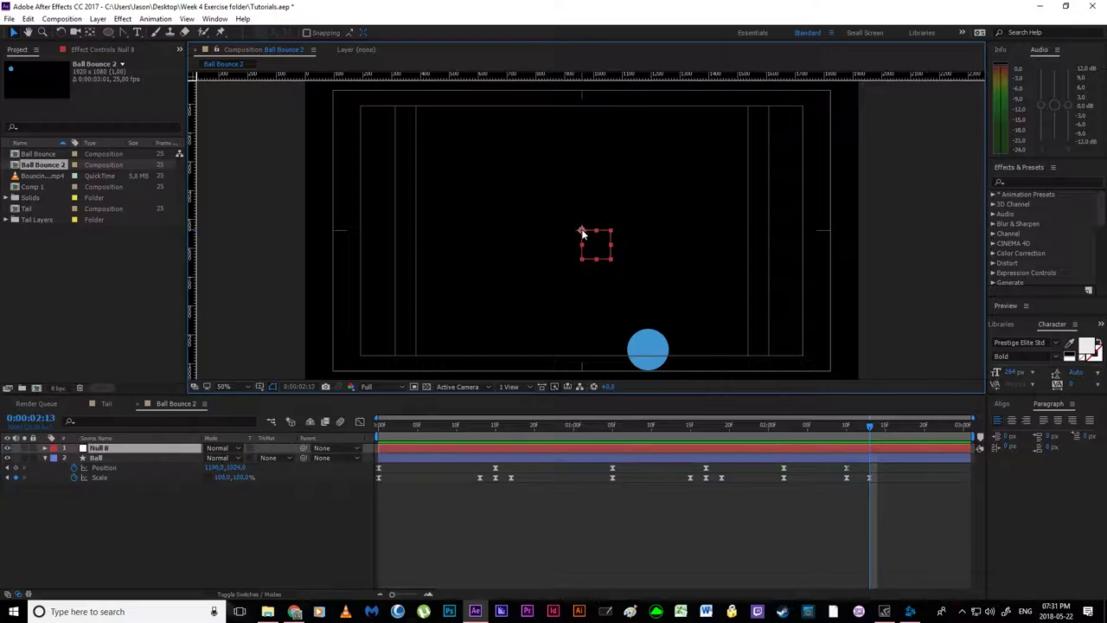
drag(583, 234, 660, 362)
- Parent the Ball layer to the null and nudge the null right to move the whole bounce across the frame
click(148, 528)
drag(302, 457, 111, 451)
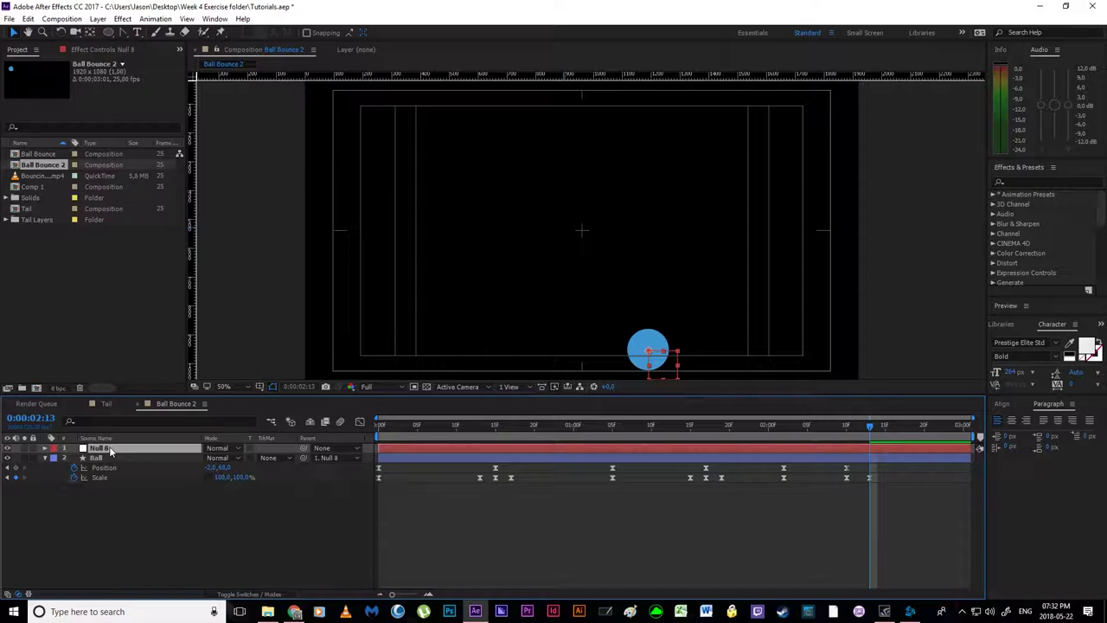
key(shift+Right)
key(shift+Right)
key(shift+Right)
key(shift+Right)
key(shift+Right)
key(shift+Right)
key(shift+Right)
key(shift+Right)
key(shift+Right)
key(shift+Right)
key(shift+Right)
key(shift+Right)
key(shift+Right)
key(shift+Right)
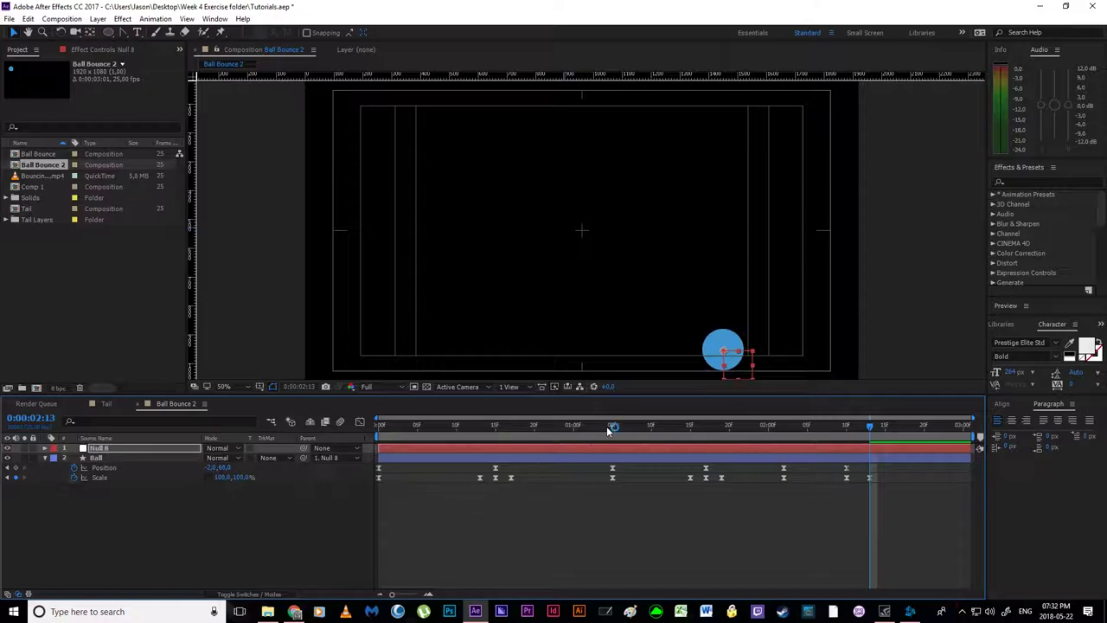
- Try raising the null well above the floor, and preview the shifted bounce up to 0:00:02:13
drag(726, 358, 725, 275)
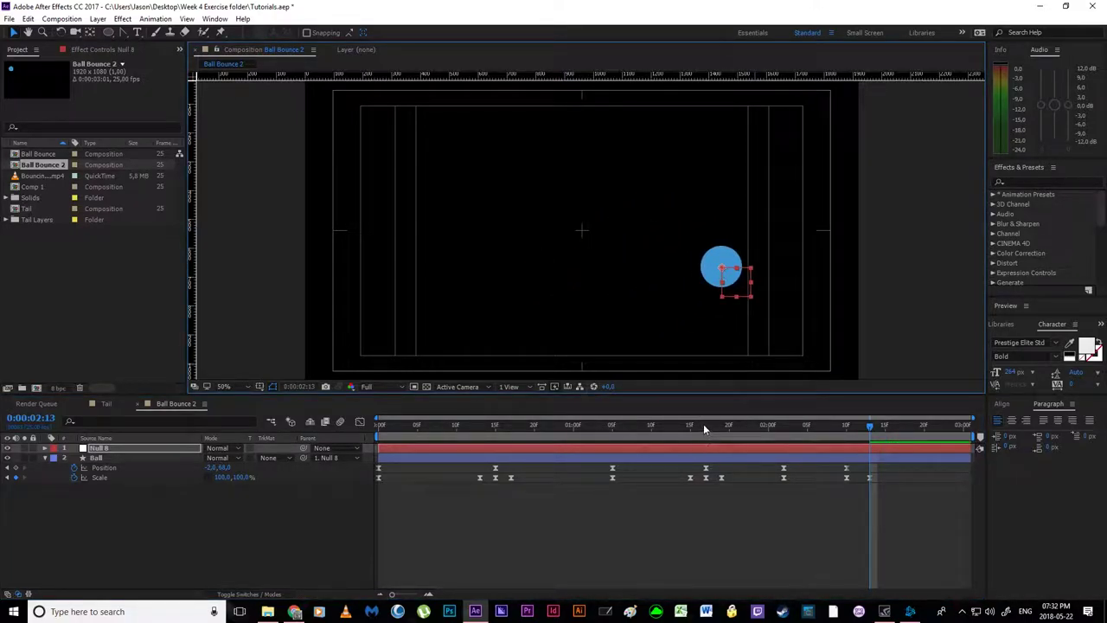
key(space)
drag(876, 456, 870, 457)
- Lower the null toward the bottom safe margin at 0:00:02:13, and check the ball's placement on the first frame
drag(723, 270, 711, 336)
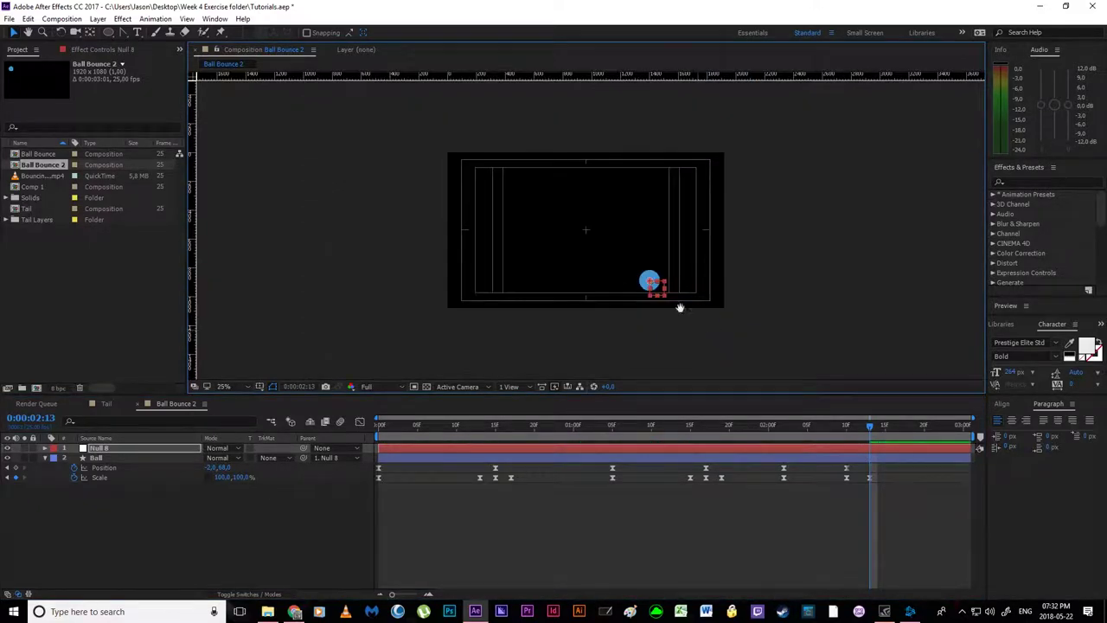
scroll(697, 316, down, 2)
drag(870, 427, 356, 464)
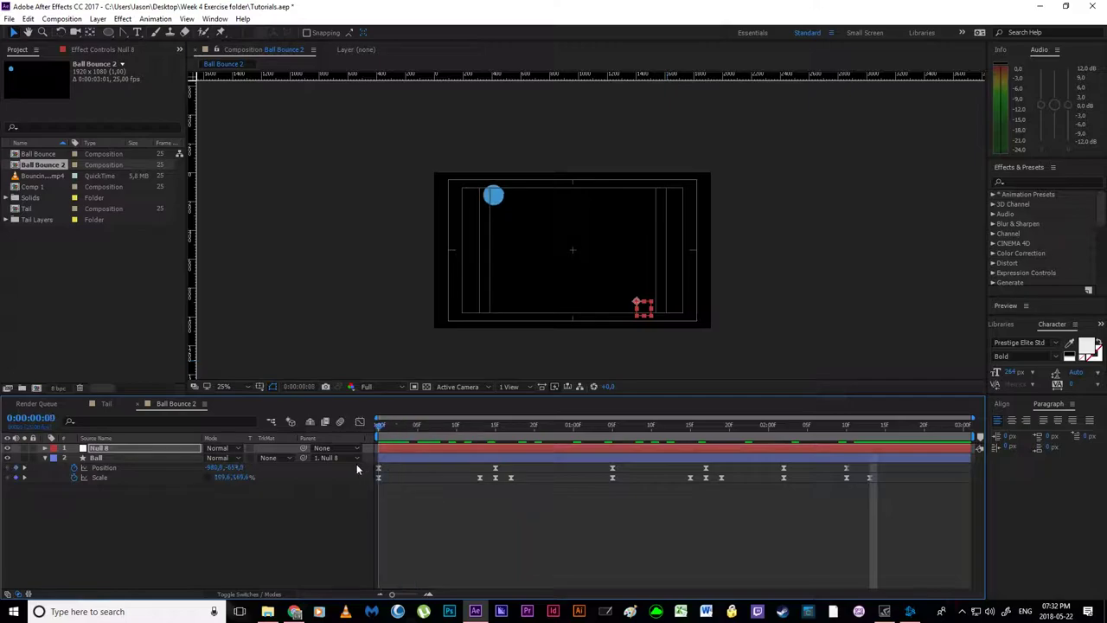
- Adjust the null's position on the first frame to fit the ball's start inside the safe margins, and preview the bounce
scroll(638, 312, up, 2)
drag(673, 351, 635, 279)
key(comma)
drag(381, 430, 361, 482)
drag(637, 292, 642, 289)
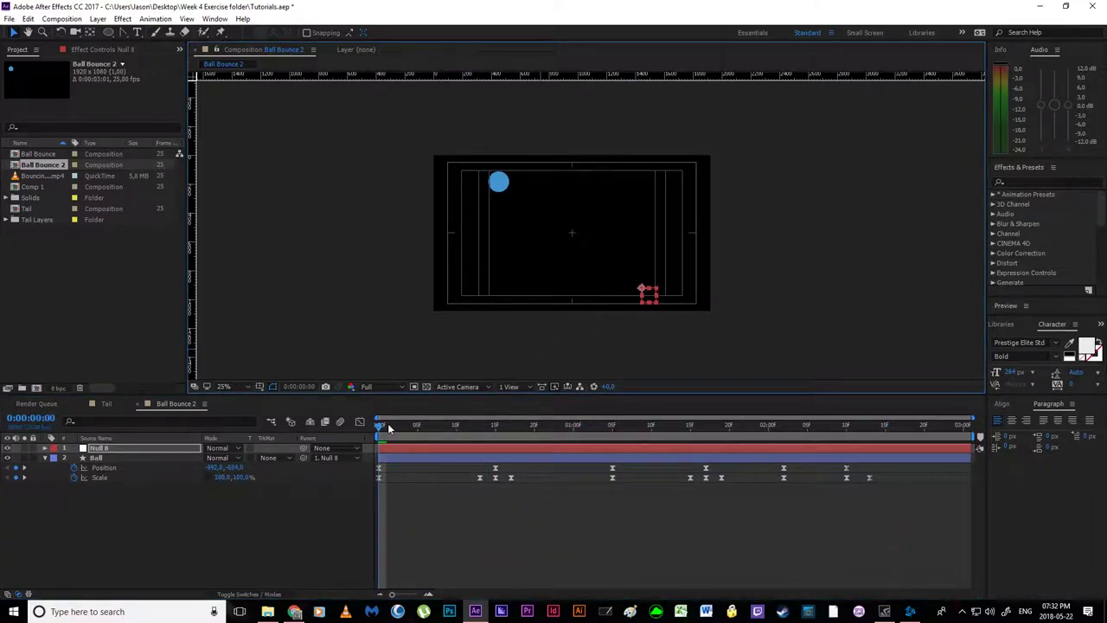
key(space)
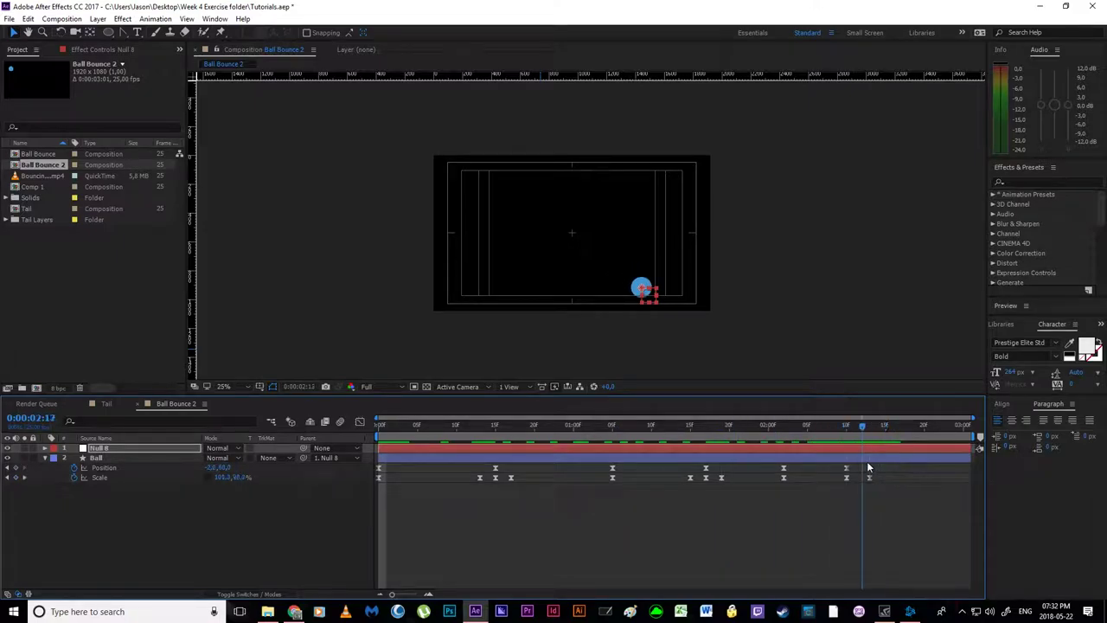
- Fine-tune the null at 0:00:02:13 so the ball rests at about 1452, 968, previewing the bounce between adjustments
key(period)
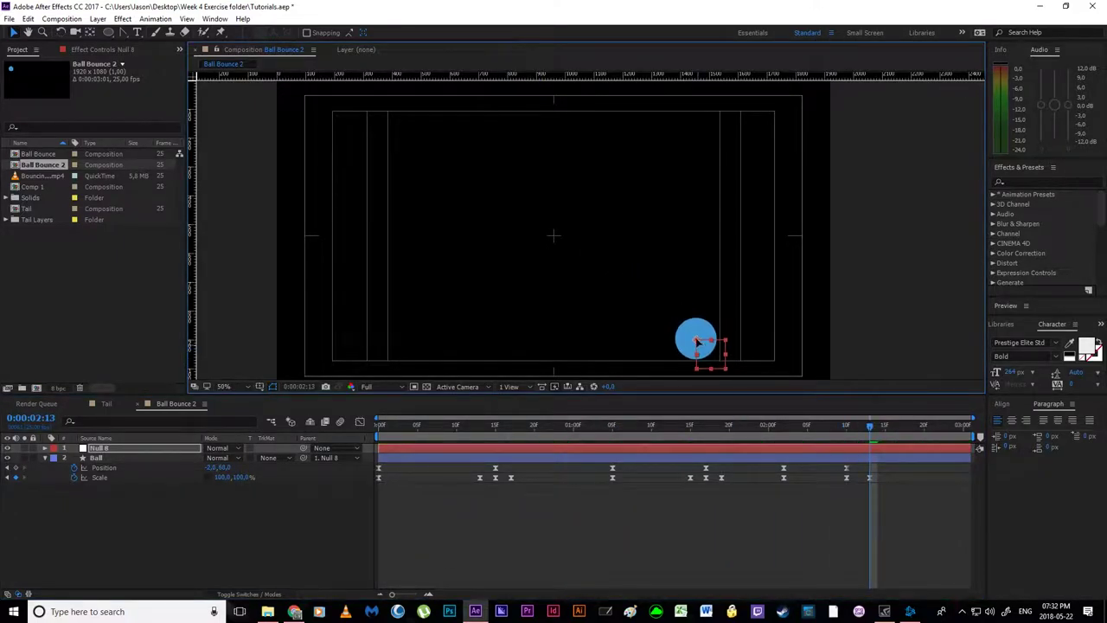
key(comma)
drag(869, 430, 872, 490)
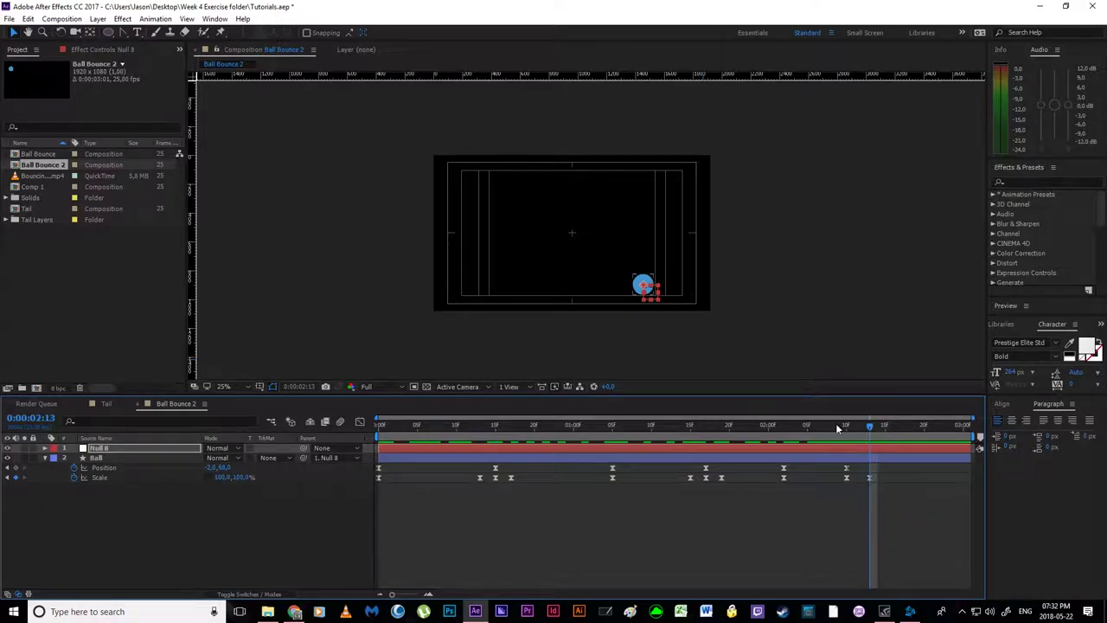
key(period)
drag(698, 340, 699, 341)
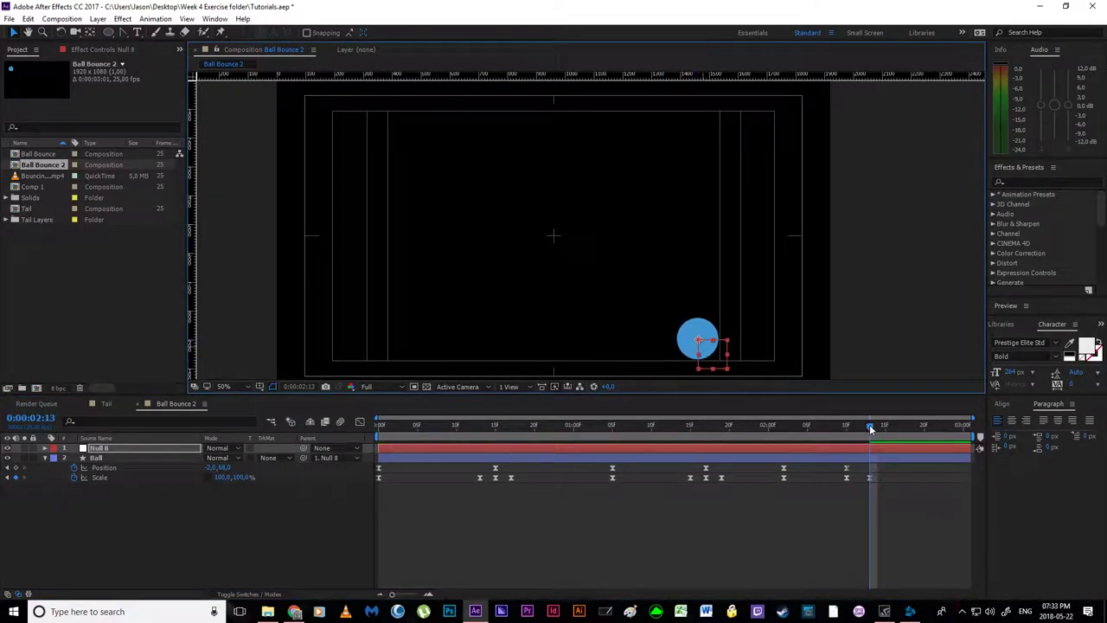
key(space)
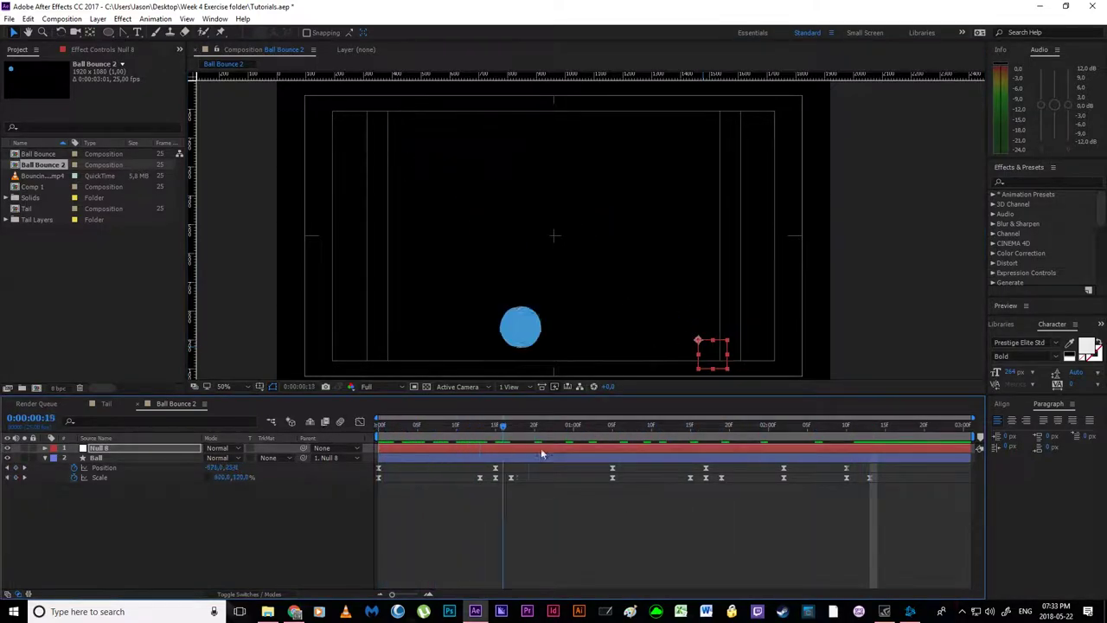
drag(542, 454, 870, 475)
drag(698, 343, 697, 344)
- Delete the null layer, leaving the repositioned Ball layer on its own, and view the whole composition frame
click(761, 505)
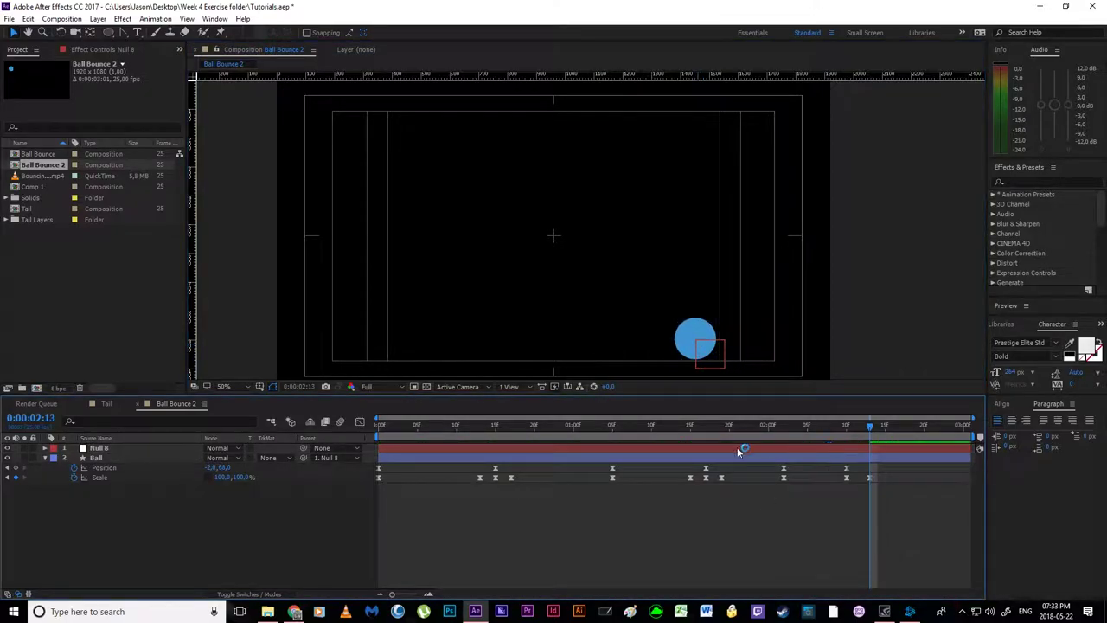
click(112, 448)
key(Delete)
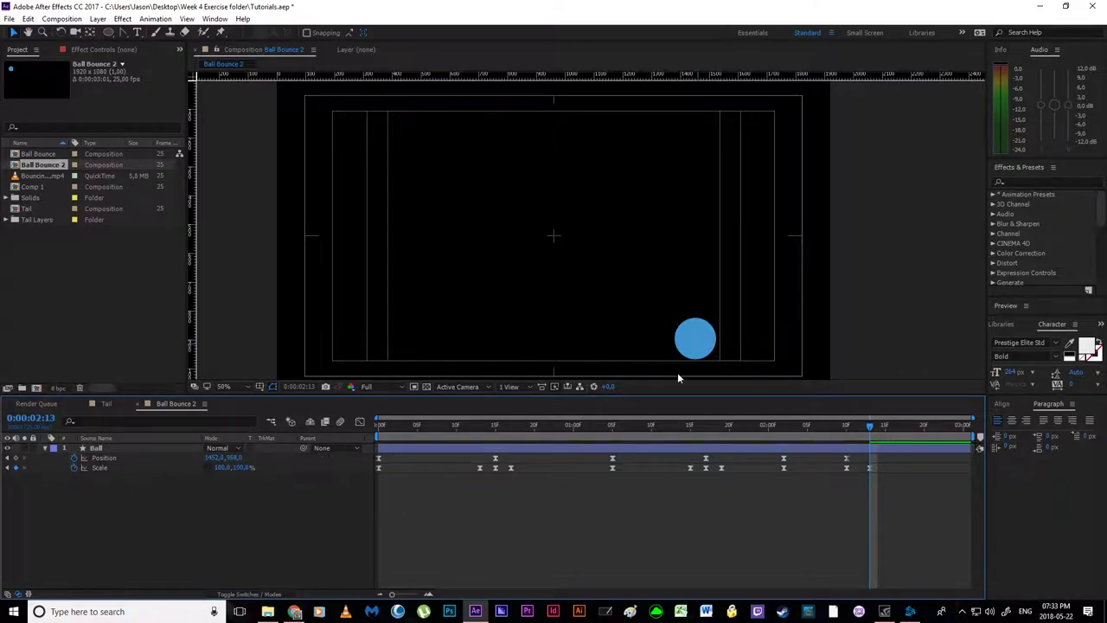
scroll(648, 329, down, 4)
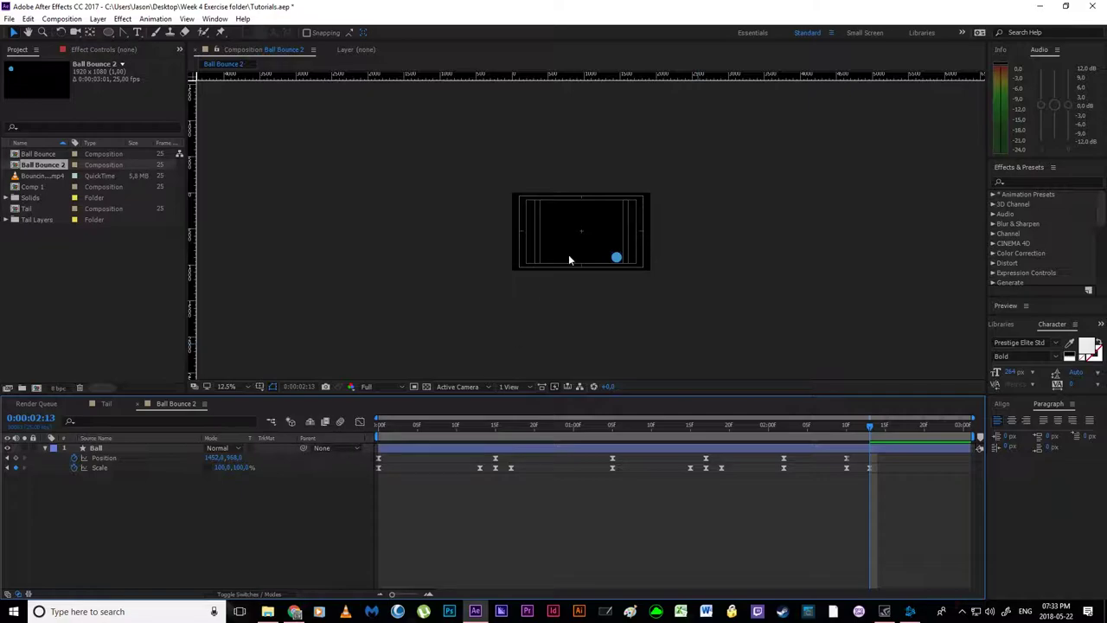
scroll(560, 304, up, 2)
scroll(560, 305, down, 1)
drag(560, 304, 547, 324)
key(v)
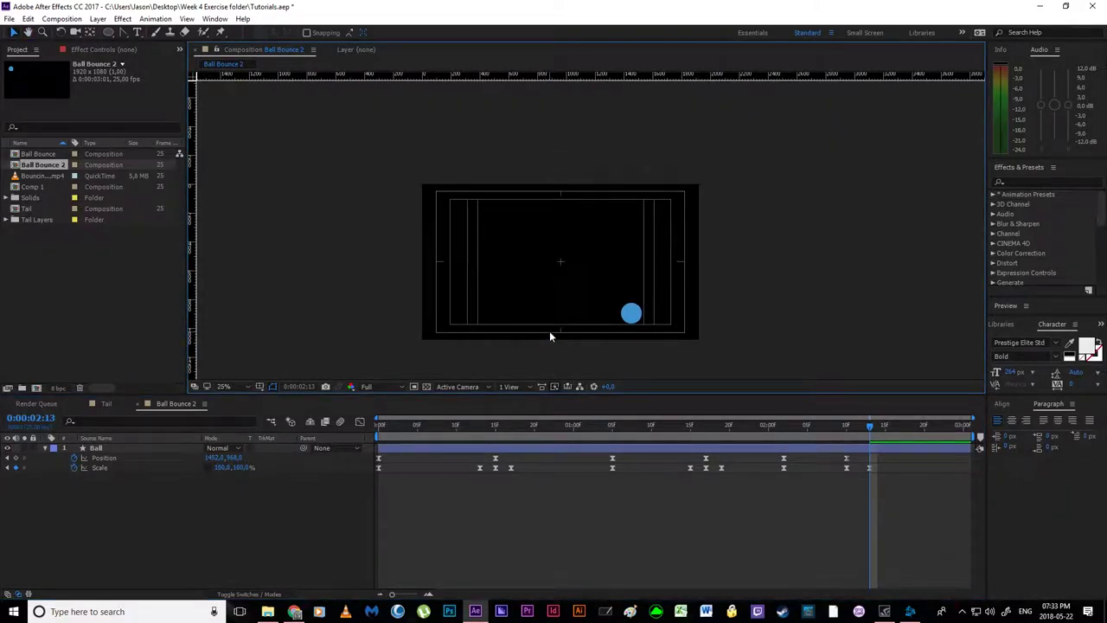
- Create a 1920 x 1080 solid in a darker shade of the ball's sampled blue, about 246C9F, and place it beneath the Ball layer
click(563, 515)
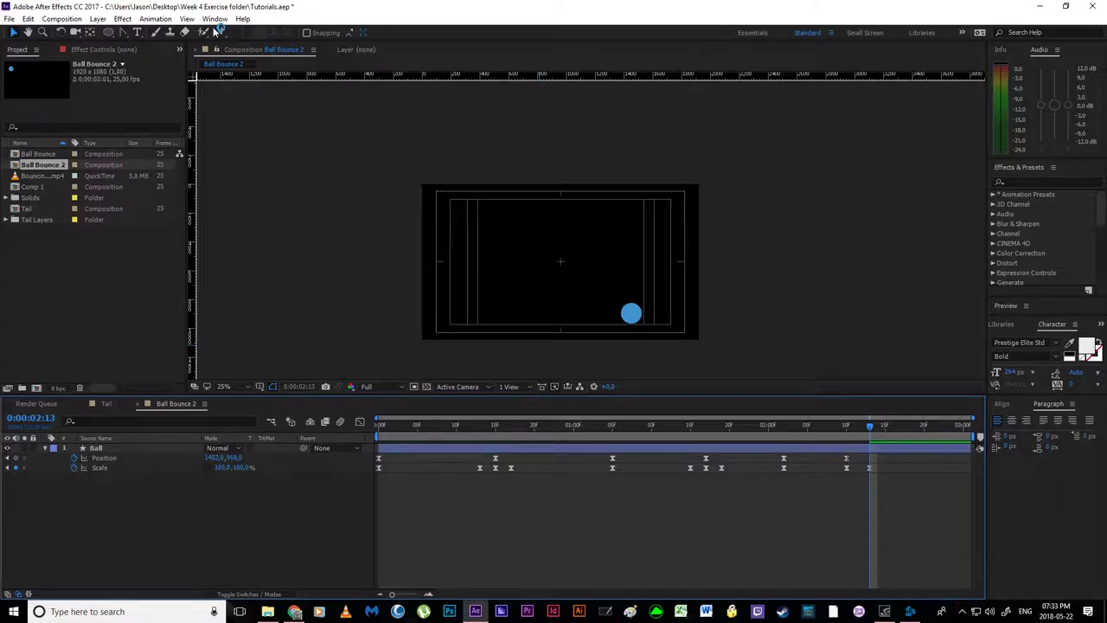
click(98, 19)
mouse_move(100, 34)
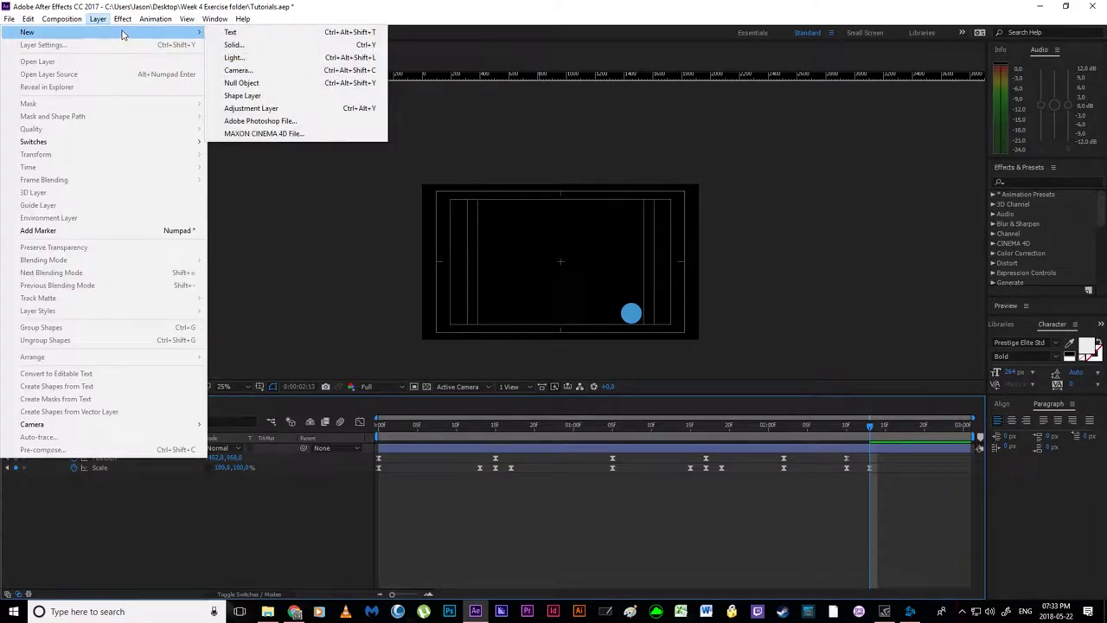
click(267, 45)
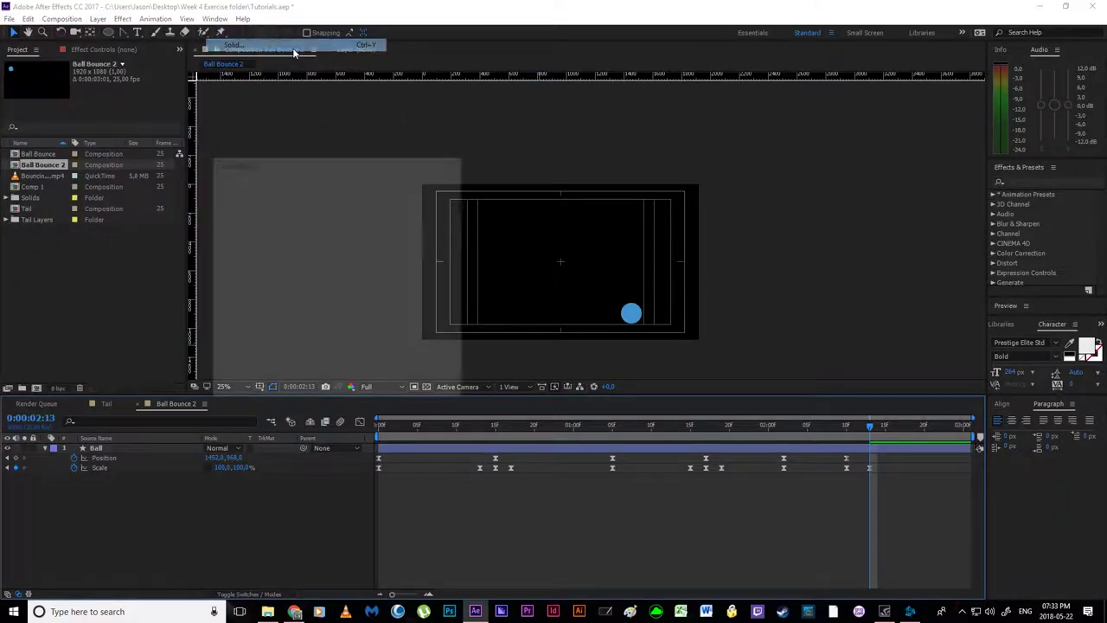
drag(287, 165, 802, 87)
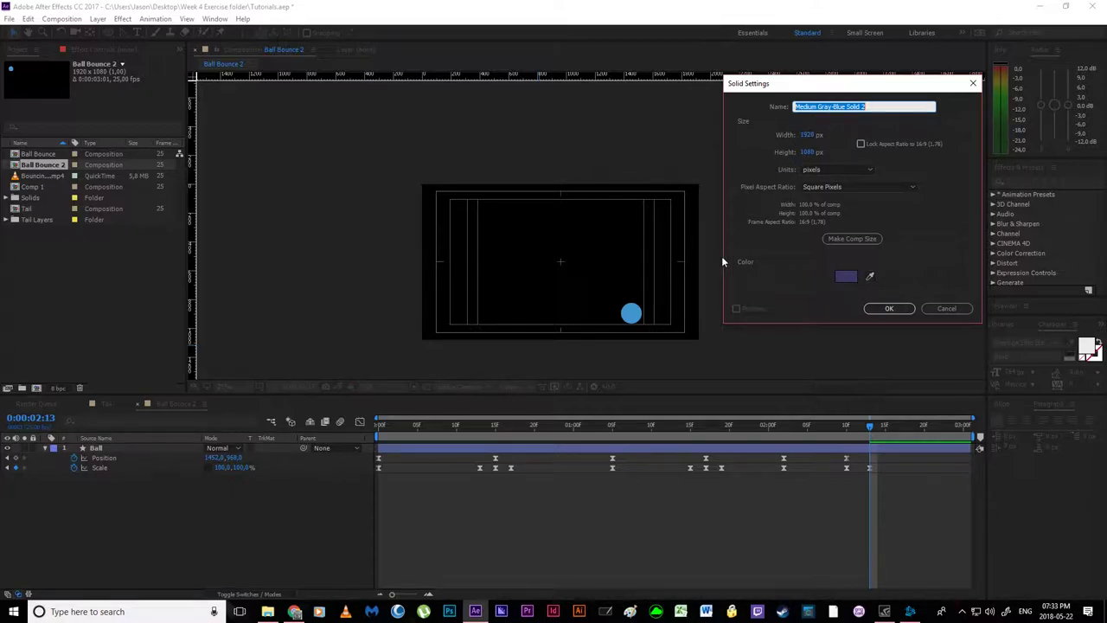
click(846, 276)
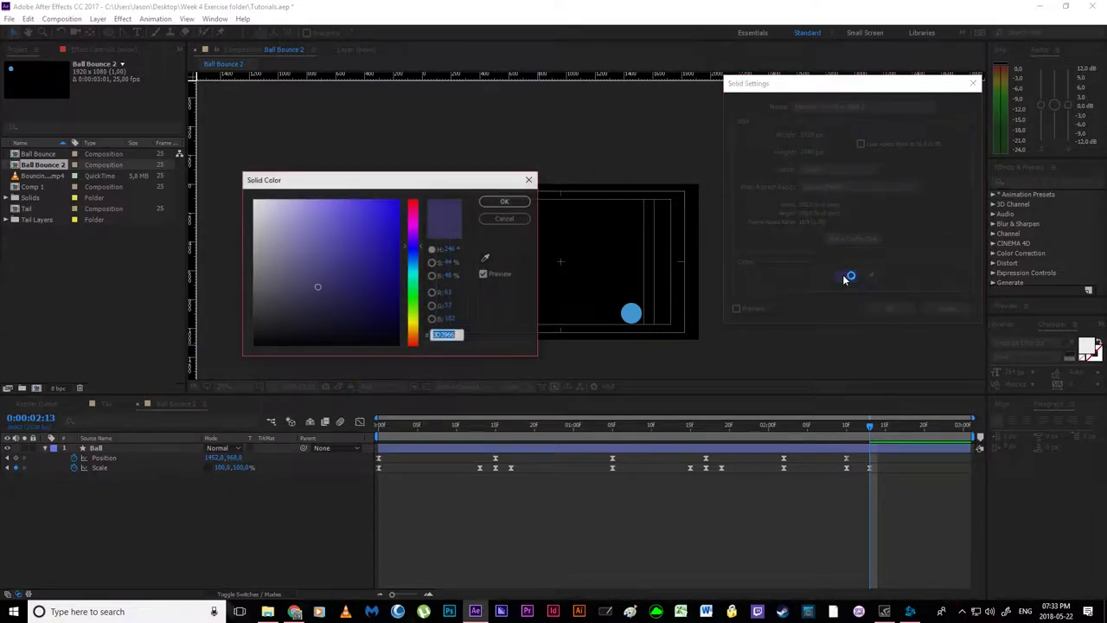
click(487, 260)
click(484, 257)
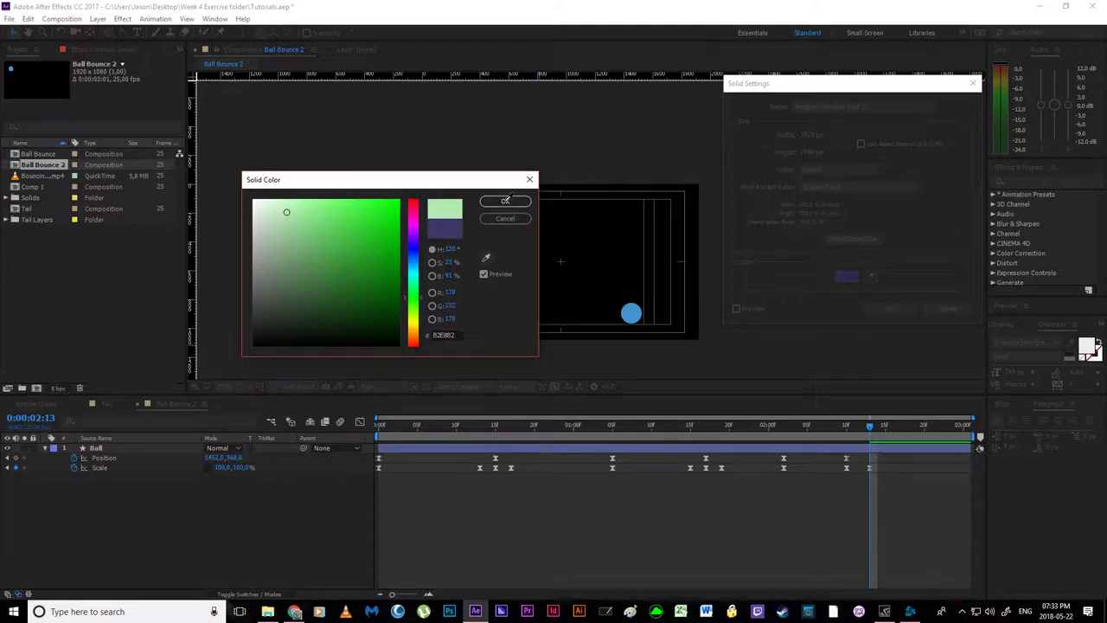
click(633, 313)
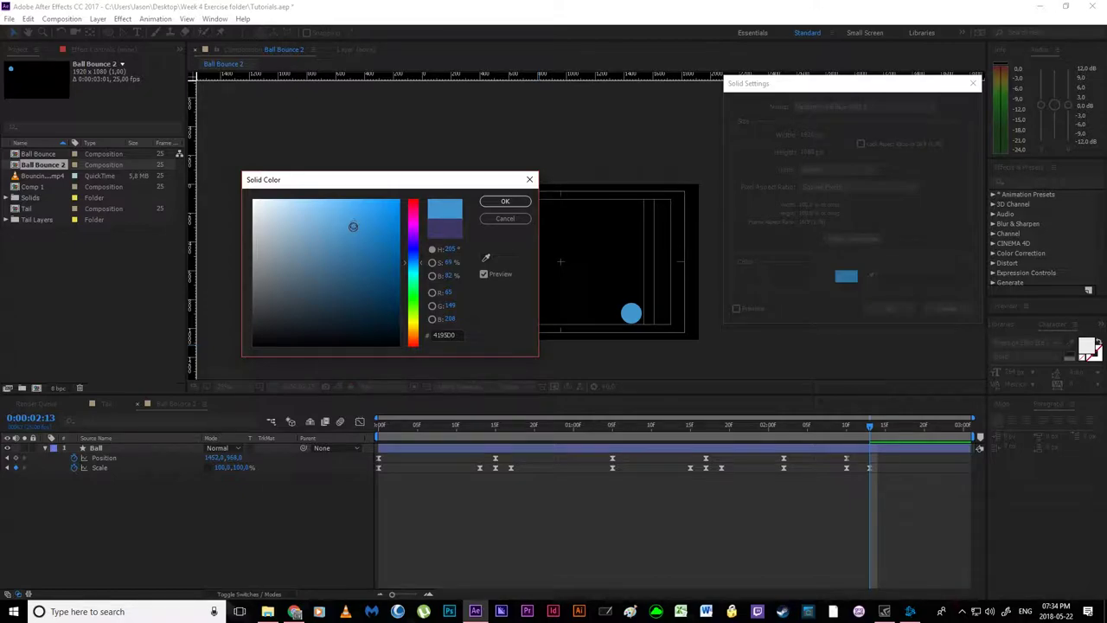
drag(353, 226, 366, 253)
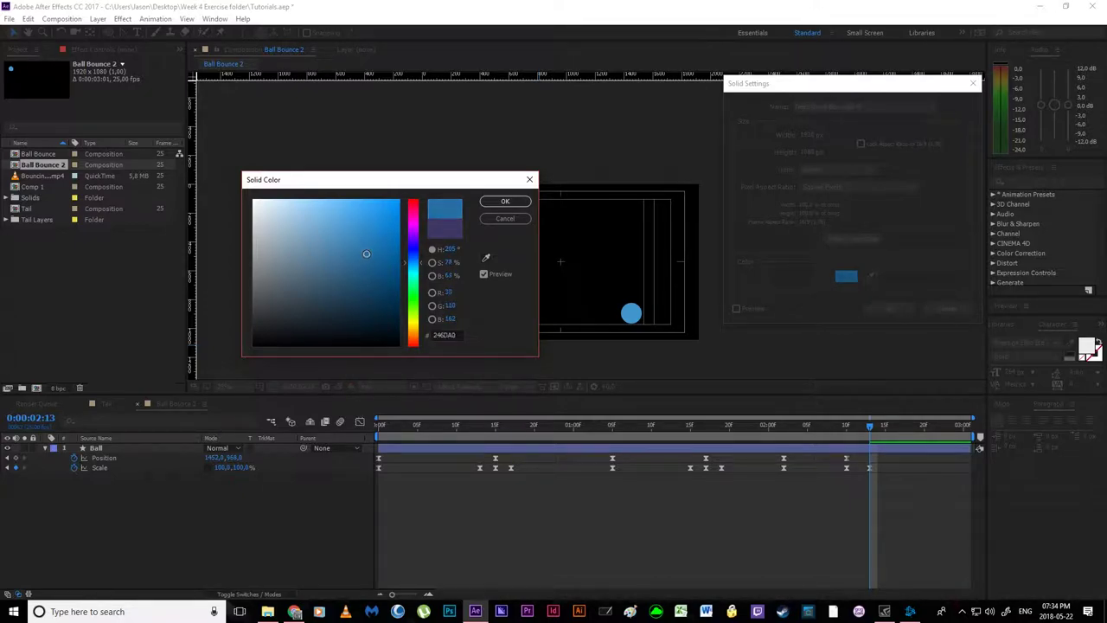
click(506, 202)
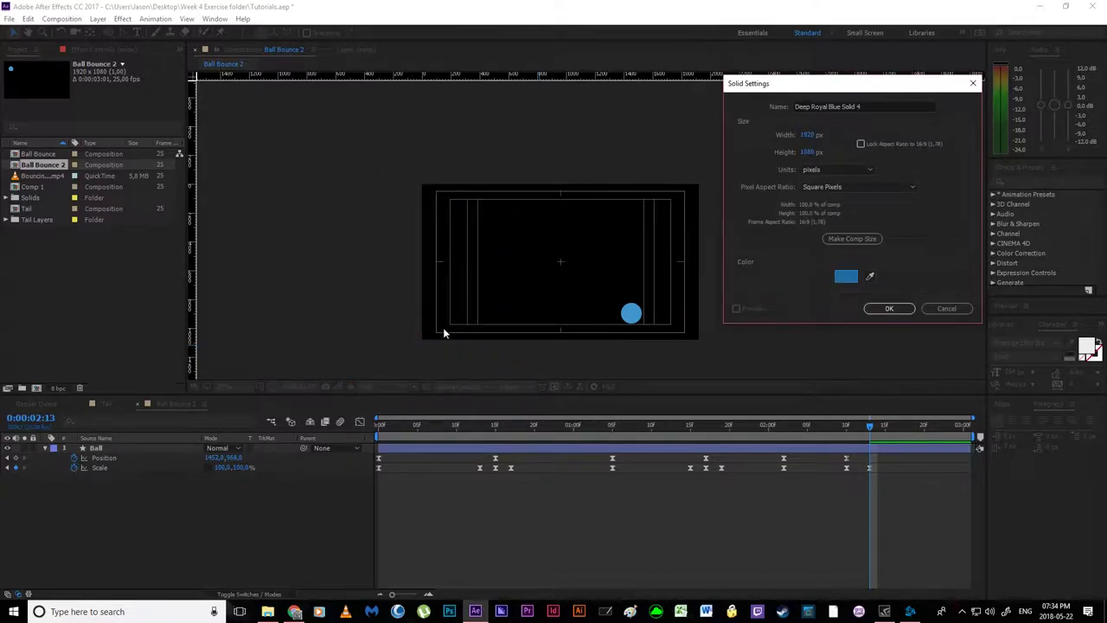
click(883, 306)
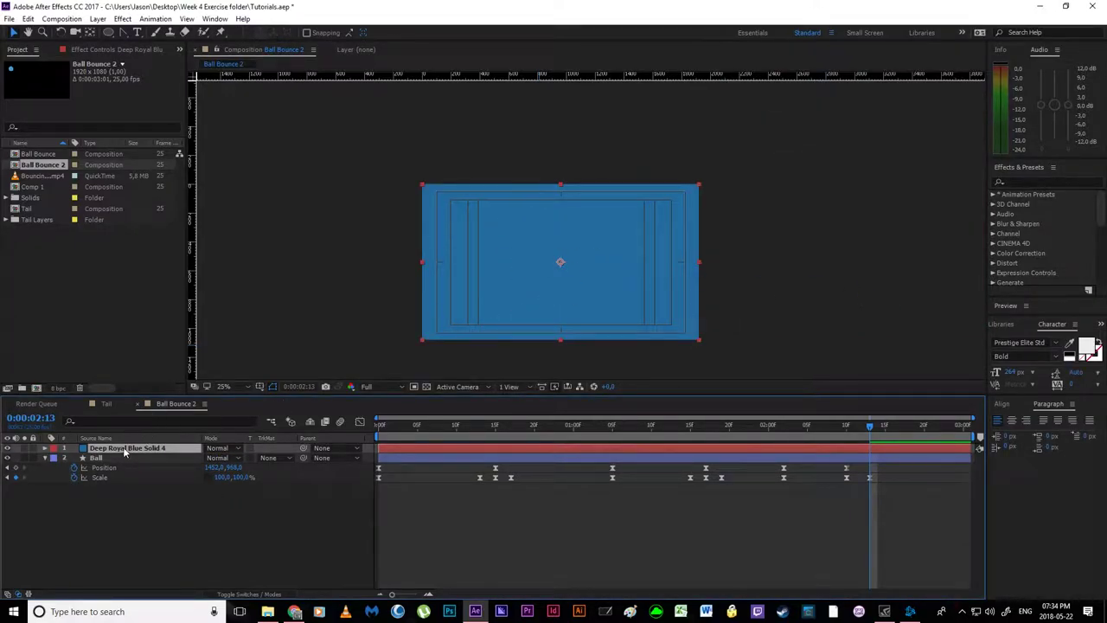
drag(149, 448, 146, 498)
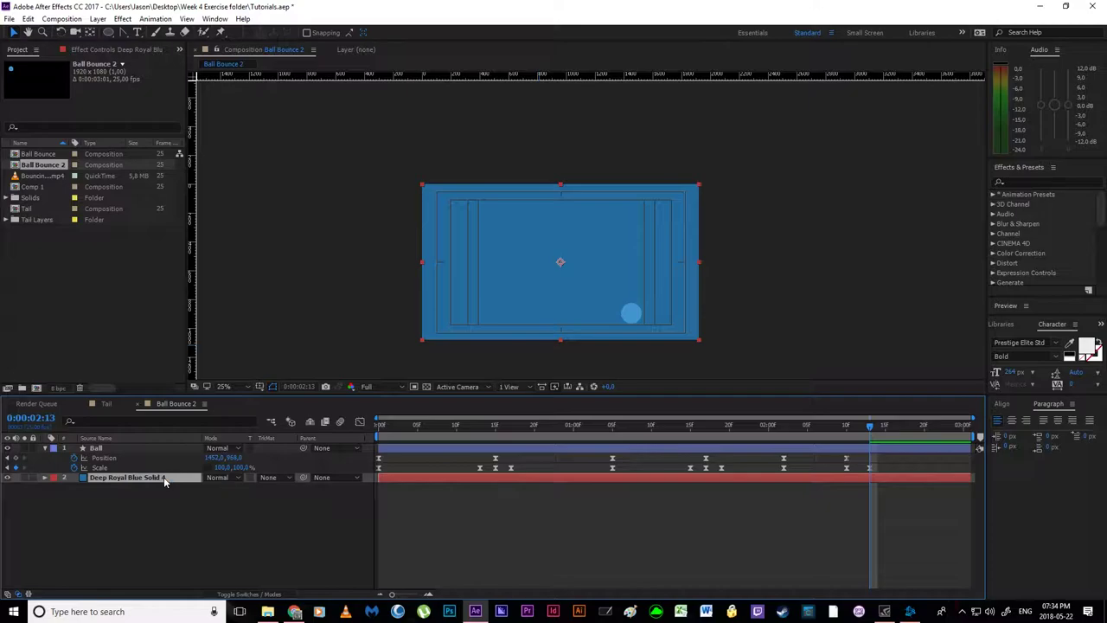
- Change the background solid's colour to a deeper, darker blue so the ball stands out against it
key(ctrl+shift+y)
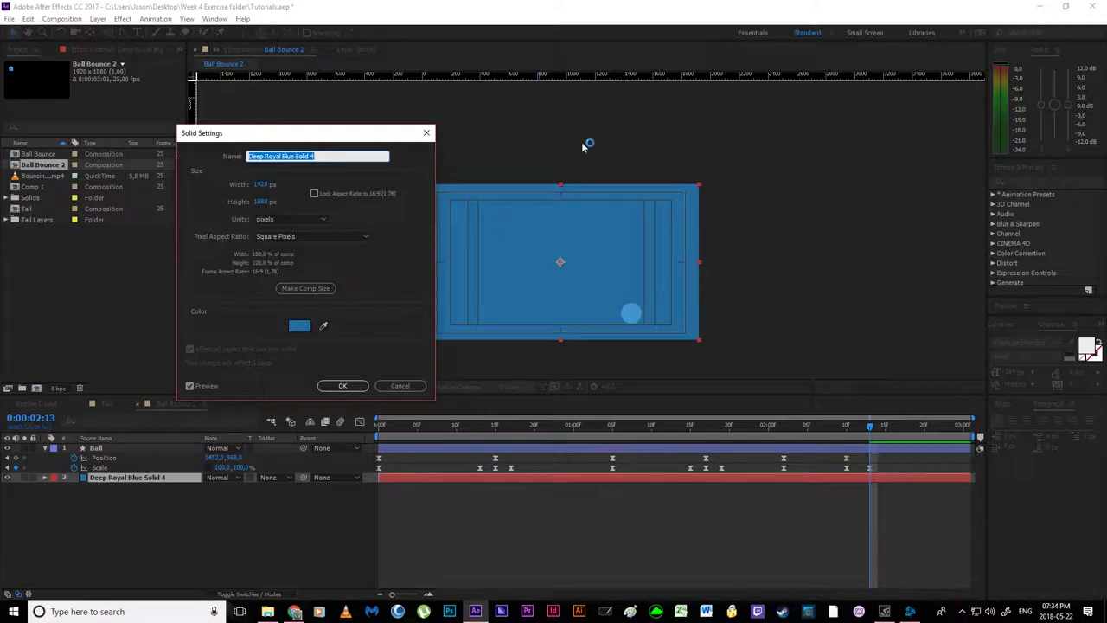
click(301, 332)
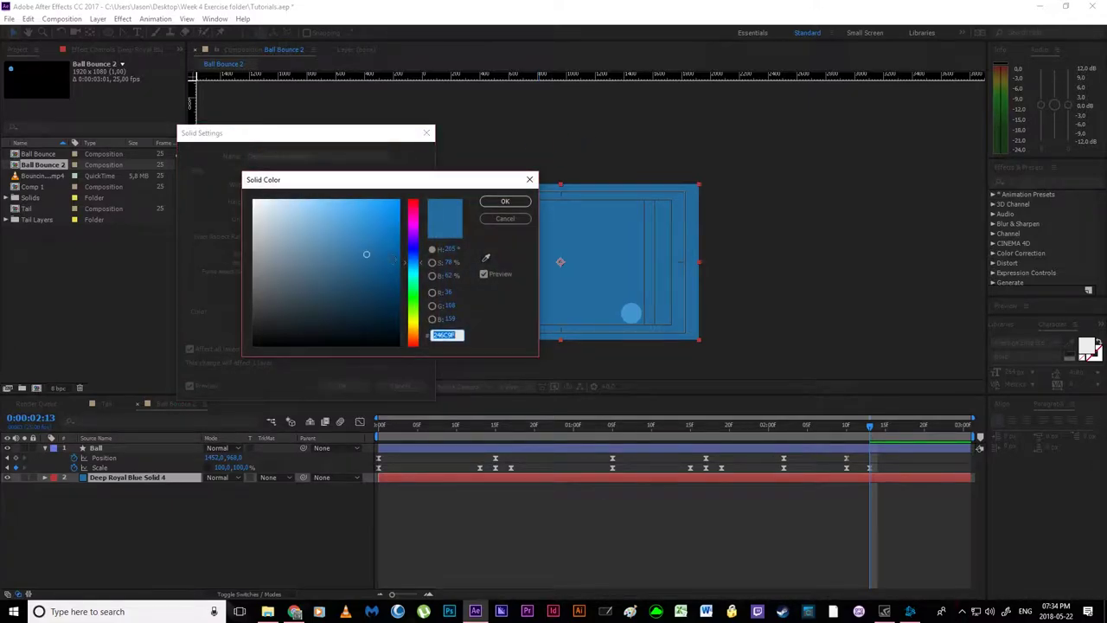
drag(374, 275, 373, 279)
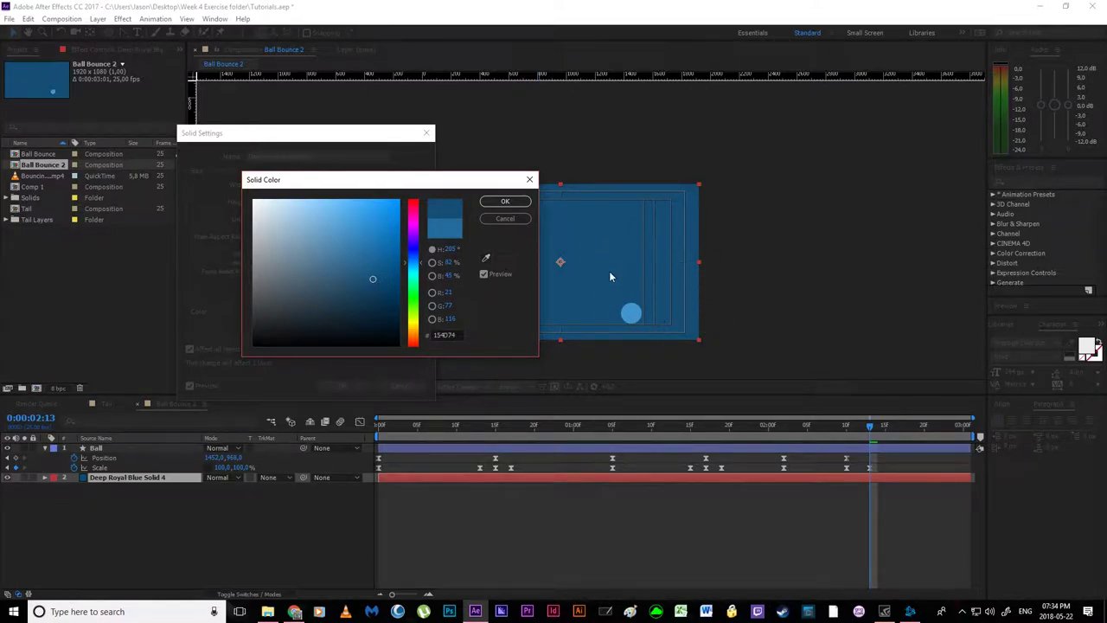
click(378, 286)
drag(379, 285, 378, 285)
click(505, 201)
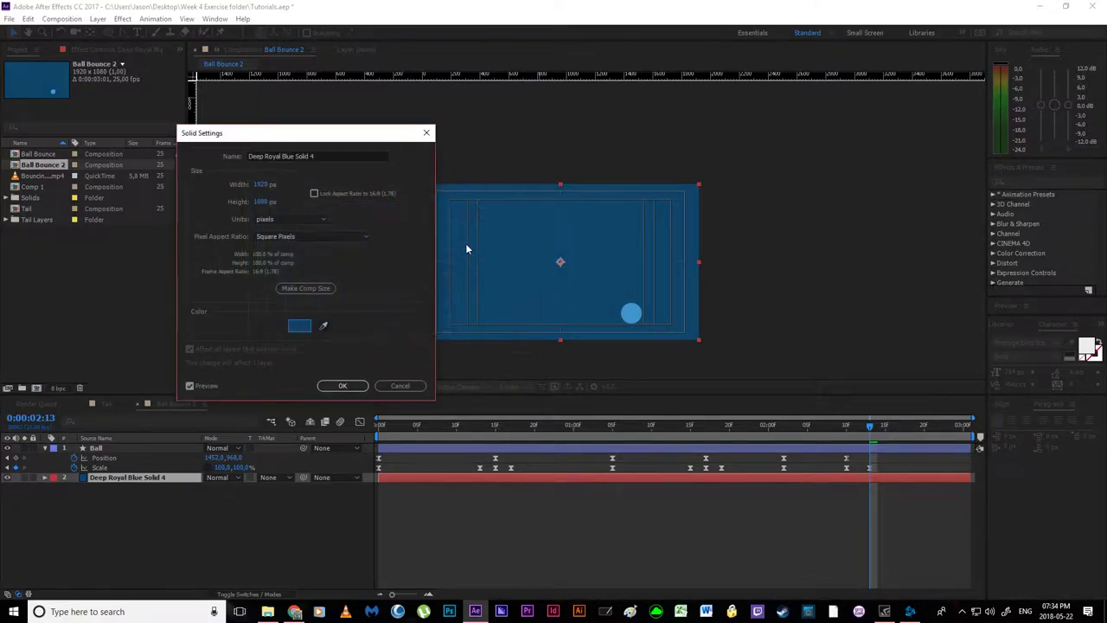
click(353, 387)
click(213, 519)
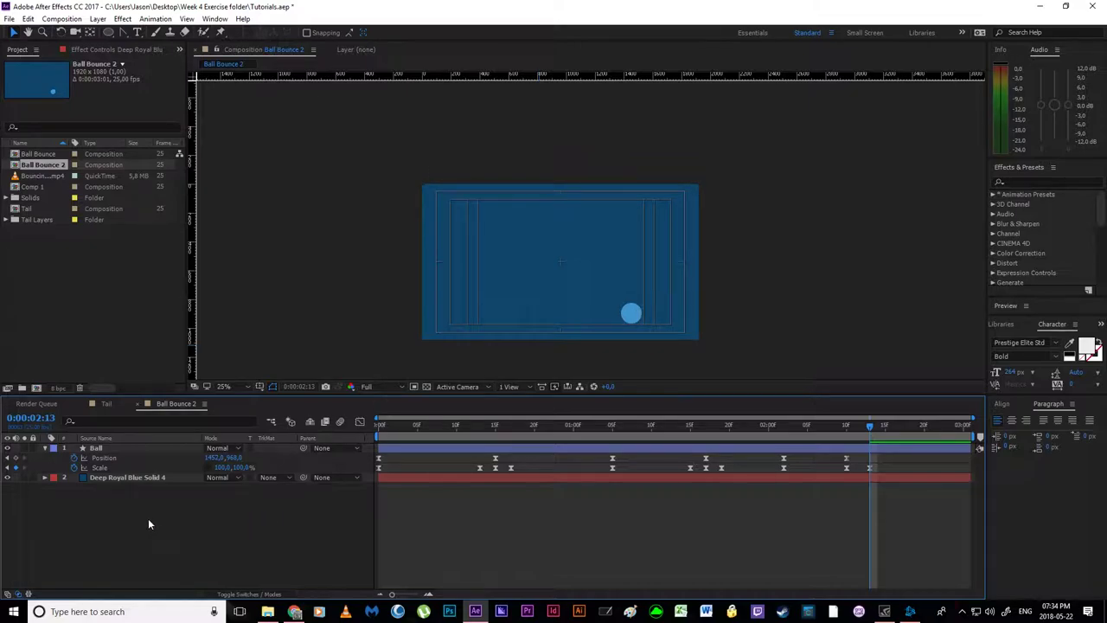
- Duplicate the background solid and recolour the upper copy as a new solid in very dark blue, 072A42
click(138, 478)
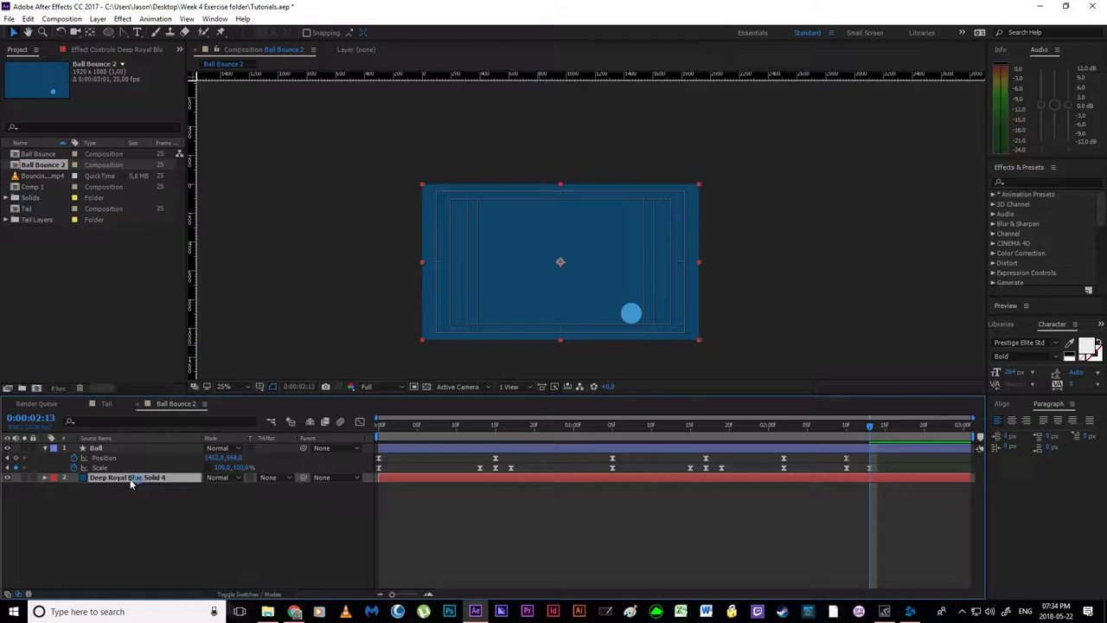
key(ctrl+d)
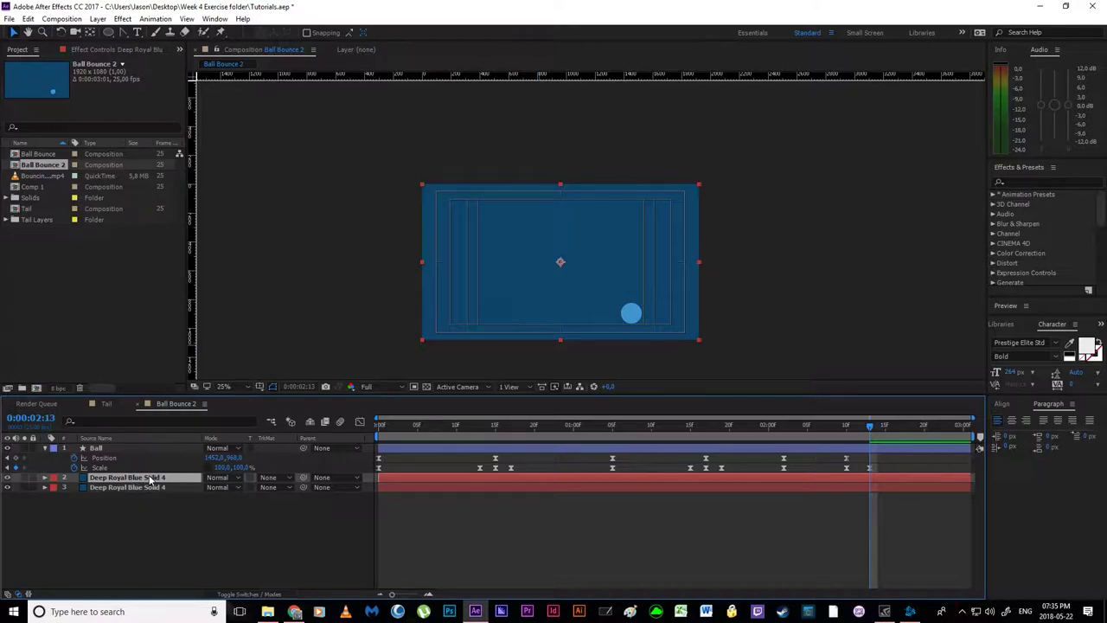
key(ctrl+shift+y)
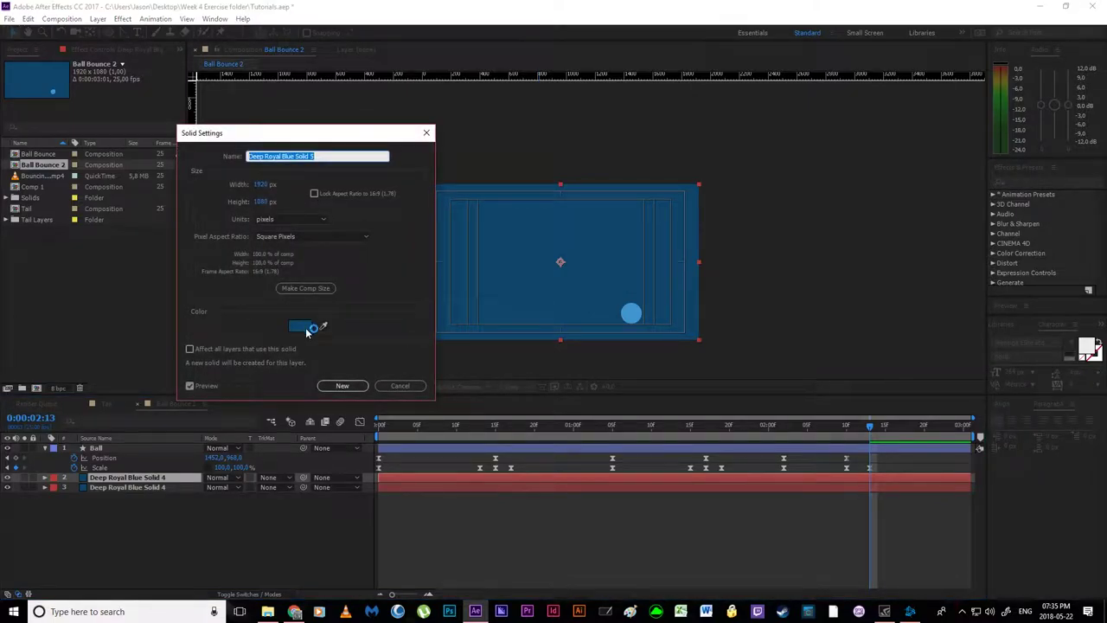
click(310, 323)
drag(376, 286, 384, 308)
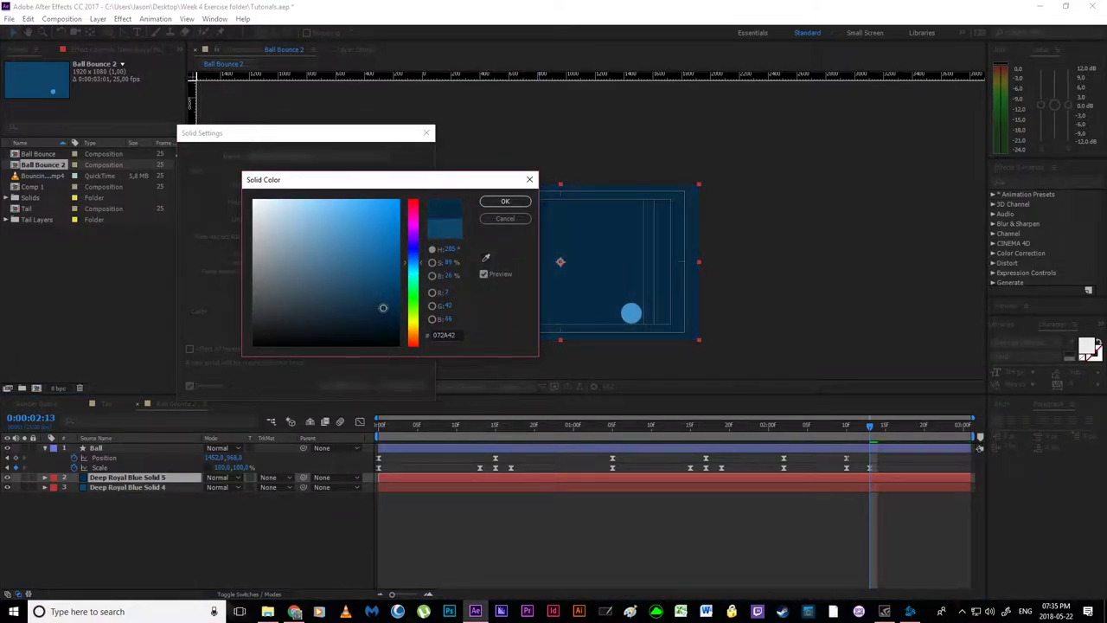
click(505, 201)
click(355, 388)
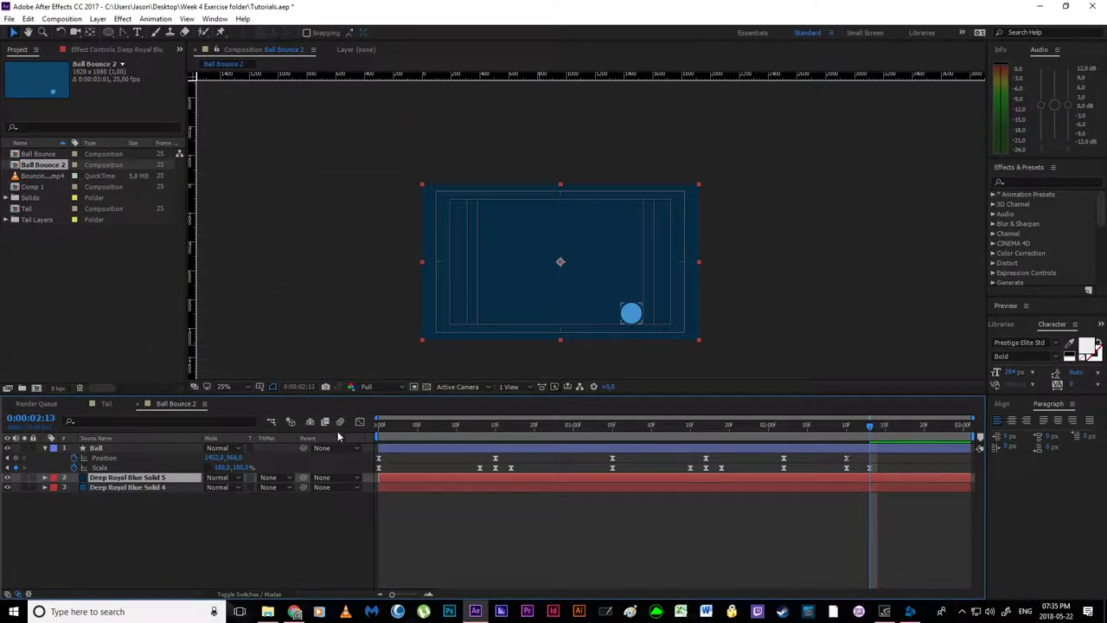
- Move the darker solid down to form a floor, aligning its top edge with the underside of the resting ball
drag(526, 271, 509, 379)
scroll(553, 337, up, 2)
drag(556, 314, 562, 279)
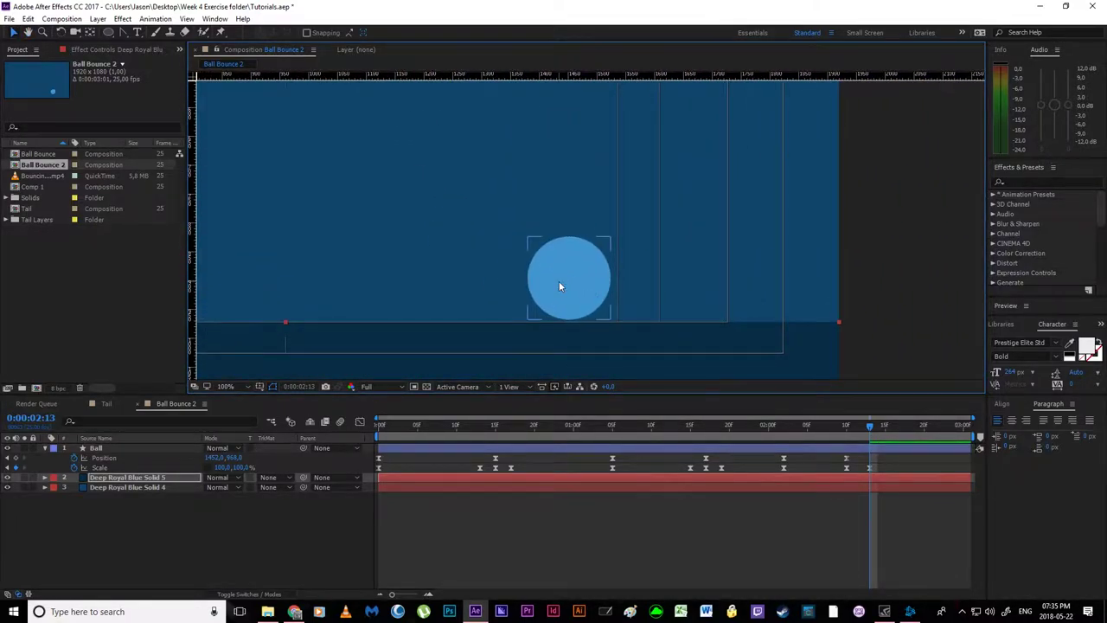
drag(577, 337, 580, 334)
scroll(579, 339, down, 4)
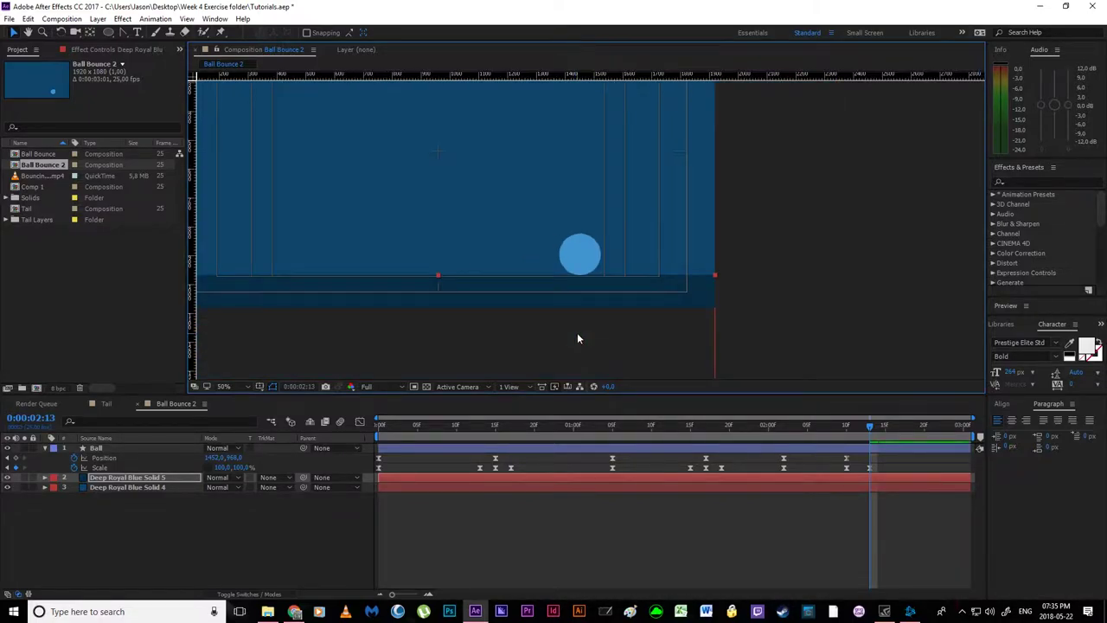
click(708, 301)
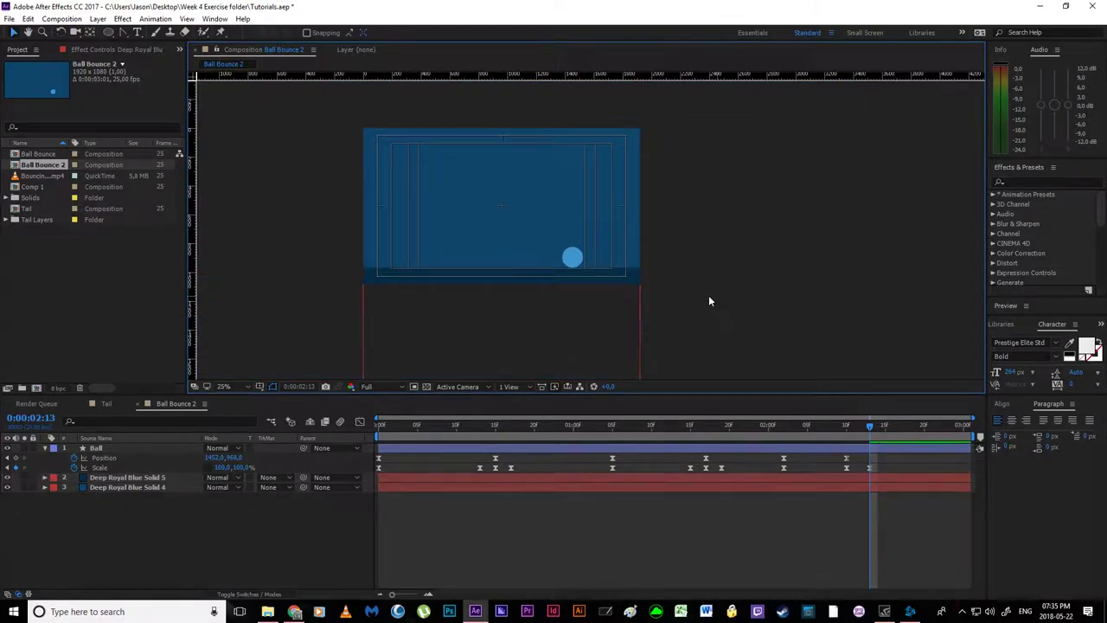
- Hide the title/action safe guides and preview the bounce against the background and floor
click(259, 387)
click(273, 399)
key(space)
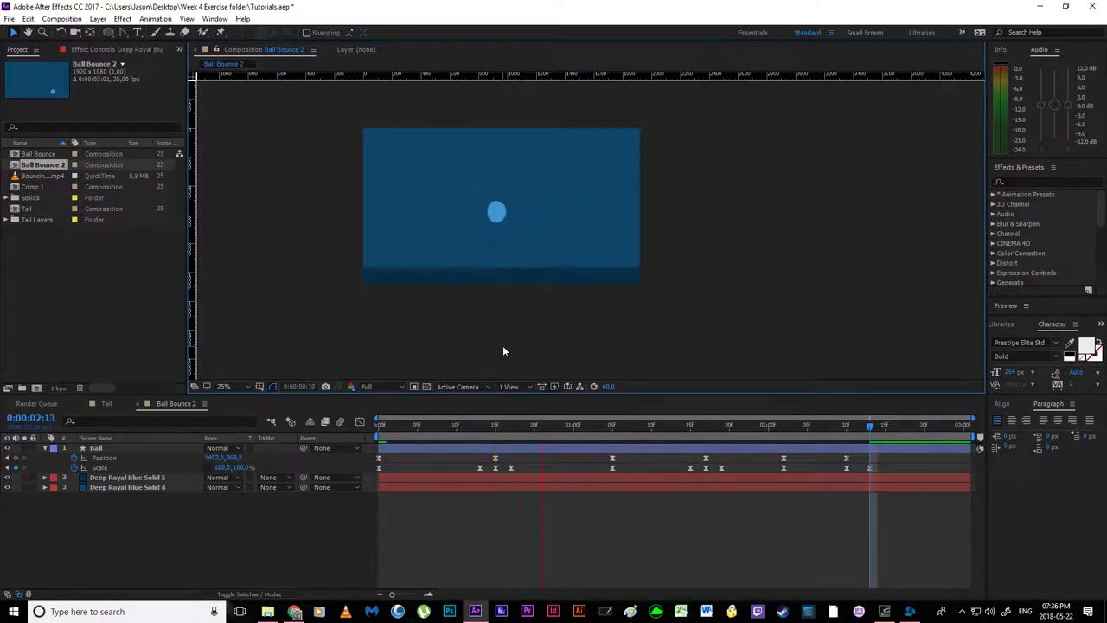
key(space)
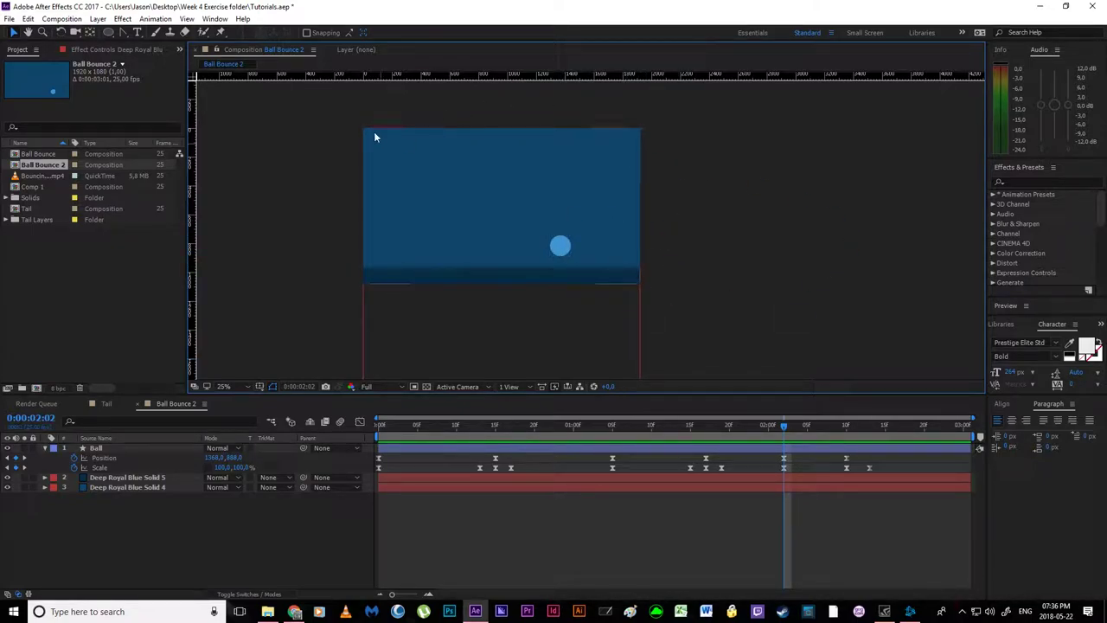
click(659, 261)
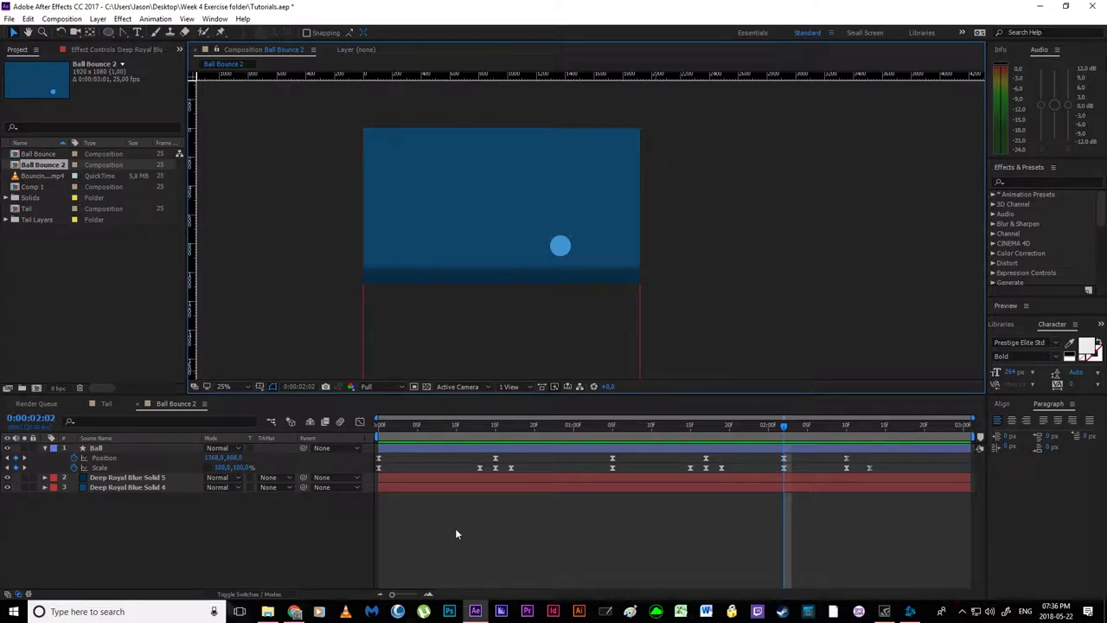
key(space)
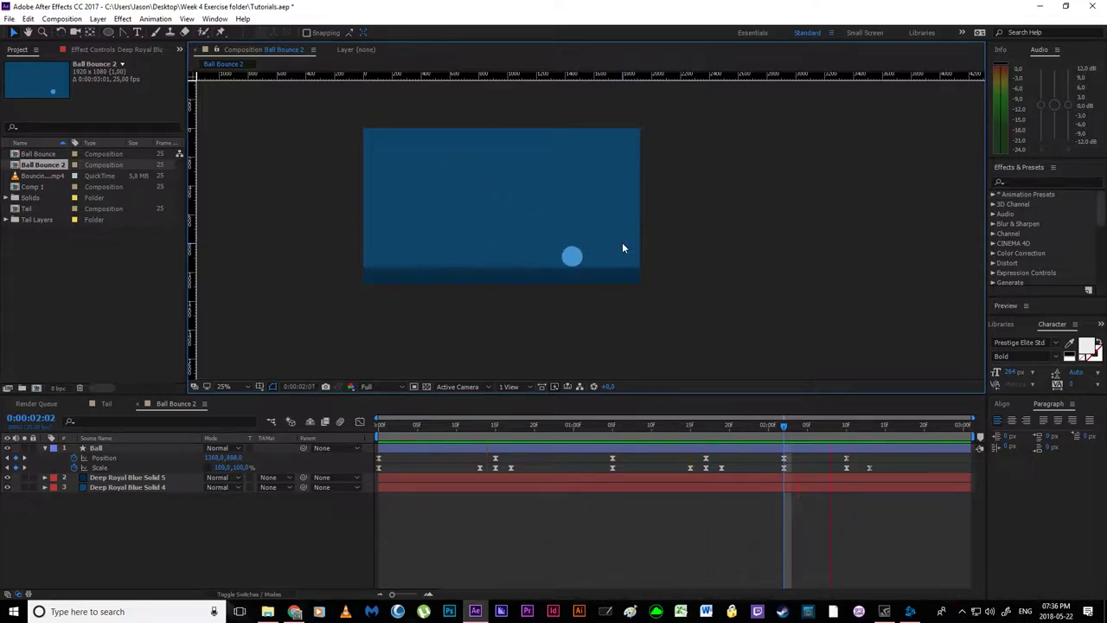
key(space)
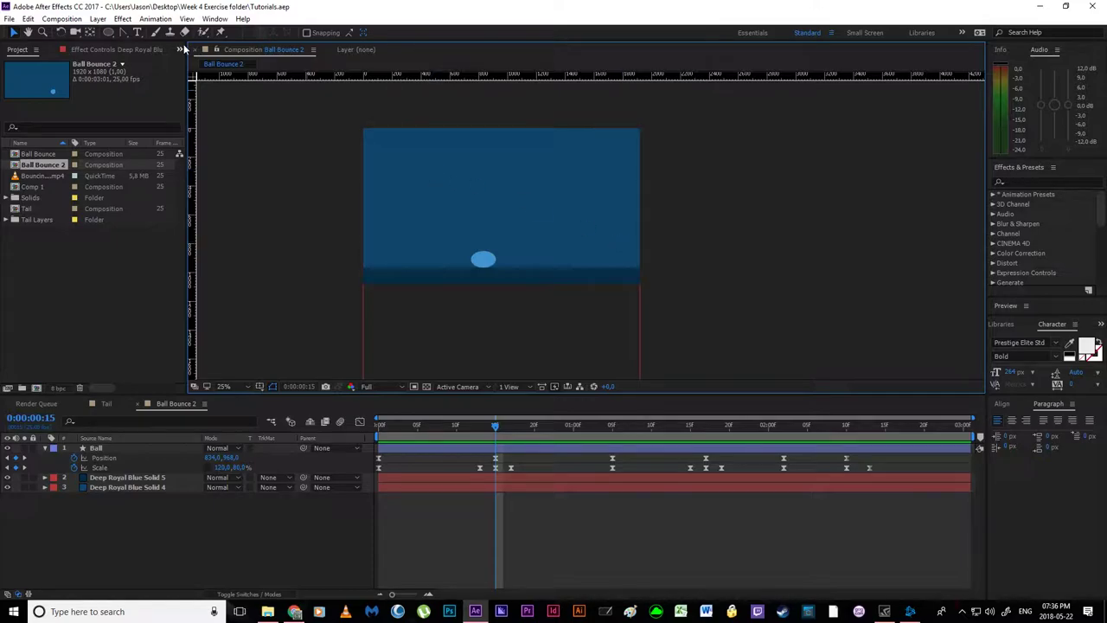
- Add the Ball Bounce 2 composition to the render queue
click(65, 19)
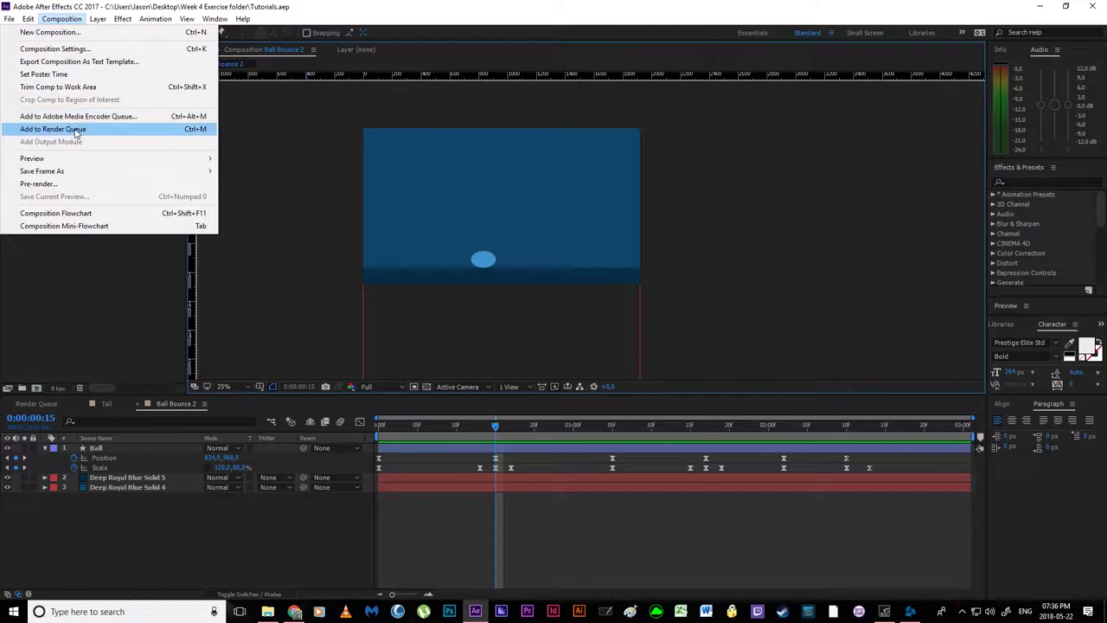
mouse_move(10, 19)
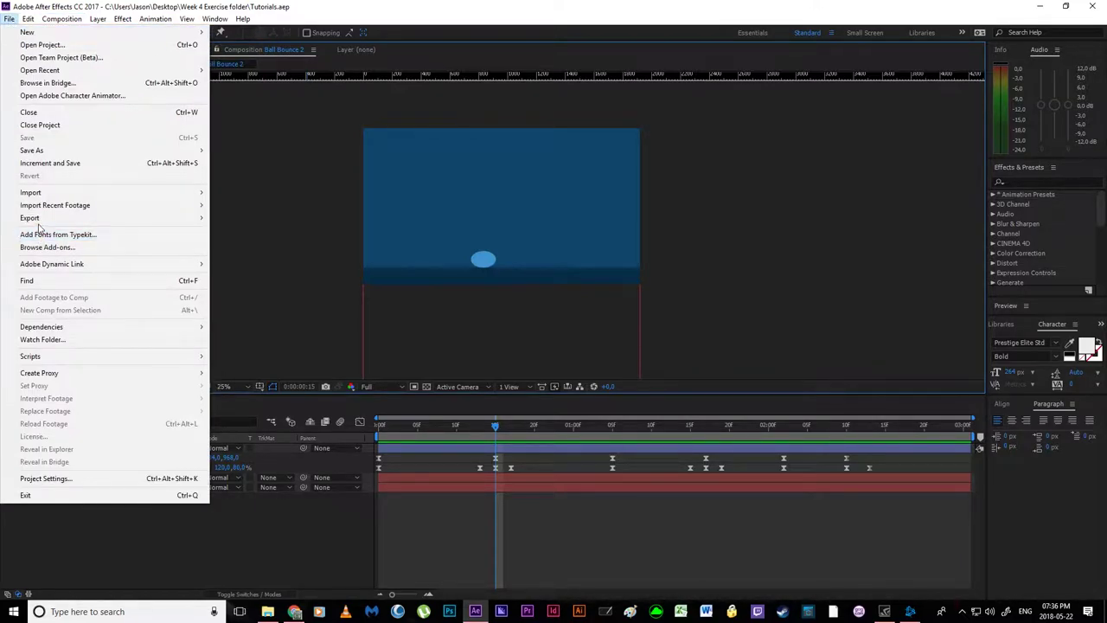
mouse_move(38, 227)
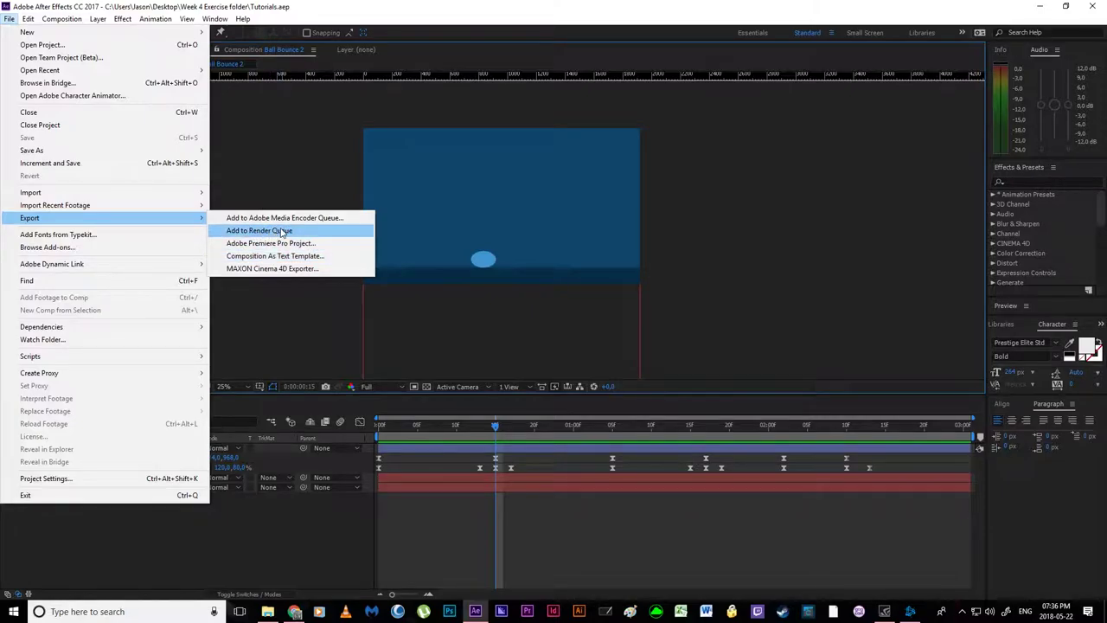
click(276, 231)
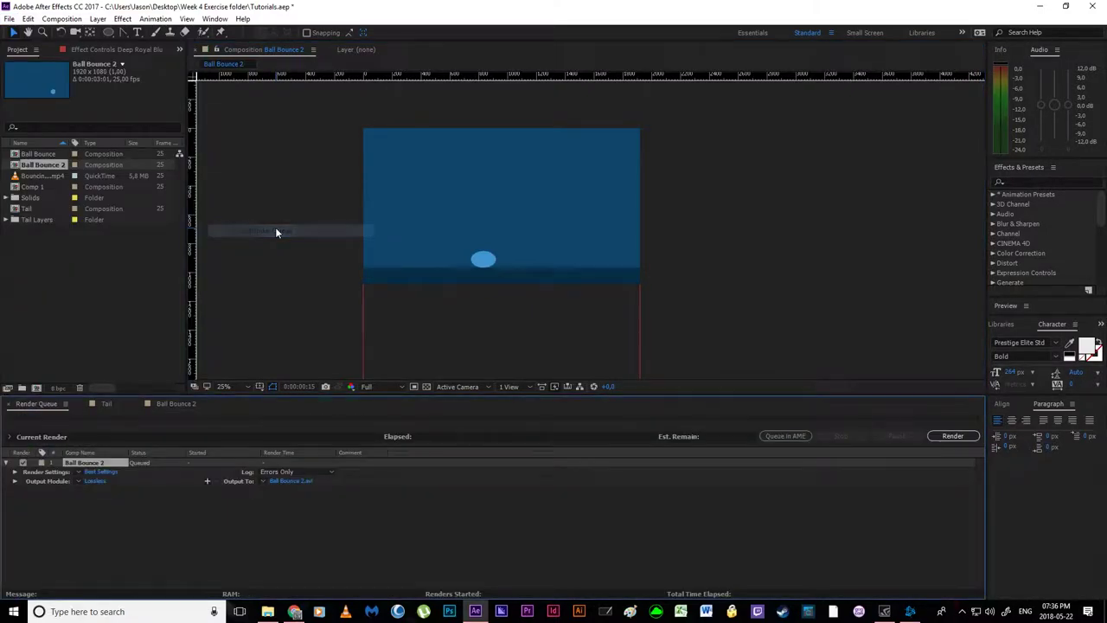
- Accept the render settings at Best quality and full resolution, and set the output module format to QuickTime
click(102, 472)
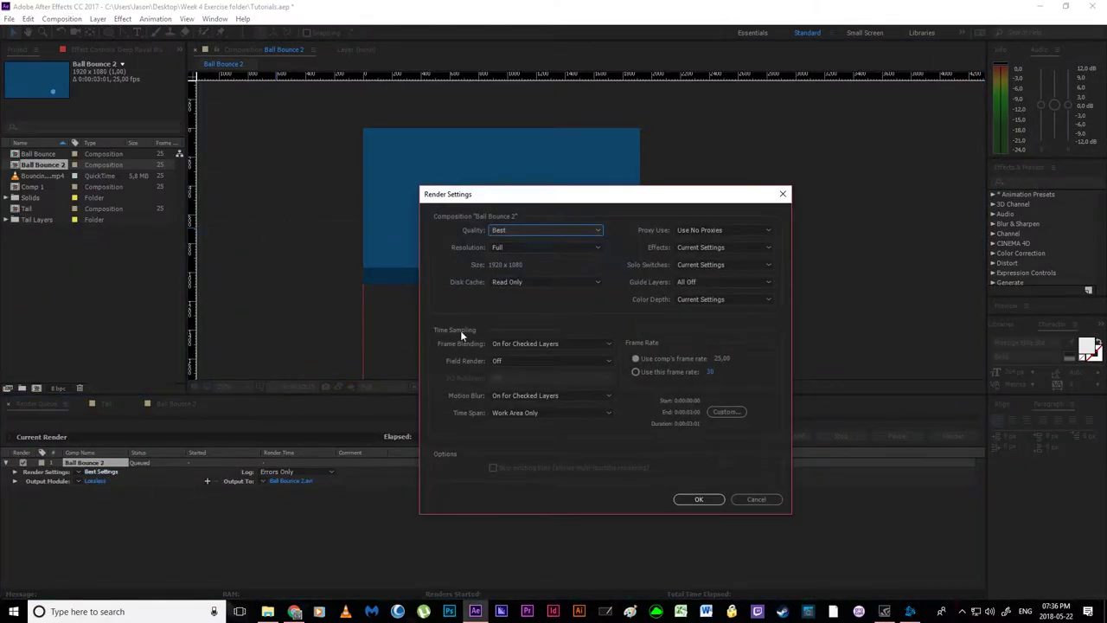
click(699, 499)
click(90, 480)
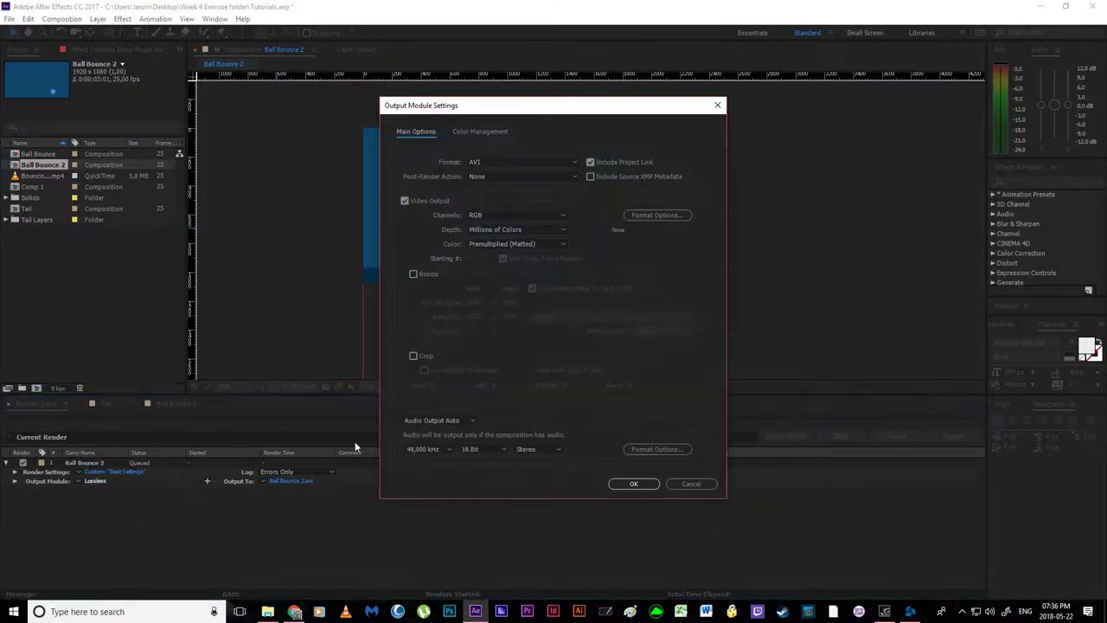
click(506, 162)
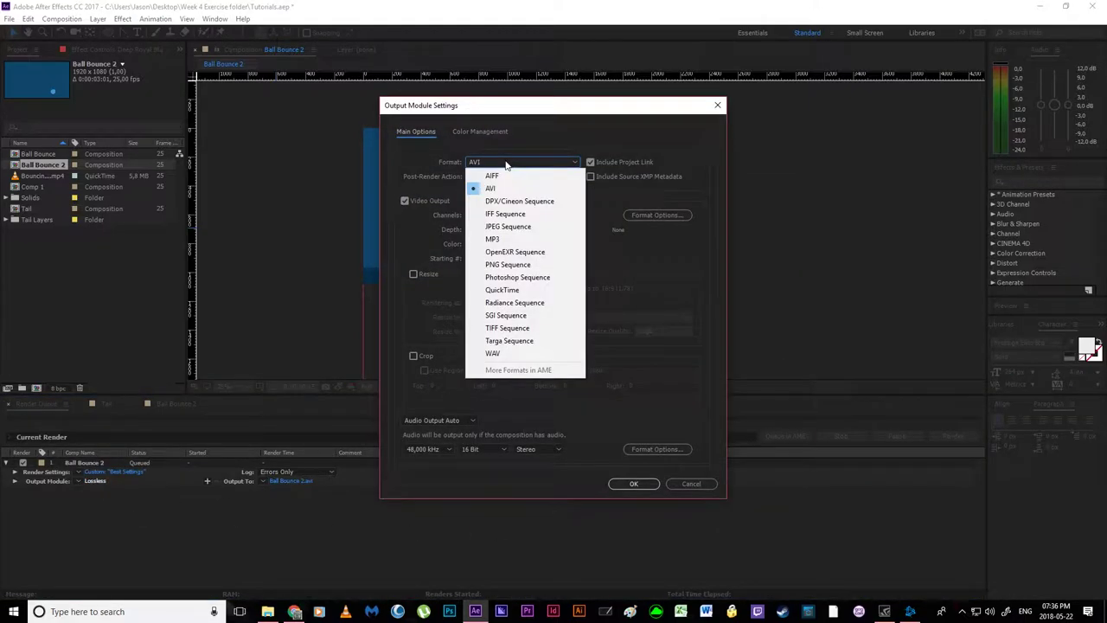
click(502, 292)
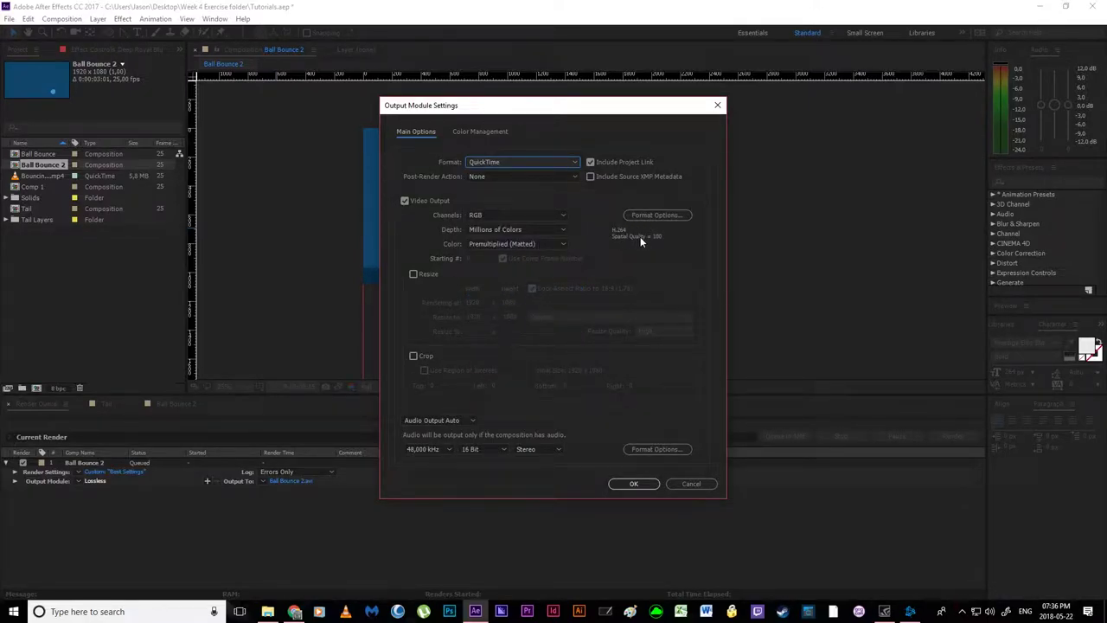
- Compare the Animation codec, set the QuickTime video codec to H.264, and accept the output module settings
click(647, 216)
click(375, 124)
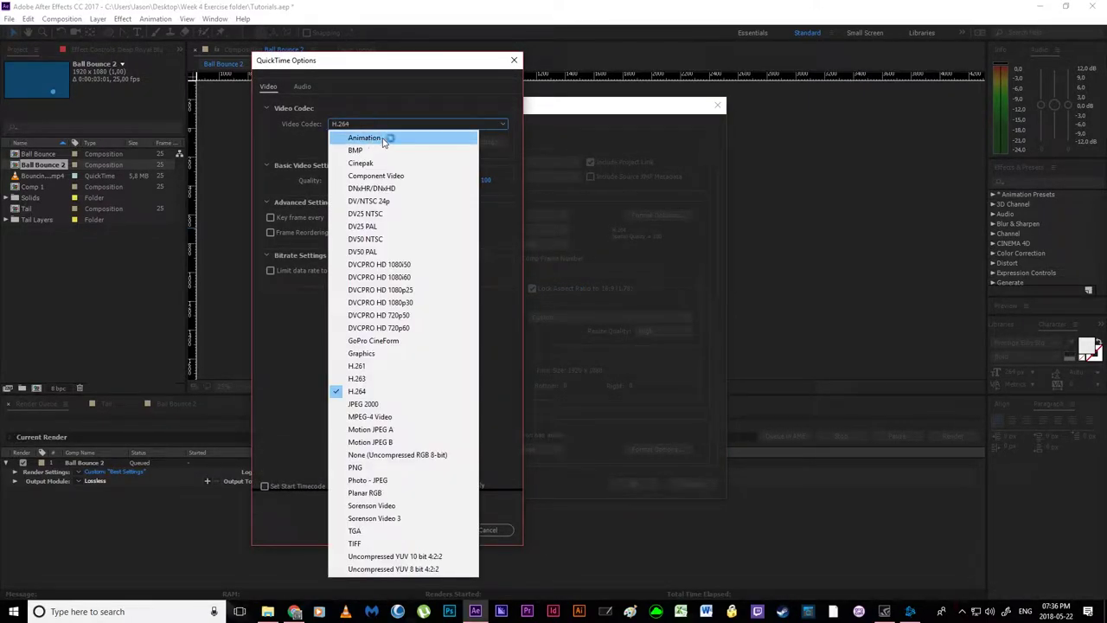
click(380, 138)
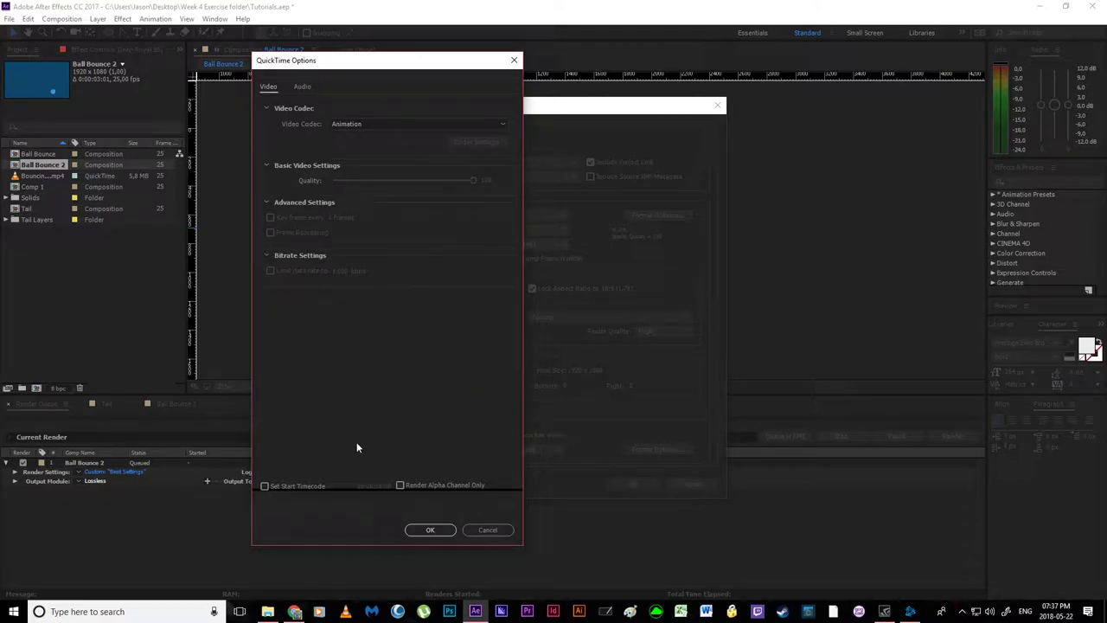
click(407, 124)
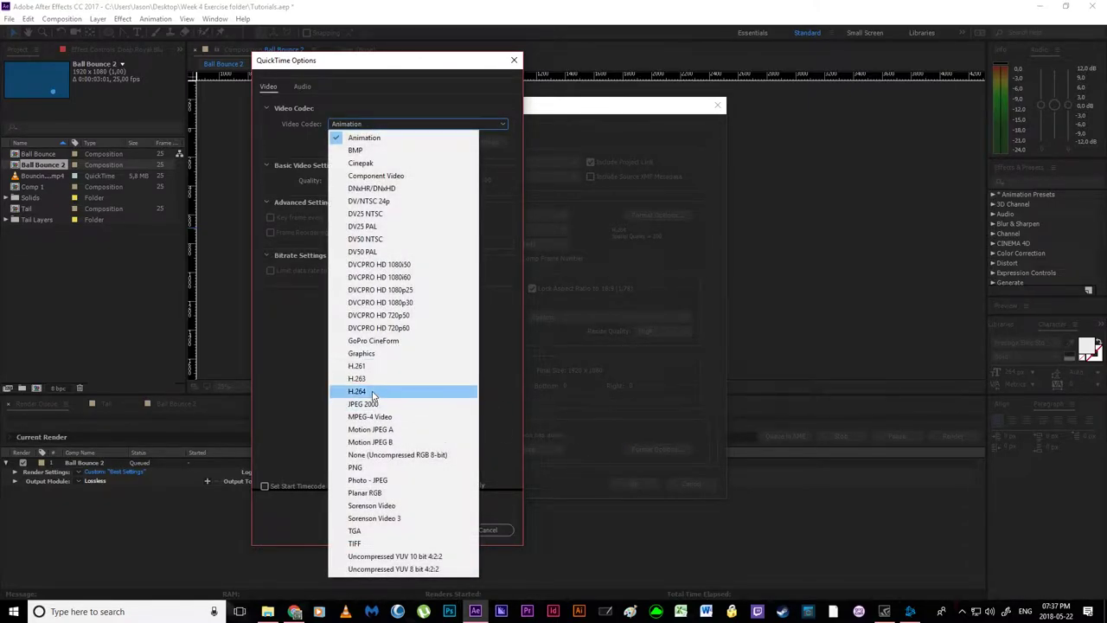
click(373, 391)
click(417, 530)
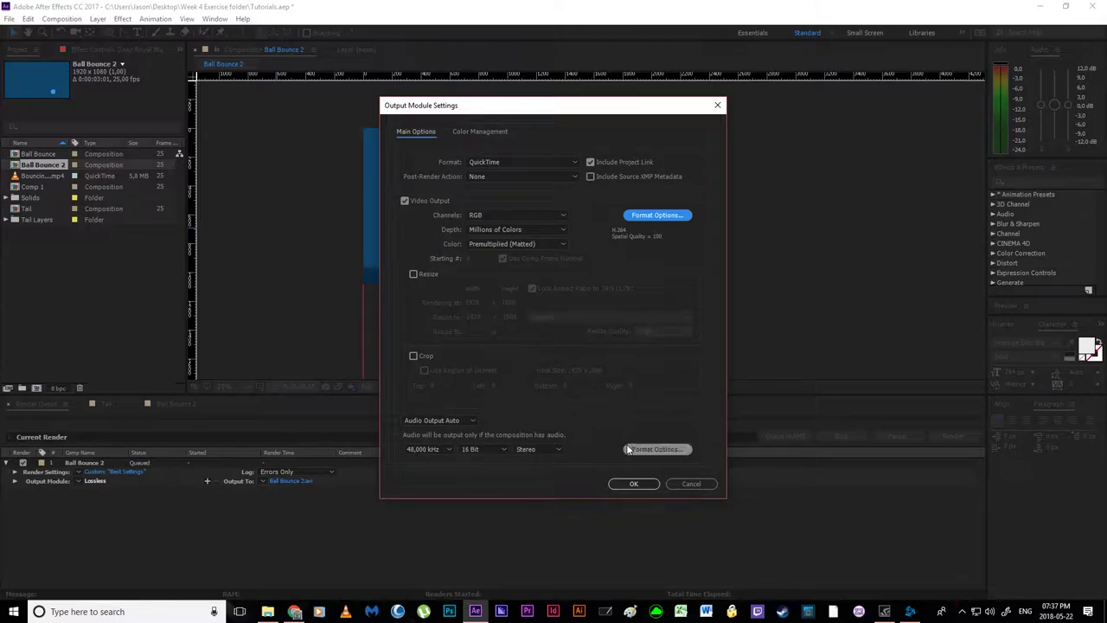
click(633, 484)
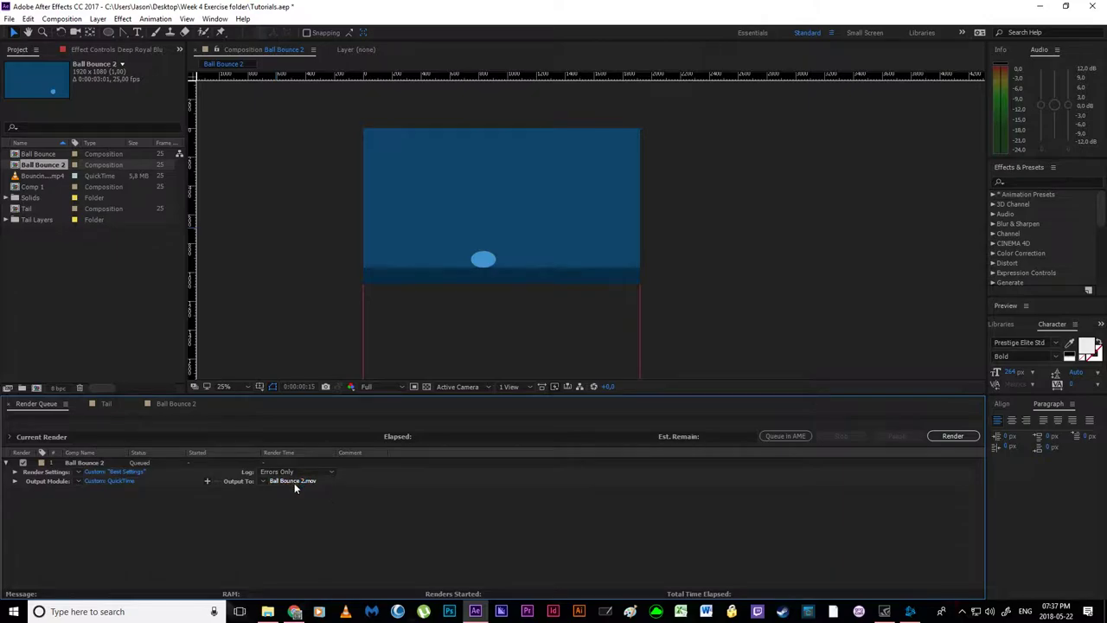
- Save the output as Ball Bounce 2 in the Week 4 Exercise folder and render the queue
click(295, 482)
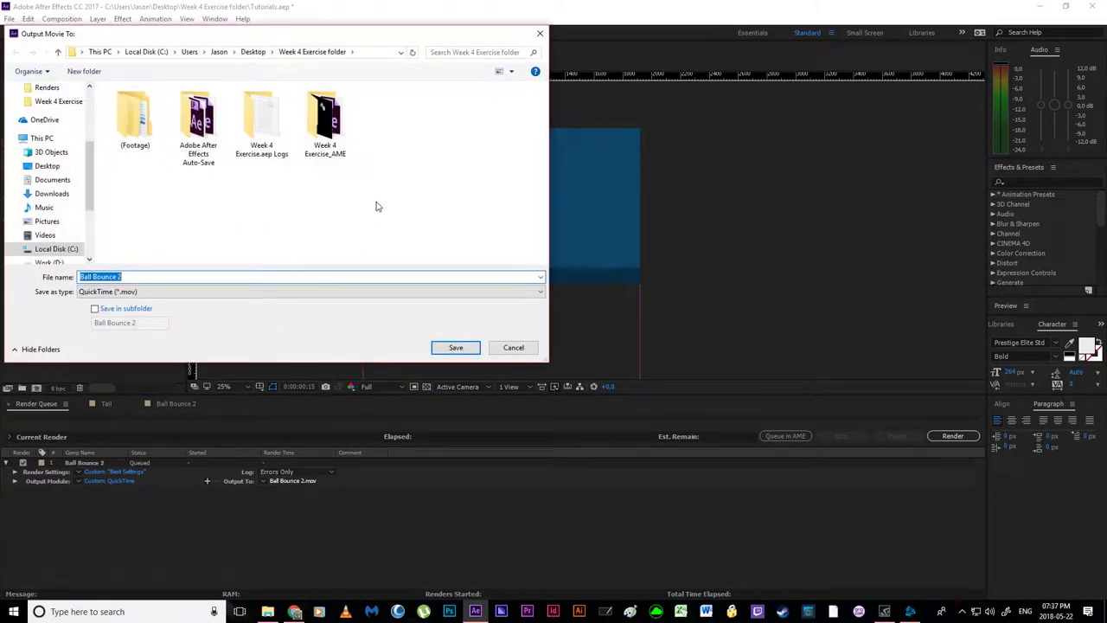
click(451, 349)
click(945, 437)
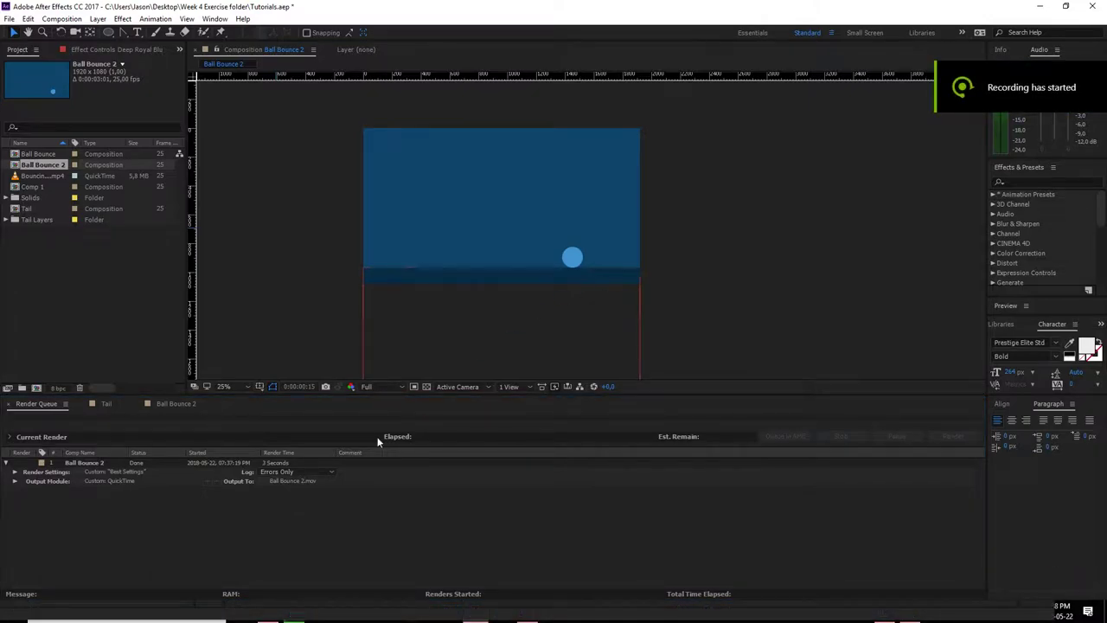
- Return to the Ball Bounce 2 timeline and add the bouncing balls noise clip beneath the two solids
click(178, 404)
drag(458, 426, 364, 425)
drag(539, 430, 495, 426)
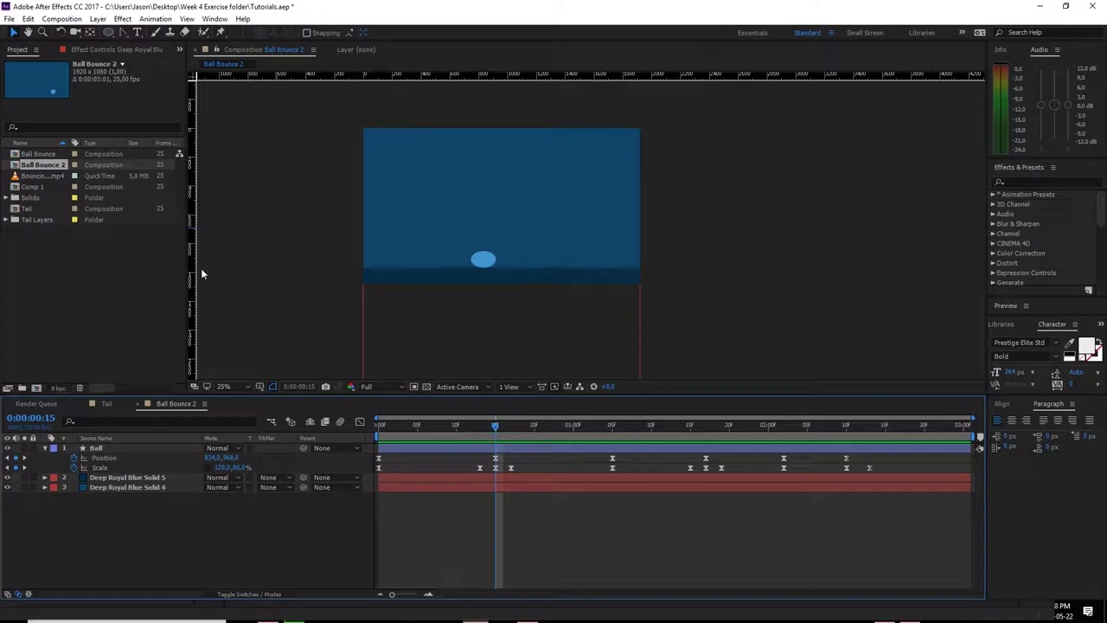
click(108, 253)
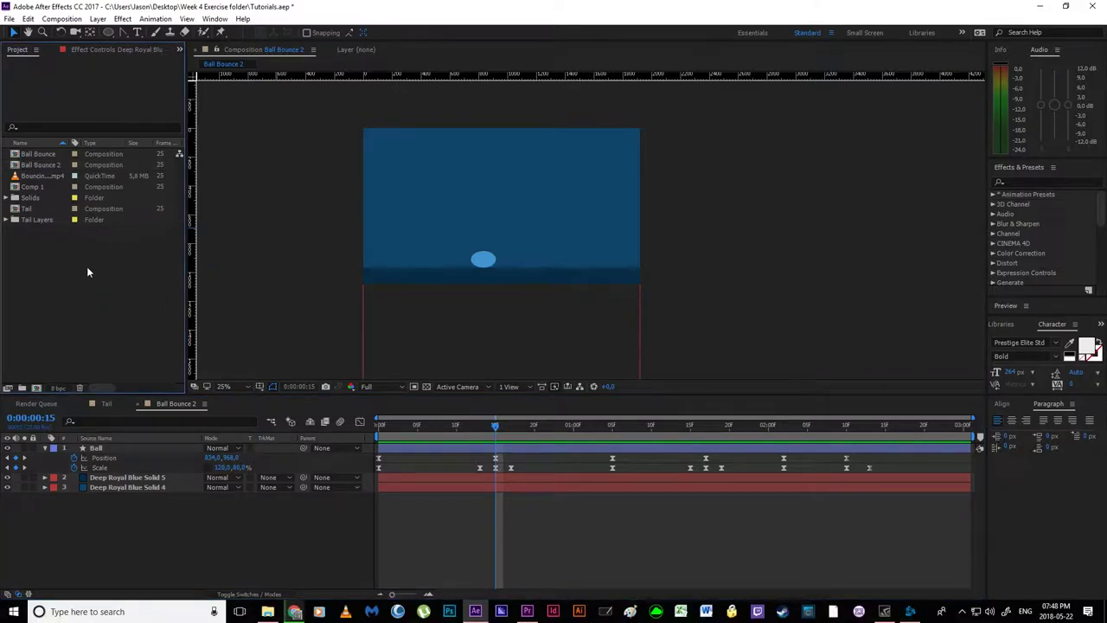
click(42, 177)
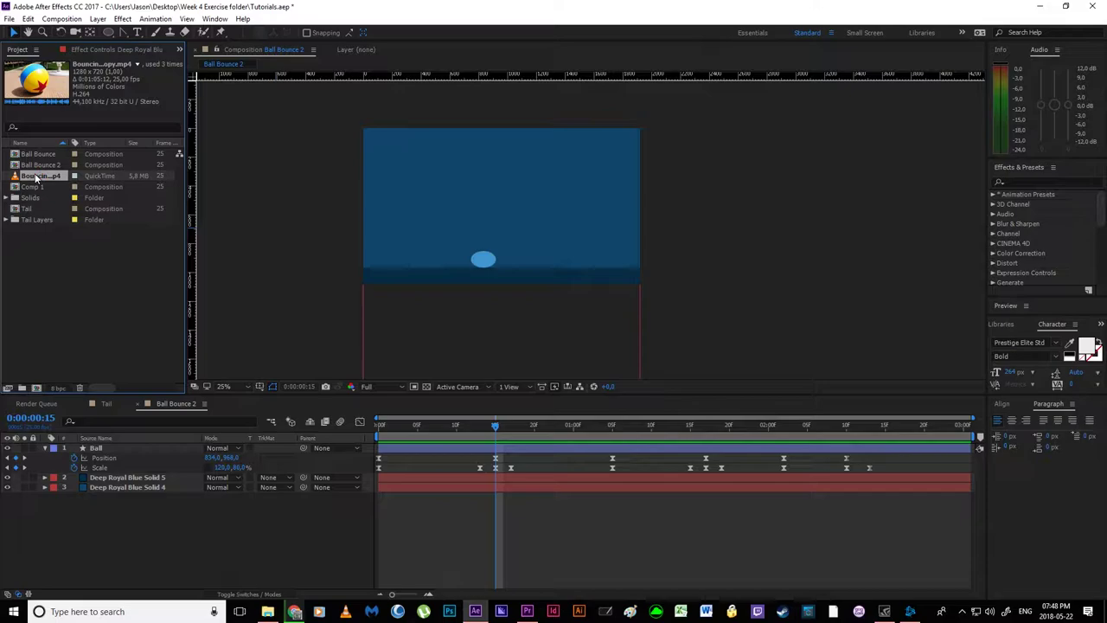
drag(33, 177, 244, 503)
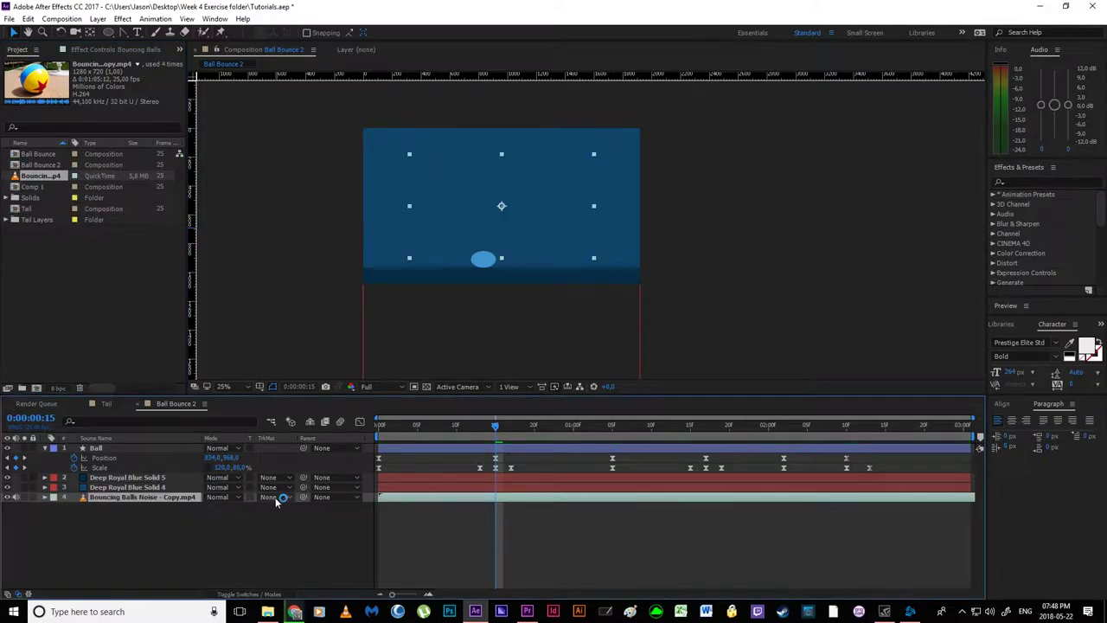
- Bring the noise clip to the top to view it, hide its video, and return it beneath the solids
drag(134, 497, 134, 443)
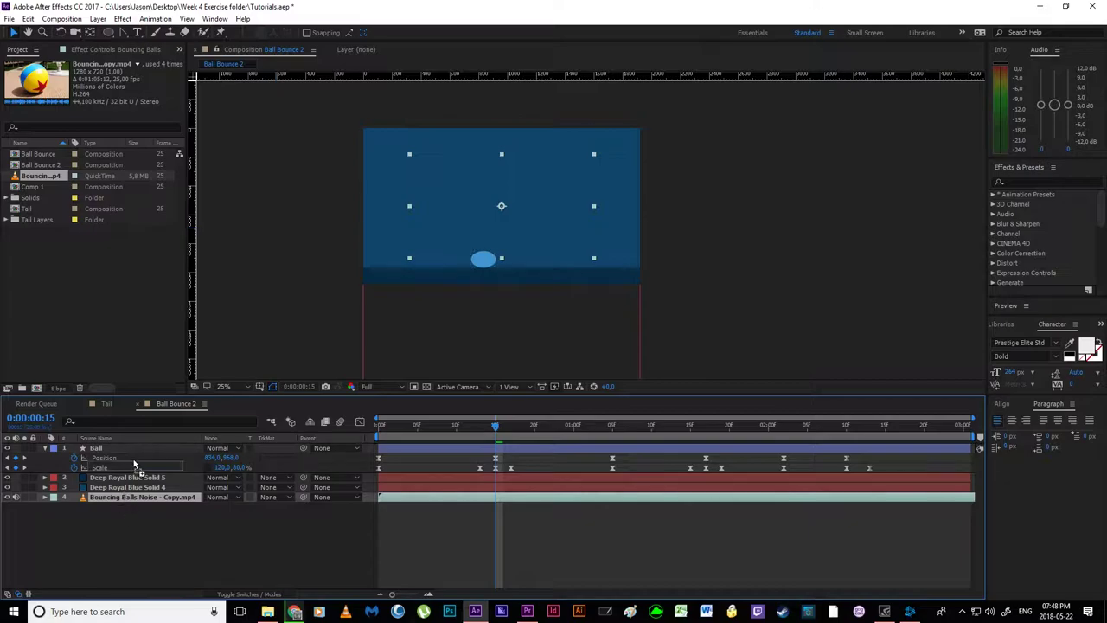
key(ctrl+shift+bracketright)
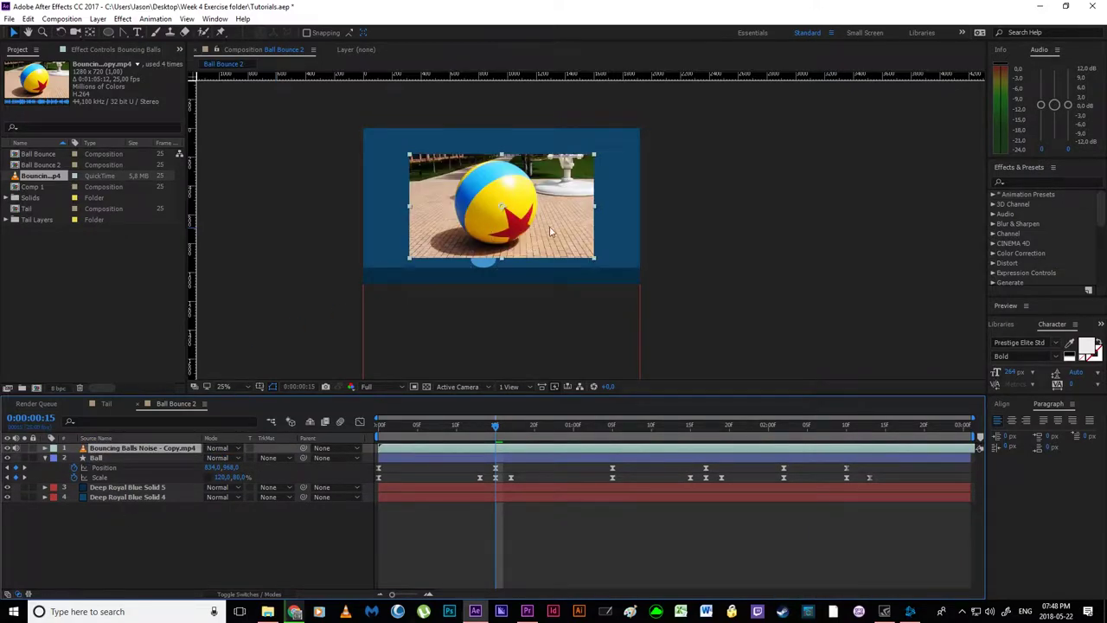
click(8, 448)
click(8, 448)
click(8, 448)
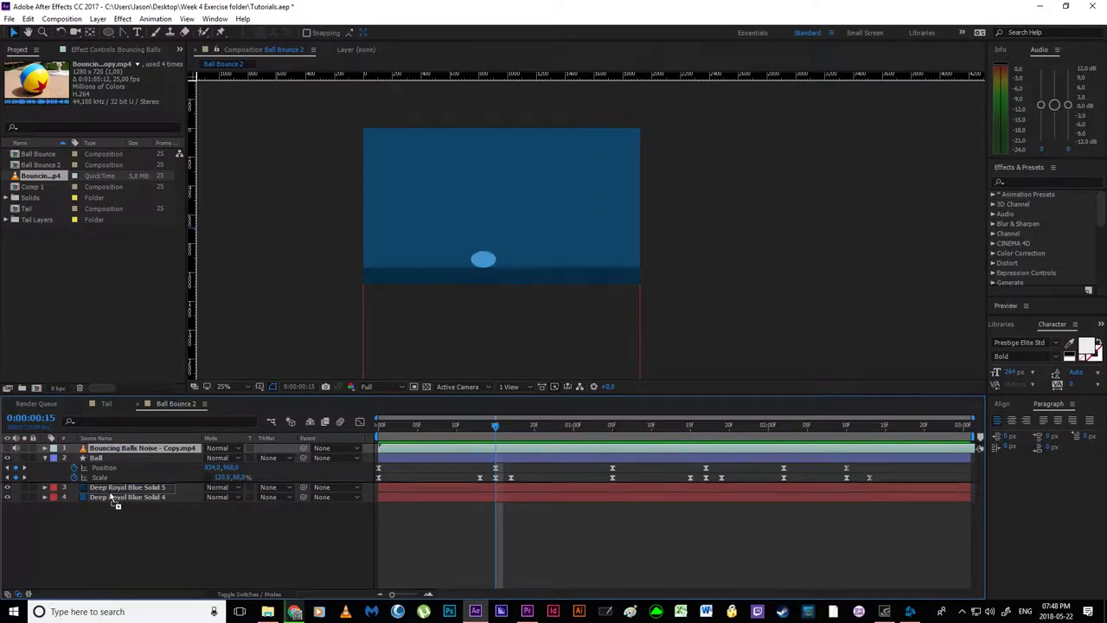
drag(110, 490, 108, 525)
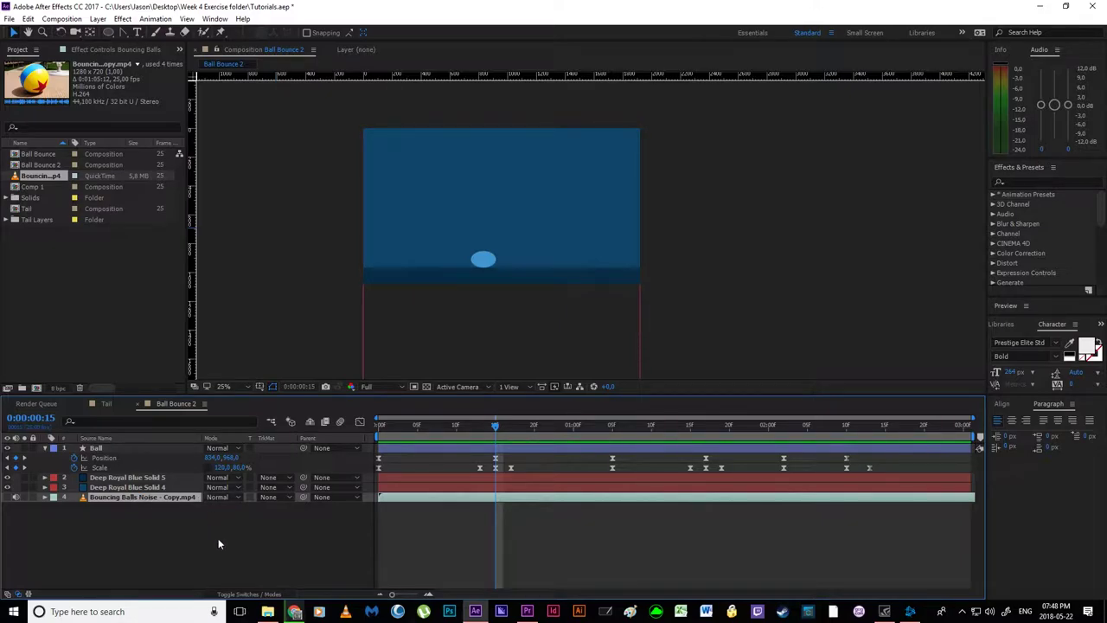
- Expand the noise layer's audio properties to display its waveform in the timeline
click(44, 498)
click(55, 517)
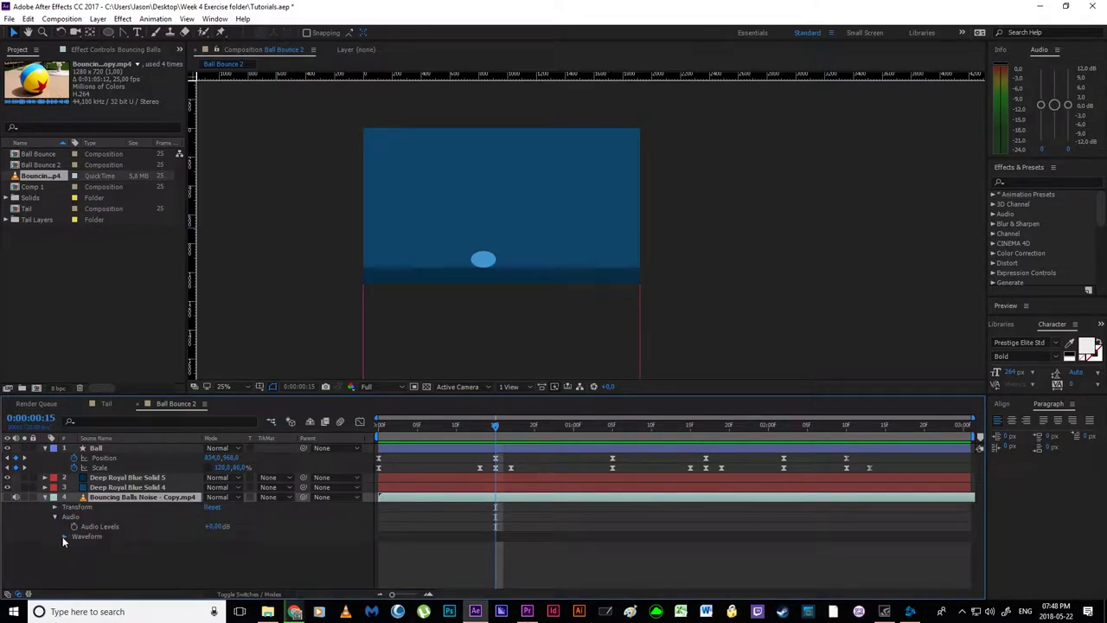
click(64, 537)
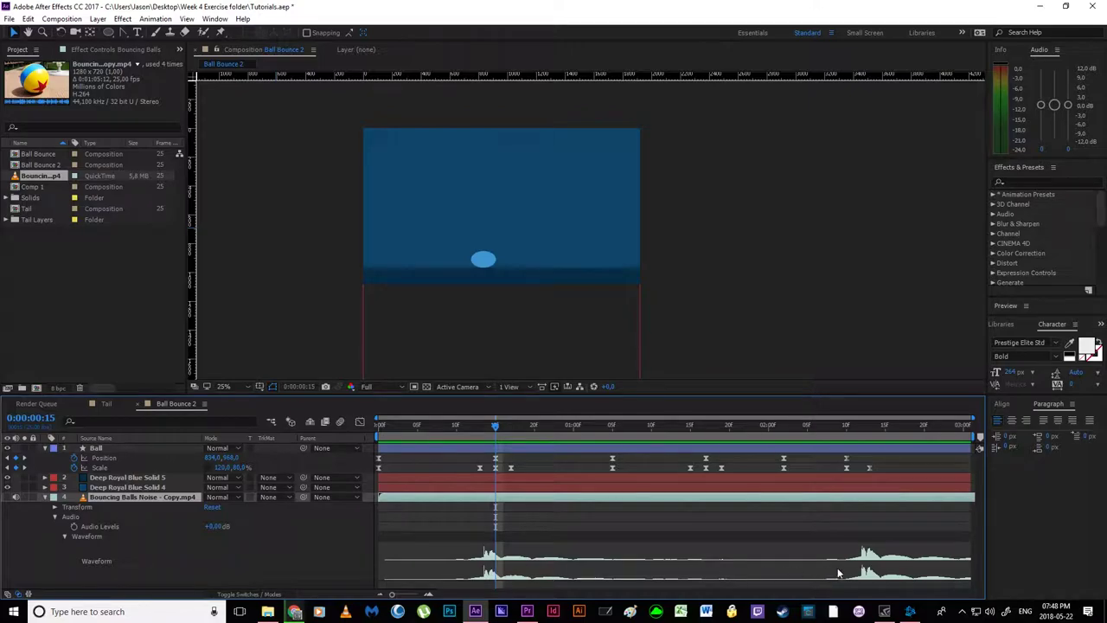
- Scrub and preview the composition to compare the waveform's peaks with the ball's bounces
drag(495, 426, 542, 423)
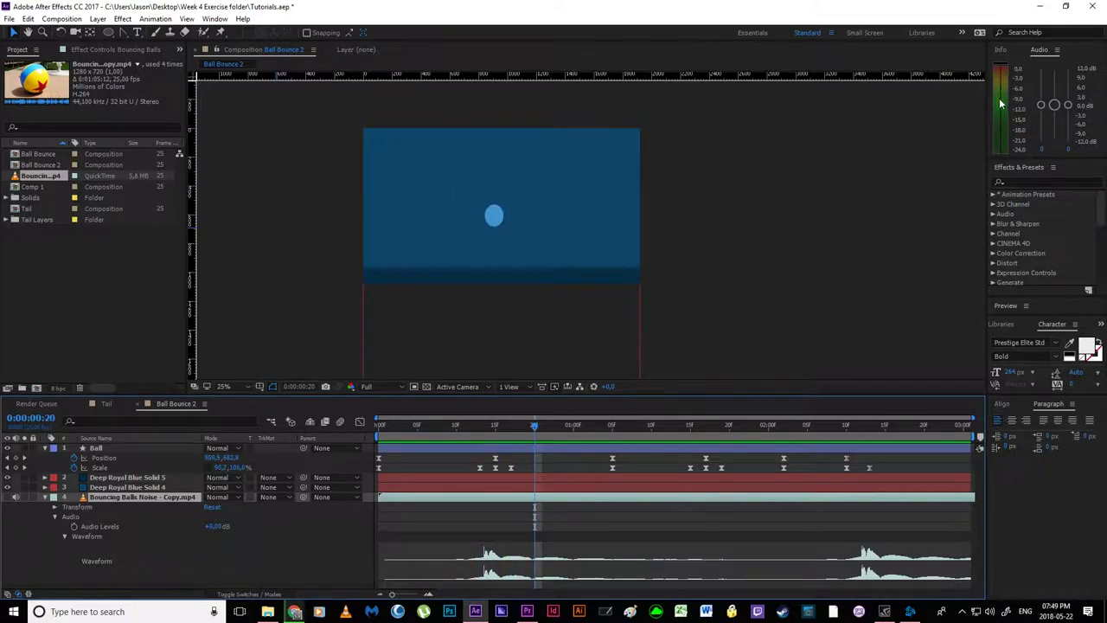
drag(534, 426, 490, 451)
key(KP_Multiply)
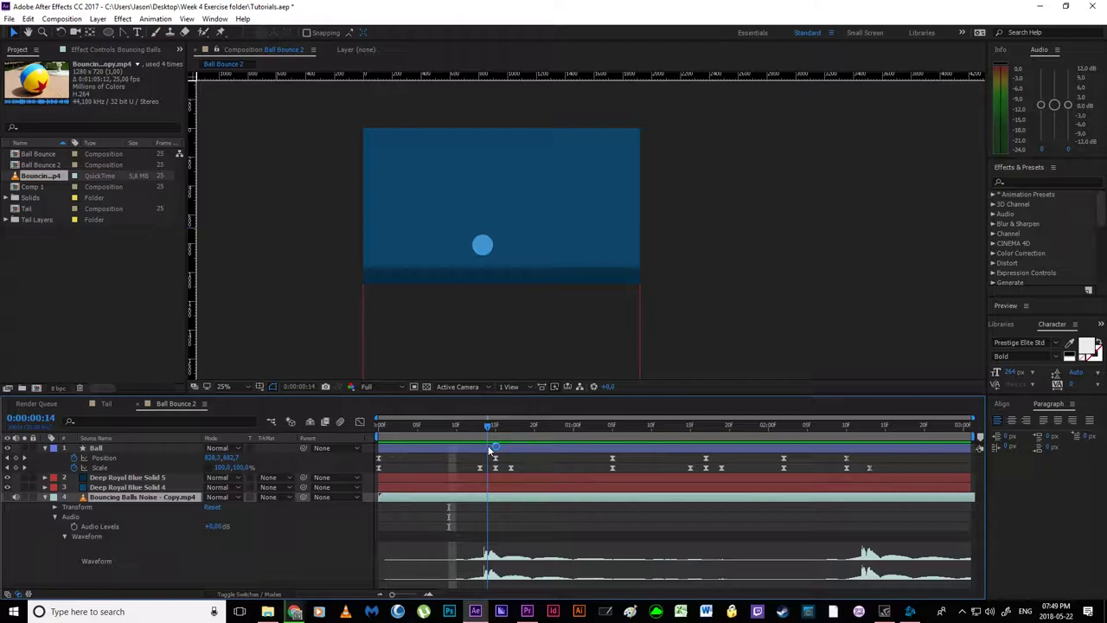
key(space)
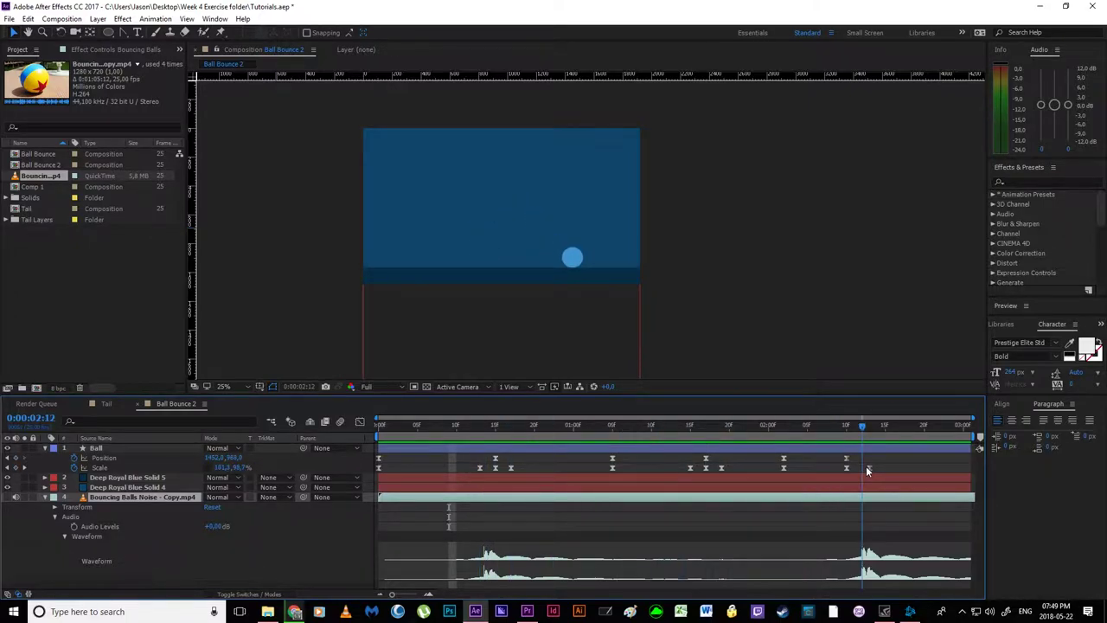
drag(557, 561, 456, 574)
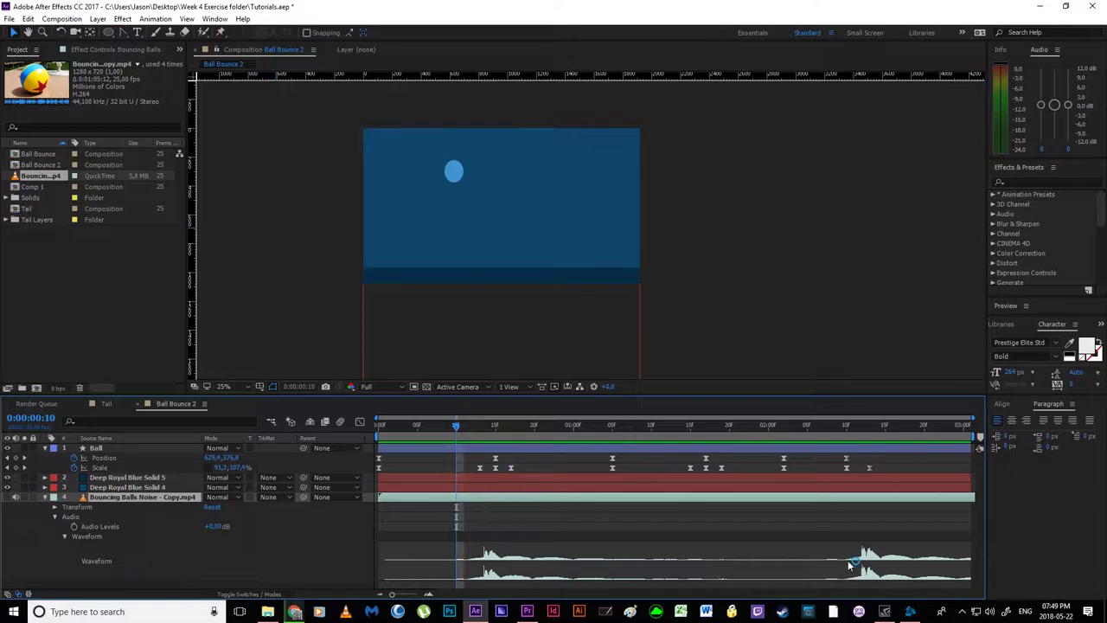
key(space)
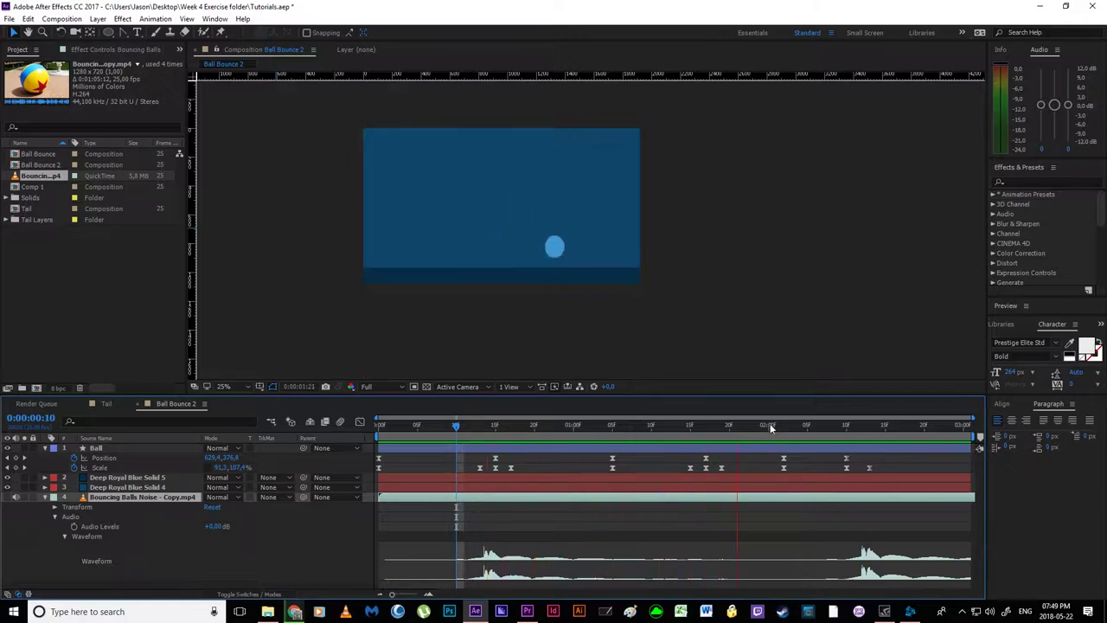
drag(790, 427, 435, 464)
key(space)
- Trim the noise layer to start at 0:00:00:10 and end at 0:00:00:20, isolating the first bounce sound
click(457, 426)
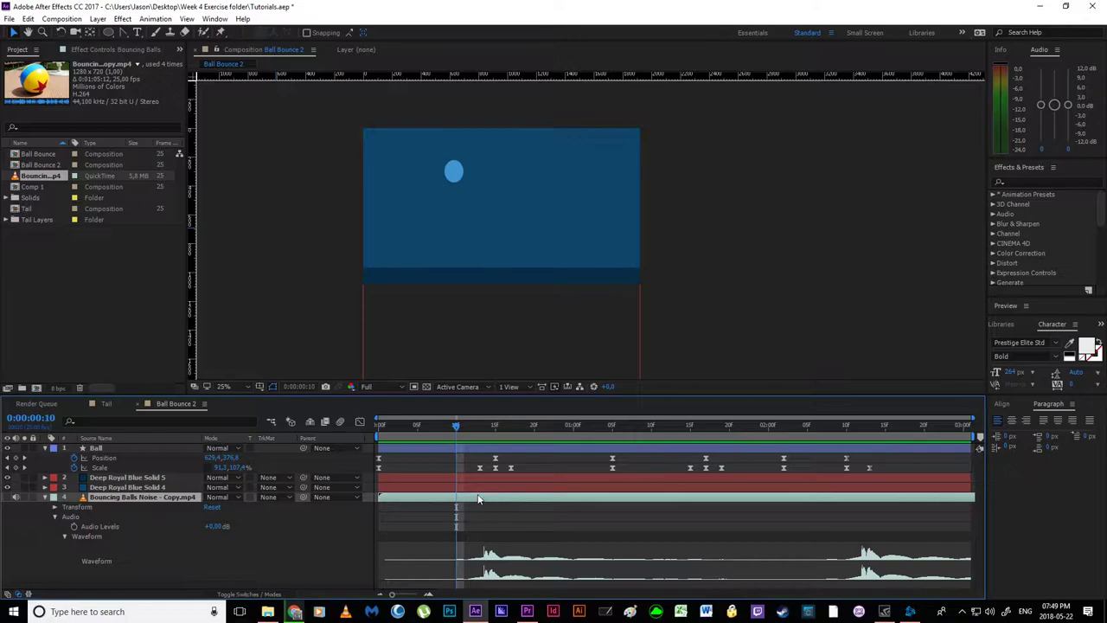
key(alt+bracketleft)
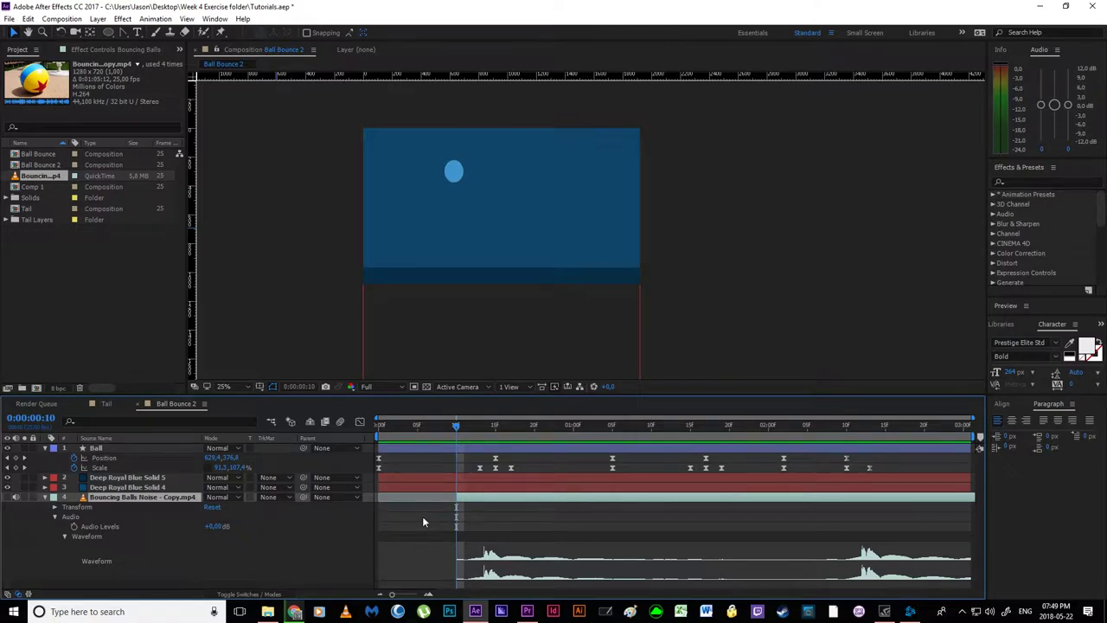
drag(455, 429, 448, 458)
drag(493, 427, 534, 445)
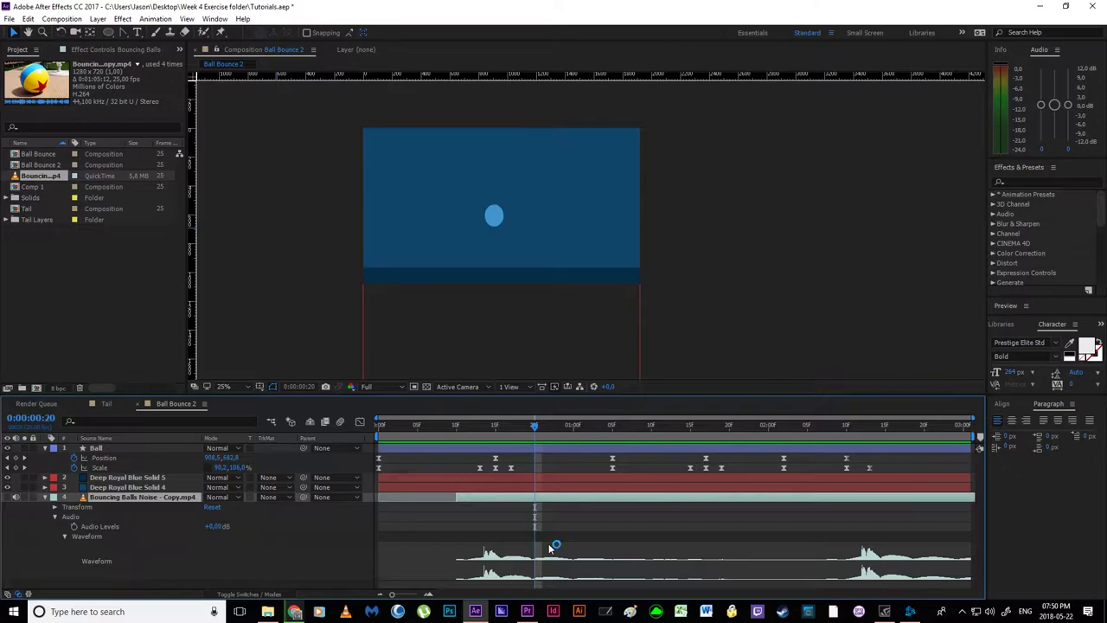
key(alt+bracketright)
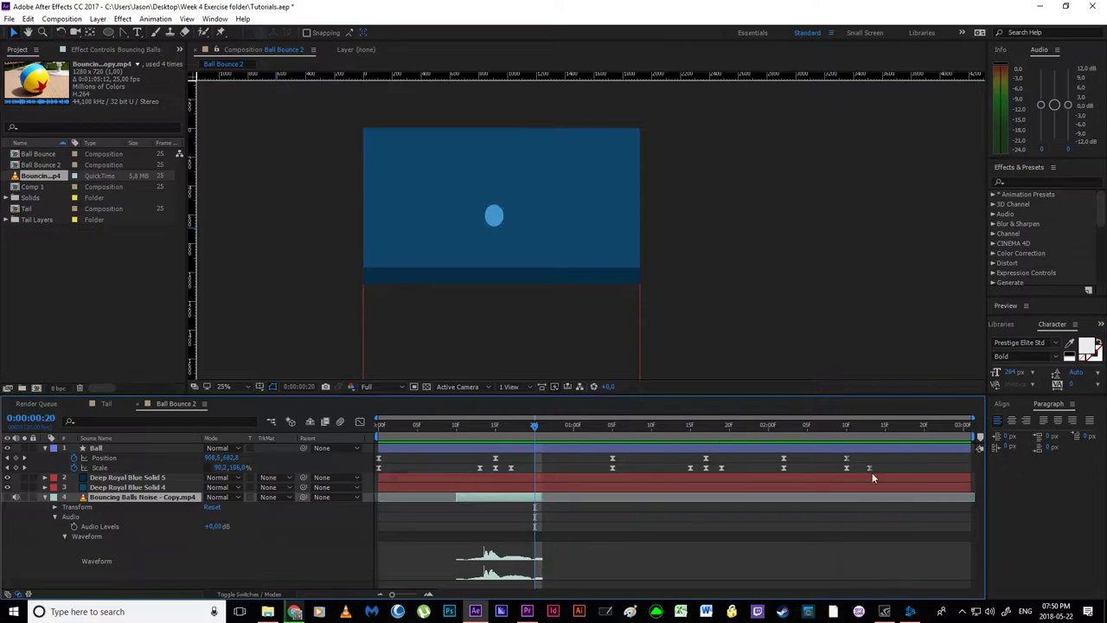
- Trim the start of the noise layer closer to the first waveform peak, at 0:00:00:12
click(457, 425)
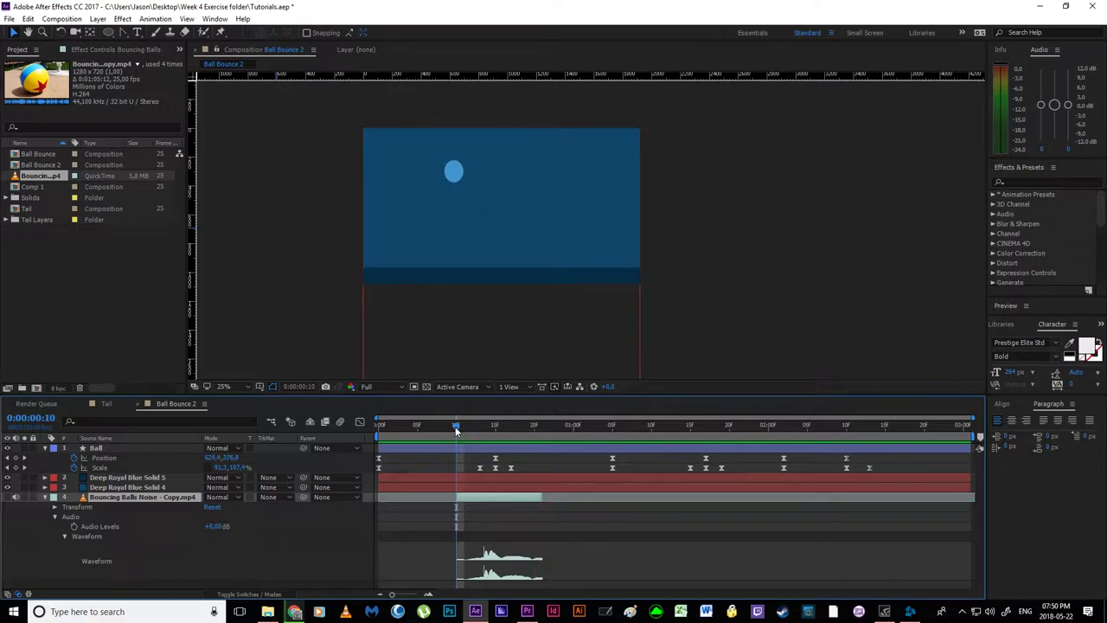
drag(457, 429, 488, 430)
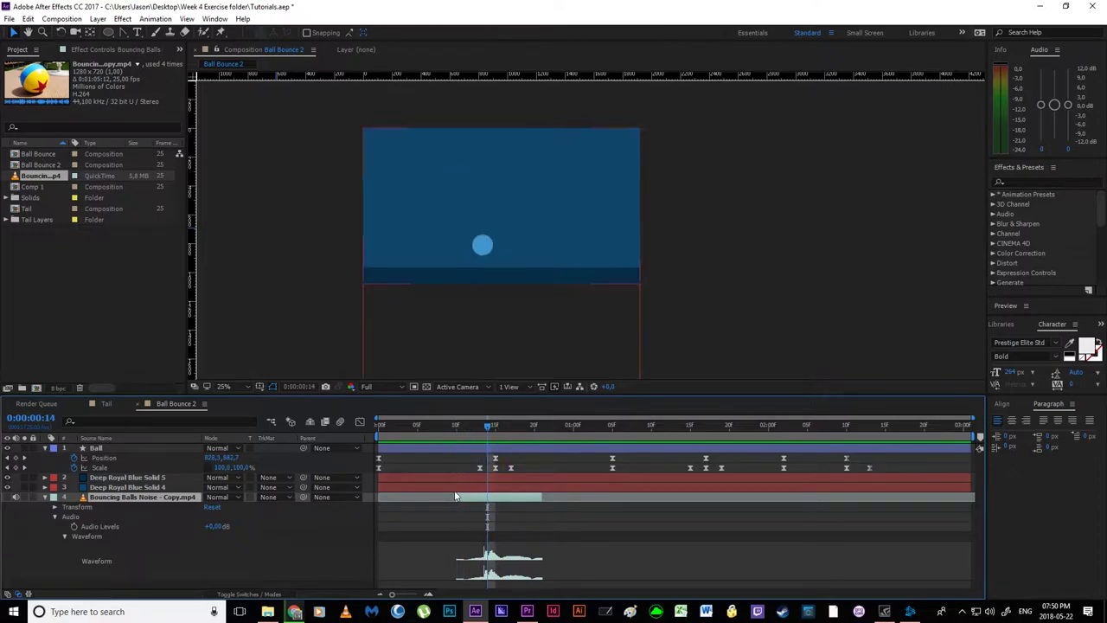
drag(455, 497, 473, 497)
mouse_move(478, 427)
mouse_down()
mouse_move(419, 427)
mouse_move(471, 428)
mouse_up()
drag(481, 498, 473, 497)
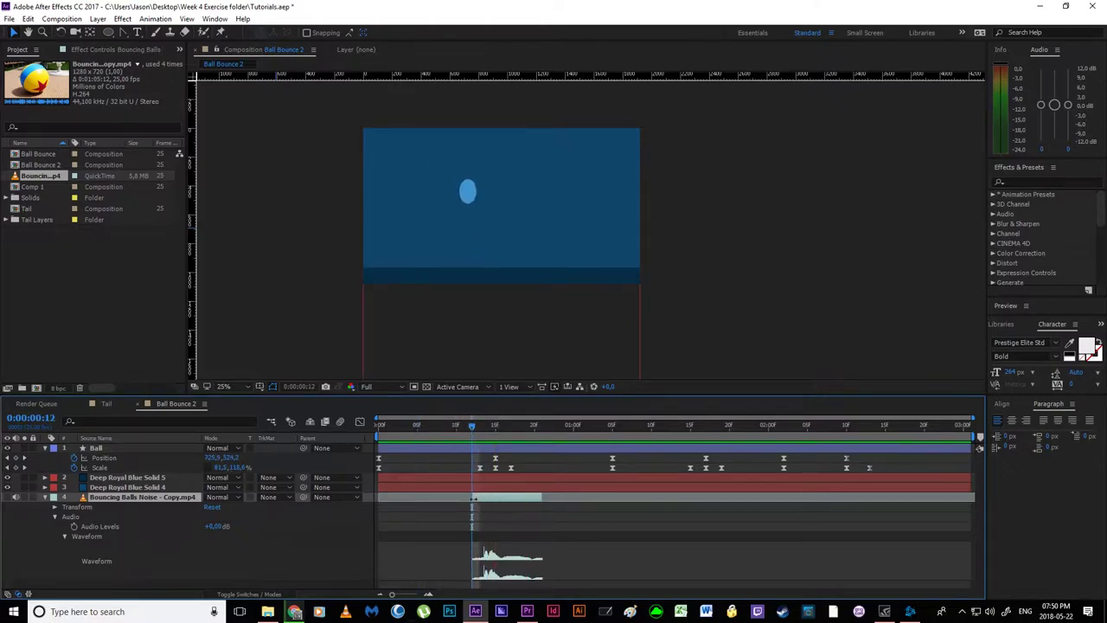
- Preview the trimmed bounce sound and extend the end of the noise layer to about 0:00:01:10
key(space)
click(454, 427)
drag(454, 427, 460, 427)
key(space)
key(space)
drag(545, 499, 651, 500)
- Preview the longer sound, shorten the noise layer's end to about 0:00:01:07, and play it again
drag(459, 428, 448, 428)
key(space)
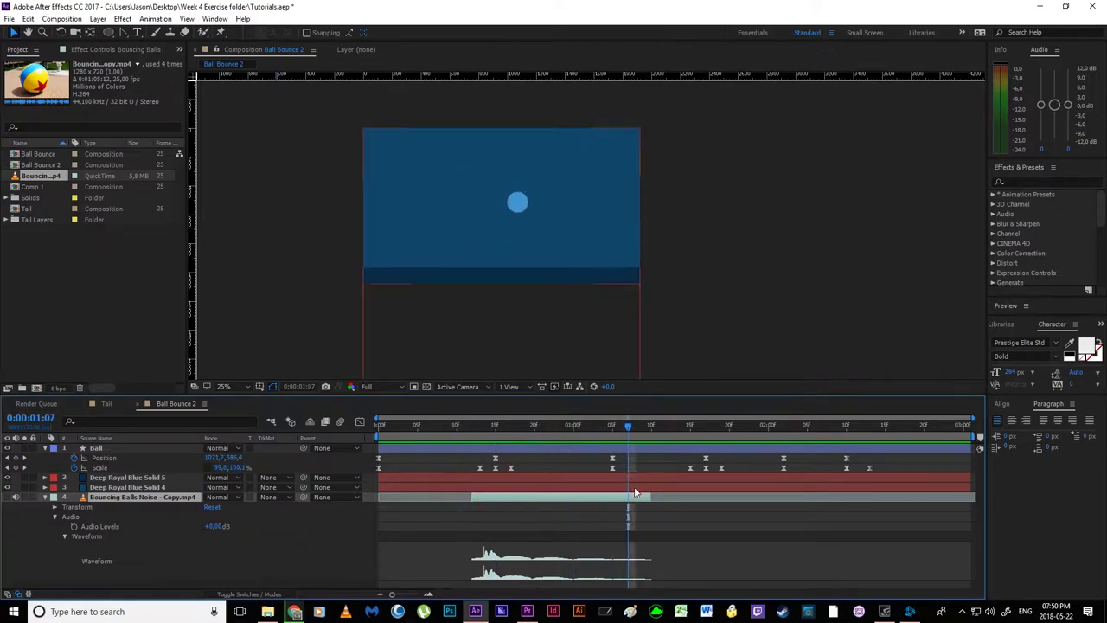
drag(650, 498, 628, 497)
click(430, 426)
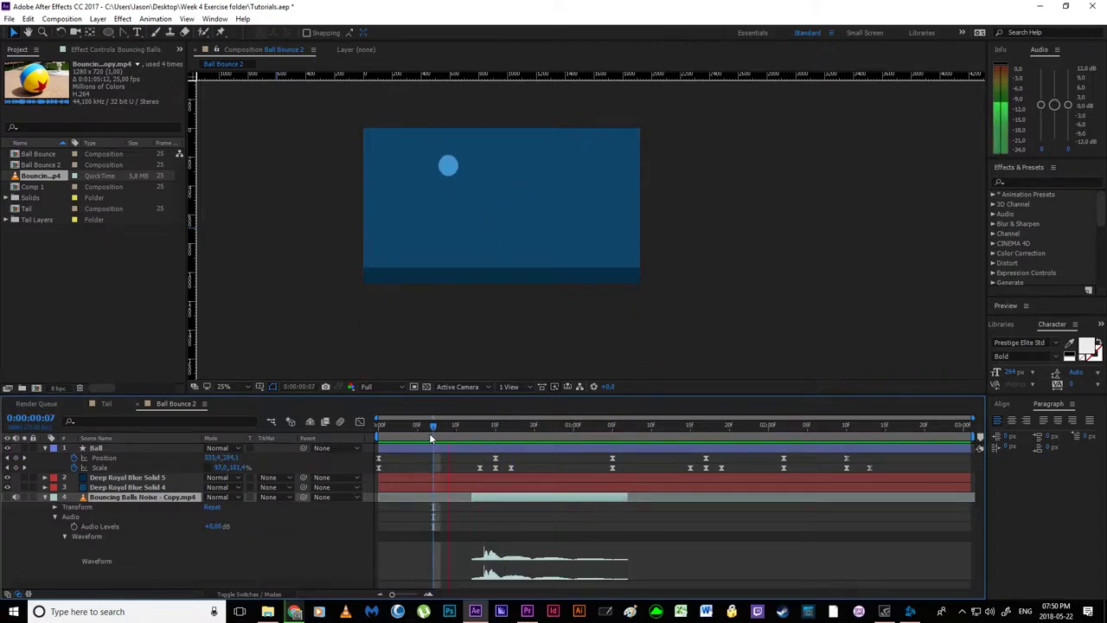
- Shift the noise layer one frame later toward the ball's impact at 0:00:00:15 and preview it
drag(431, 437, 495, 450)
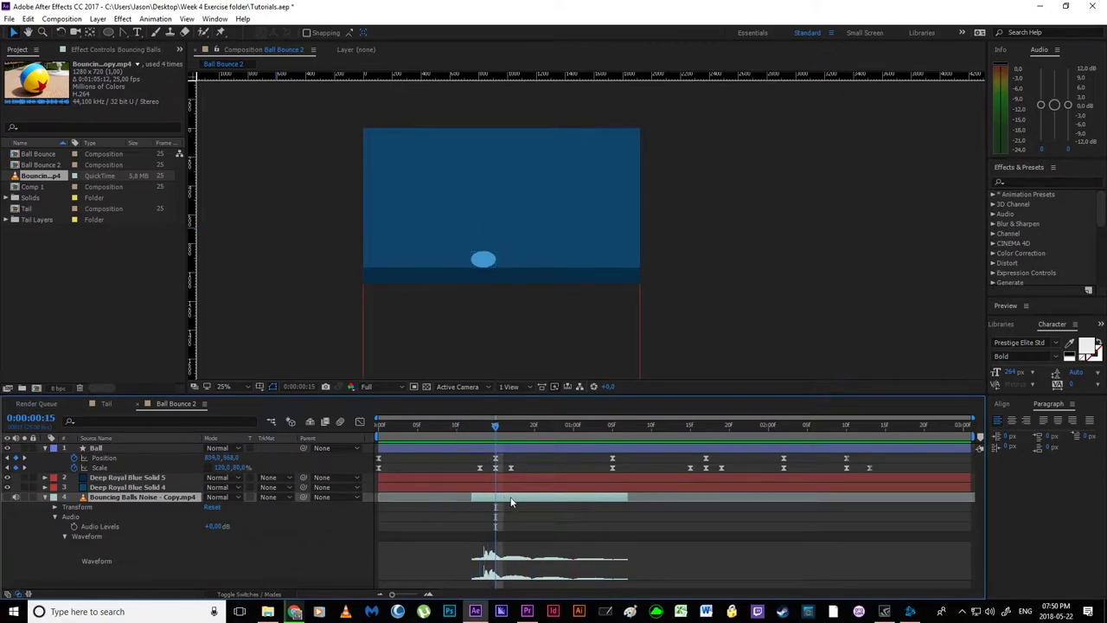
drag(505, 500, 513, 500)
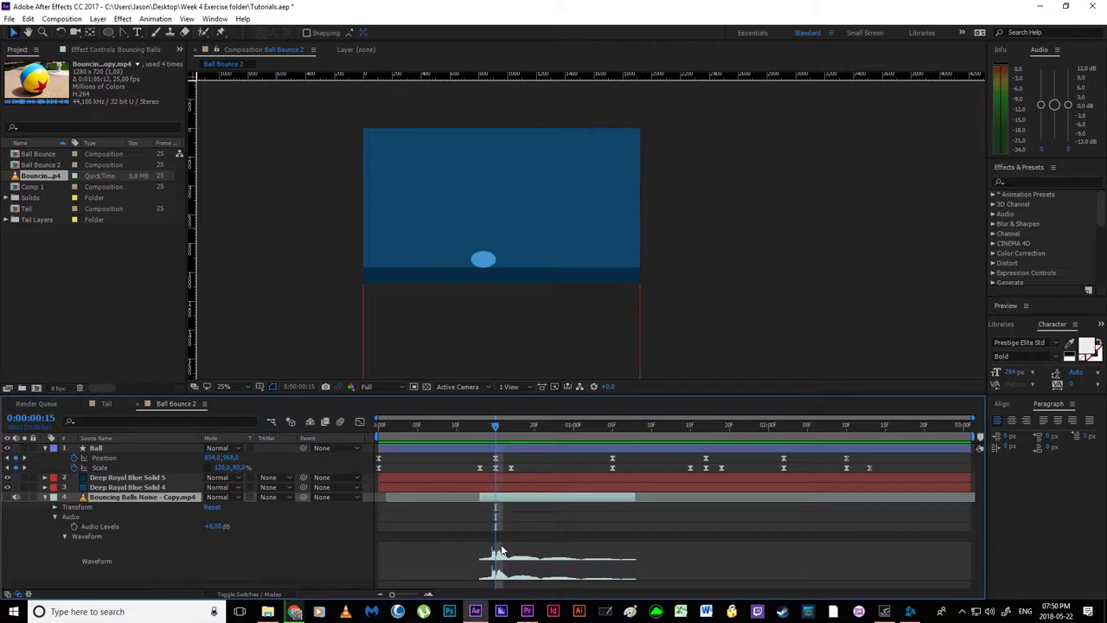
key(space)
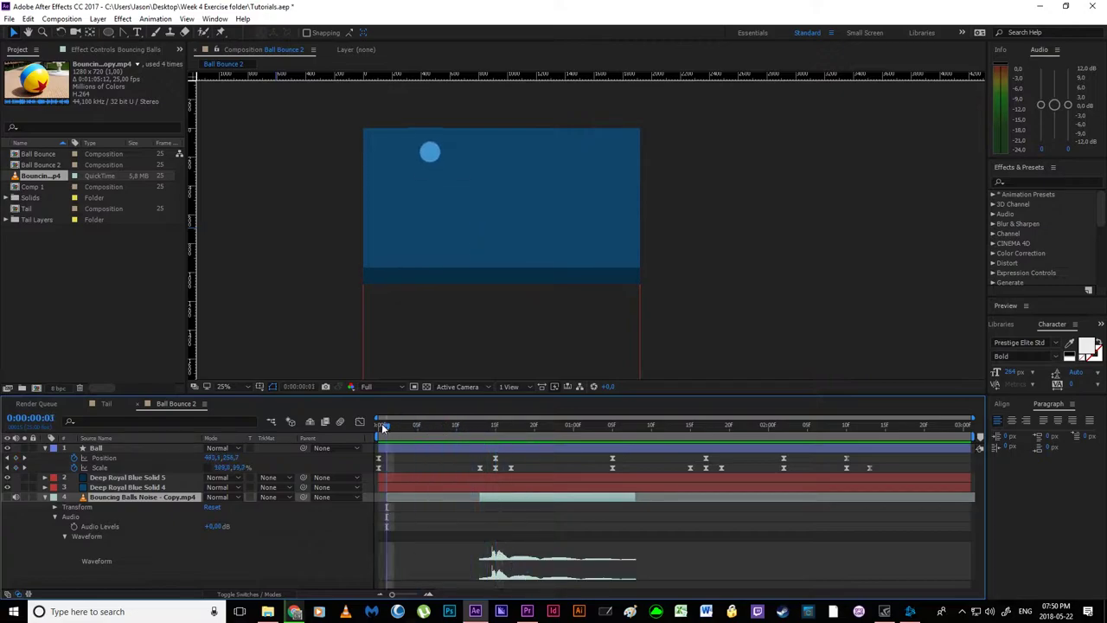
click(458, 423)
- Nudge the noise layer another frame later and replay the first bounce to check its sync at 0:00:00:15
drag(498, 498, 506, 498)
key(space)
click(453, 428)
click(450, 427)
key(space)
key(space)
key(space)
key(space)
drag(451, 428, 498, 450)
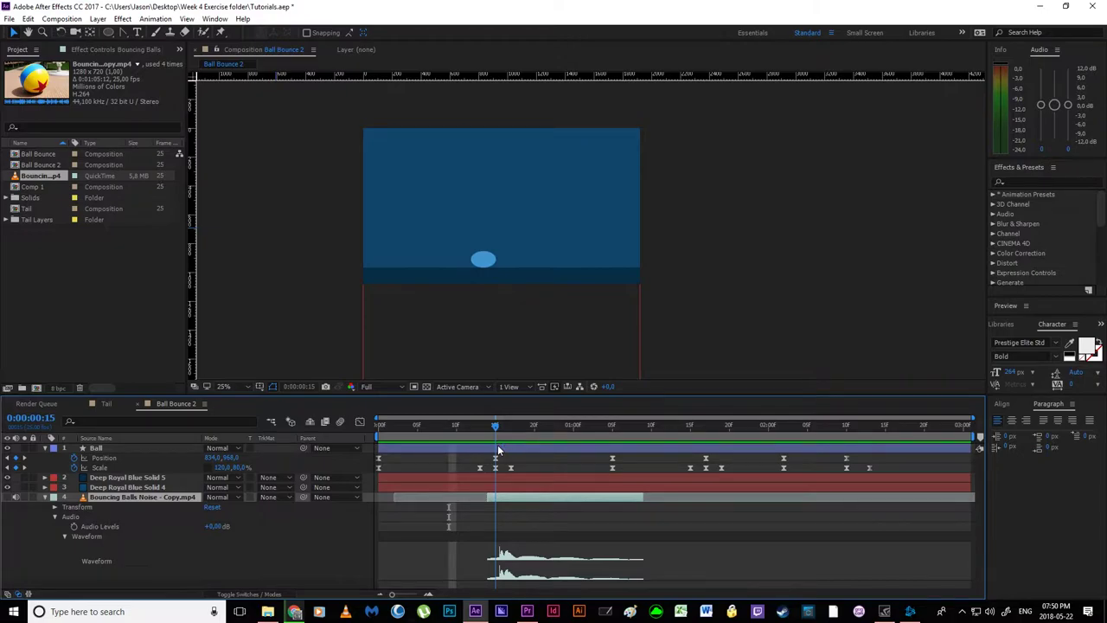
- Duplicate the noise layer for the second bounce at 0:00:01:17 and reveal the copy's audio waveform
click(706, 424)
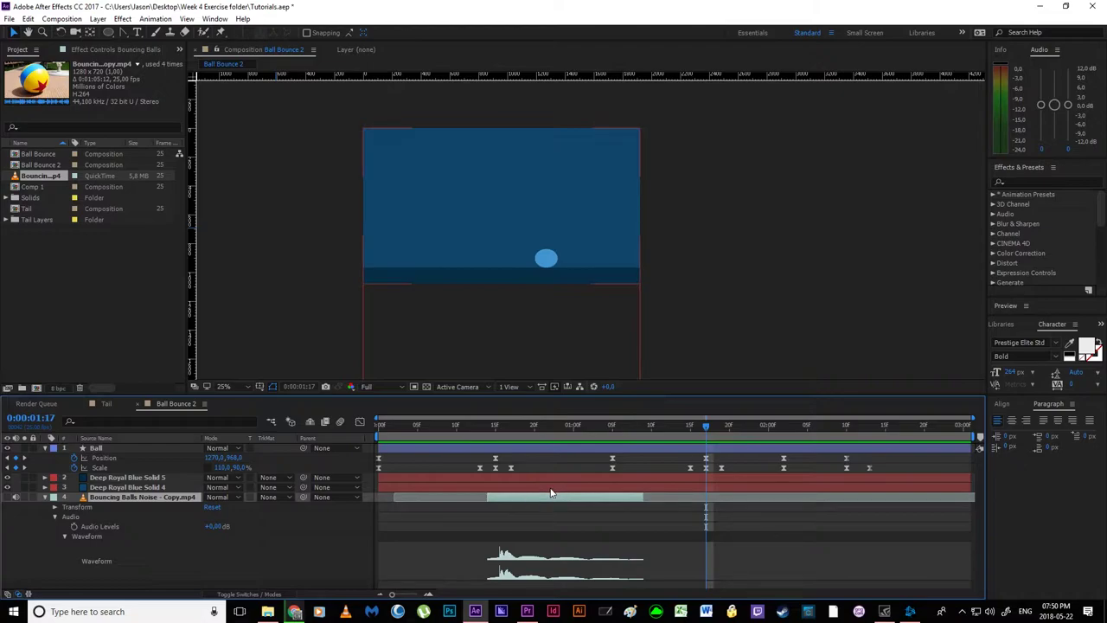
key(ctrl+d)
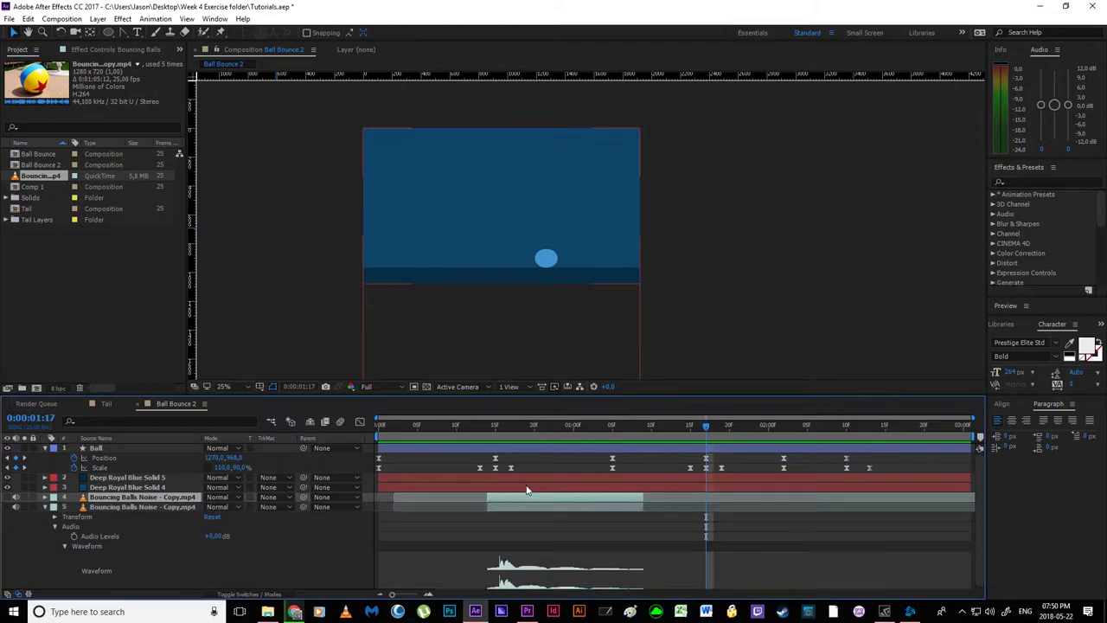
click(138, 507)
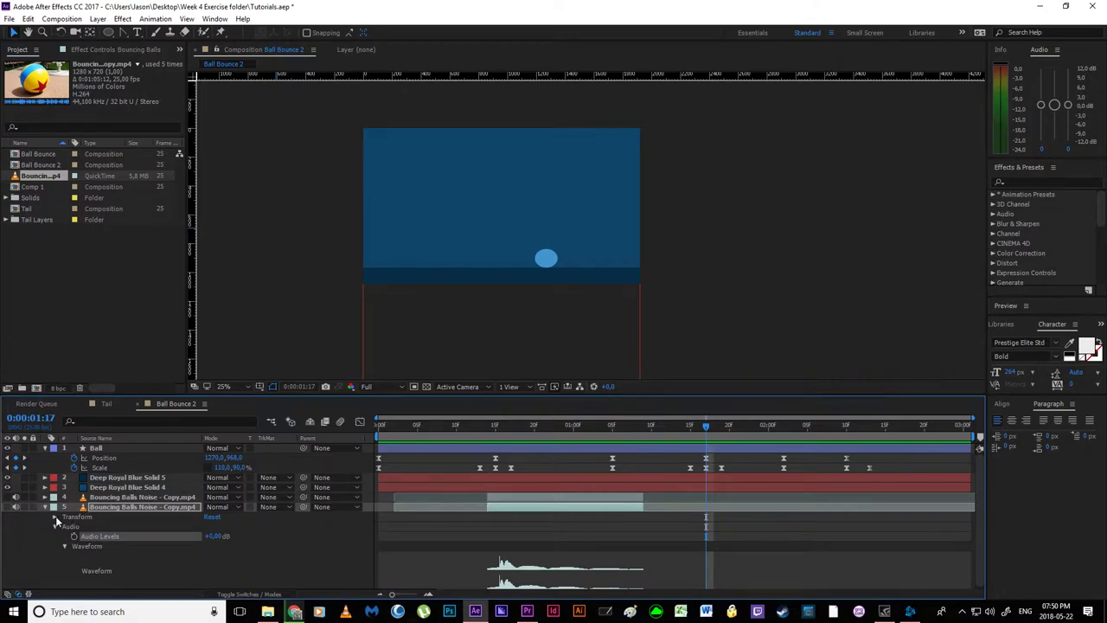
click(139, 498)
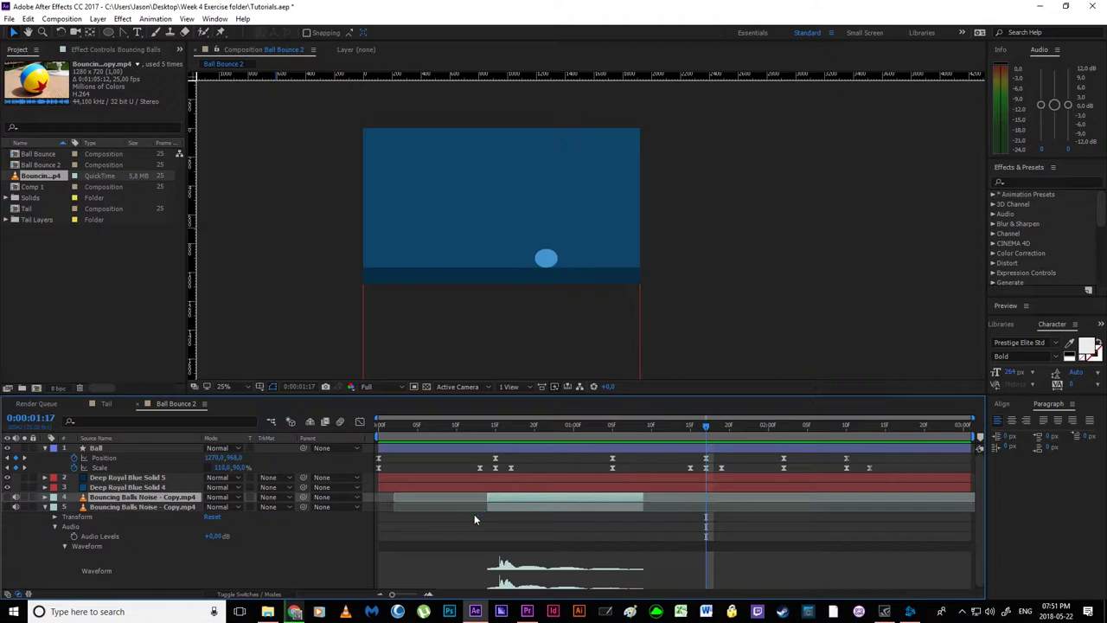
key(l)
key(l)
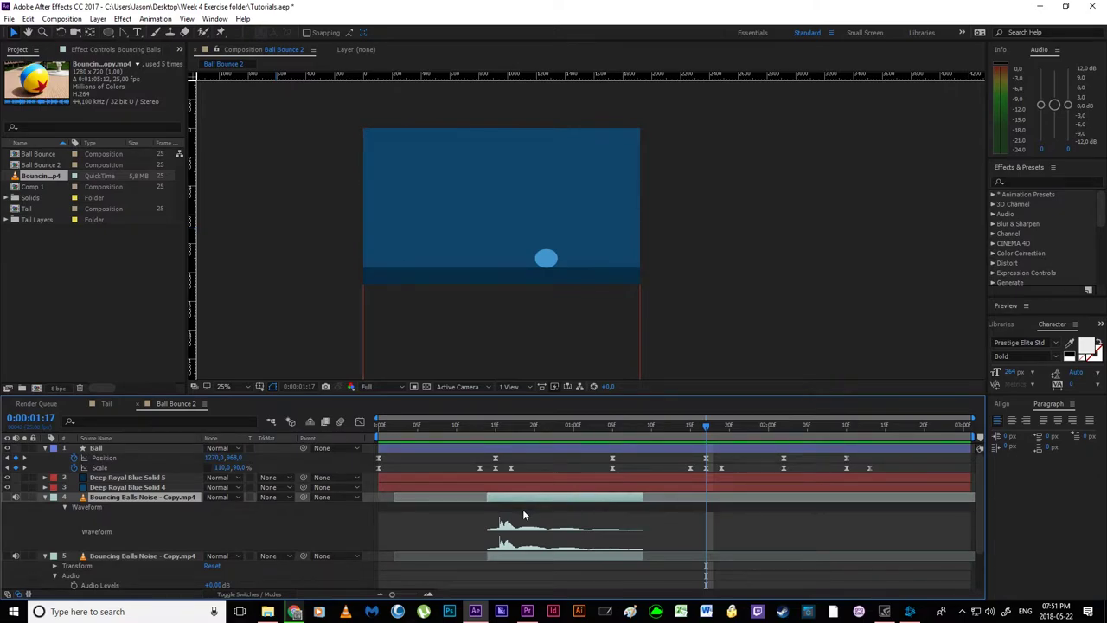
- Move the duplicated noise layer to start at 0:00:01:16 for the second bounce and preview the sync
drag(522, 509, 718, 514)
click(662, 426)
key(space)
key(space)
key(space)
click(678, 426)
- Duplicate the second bounce sound, reveal its waveform, and move the copy to start at 0:00:02:09 for the third bounce
drag(679, 430, 846, 428)
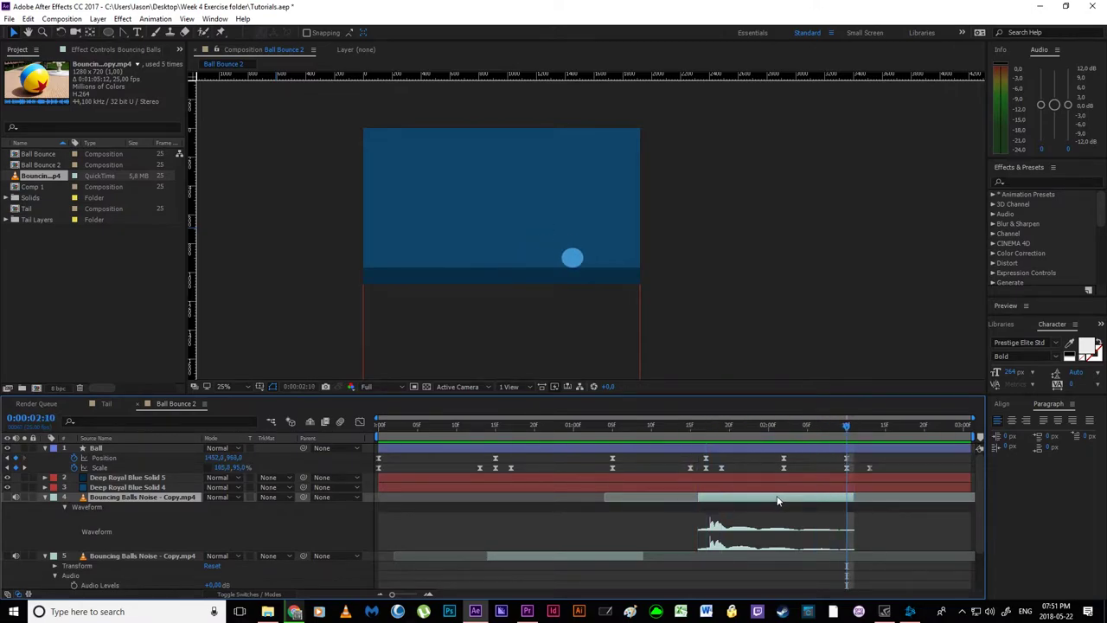
key(ctrl+d)
key(l)
key(l)
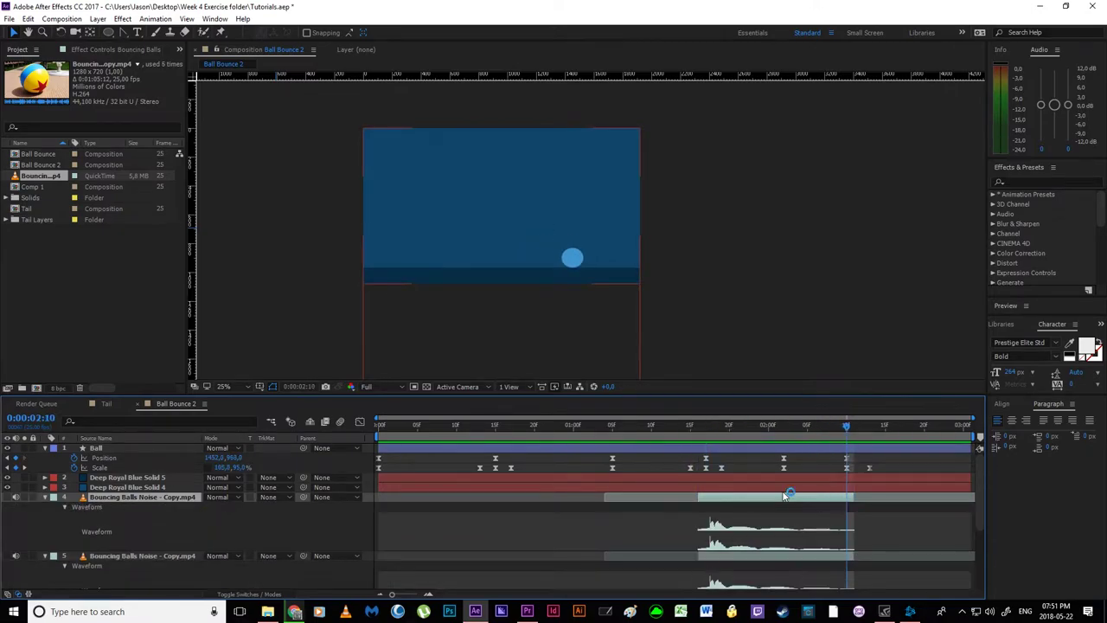
drag(772, 503, 885, 504)
drag(817, 429, 839, 437)
drag(854, 499, 864, 499)
- Return to the second bounce at 0:00:01:16 and collapse the first bounce sound layer's properties
drag(846, 428, 697, 432)
click(732, 556)
scroll(732, 556, down, 3)
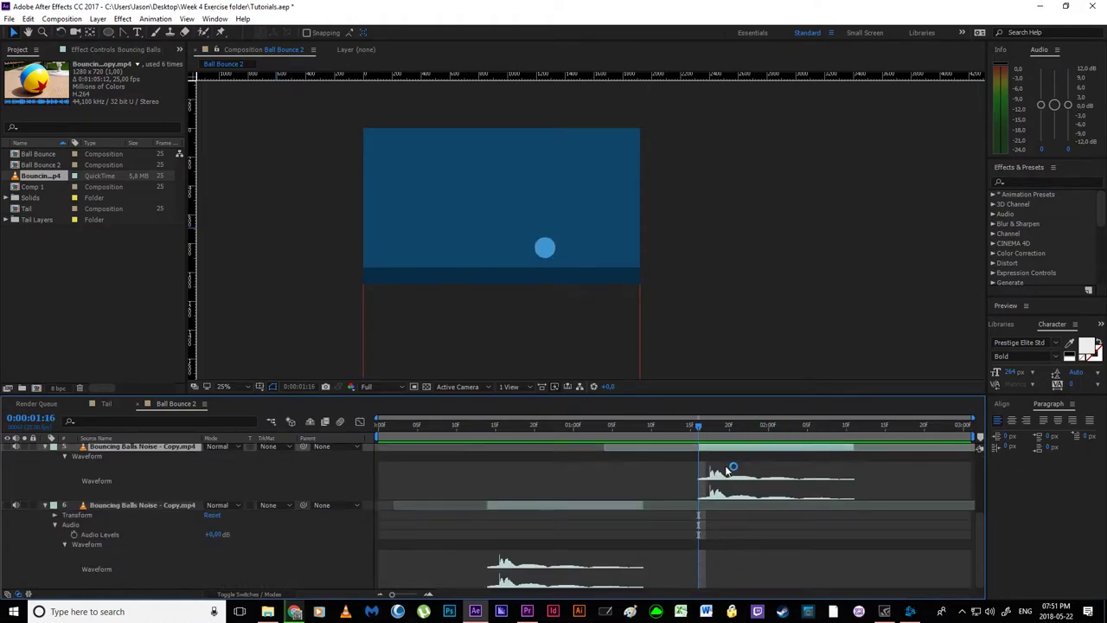
click(552, 507)
click(499, 425)
drag(498, 425, 700, 432)
scroll(700, 442, up, 3)
click(724, 536)
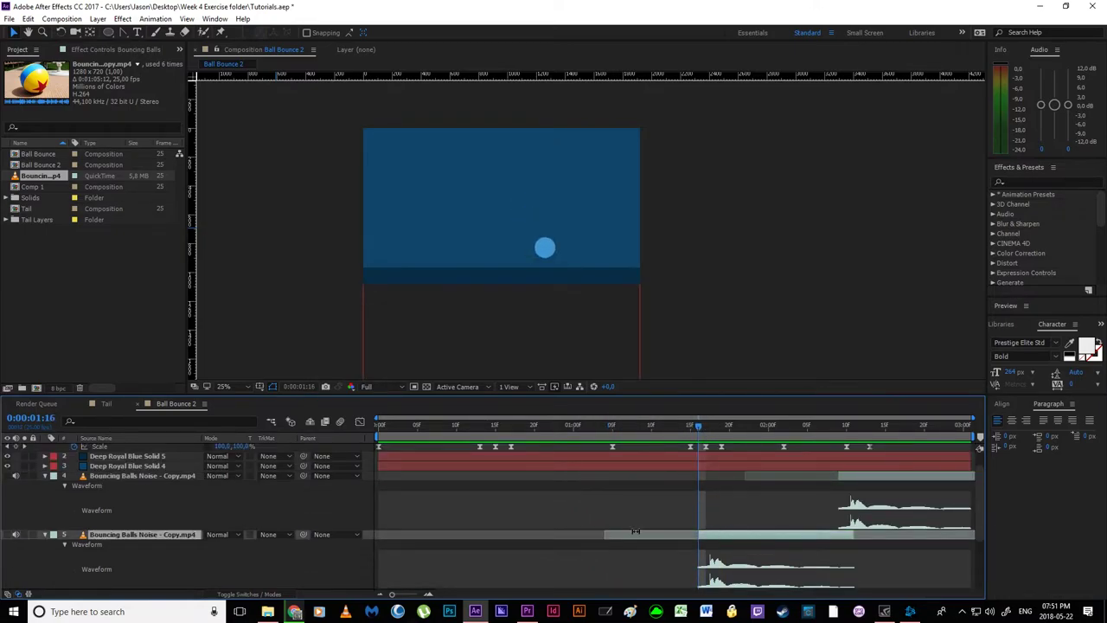
scroll(99, 543, down, 3)
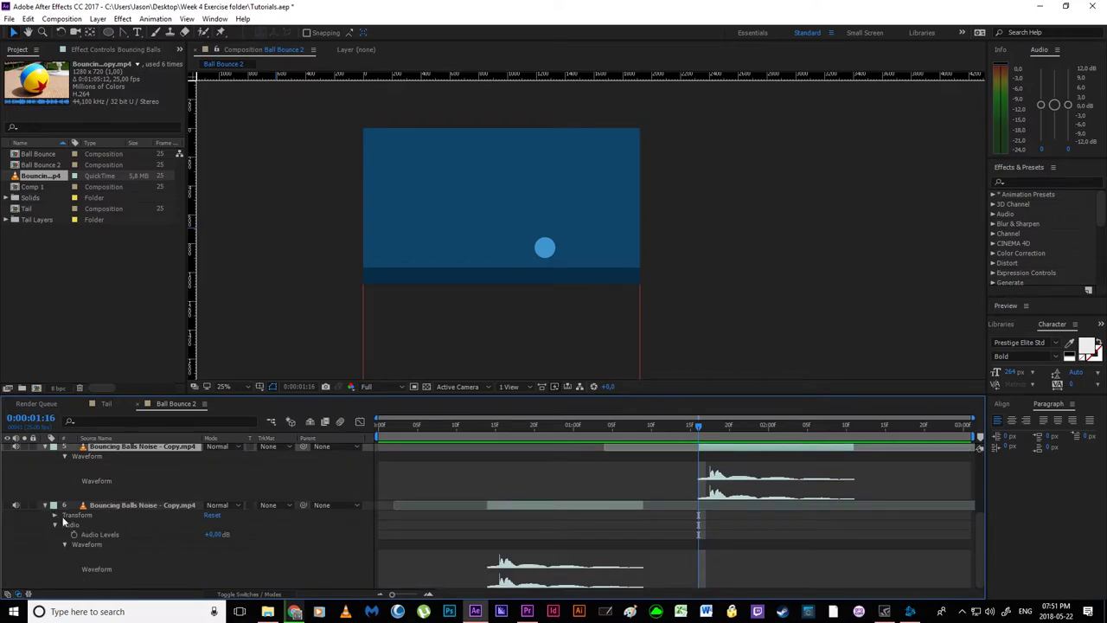
click(44, 505)
- Expand the second bounce sound layer's audio properties and lower its Audio Levels to -8 dB
scroll(175, 544, up, 1)
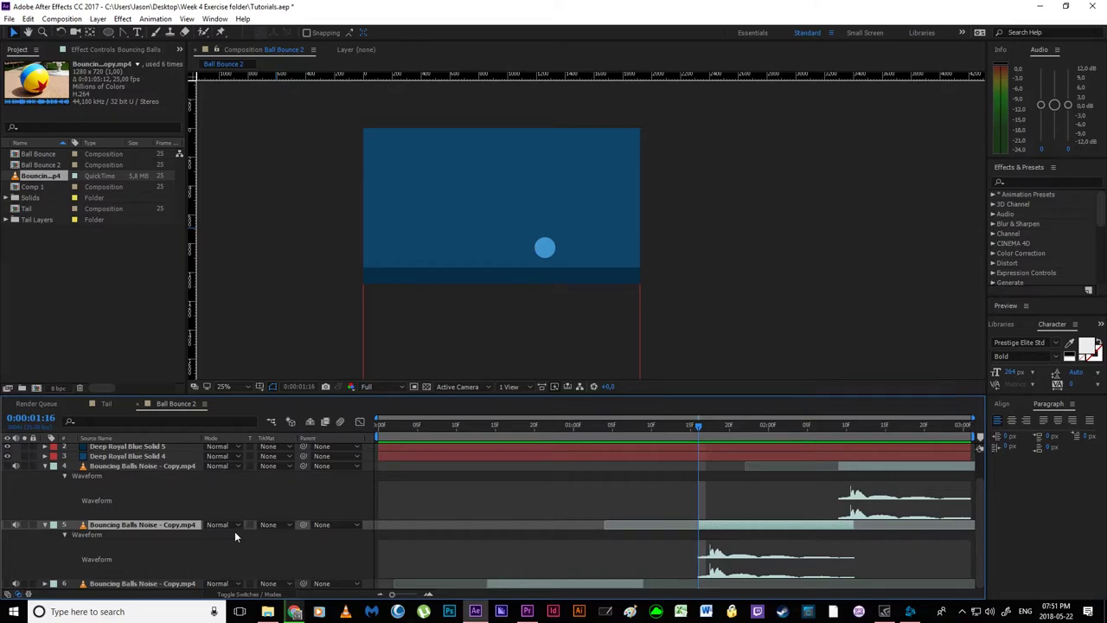
scroll(64, 532, up, 1)
scroll(52, 543, down, 1)
click(44, 533)
scroll(46, 551, up, 1)
click(45, 557)
scroll(47, 560, down, 1)
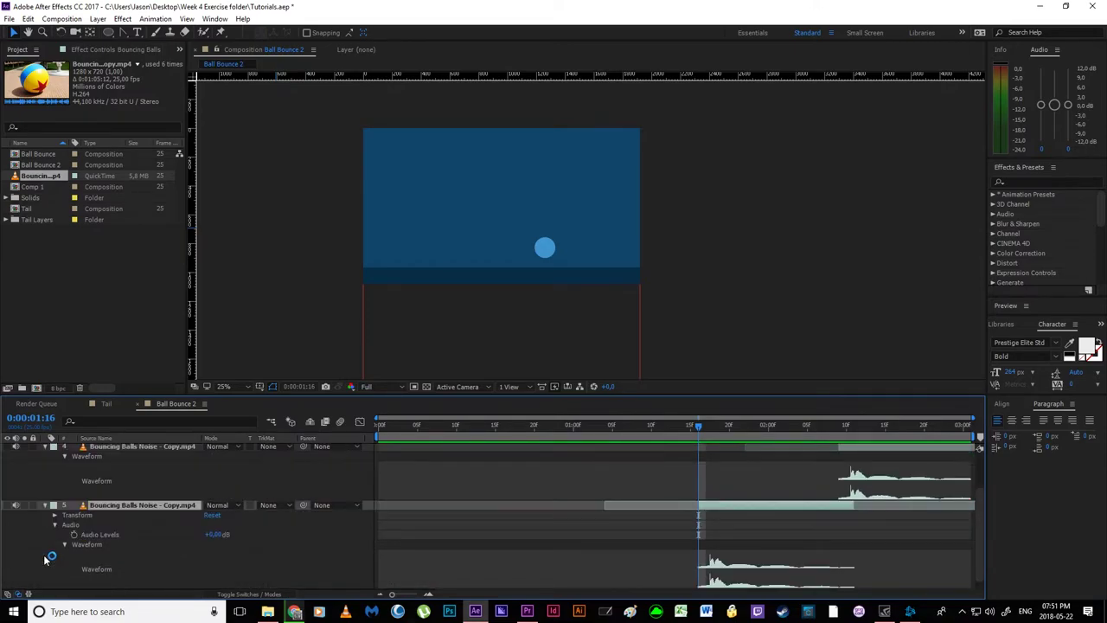
click(55, 516)
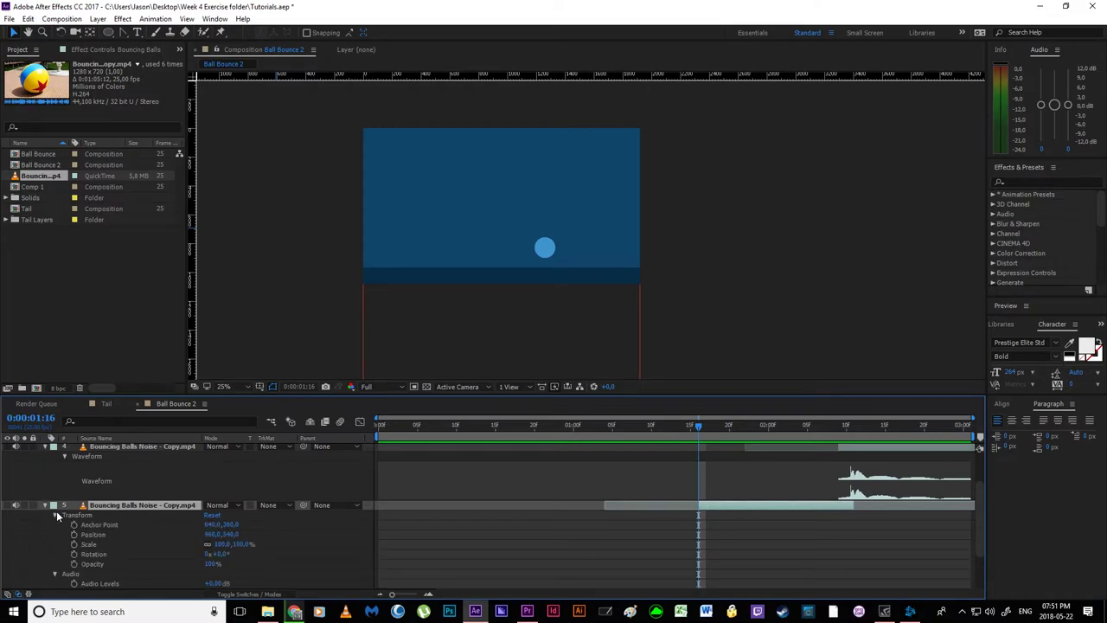
scroll(63, 522, down, 2)
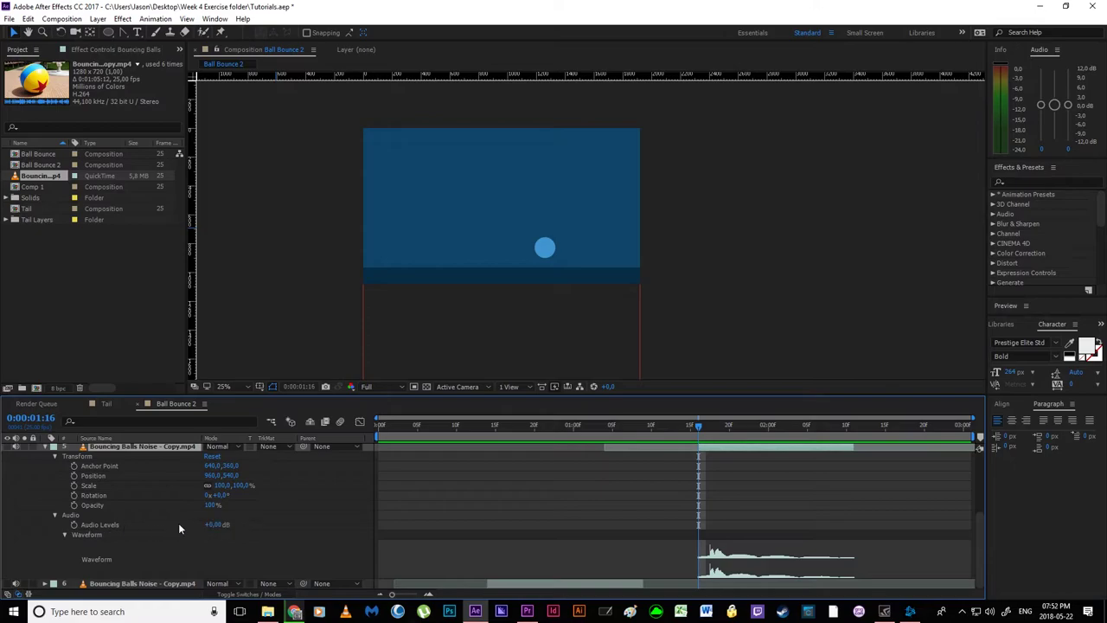
mouse_move(215, 524)
mouse_down()
mouse_move(194, 524)
mouse_move(212, 525)
mouse_up()
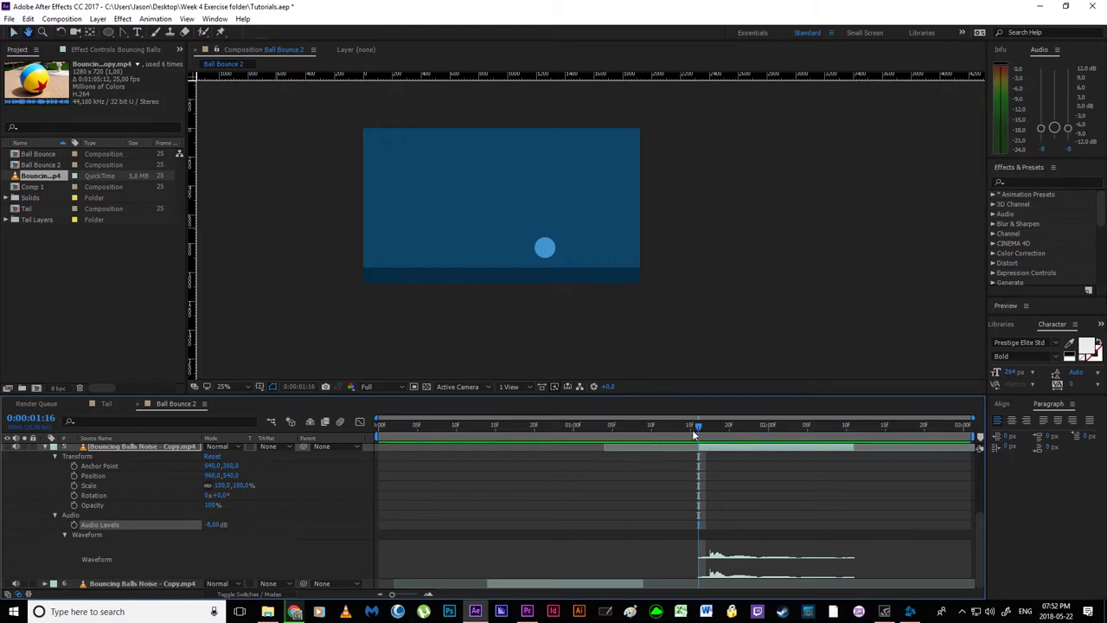
- Preview the quieter second bounce and scrub between the first and second bounces
key(space)
key(space)
key(space)
drag(698, 429, 473, 444)
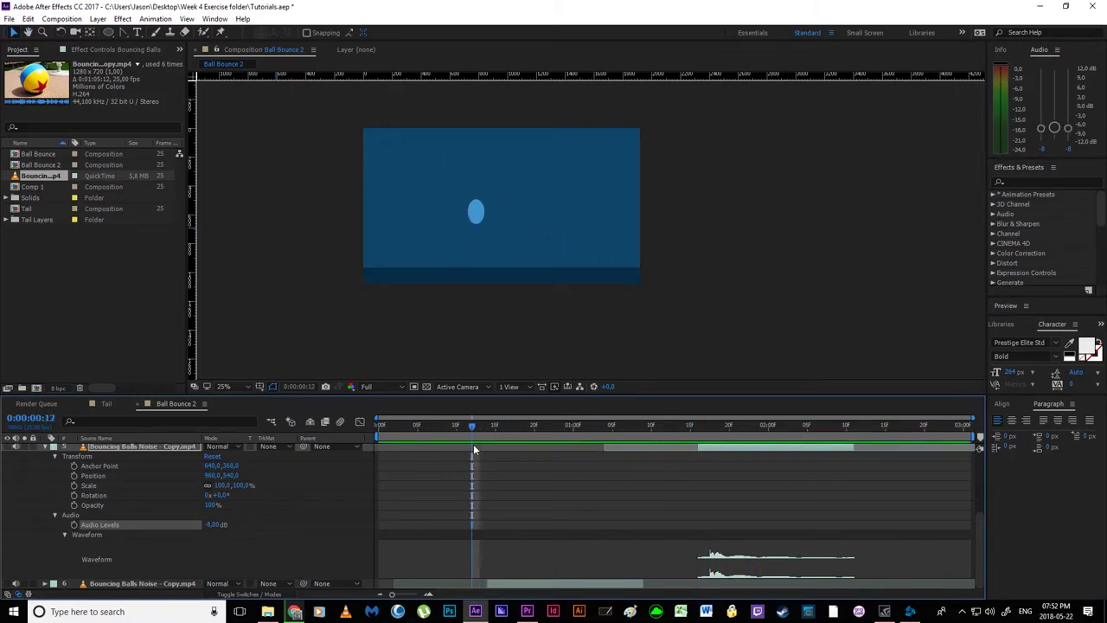
drag(649, 429, 726, 431)
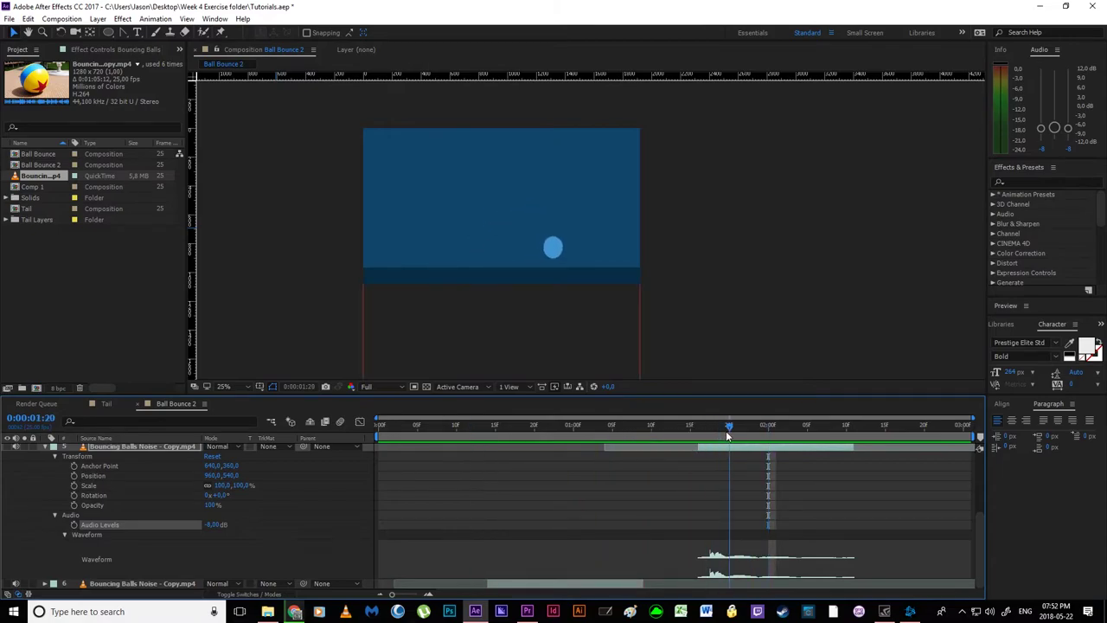
- Expand the third bounce sound layer's audio properties at 0:00:02:09 and set its Audio Levels to -15 dB
scroll(781, 476, up, 3)
click(845, 427)
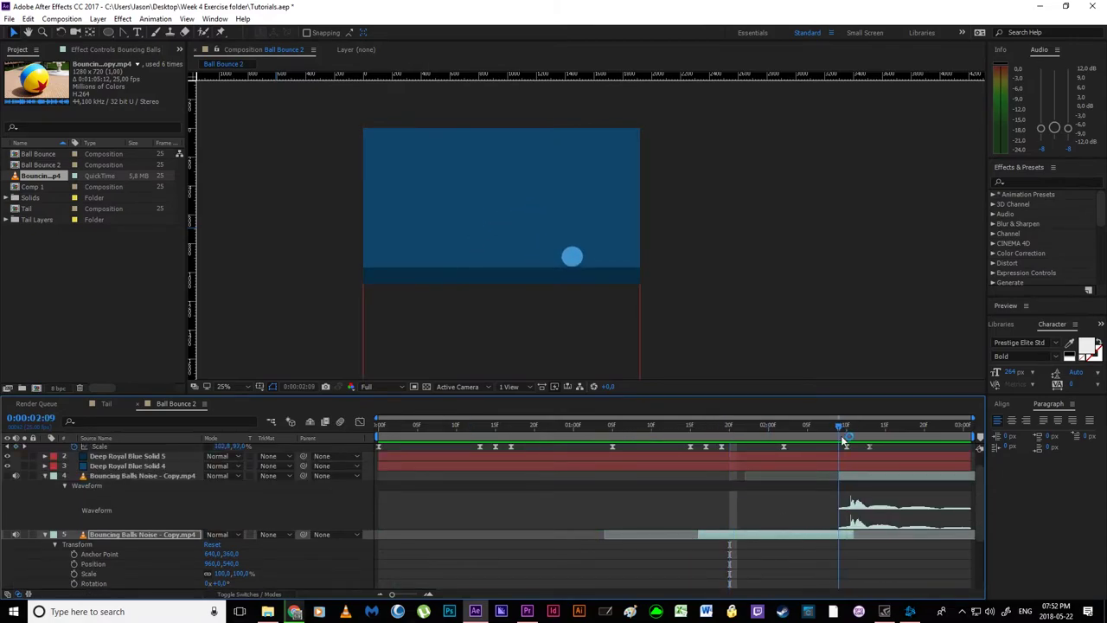
click(848, 482)
click(46, 475)
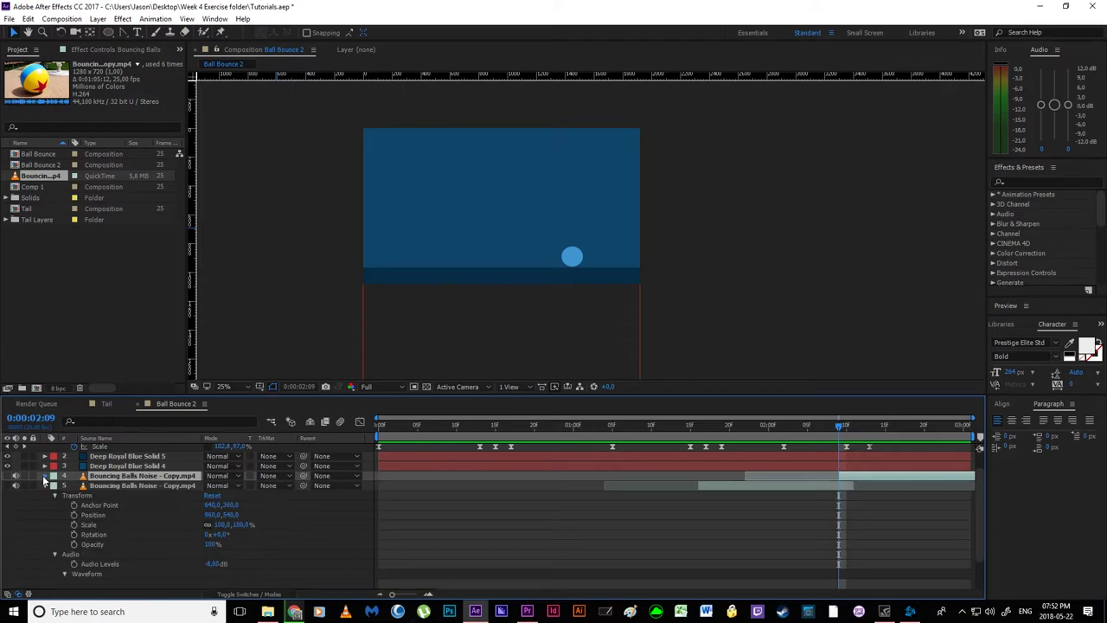
click(46, 476)
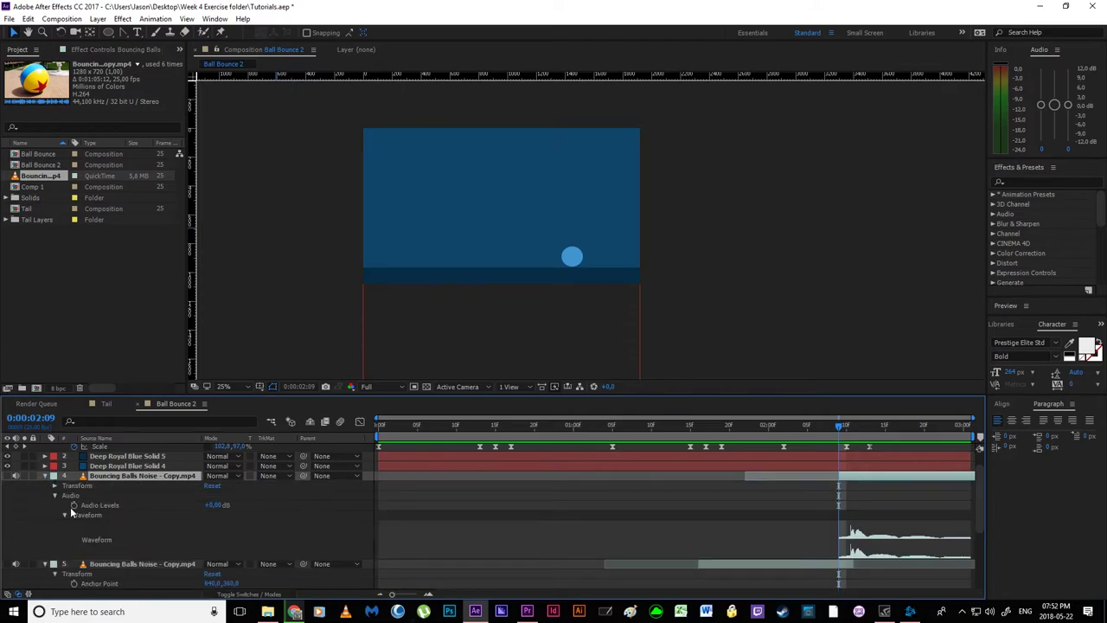
click(214, 504)
text(-15)
key(Return)
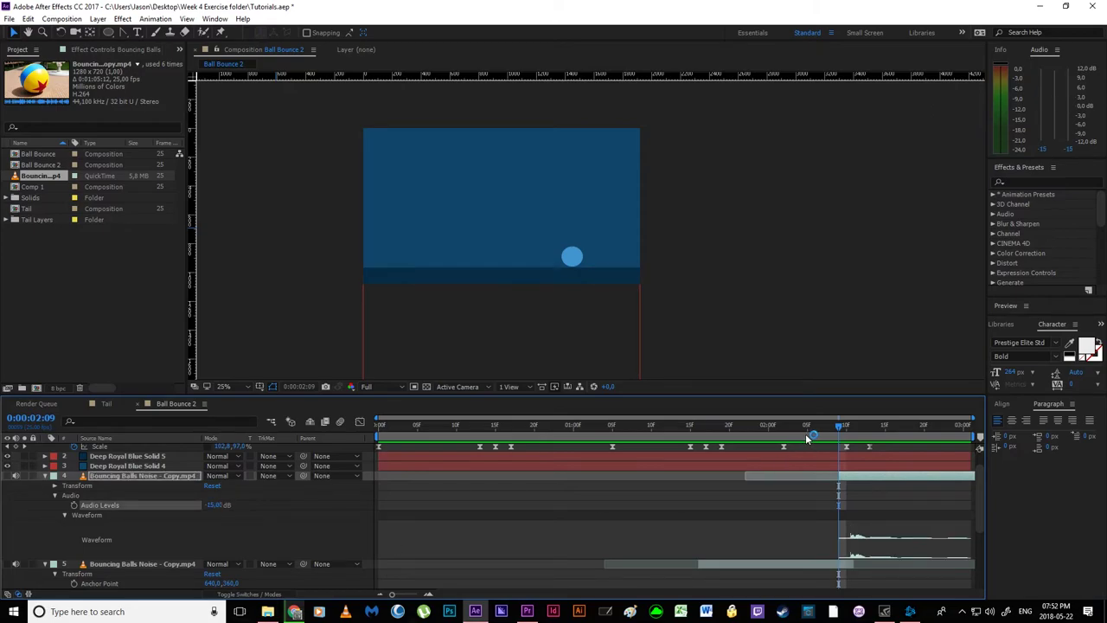
- Preview the later bounces from 0:00:01:11, then play the whole animation from the beginning with all bounce sounds
click(775, 427)
drag(775, 427, 656, 436)
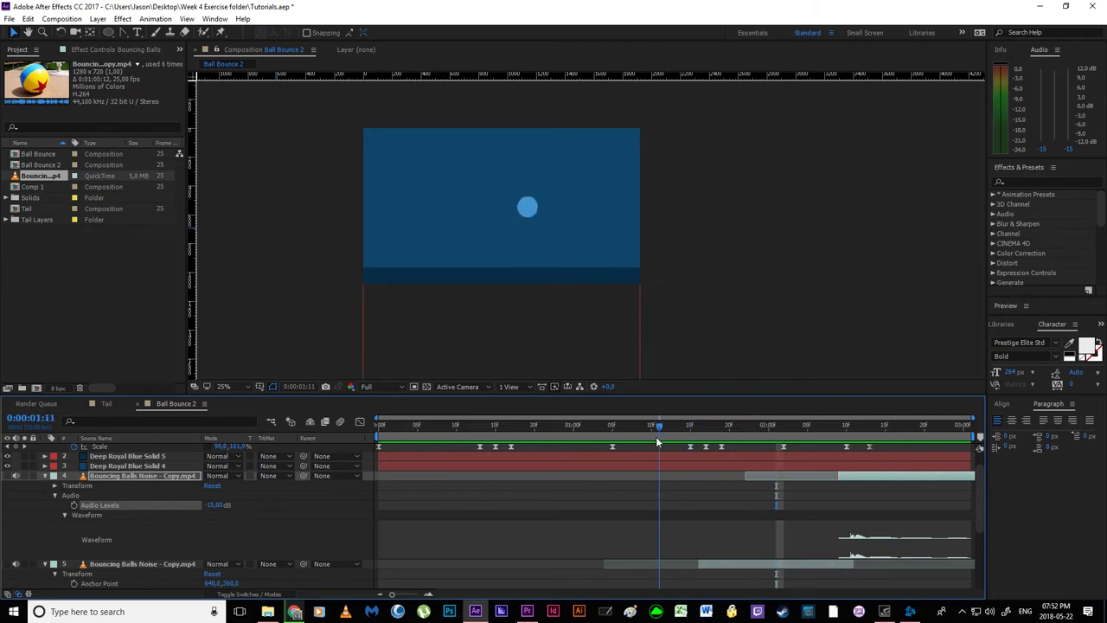
key(space)
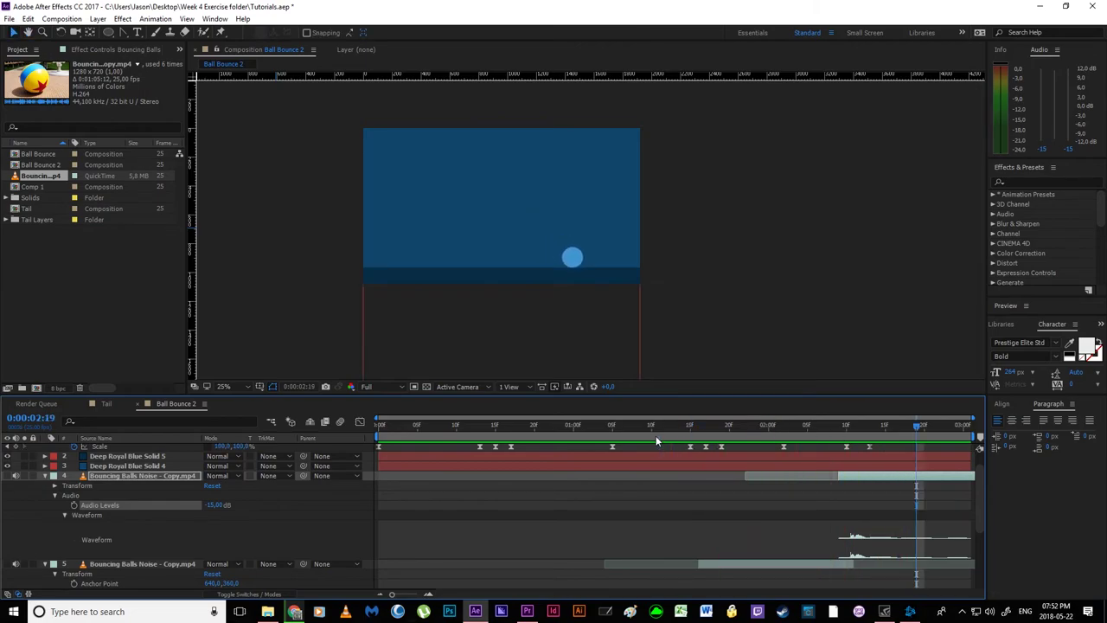
click(385, 426)
key(space)
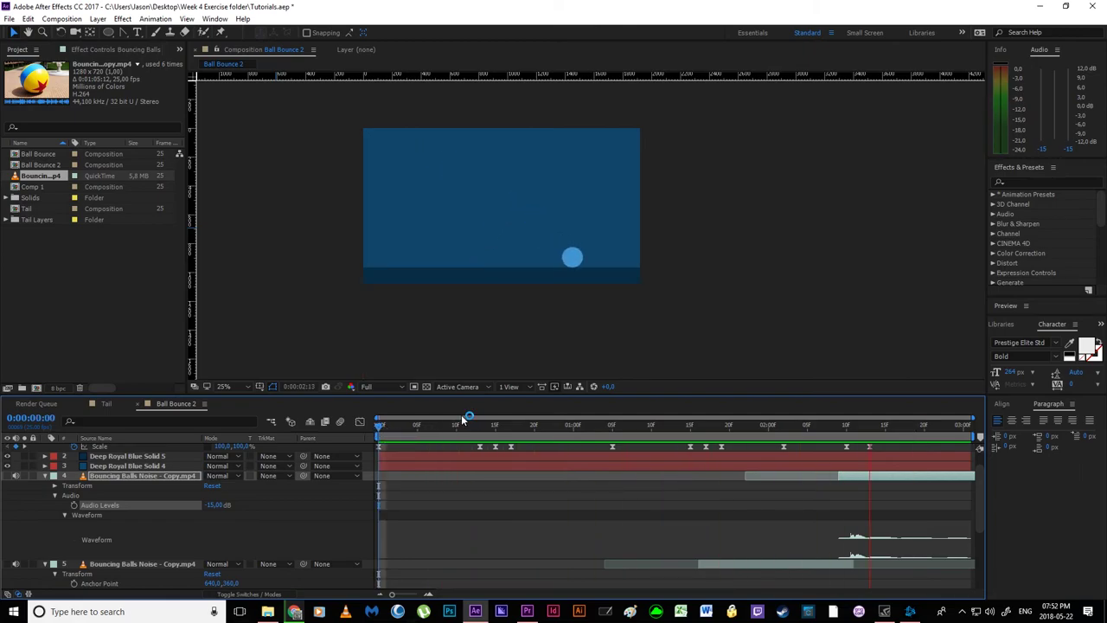
key(space)
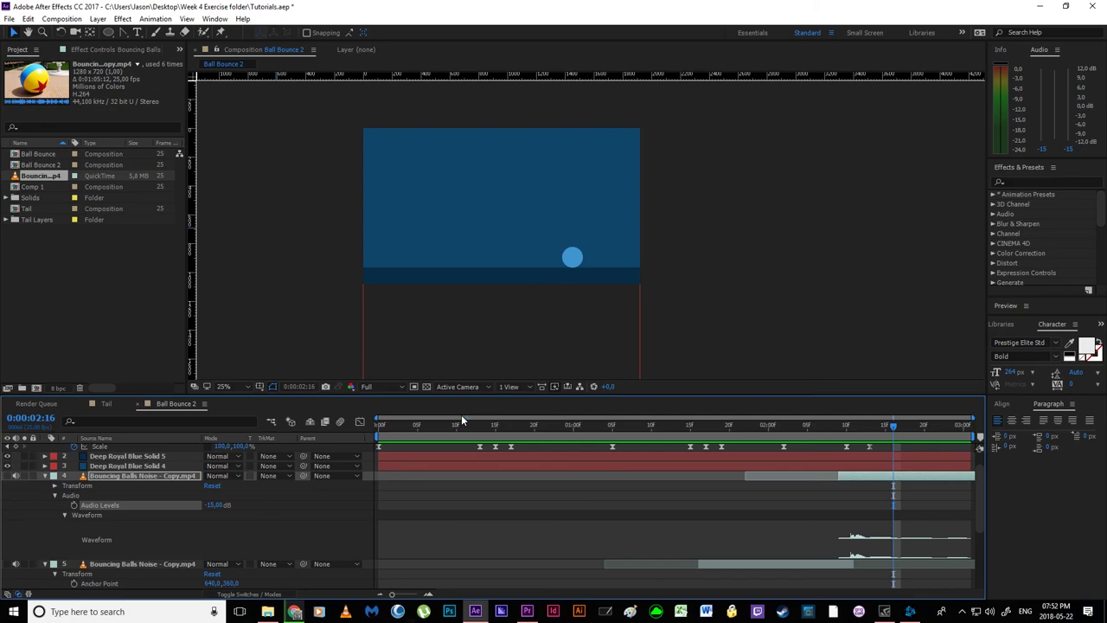